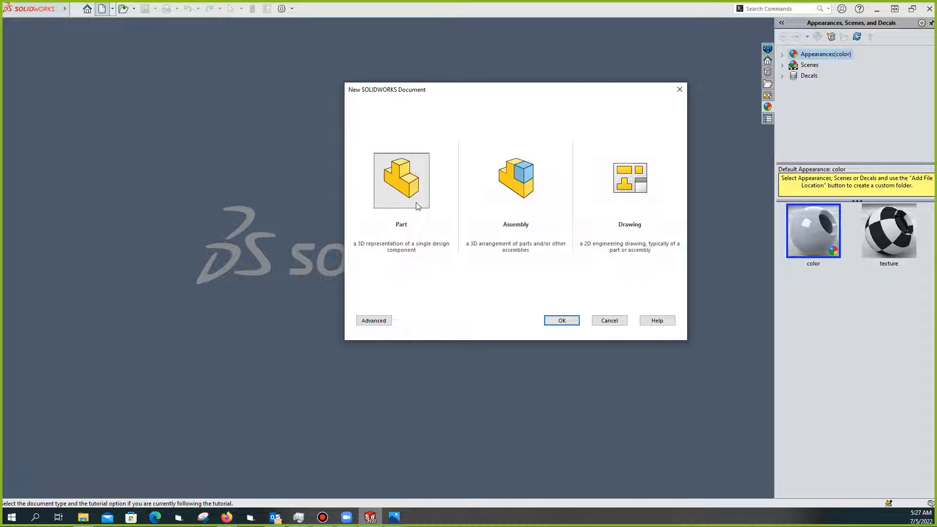
Create a new blank part and display the exercise 1.jpeg reference drawing alongside it
click(559, 321)
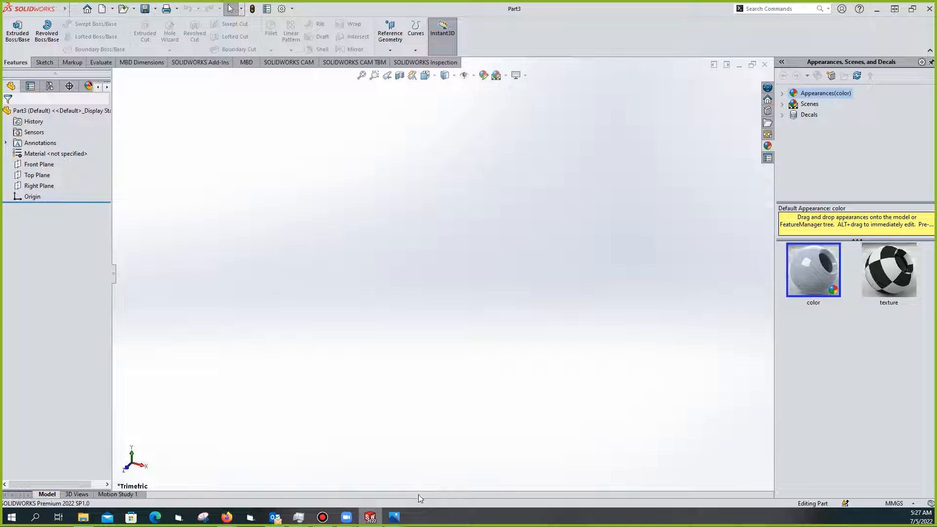
mouse_move(395, 517)
click(420, 475)
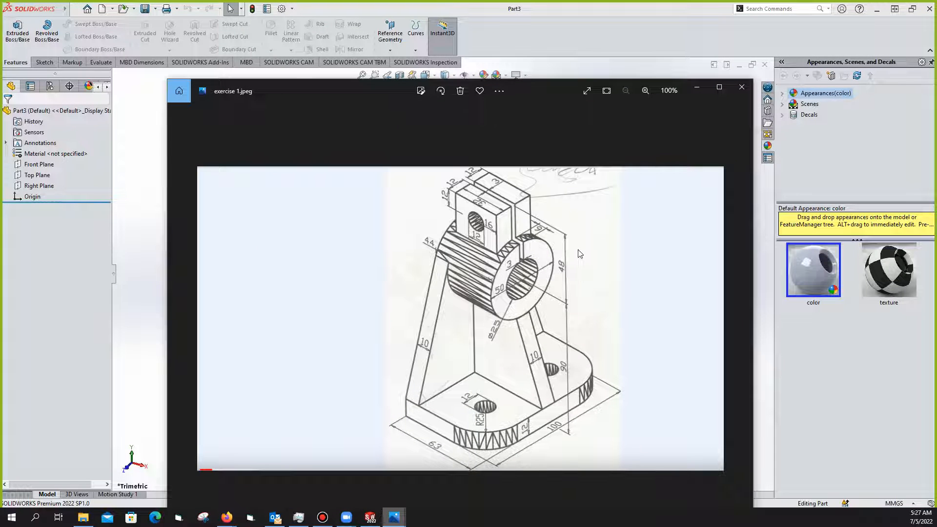
Maximize the exercise 1.jpeg drawing in Photos and zoom it to 133%
click(719, 87)
click(594, 283)
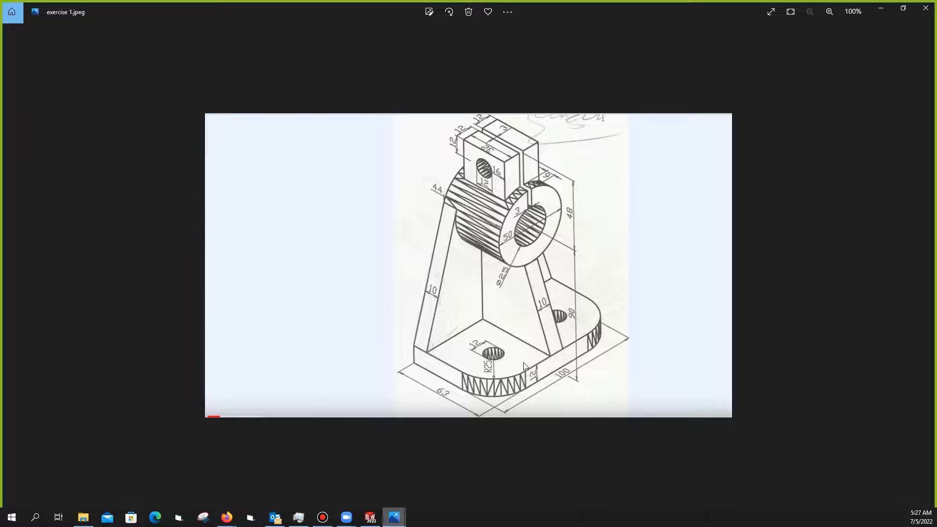
scroll(524, 367, up, 1)
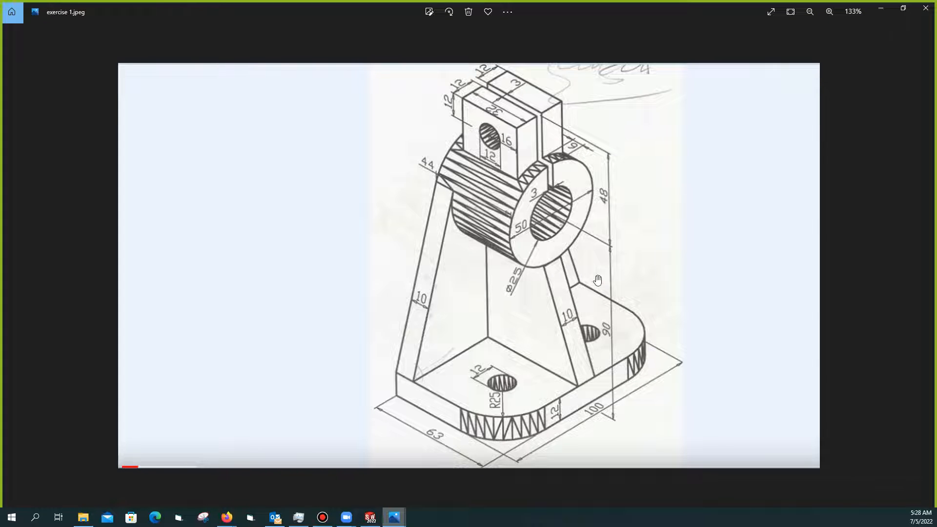
Turn on View Planes to show the Front, Top and Right planes, then reopen the reference drawing
click(882, 8)
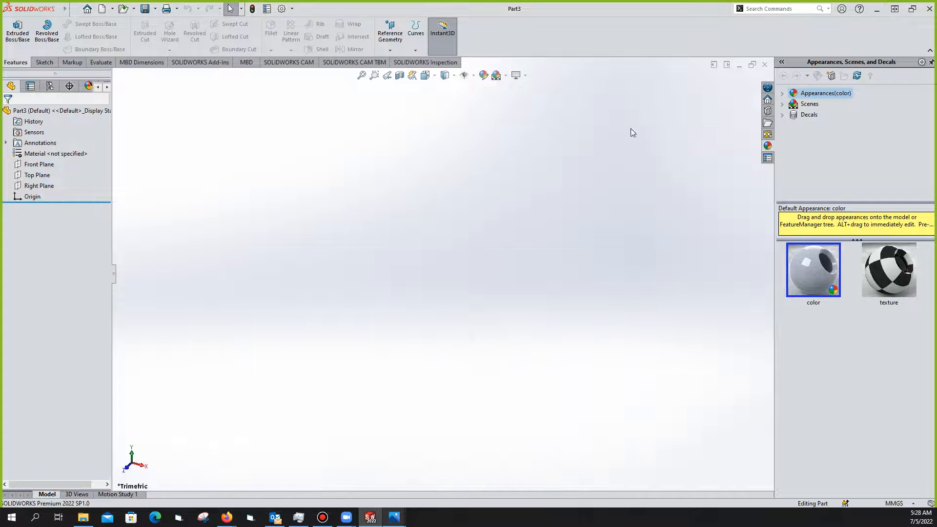
click(456, 76)
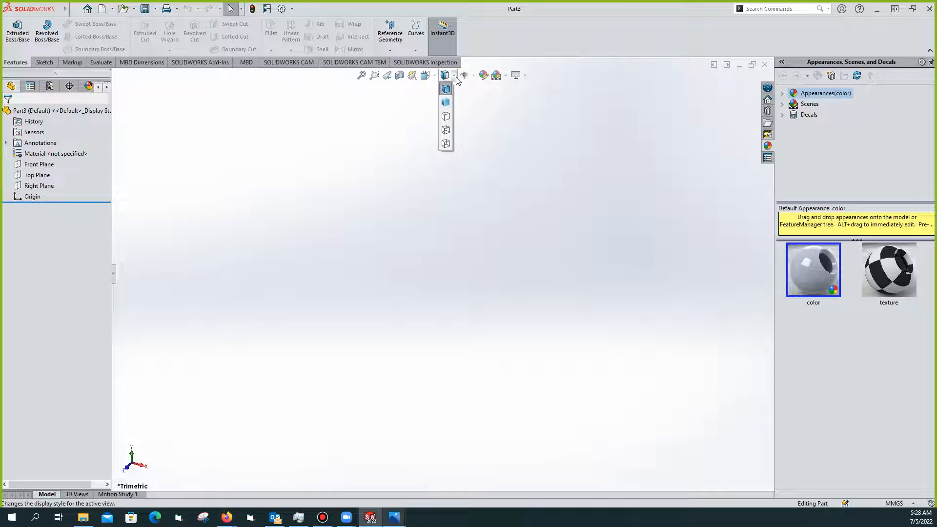
click(473, 76)
click(473, 77)
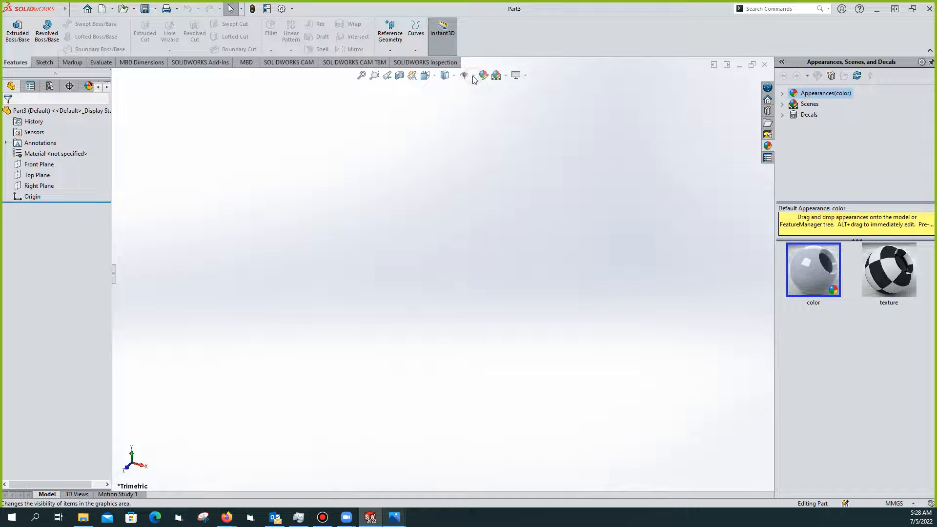
click(473, 77)
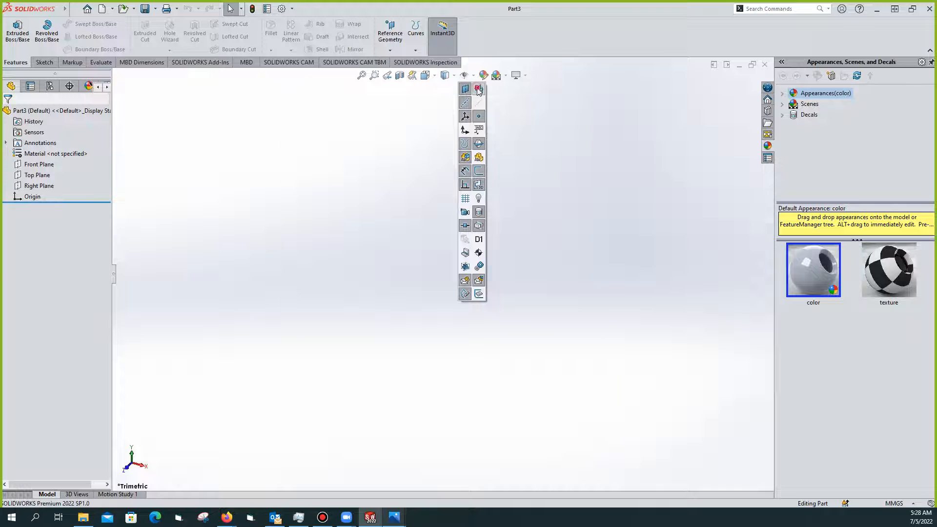
click(479, 88)
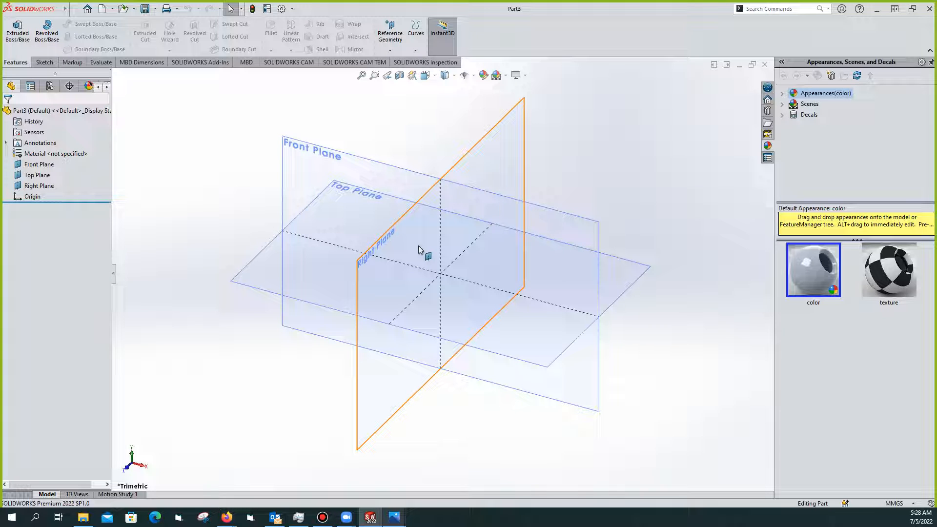
mouse_move(394, 517)
click(453, 471)
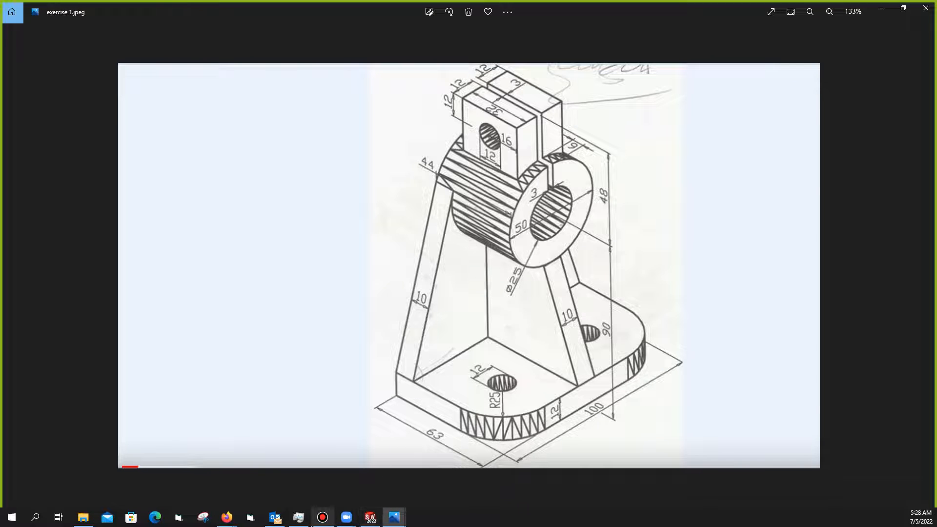
Switch from Photos back to SOLIDWORKS Part3 with its three planes showing
click(372, 518)
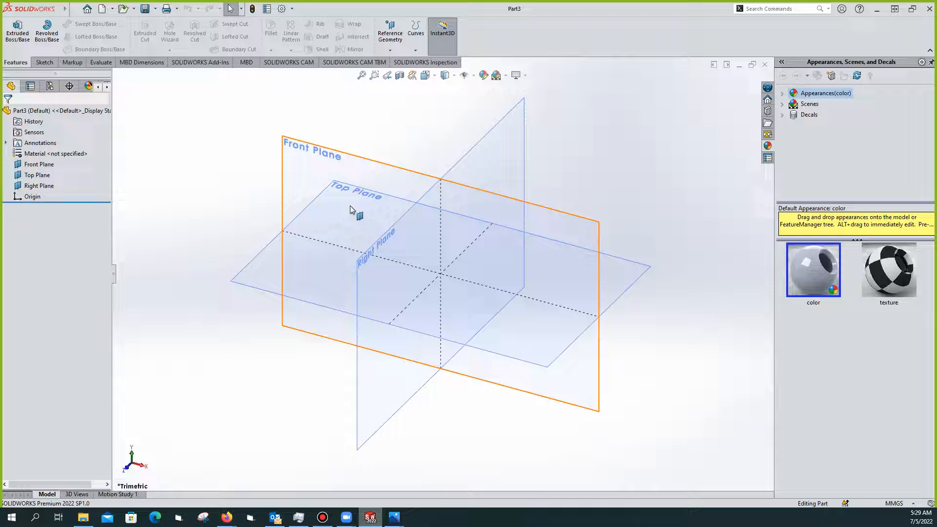
Hide the reference planes and start a new sketch on the Top Plane
click(473, 75)
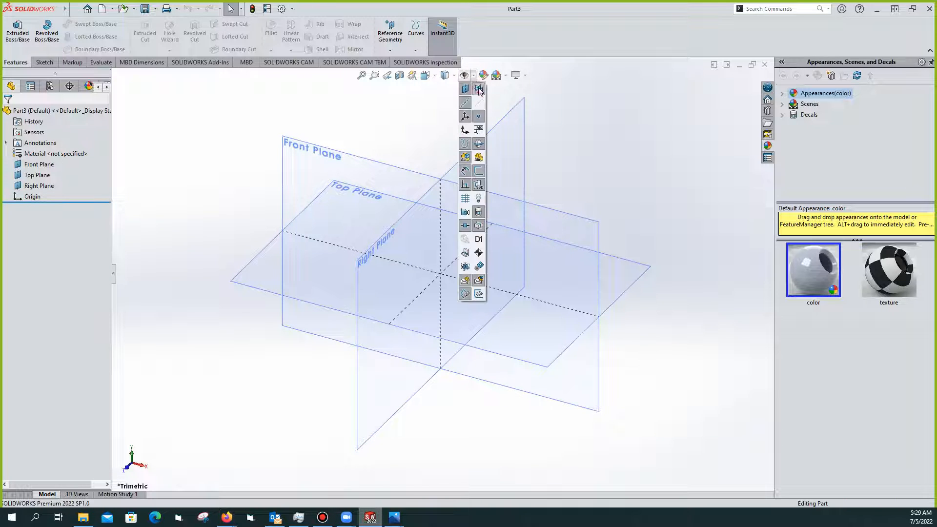
click(478, 89)
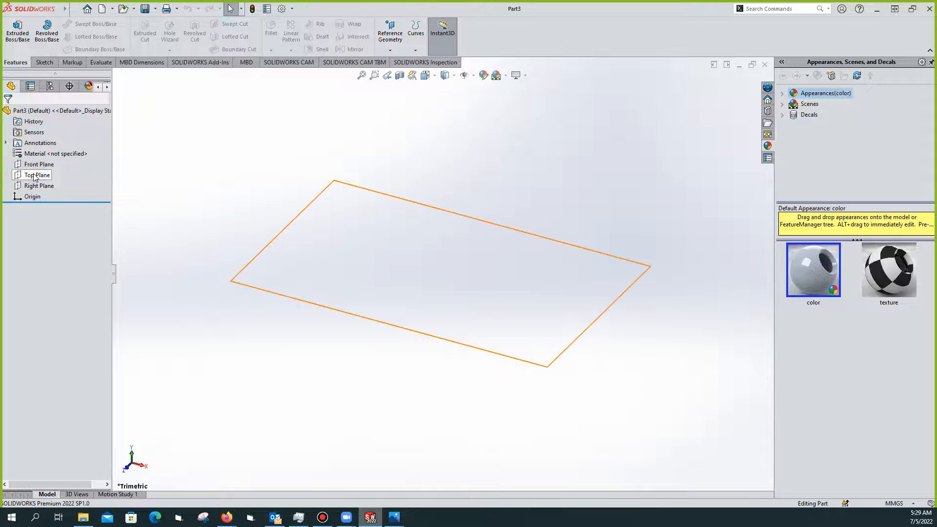
click(19, 176)
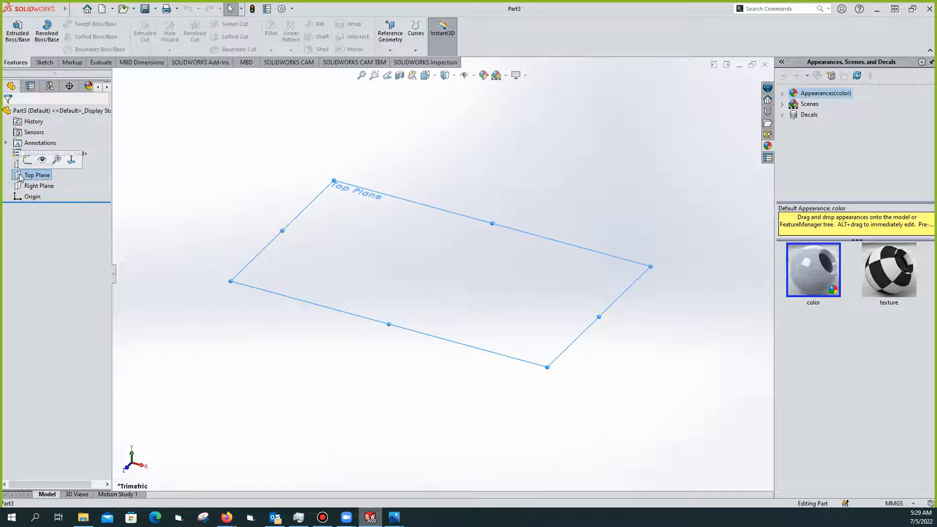
click(27, 160)
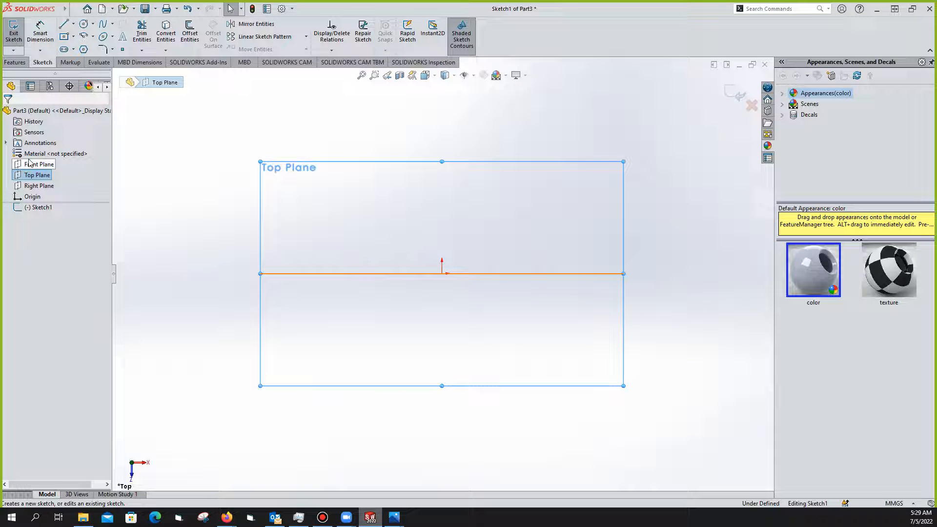
Choose the Center Rectangle tool for drawing the base outline from the origin
click(64, 37)
click(75, 37)
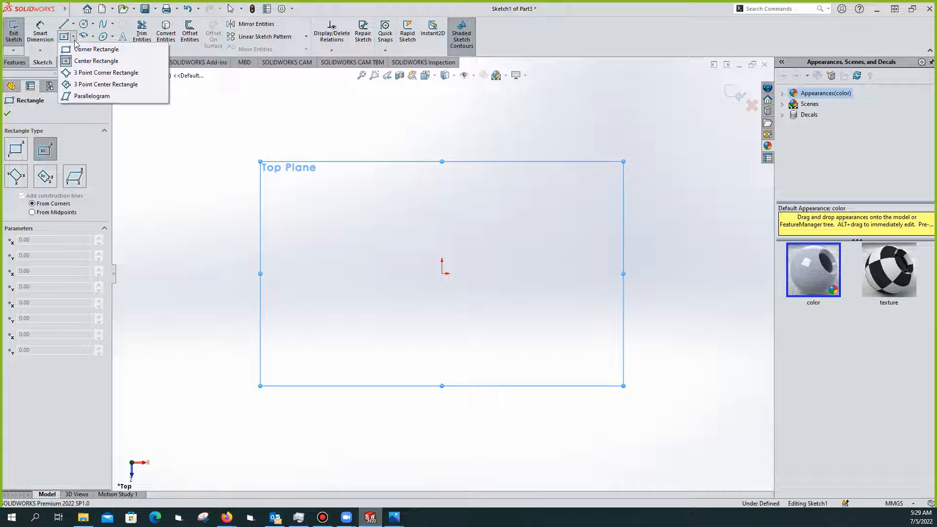
click(96, 62)
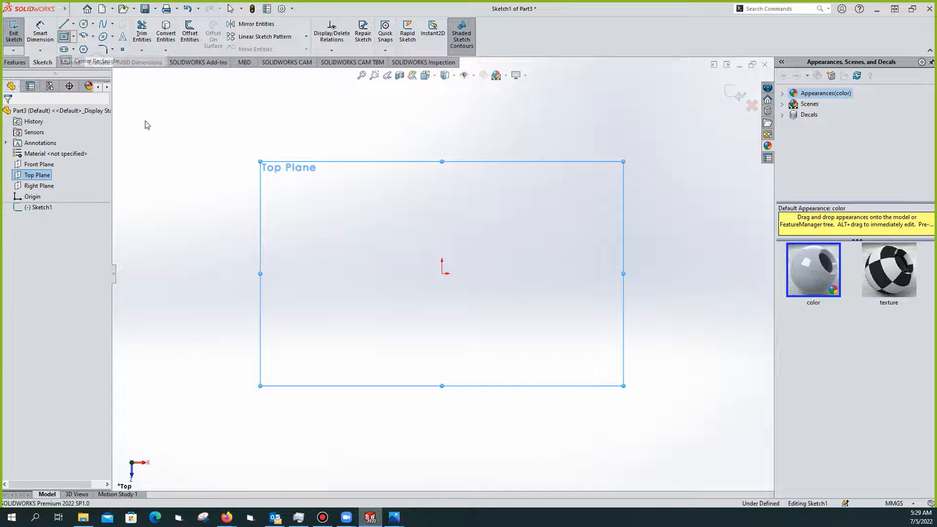
click(442, 274)
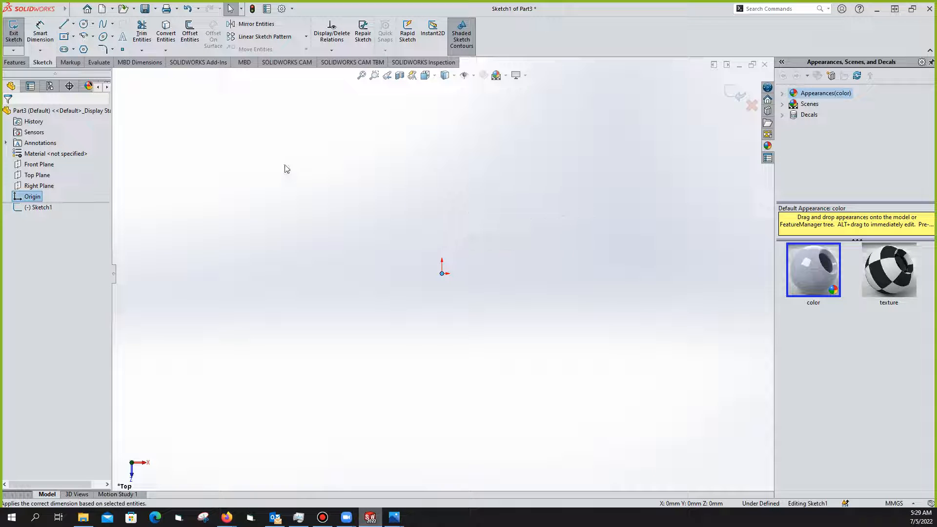
click(63, 36)
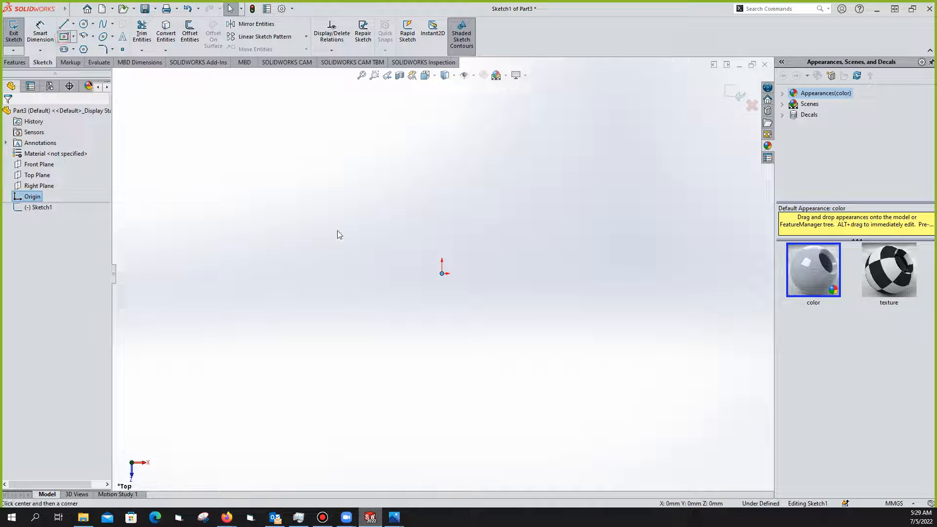
Draw a centre rectangle on the origin and dimension its width to 100 mm
click(443, 275)
click(556, 206)
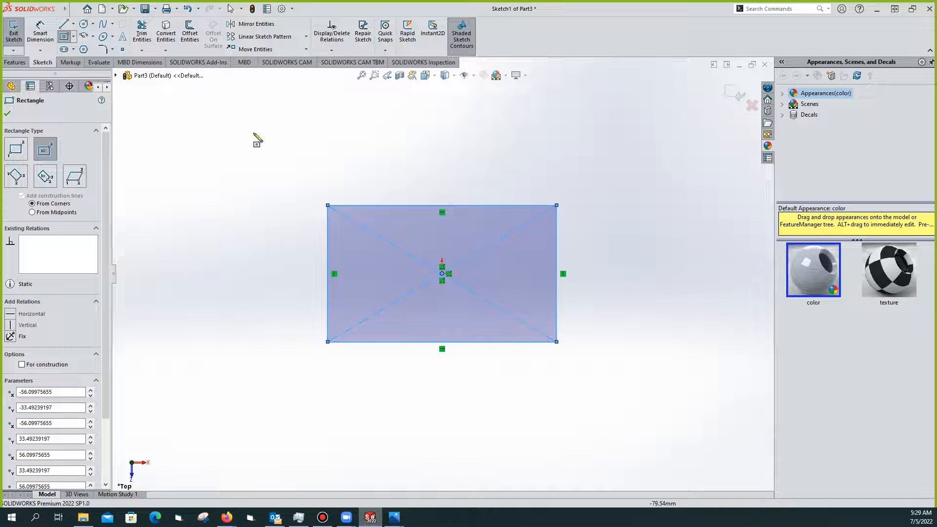
click(40, 30)
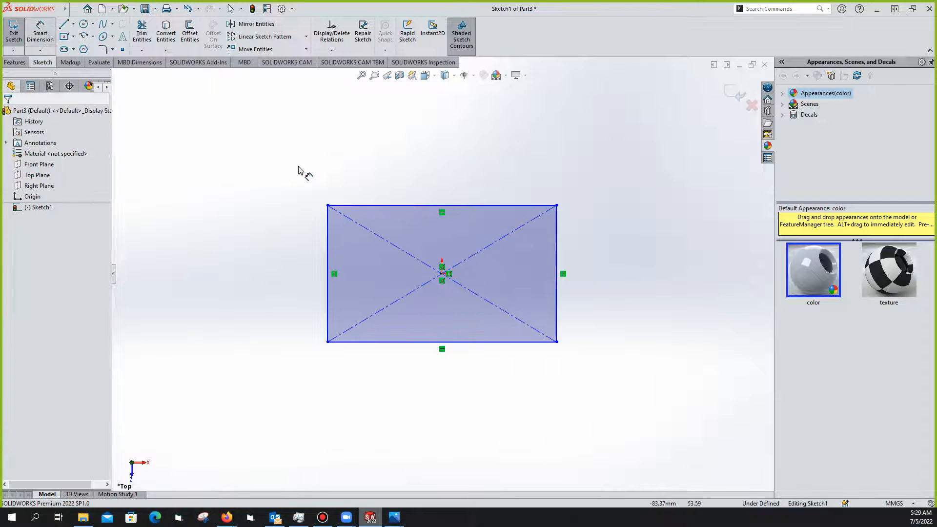
click(468, 206)
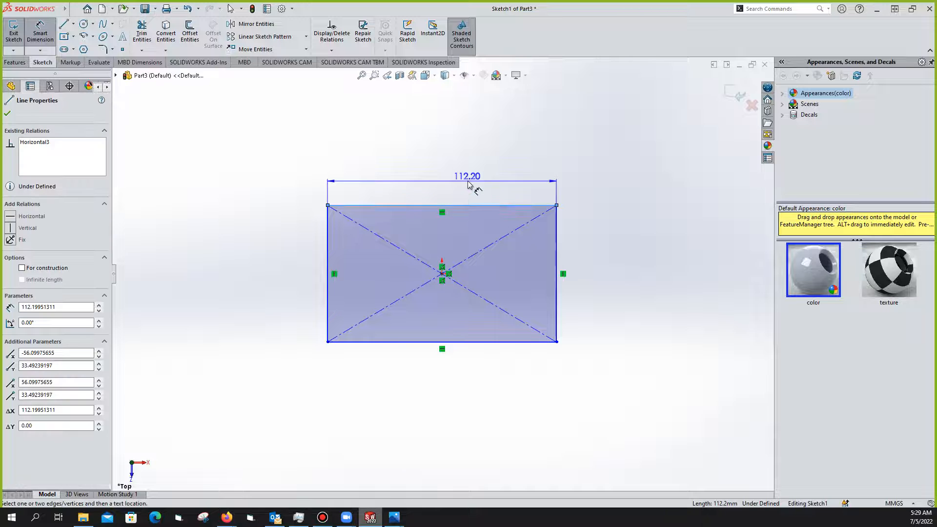
click(467, 183)
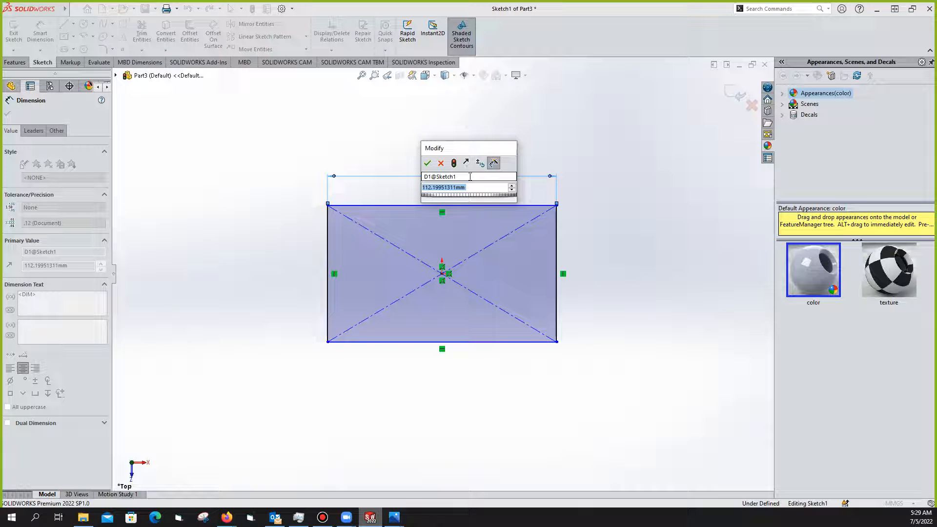
text(100)
key(Return)
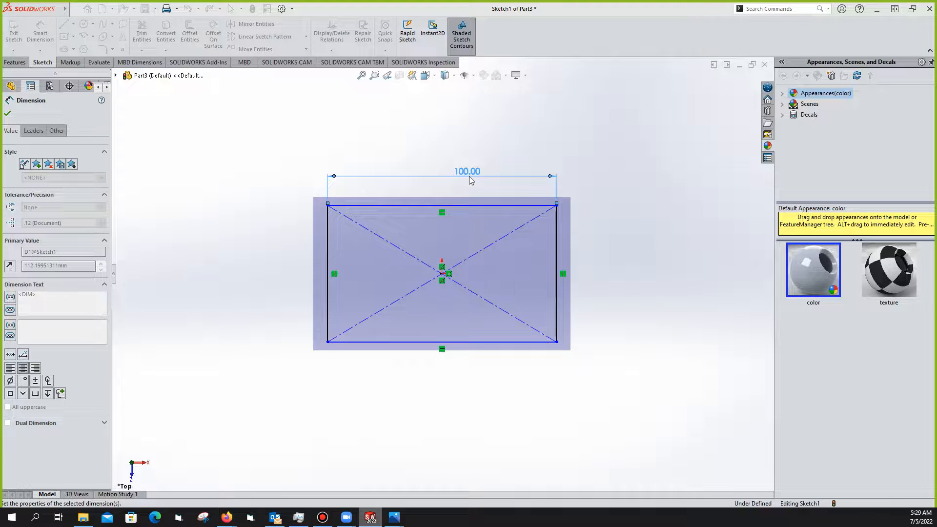
click(8, 114)
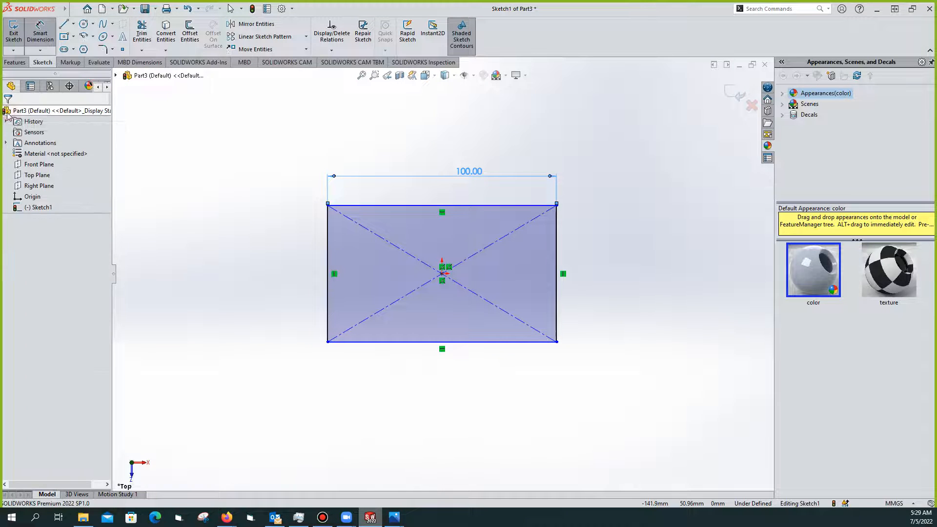
Dimension the rectangle's vertical side to 63 mm, fully defining Sketch1
click(40, 33)
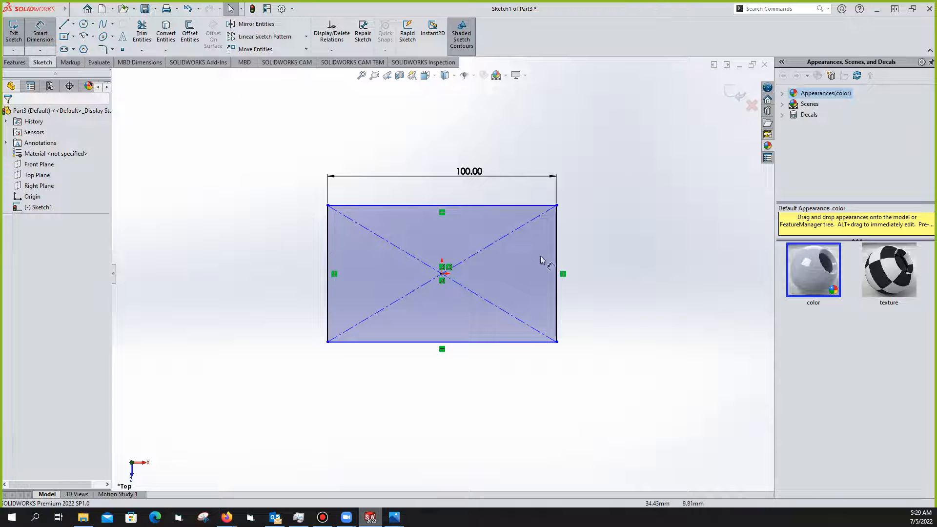
click(559, 253)
click(617, 258)
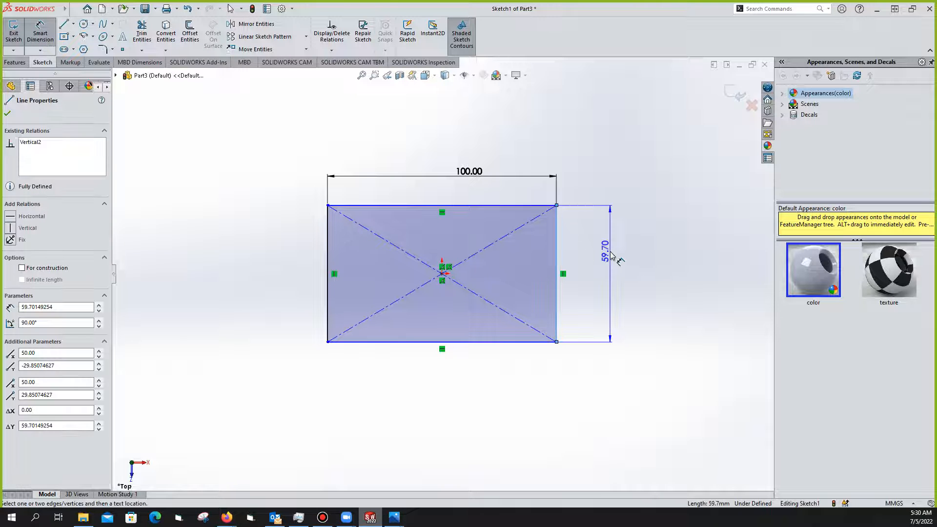
key(Escape)
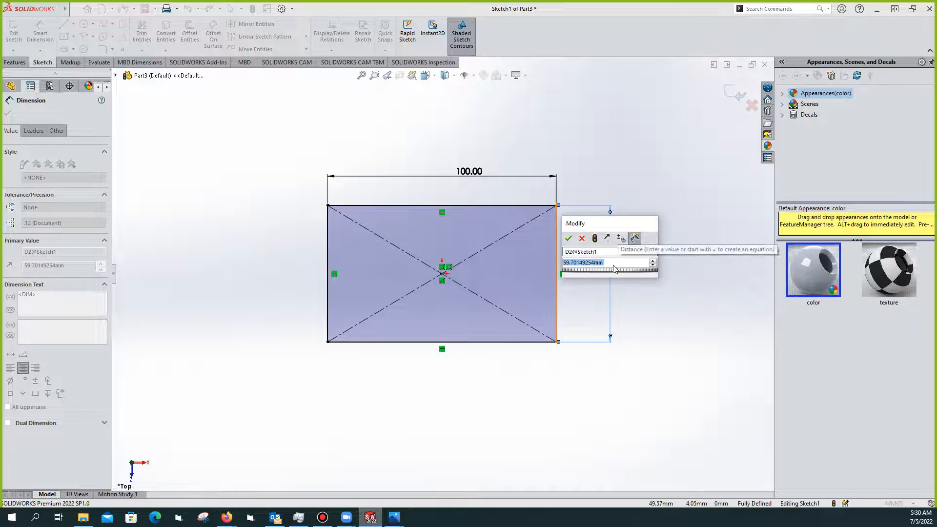
text(63)
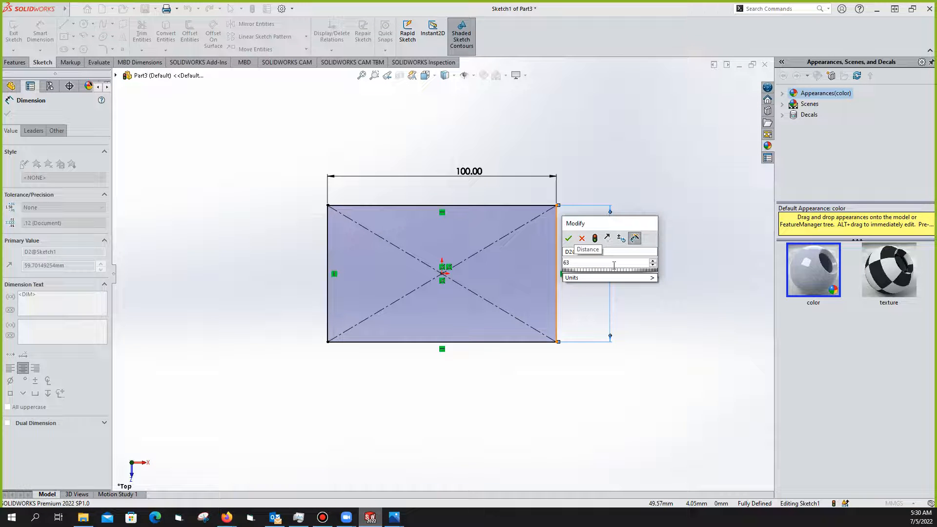
key(Return)
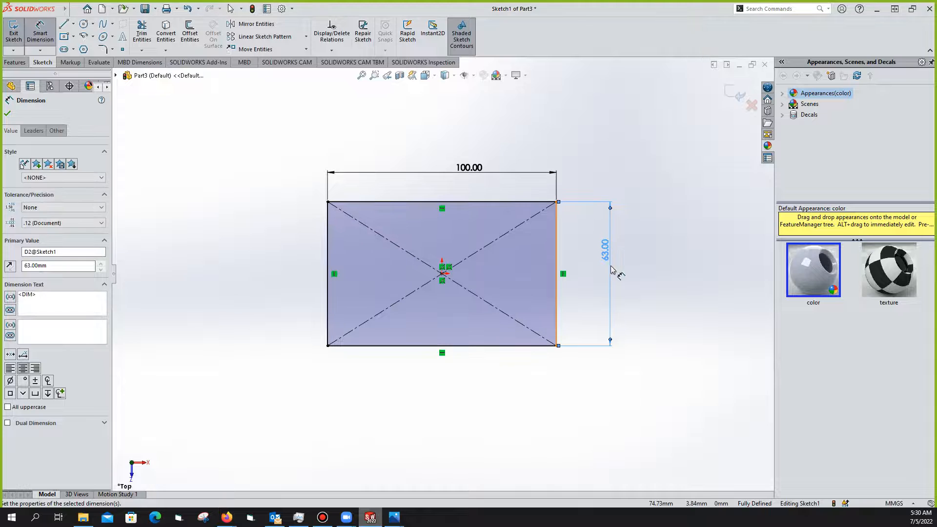
Check the exercise 1.jpeg drawing in Photos, then return to the dimensioned Sketch1
mouse_move(395, 517)
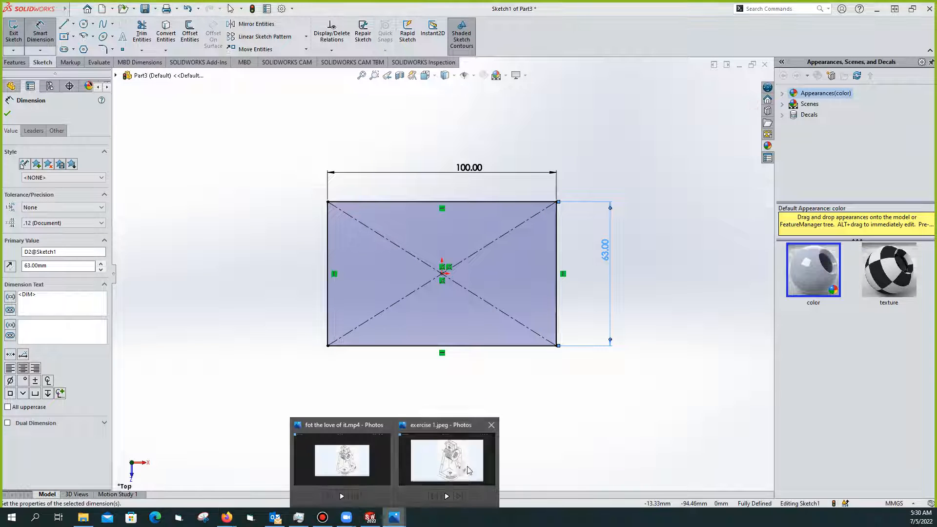
click(449, 461)
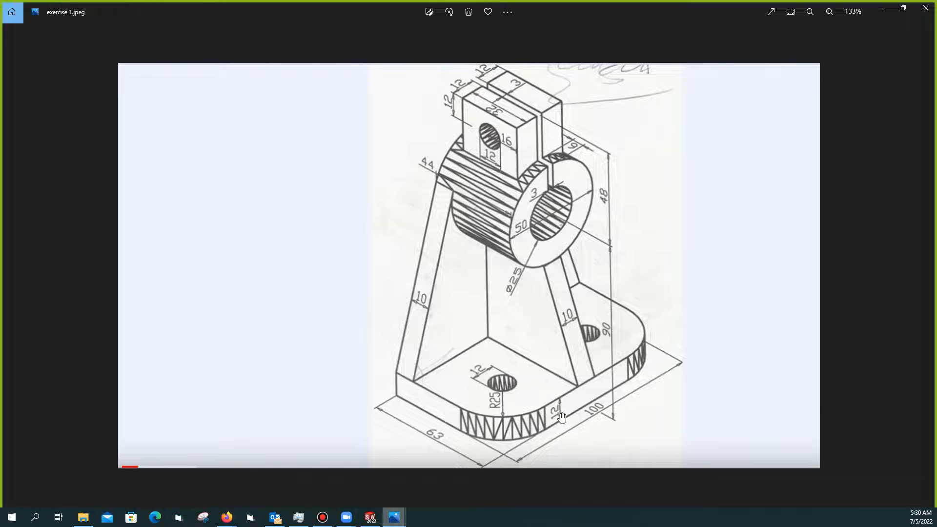
click(395, 522)
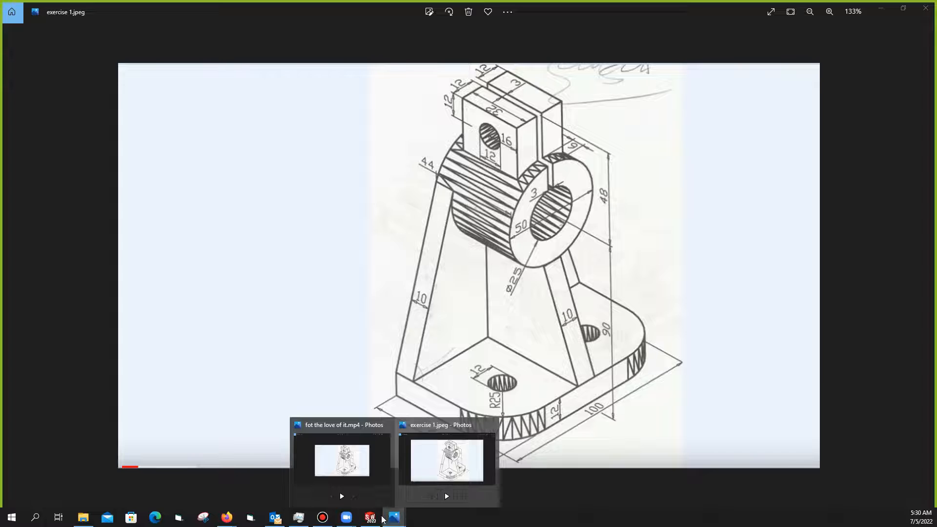
click(370, 519)
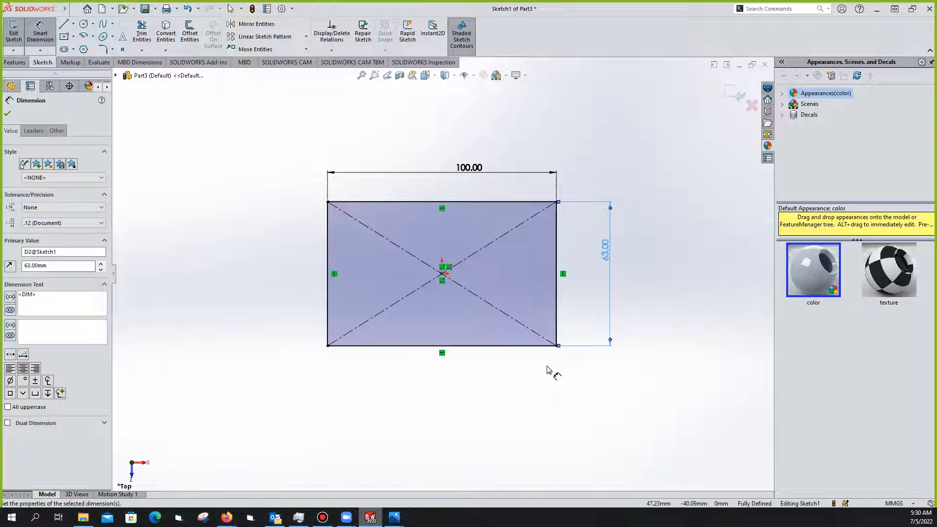
Exit Sketch1 and extrude the 100 × 63 rectangle 12 mm thick as Boss-Extrude1
click(8, 114)
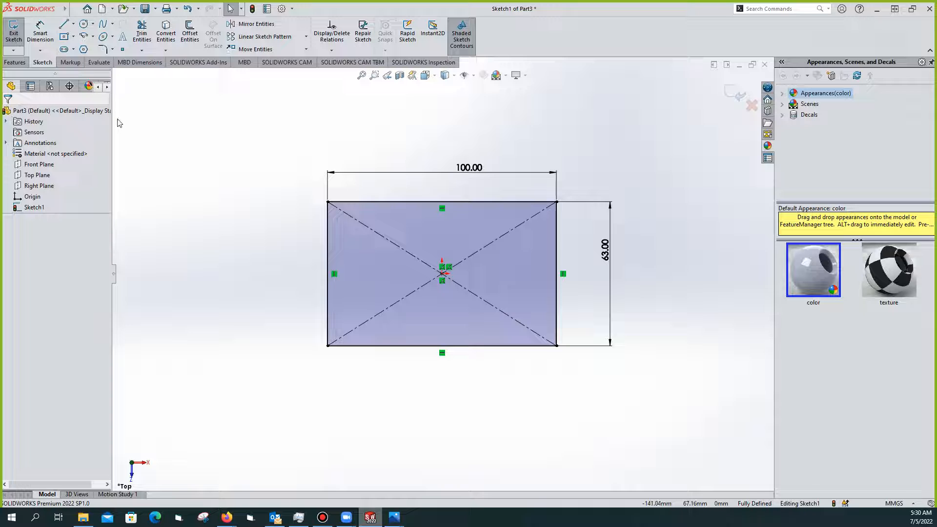
click(14, 33)
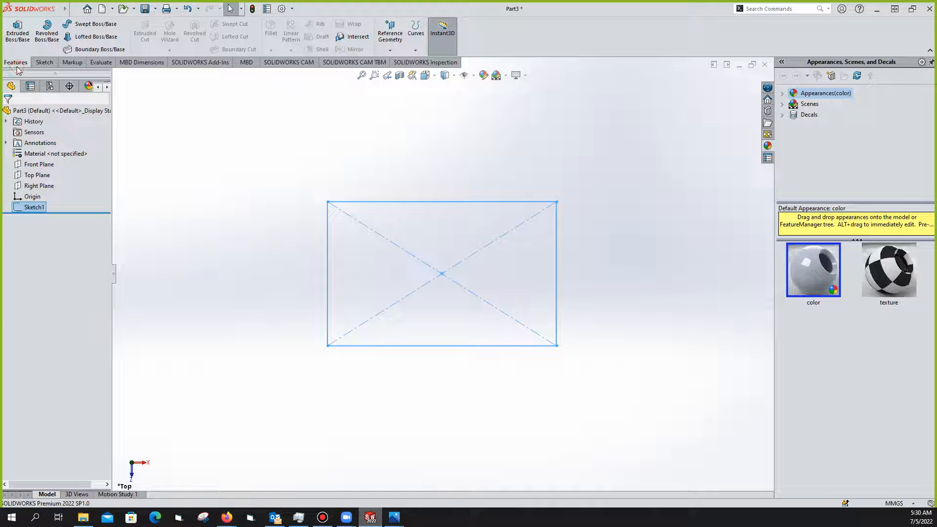
click(20, 29)
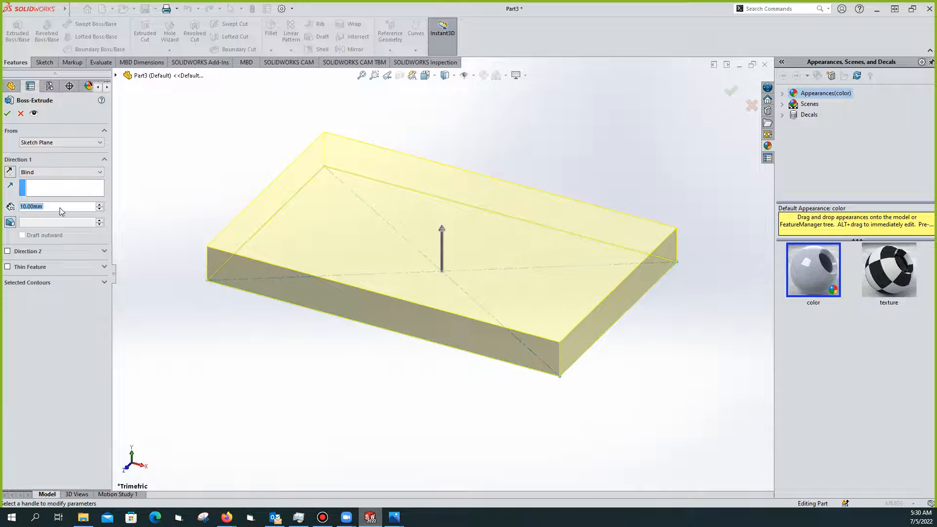
text(12)
key(Return)
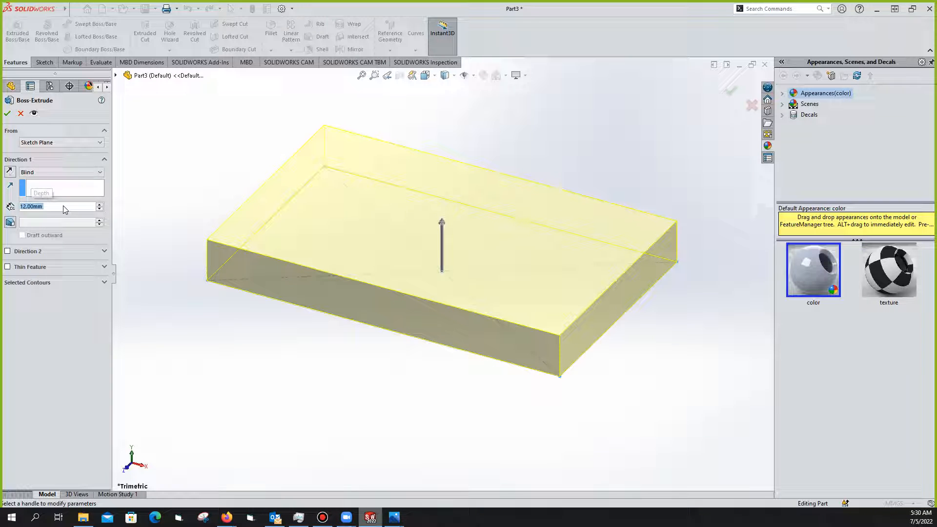
click(8, 113)
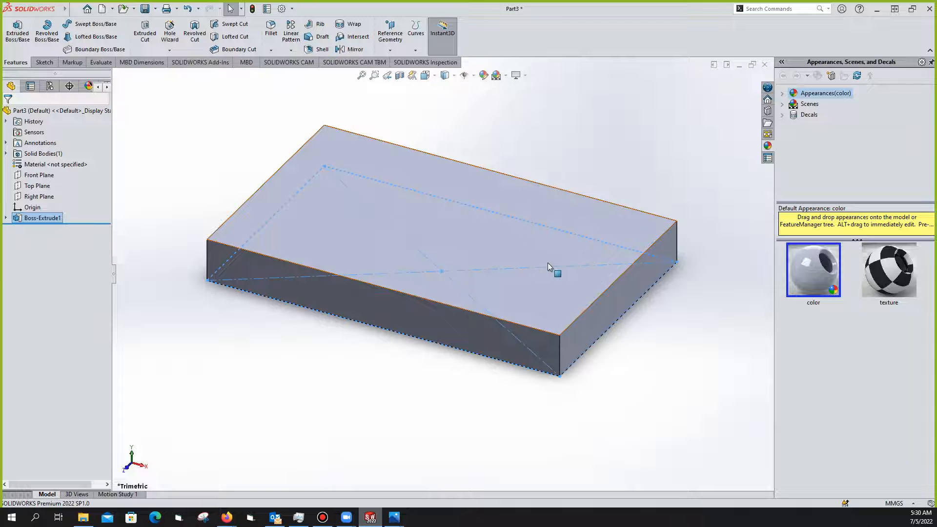
click(398, 522)
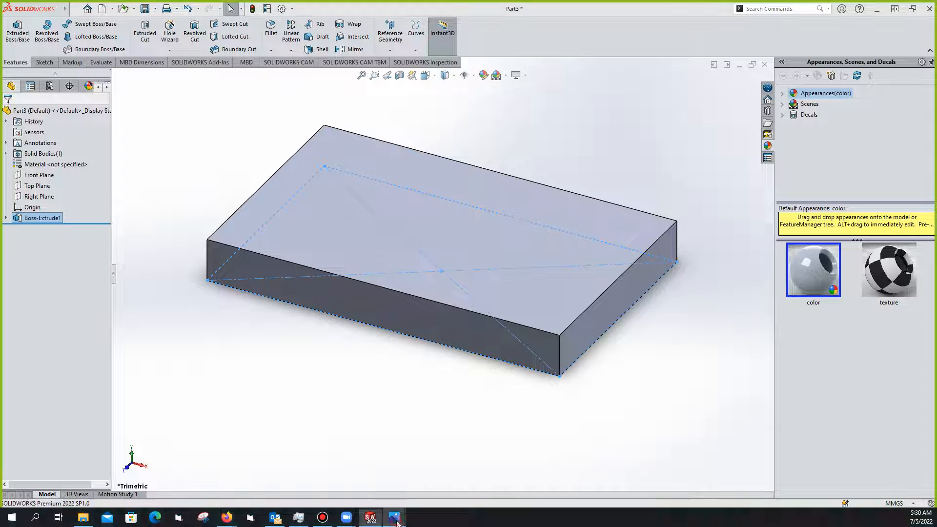
Review the exercise 1.jpeg drawing, then switch back to the 12 mm base plate
click(464, 468)
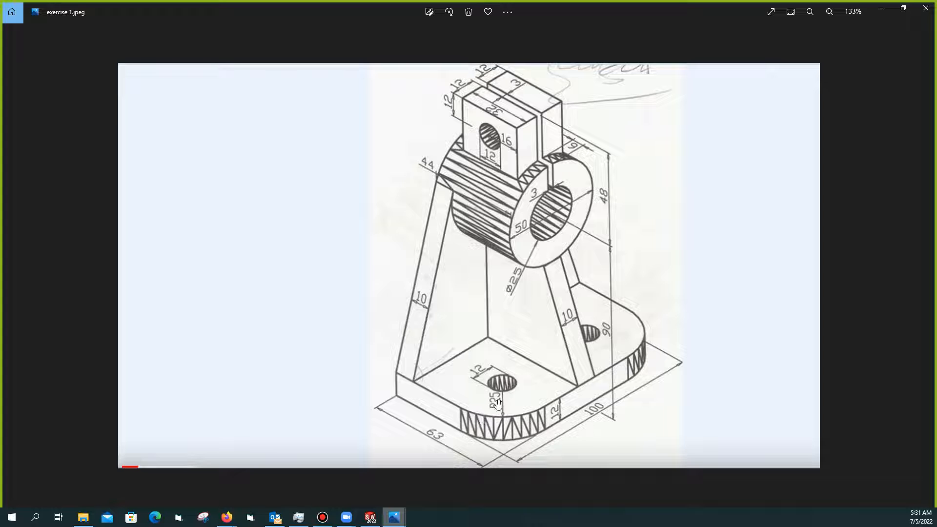
click(372, 519)
Select both front vertical edges of the plate and fillet them with a 25 mm radius
click(882, 8)
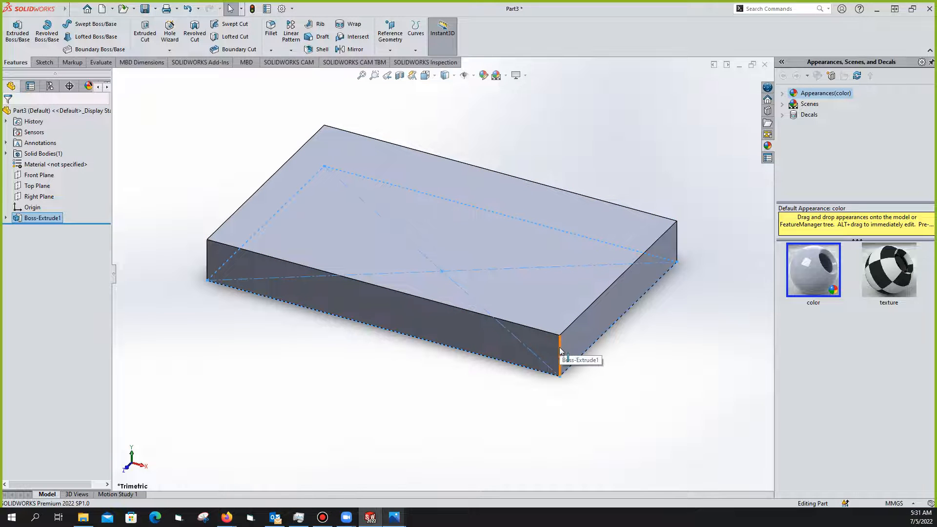
click(559, 348)
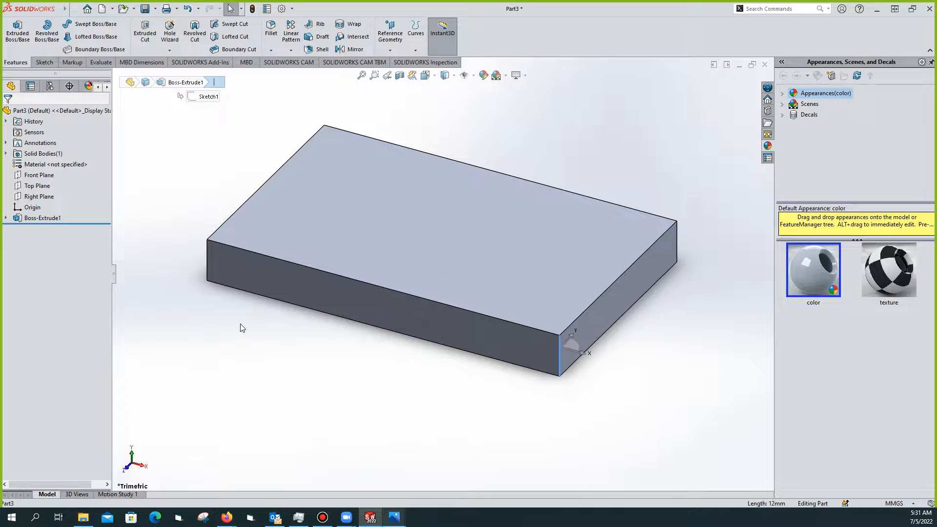
ctrl+click(207, 264)
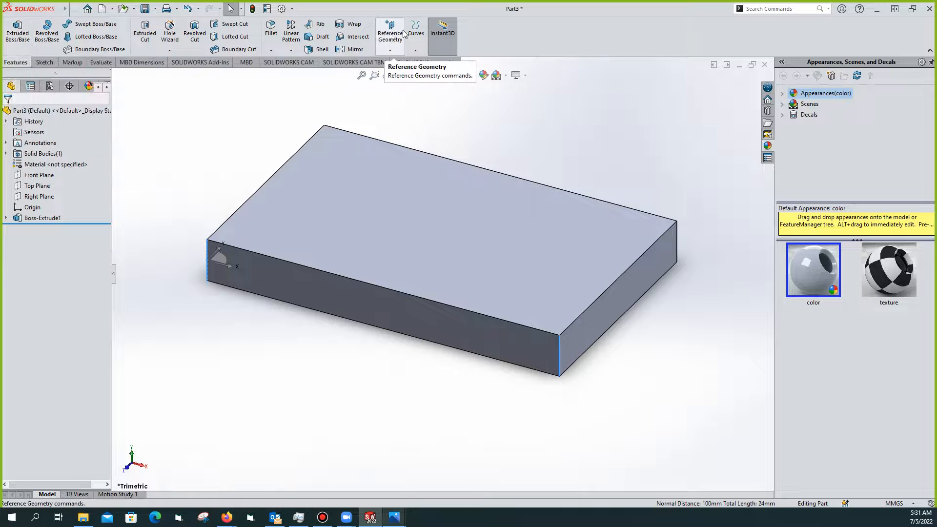
click(774, 8)
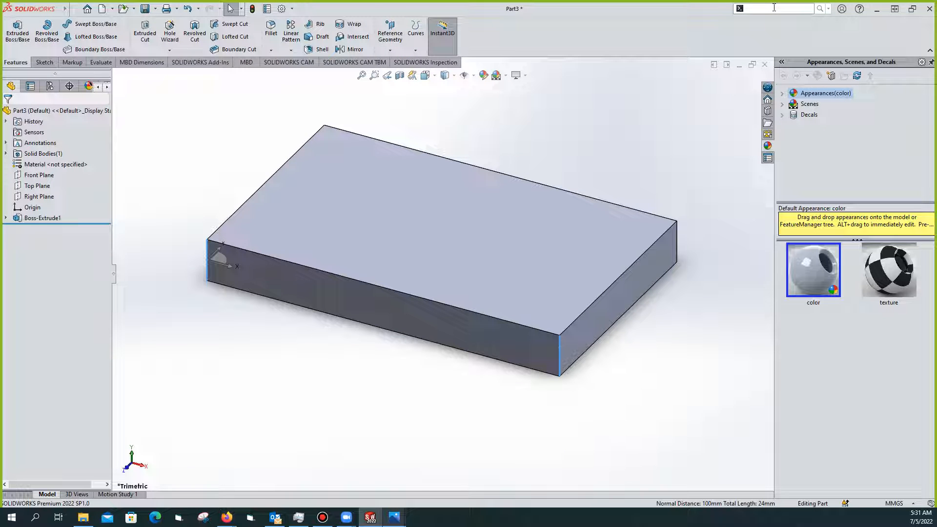
text(fillate)
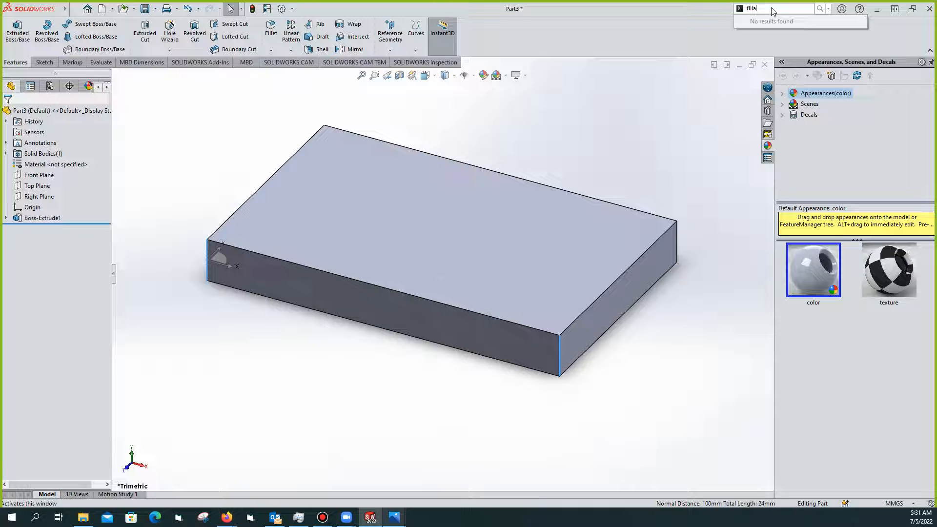
click(271, 30)
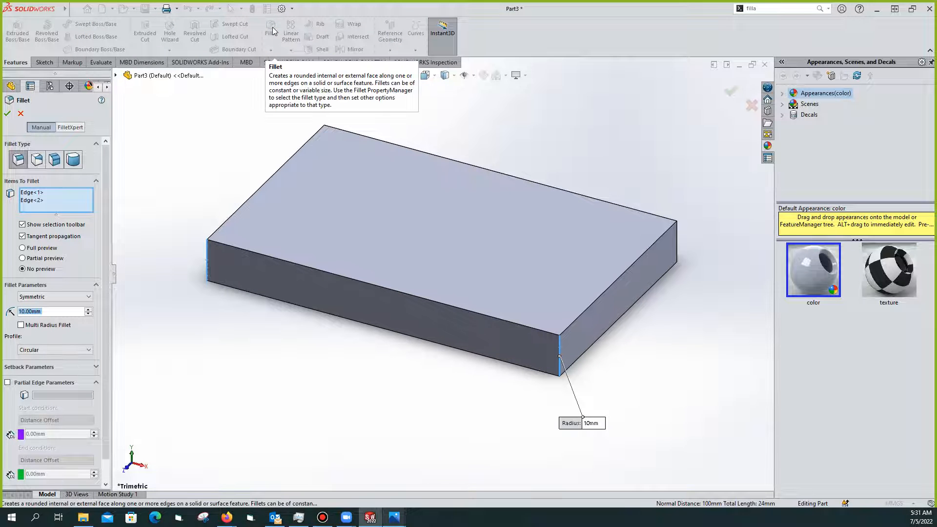
text(25)
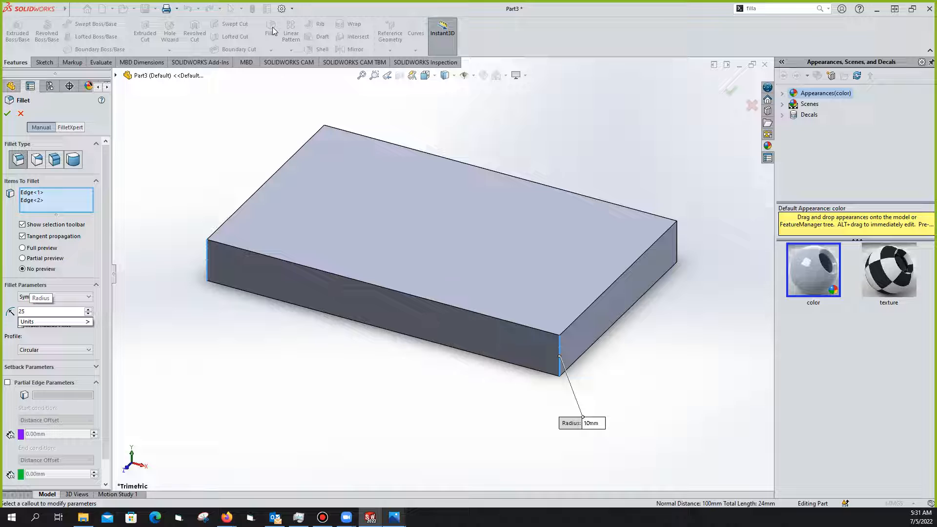
key(Return)
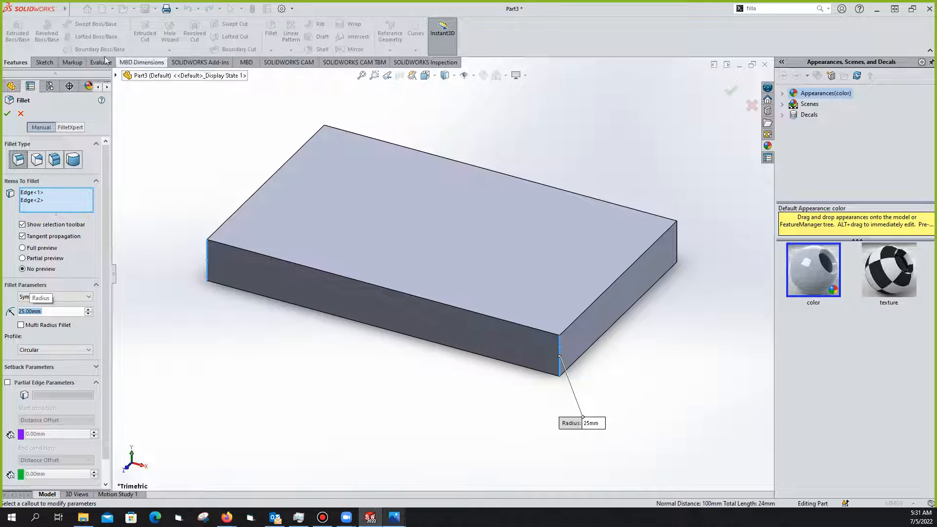
click(7, 114)
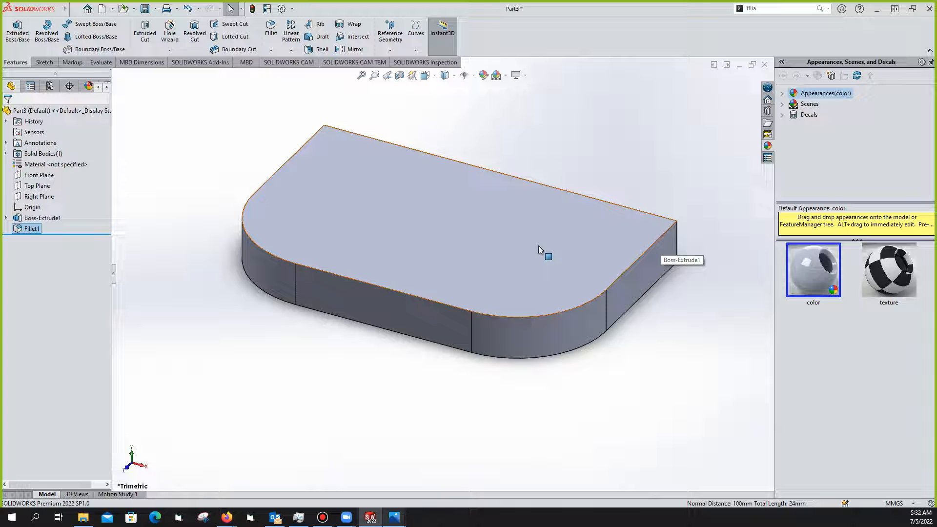
mouse_move(399, 518)
click(340, 492)
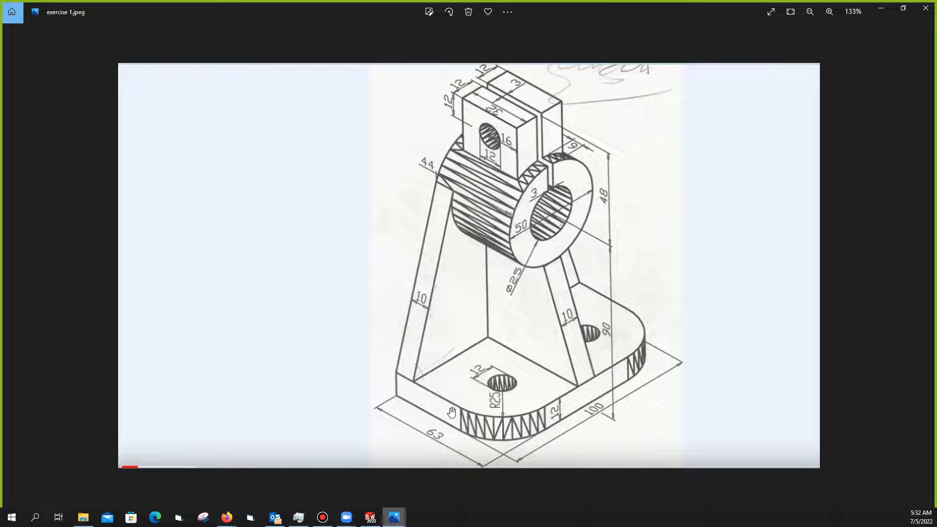
click(371, 520)
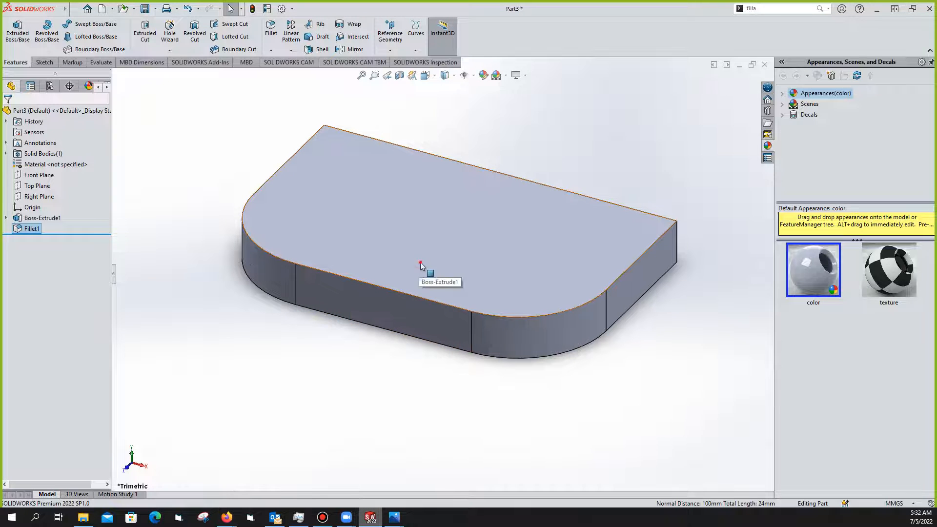
click(421, 265)
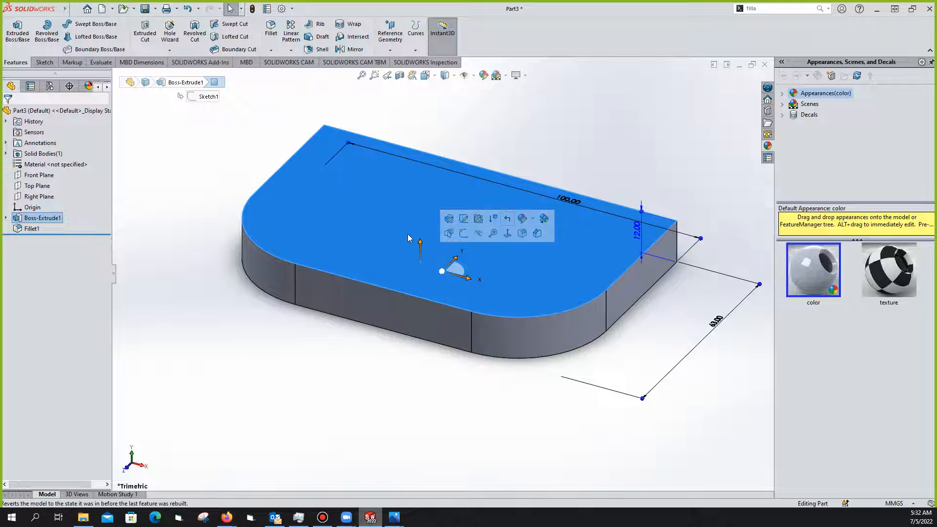
click(465, 219)
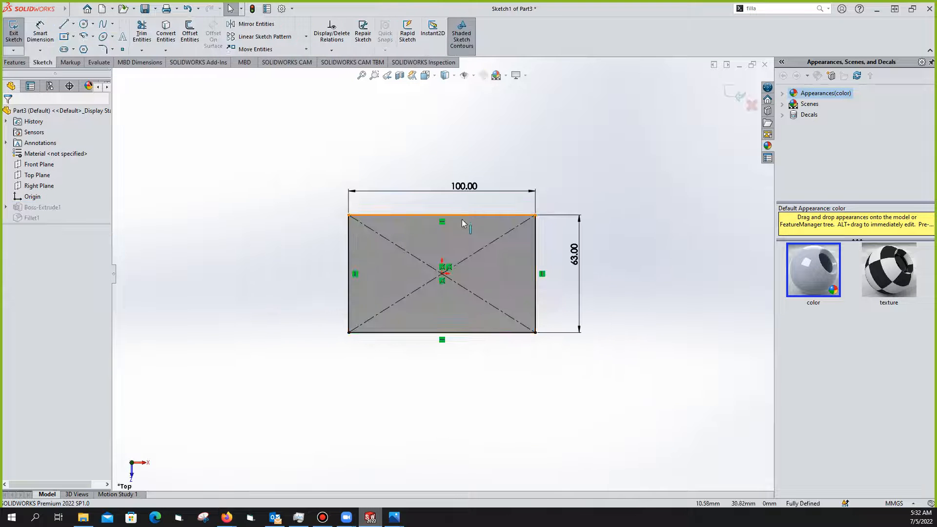
click(15, 31)
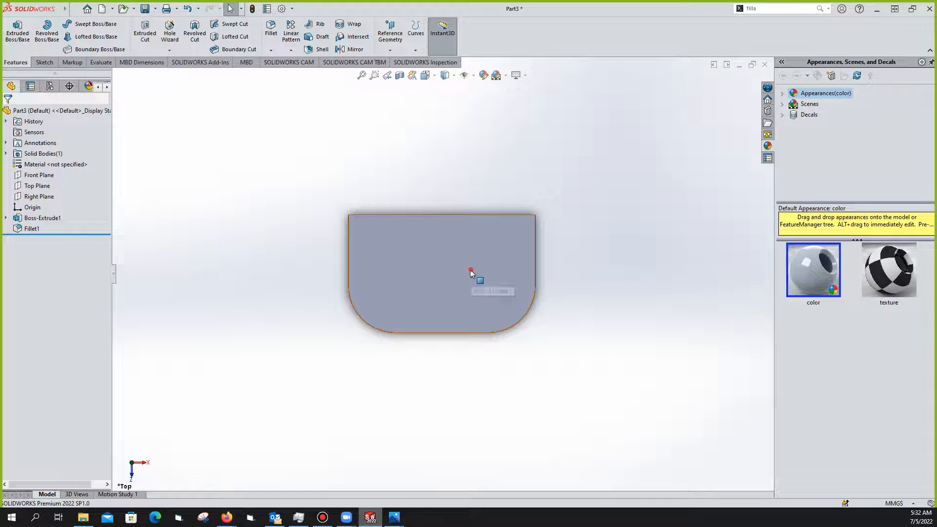
click(470, 269)
Start a sketch on the plate's top face and draw a circle centred on the left corner's arc centre
click(512, 243)
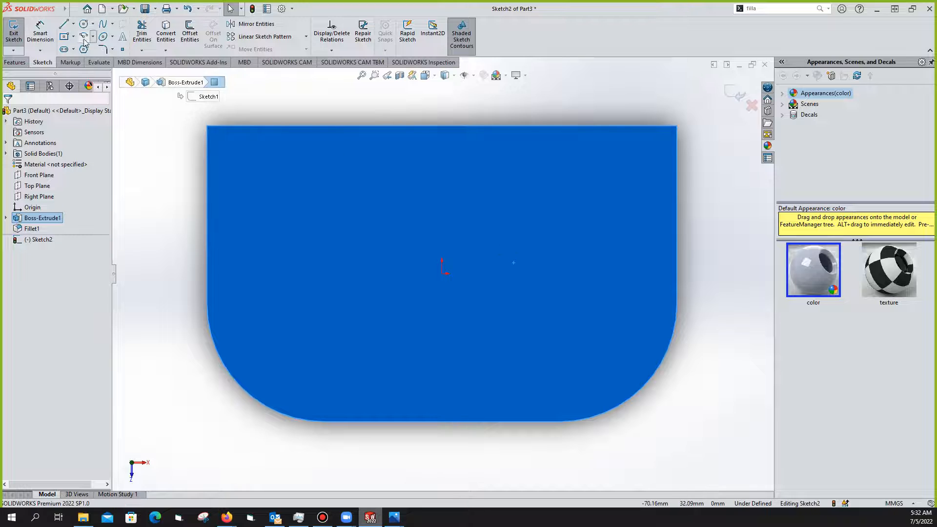
click(83, 23)
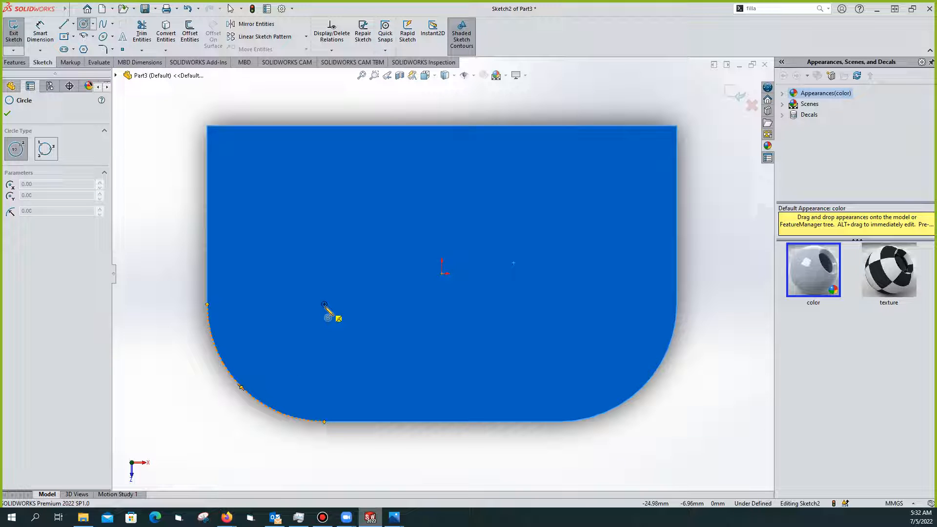
click(325, 305)
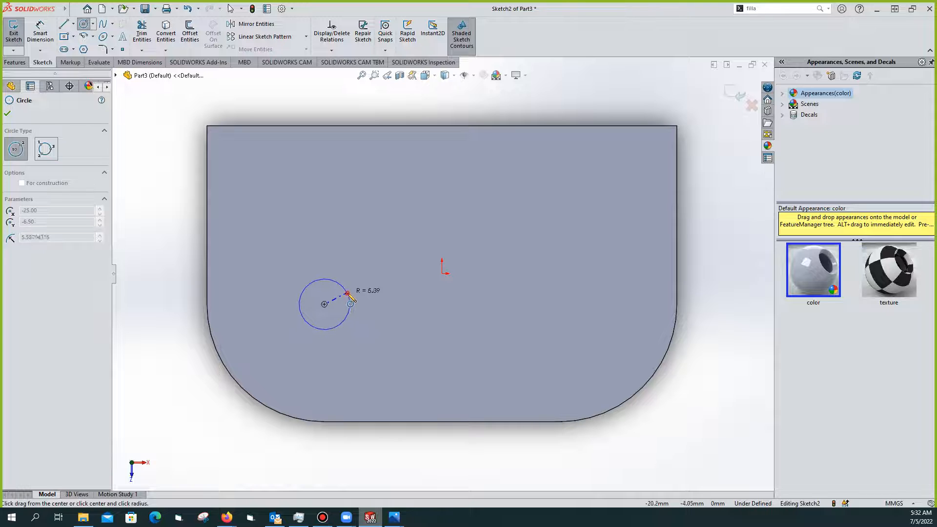
click(348, 294)
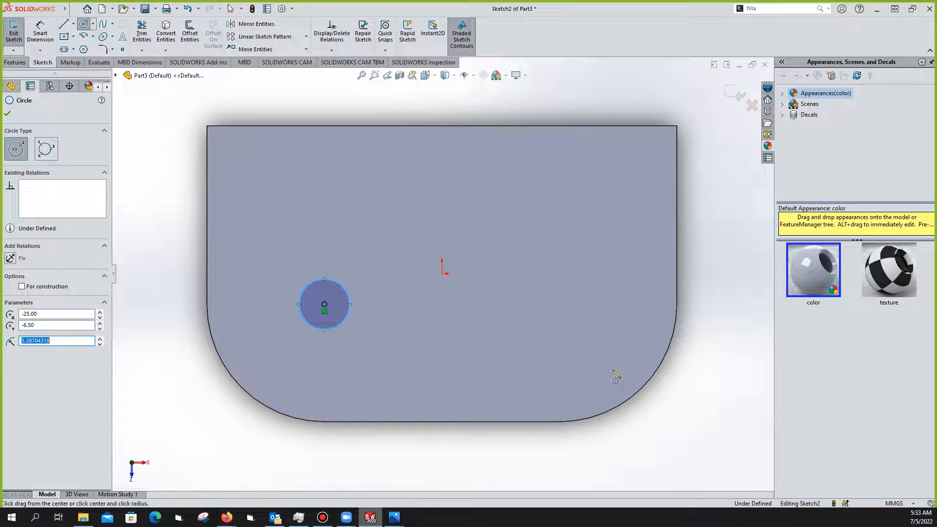
key(Escape)
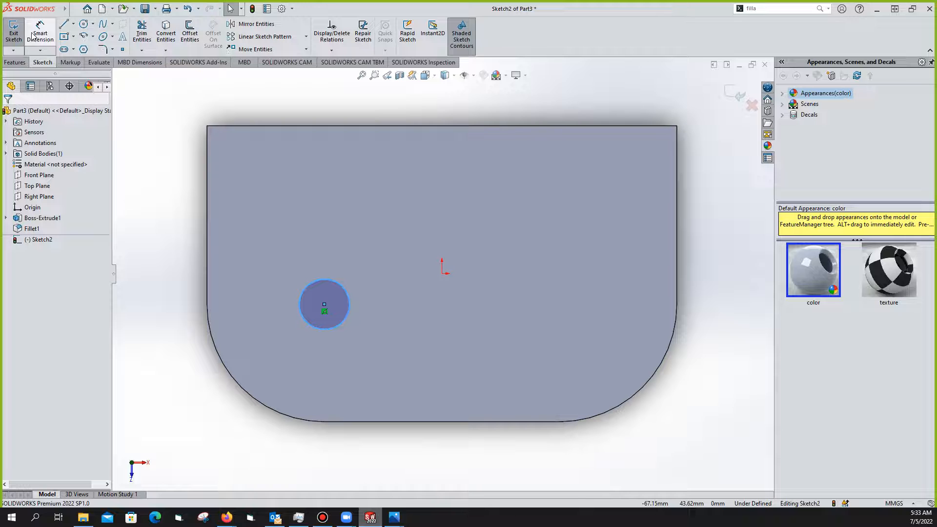
Draw a matching circle on the right at the same -6.5 mm height, then pick the left circle to dimension
click(84, 24)
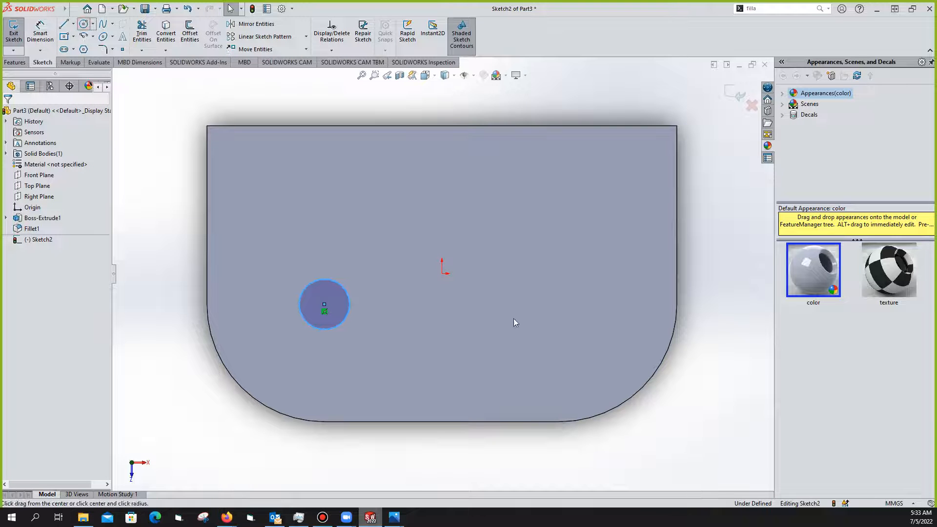
mouse_move(649, 390)
click(560, 303)
click(581, 292)
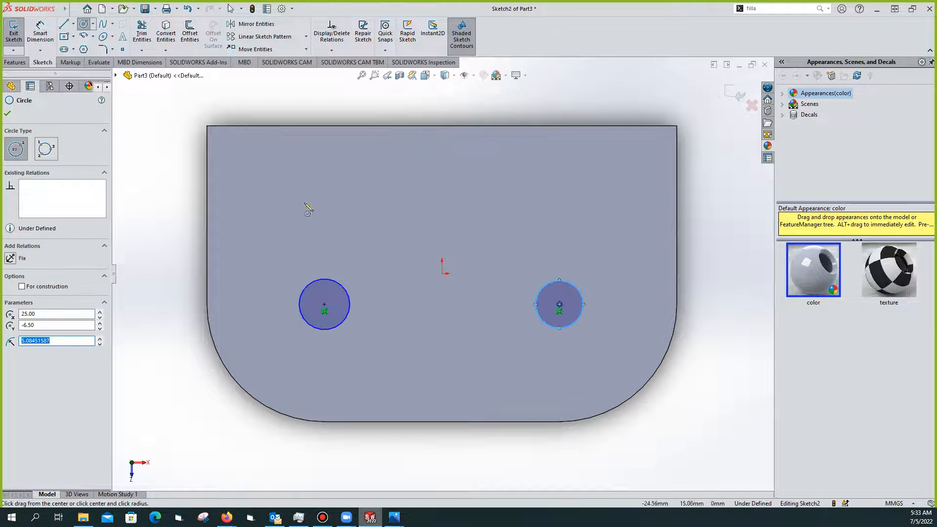
click(46, 39)
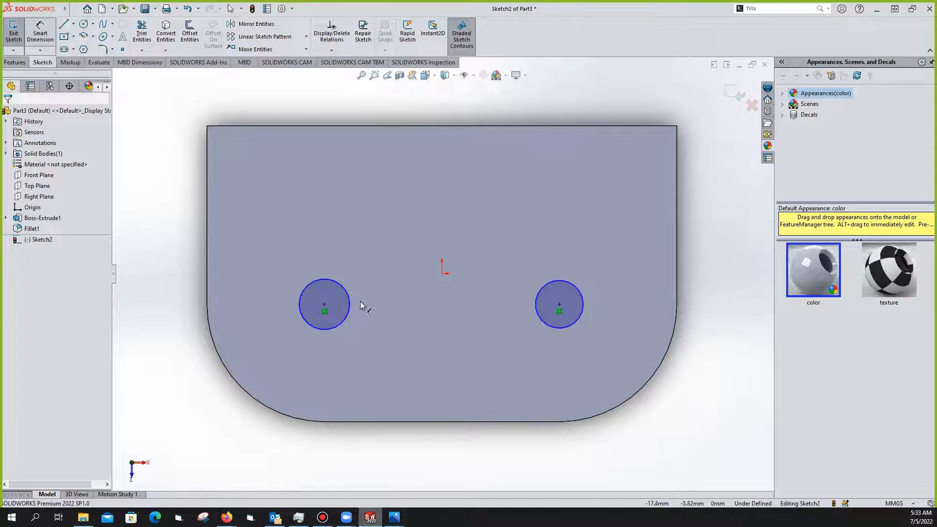
click(346, 282)
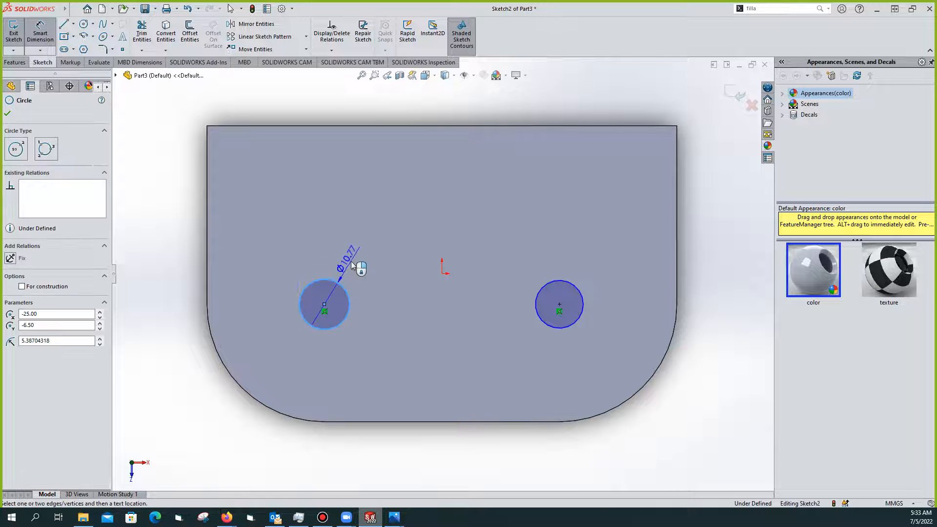
Place the left circle's diameter dimension and change its Primary Value to 1200 mm
click(361, 247)
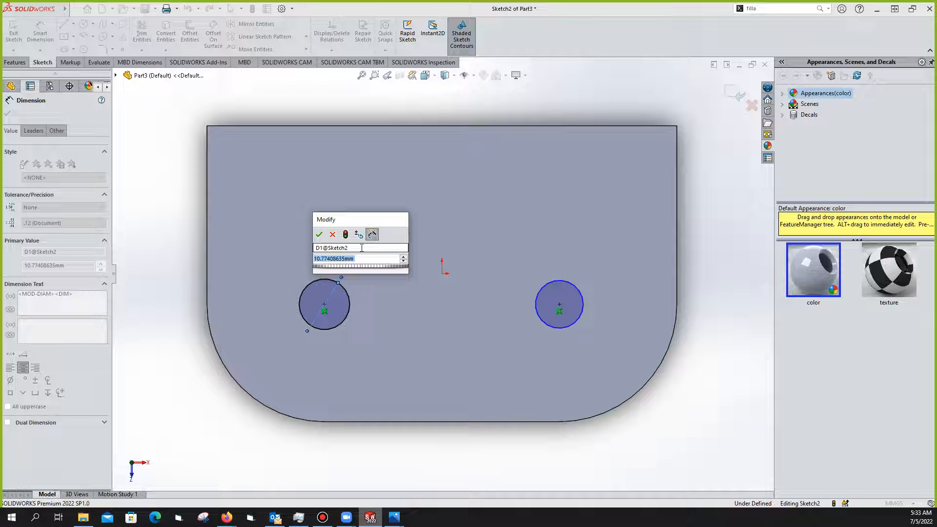
text(10)
key(Return)
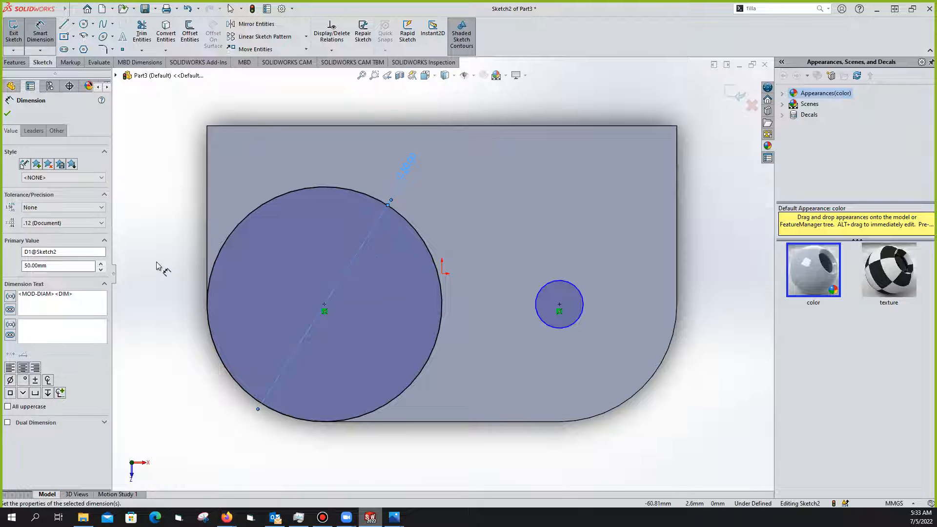
click(31, 266)
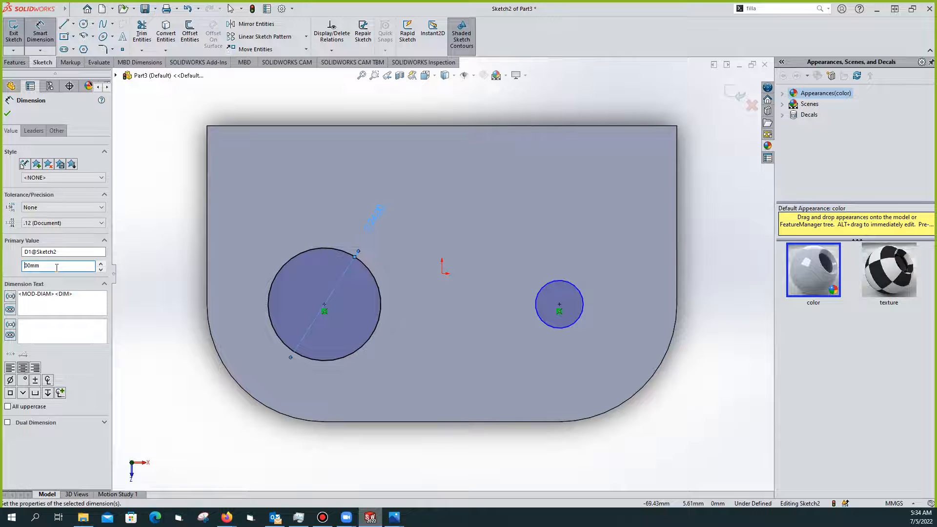
key(Return)
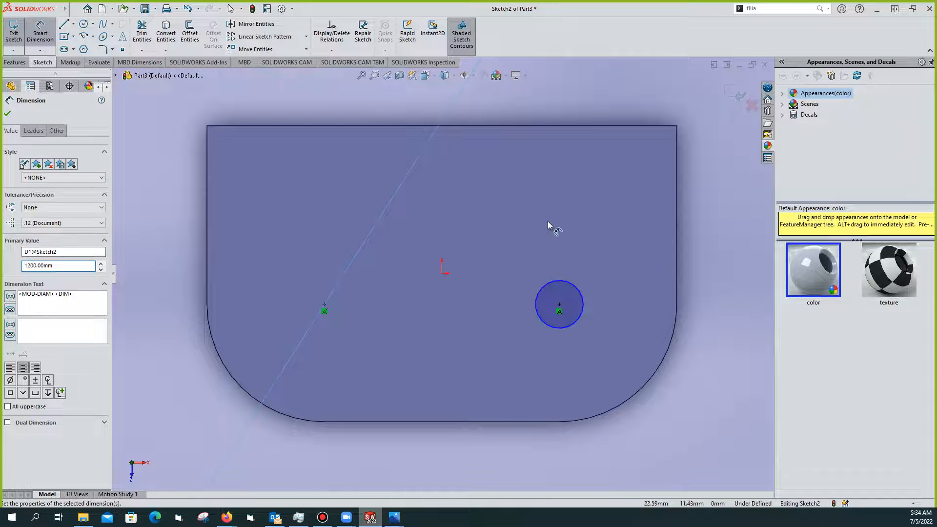
scroll(394, 297, up, 5)
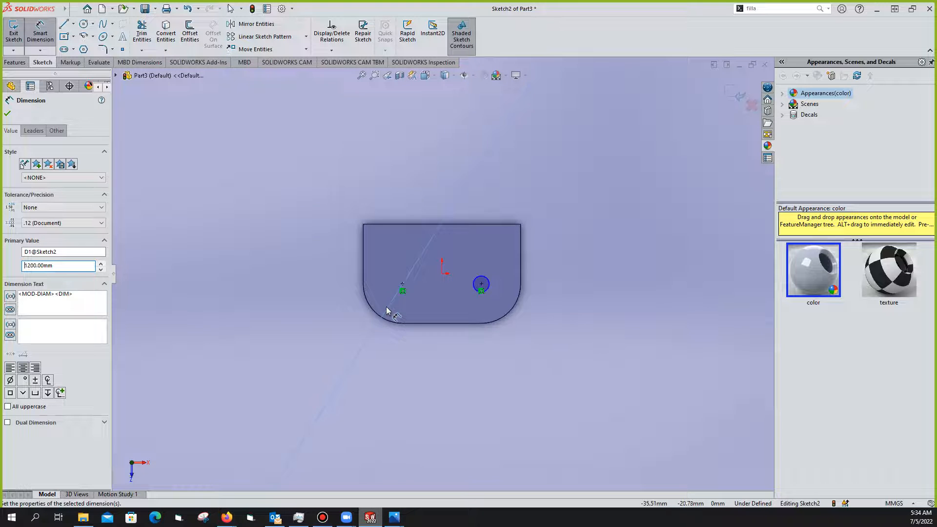
scroll(388, 304, down, 10)
scroll(441, 274, up, 10)
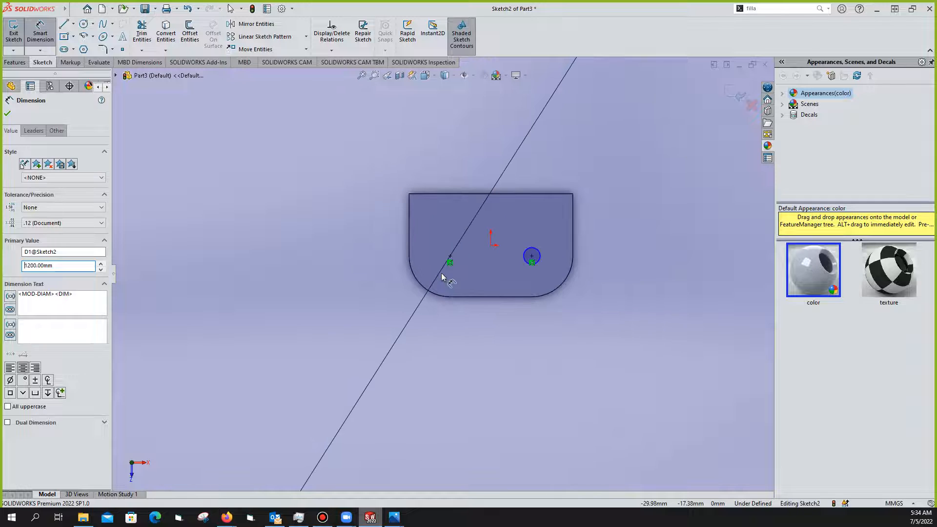
key(Escape)
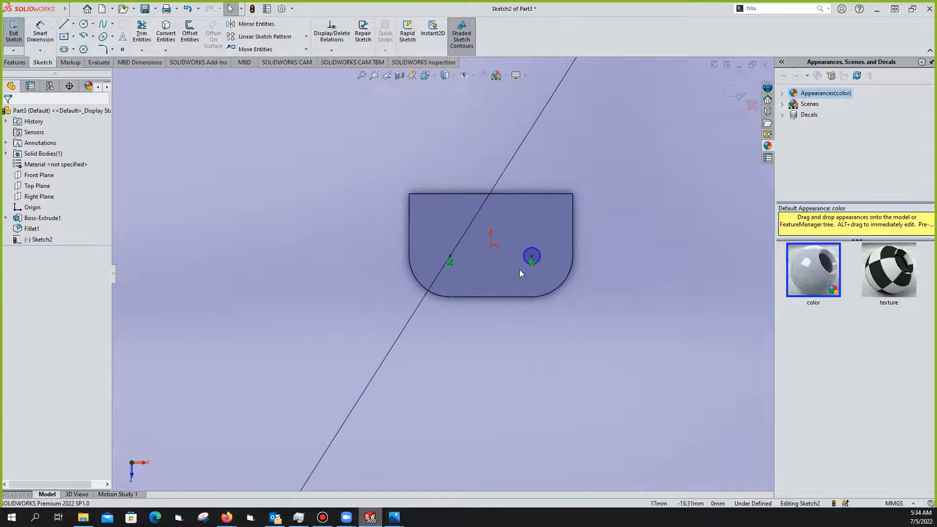
Undo the 1200 mm change, fit the plate in view, and delete the left circle's Ø10.77 dimension
click(187, 10)
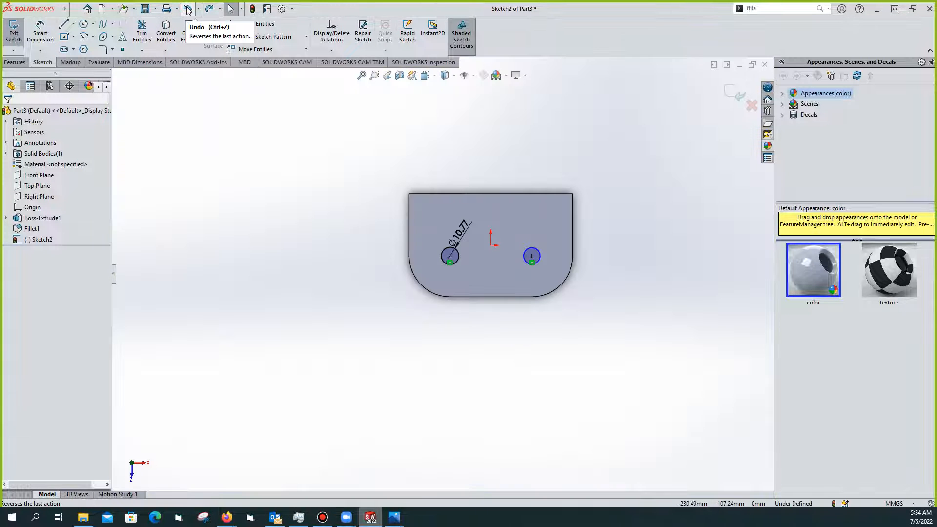
key(f)
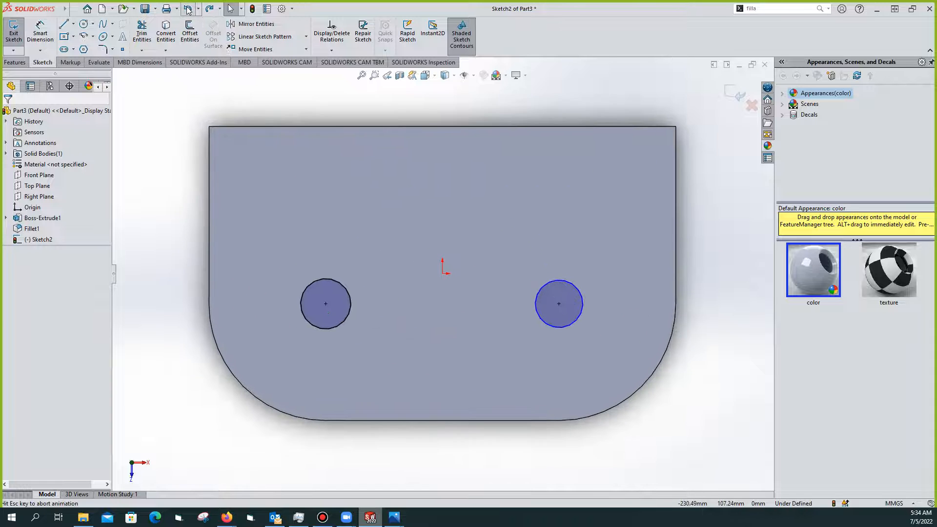
click(357, 247)
click(40, 33)
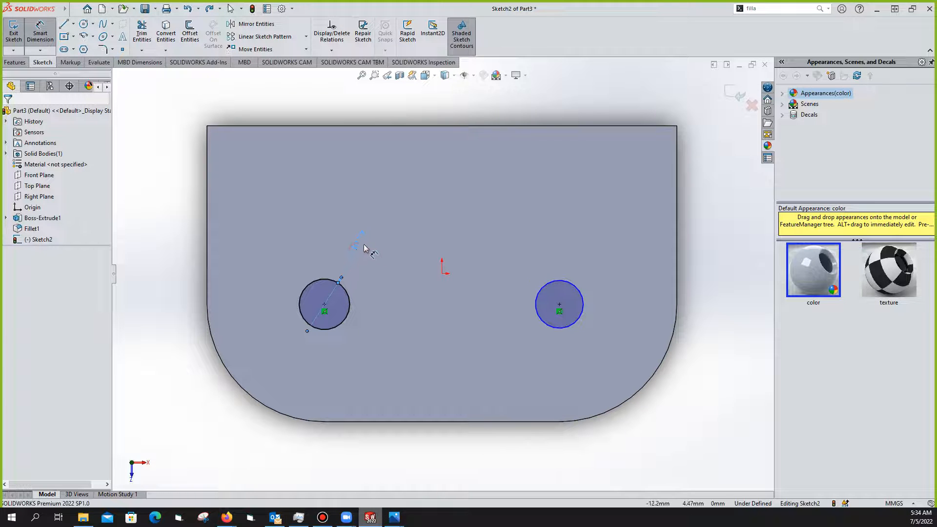
key(Escape)
click(363, 249)
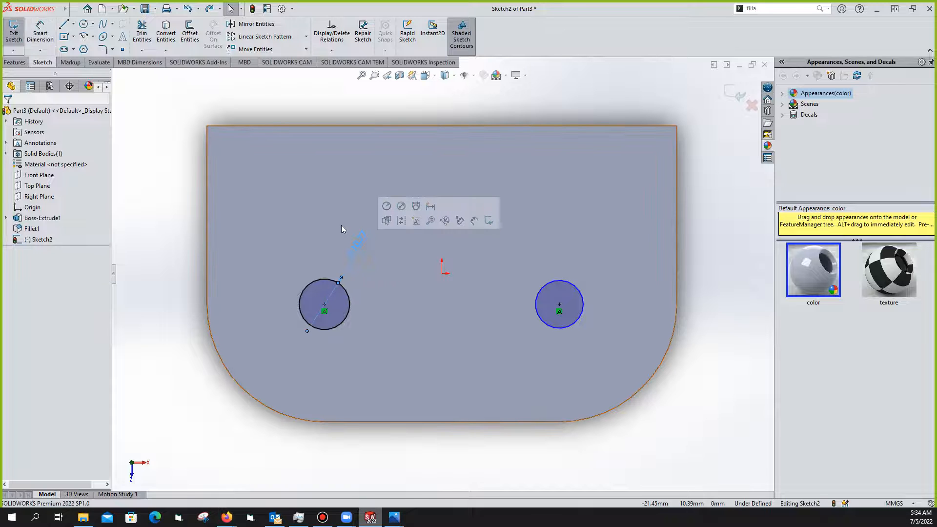
key(Delete)
Dimension the left and right circles to 12 mm diameter each and exit Sketch2
click(48, 45)
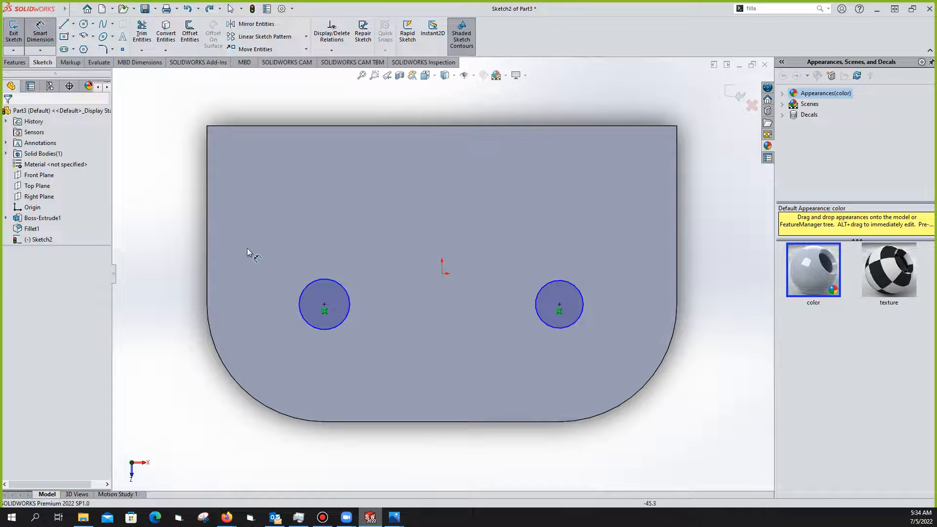
click(353, 267)
click(362, 258)
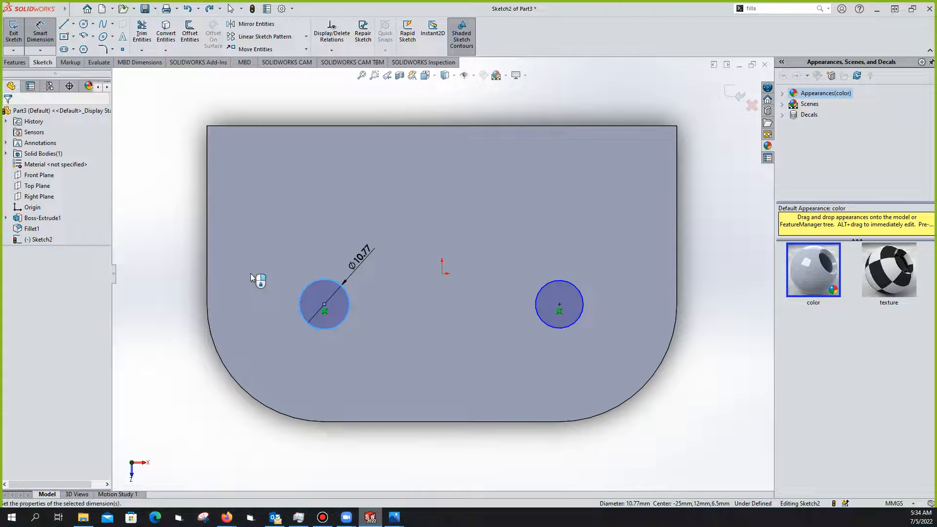
text(1)
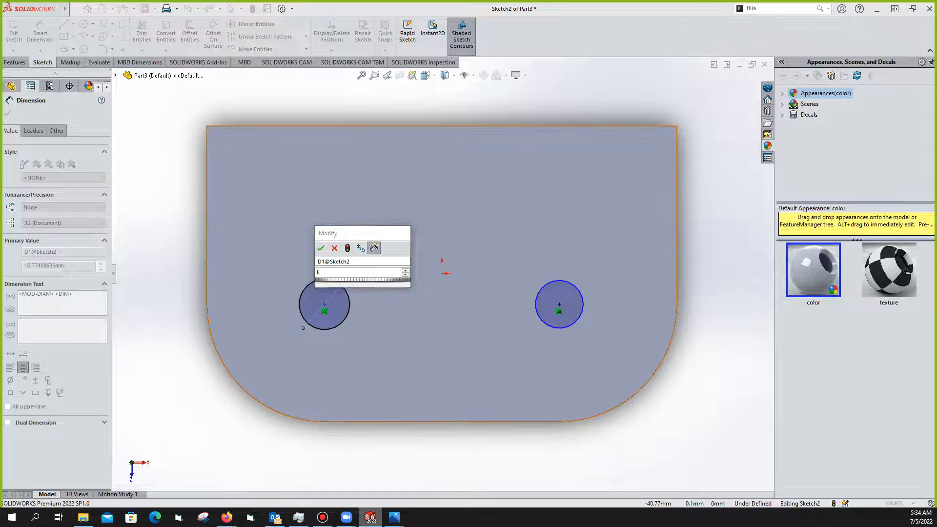
text(2)
key(Return)
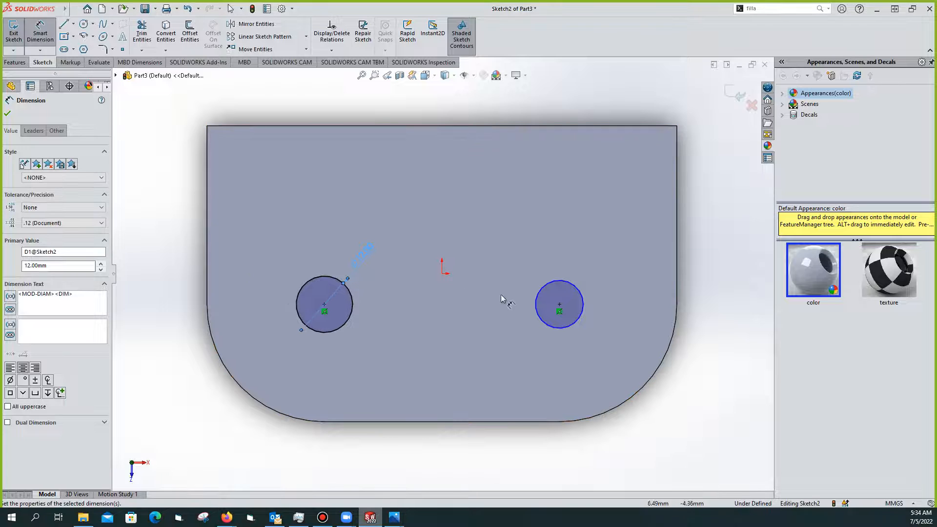
click(571, 283)
click(588, 259)
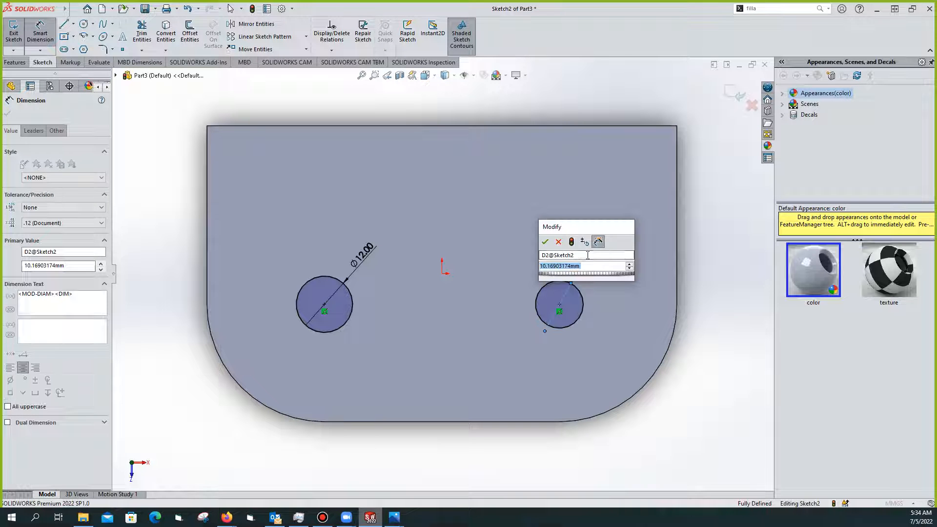
text(12)
key(Return)
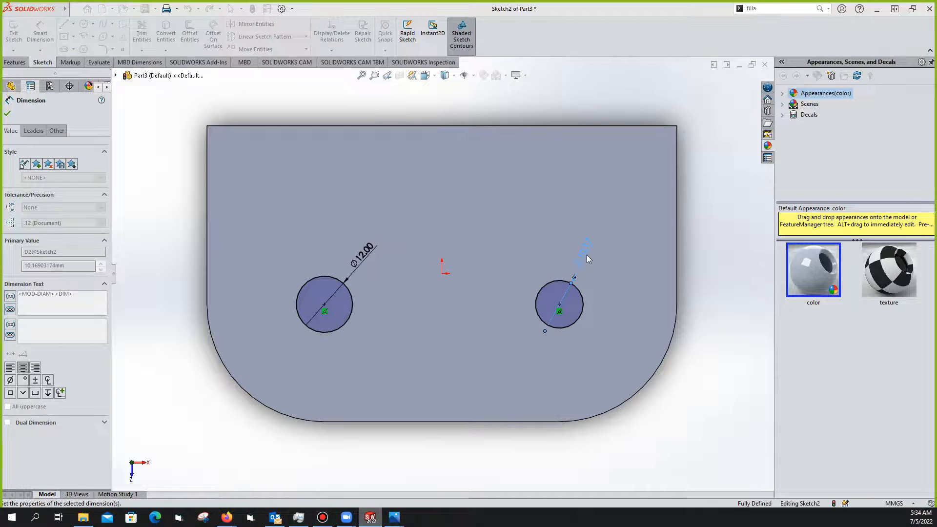
click(733, 290)
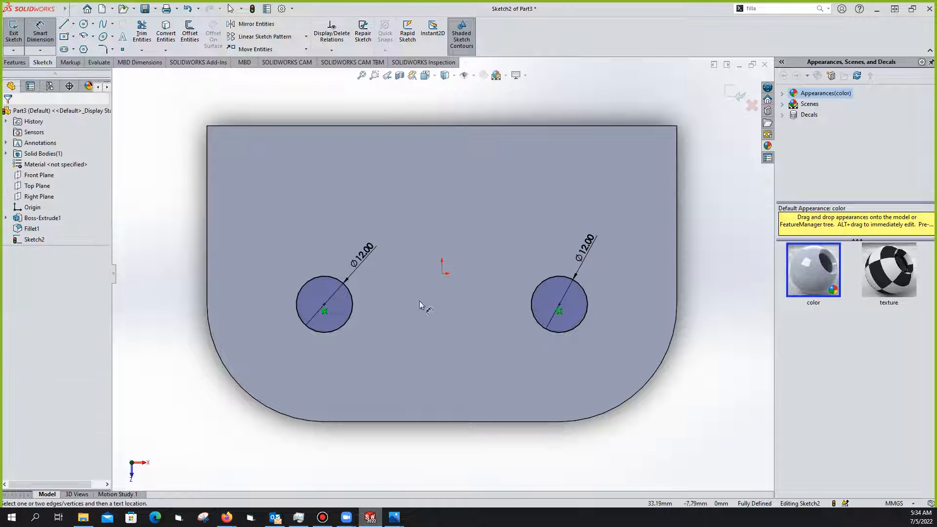
click(13, 33)
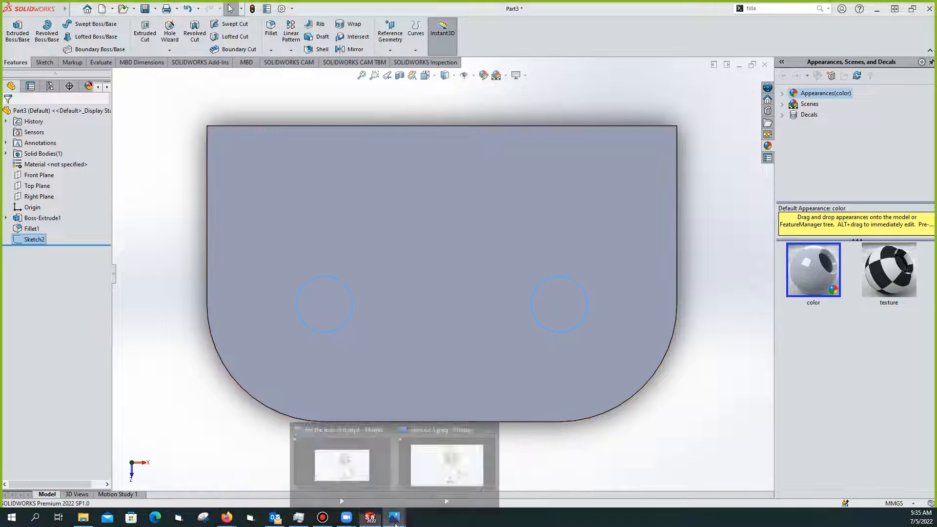
Clear the face selection and turn the plate with its two hole circles to Isometric view
click(537, 396)
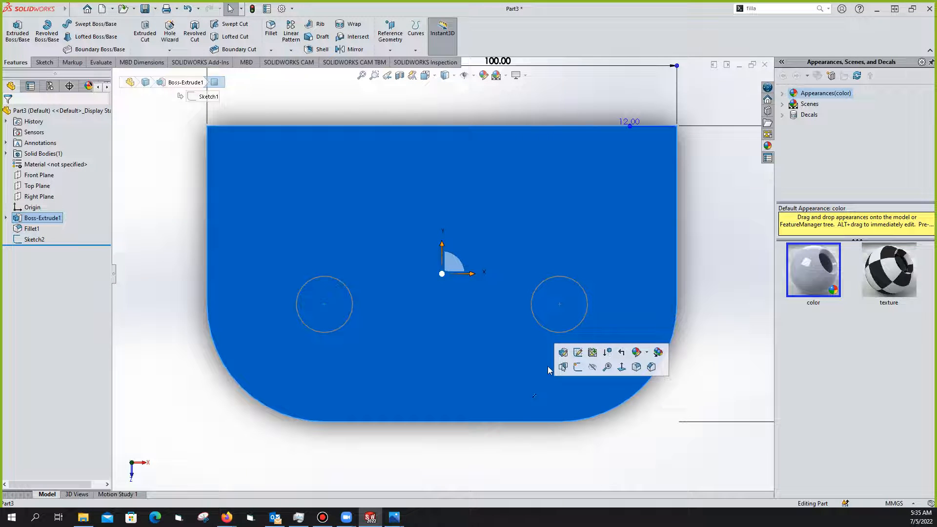
click(676, 334)
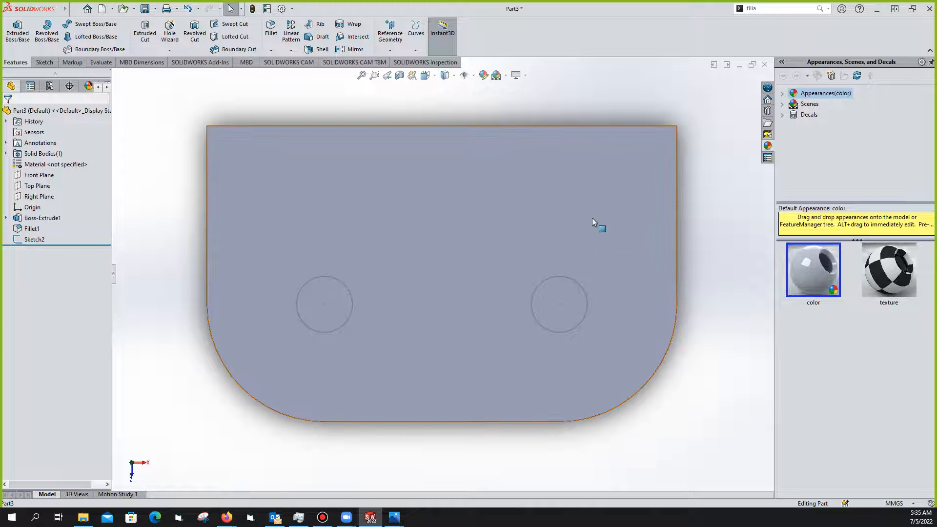
scroll(632, 185, up, 1)
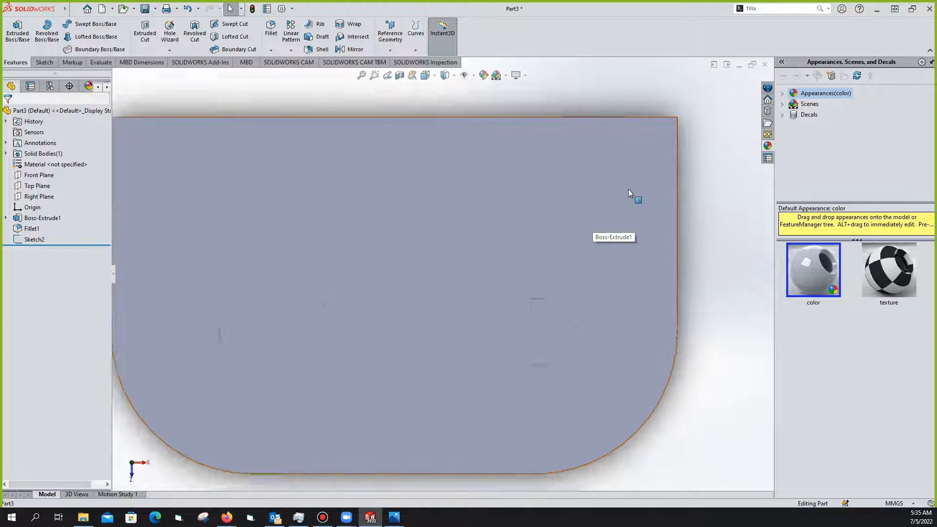
scroll(628, 189, down, 4)
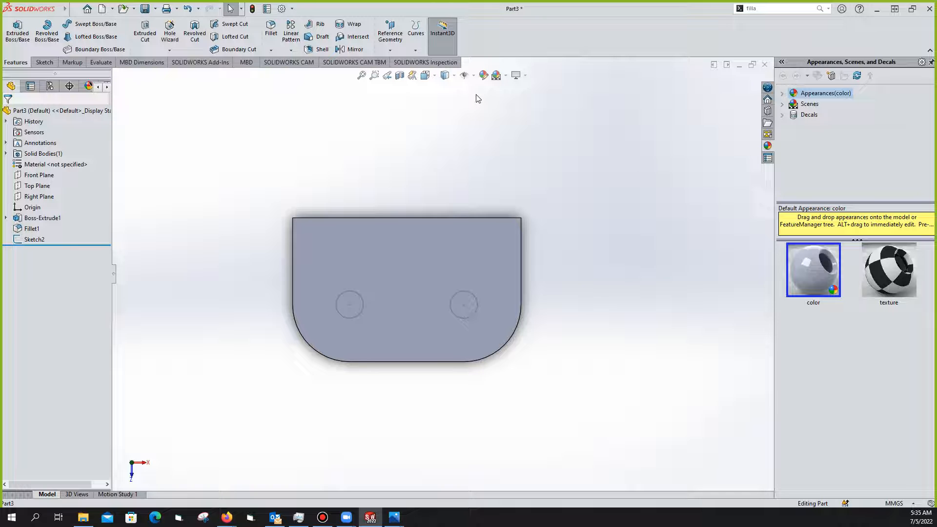
click(435, 76)
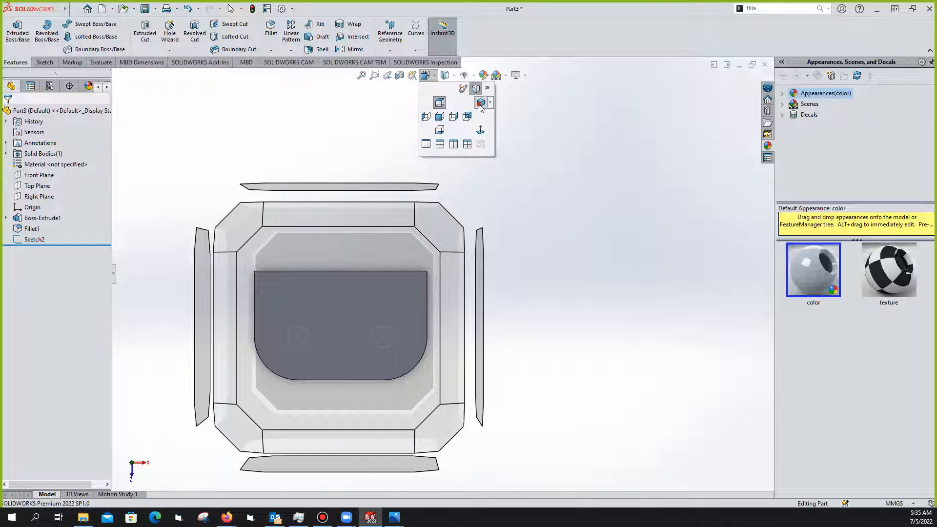
click(481, 103)
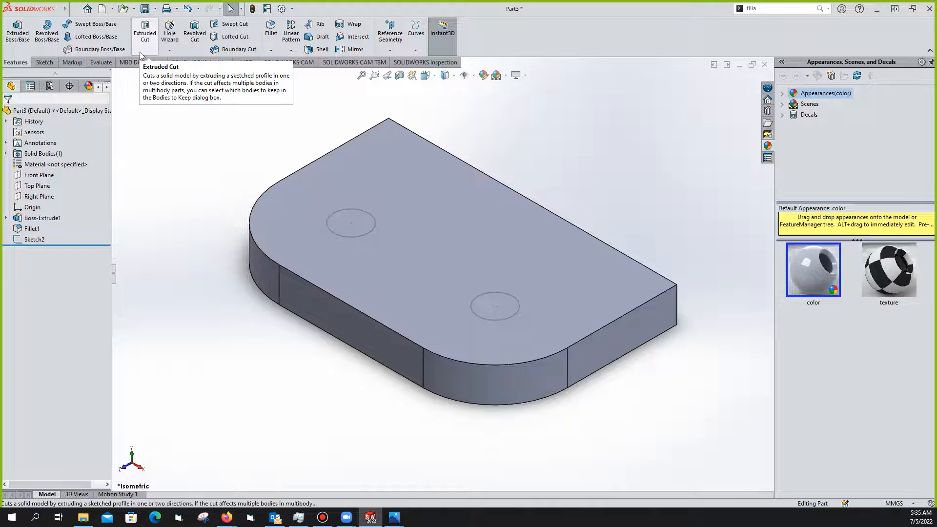
Cancel a one-circle cut attempt and select both 12 mm hole circles of Sketch2
click(145, 35)
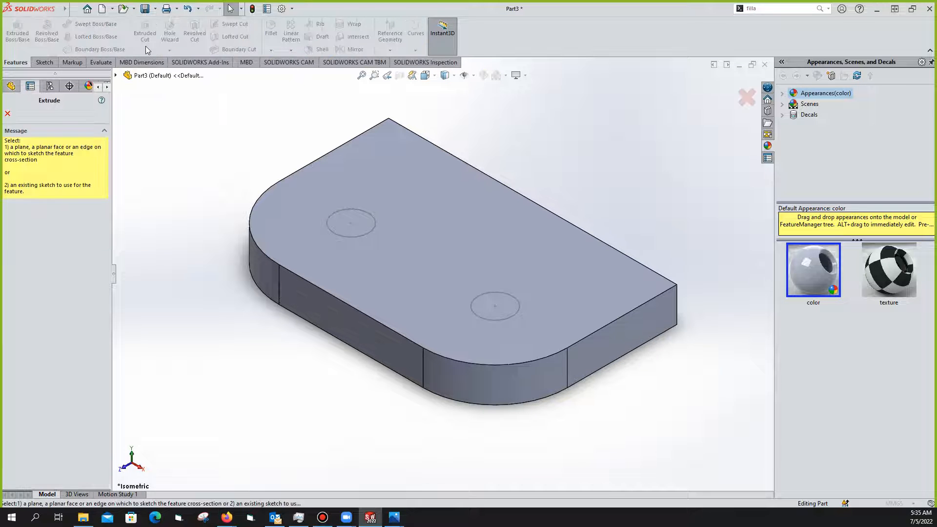
click(368, 233)
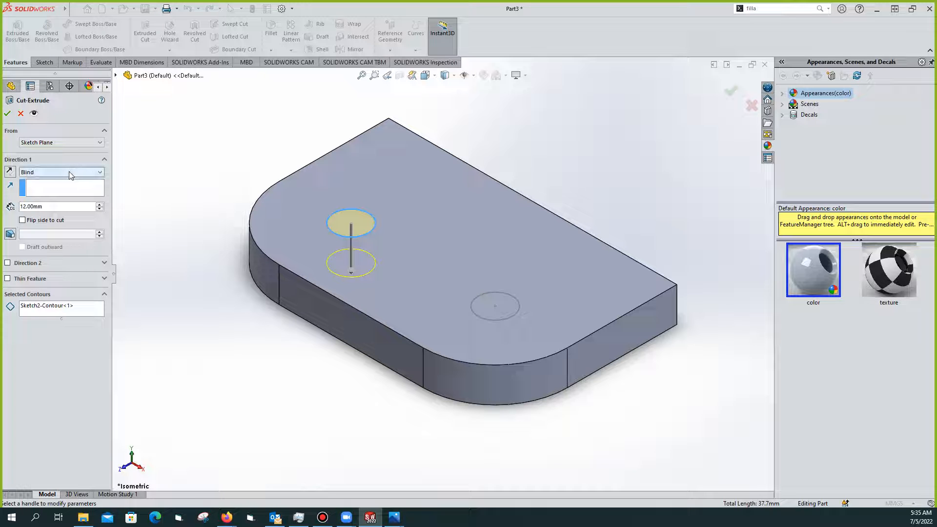
click(20, 113)
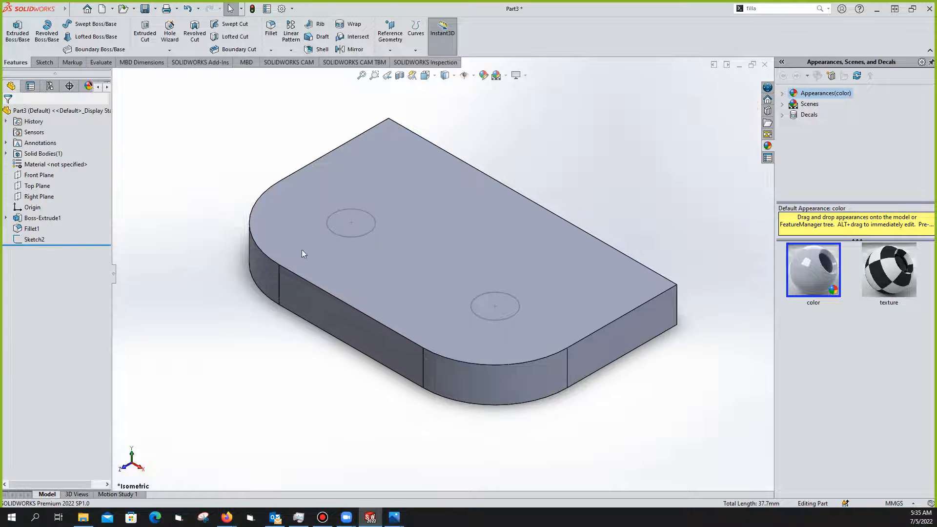
click(358, 237)
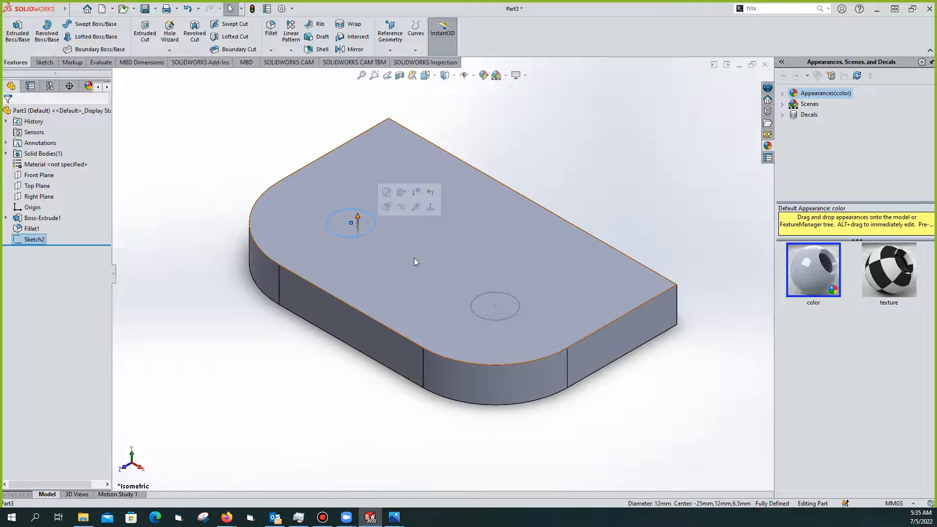
ctrl+click(498, 318)
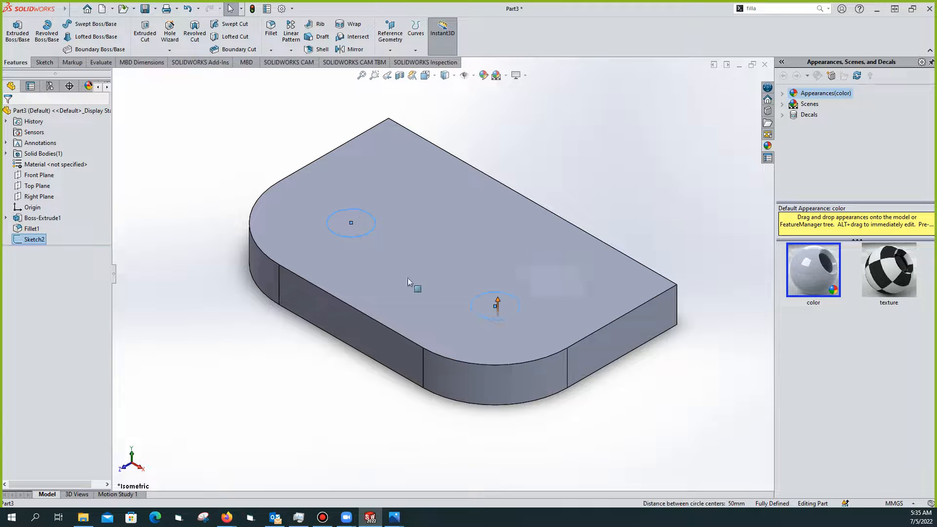
Extrude-cut both circles Through All to make two holes, then orbit to check them
click(145, 34)
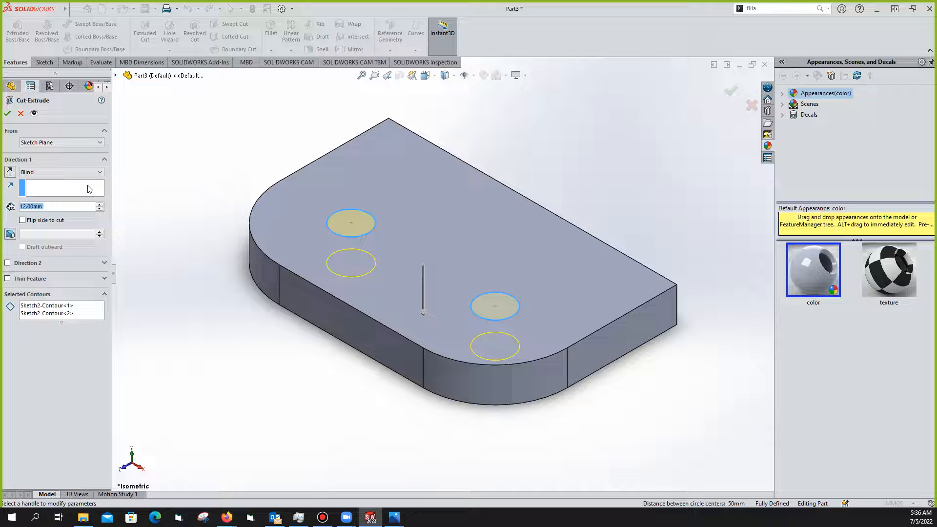
click(100, 173)
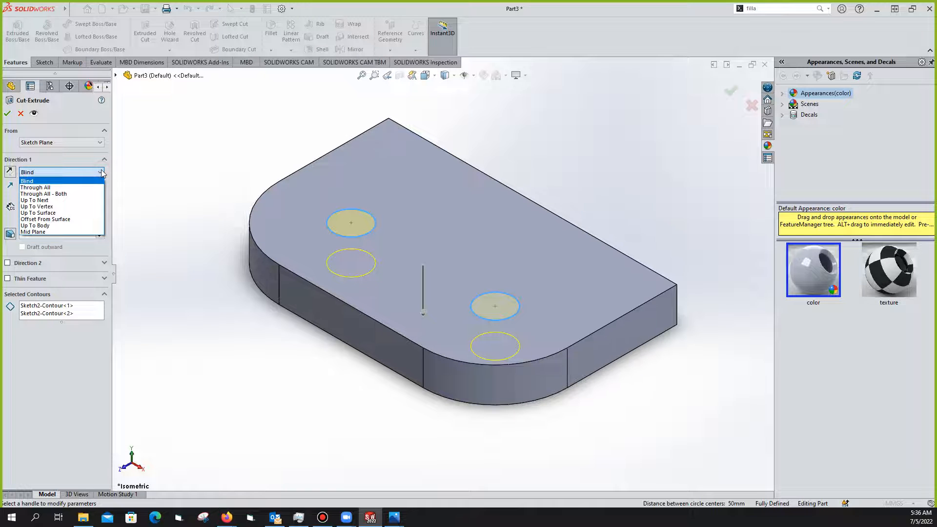
click(77, 189)
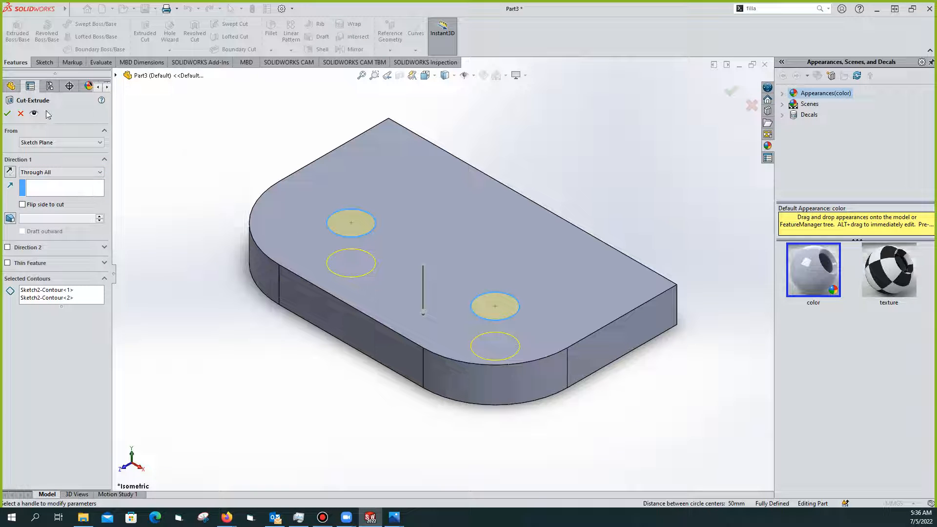
click(8, 115)
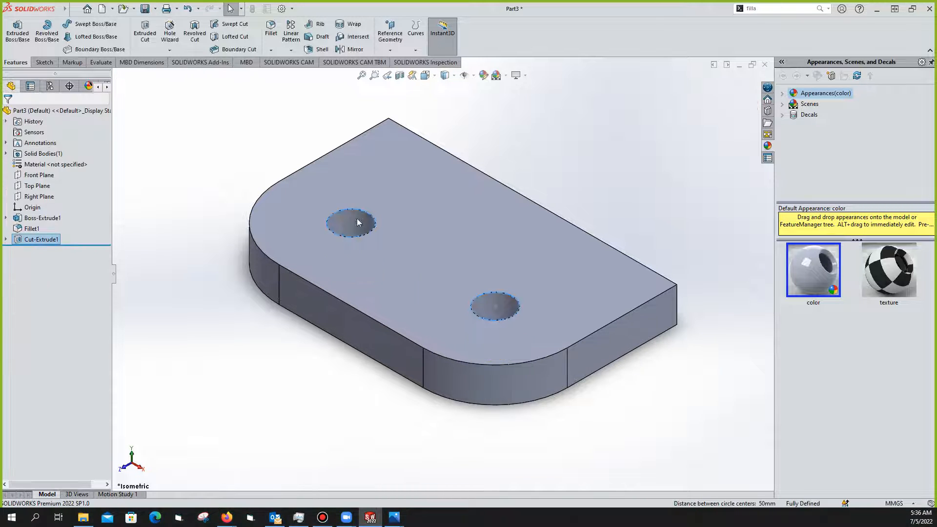
scroll(429, 224, down, 2)
scroll(427, 230, up, 4)
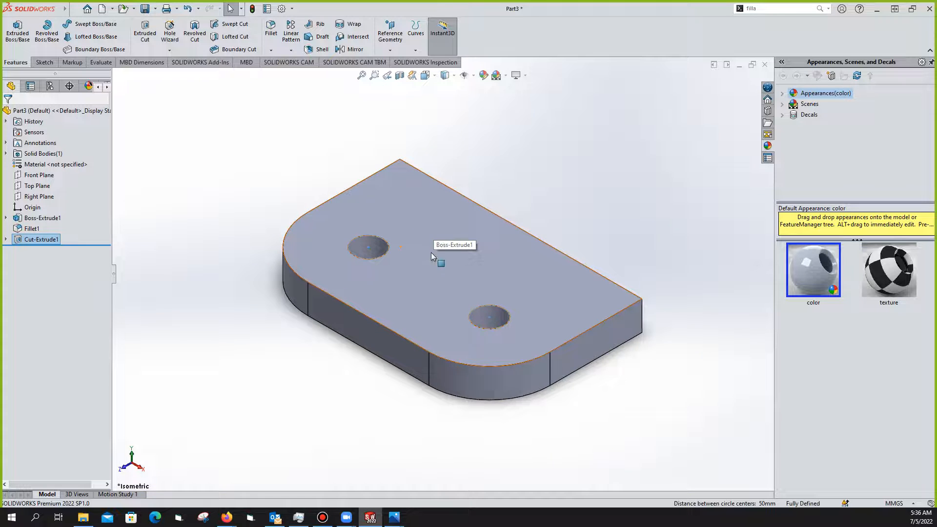
middle_drag(447, 223, 499, 319)
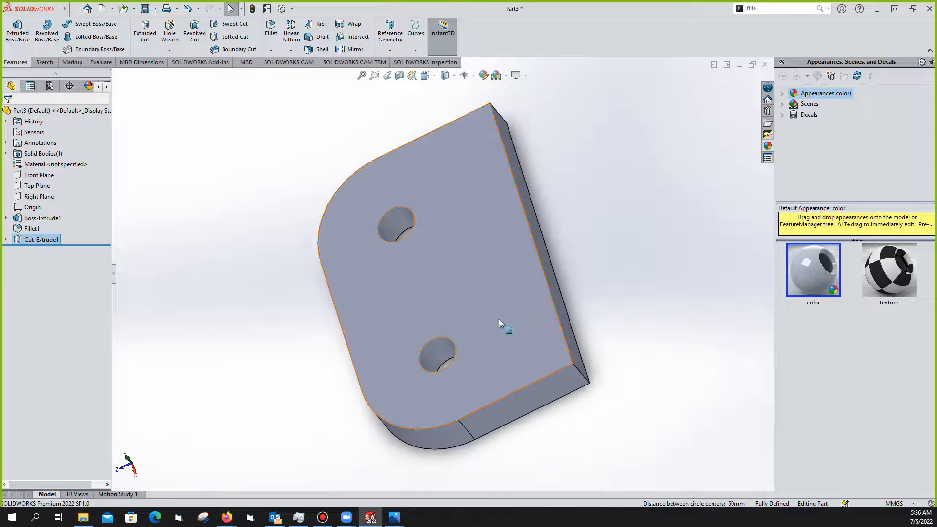
mouse_move(404, 519)
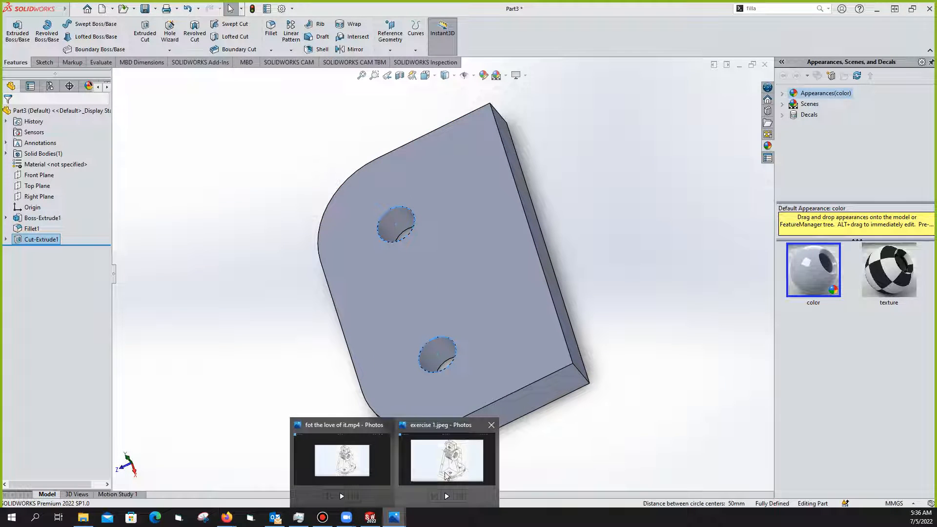
click(444, 493)
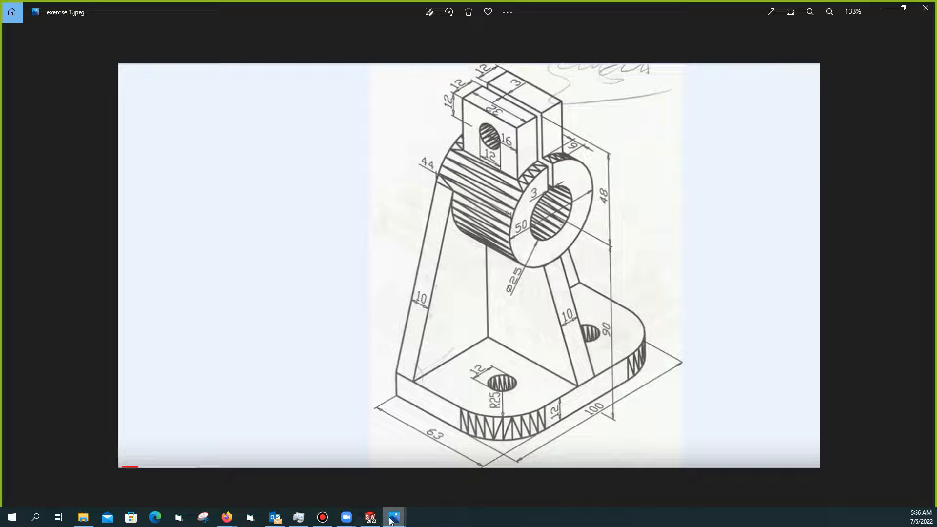
click(370, 517)
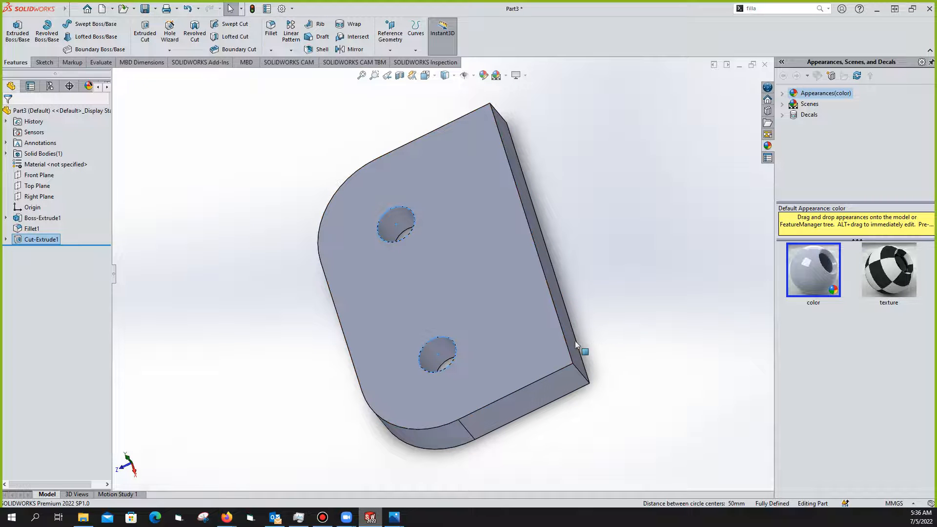
Orbit the part and start Sketch3 on the plate's long side face, viewed straight on
drag(575, 345, 544, 349)
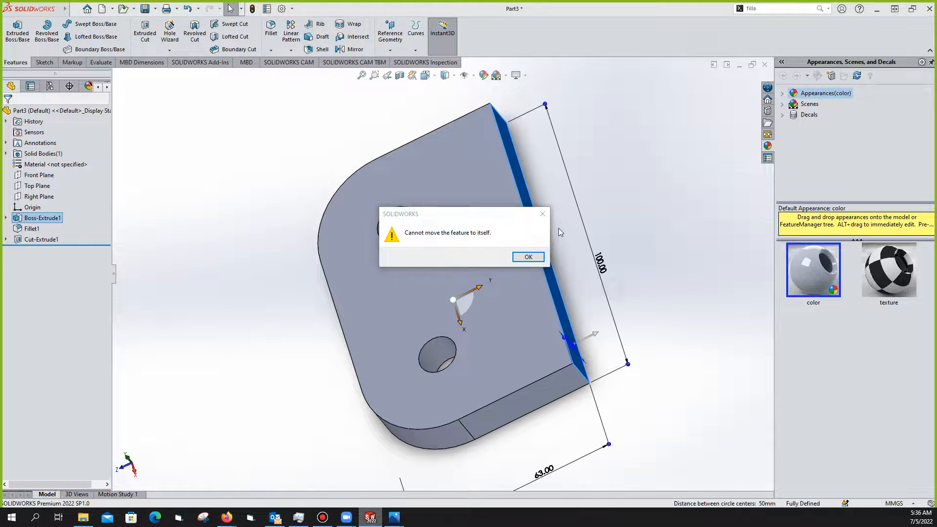
key(Return)
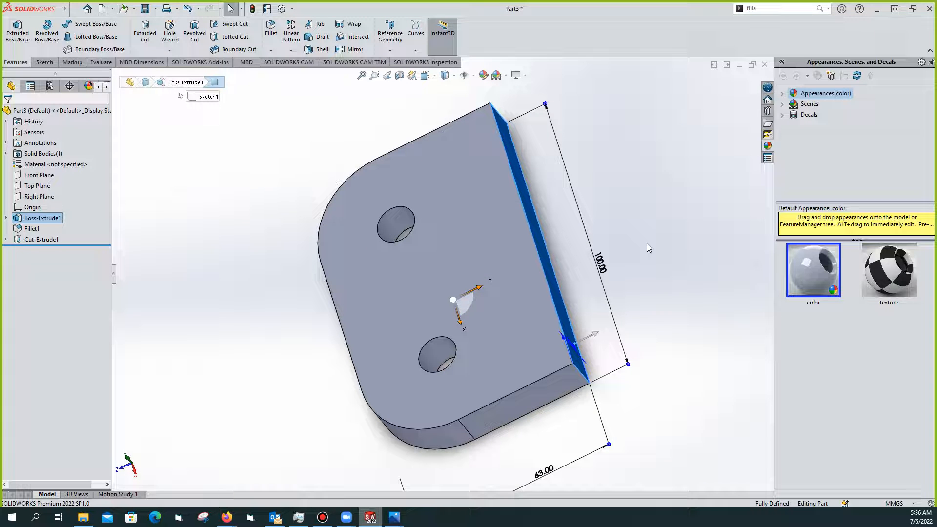
click(647, 244)
middle_drag(633, 319, 517, 270)
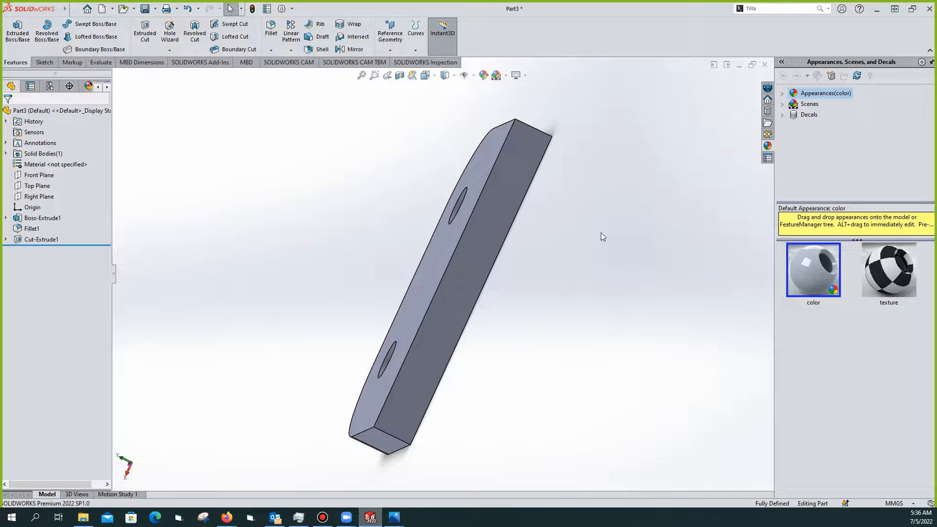
middle_drag(581, 233, 670, 268)
click(547, 260)
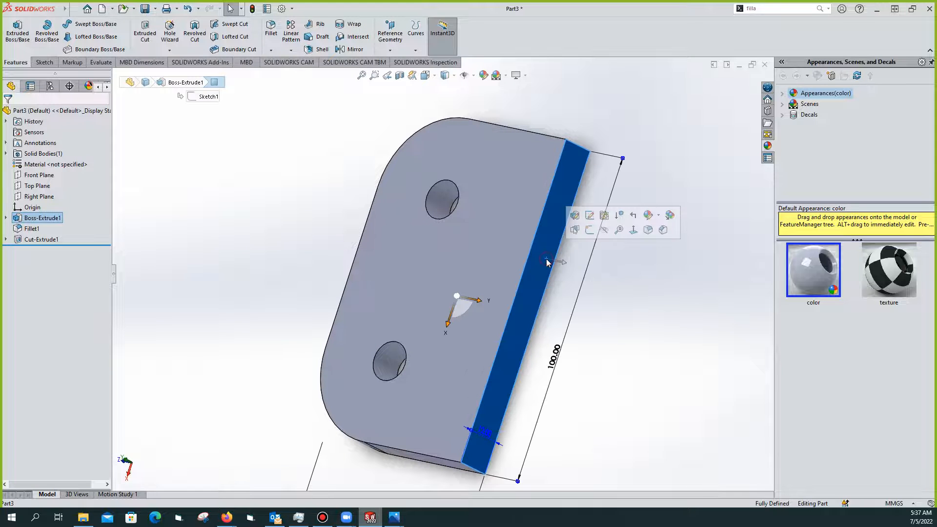
click(589, 231)
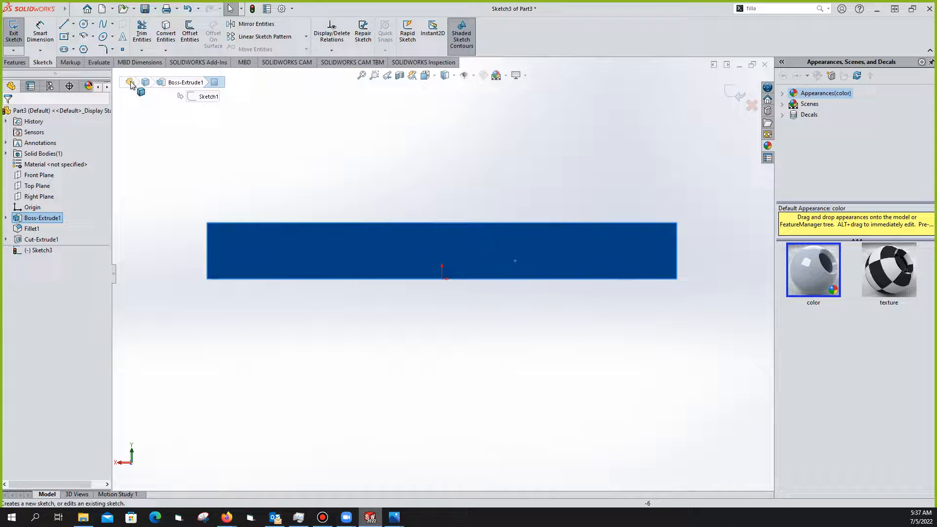
click(63, 23)
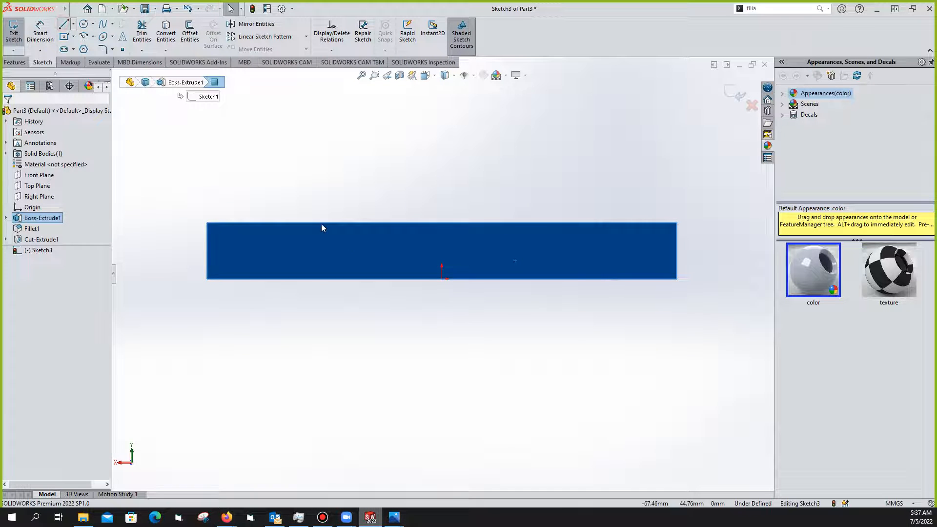
Draw a vertical line about 32.71 mm long upward from the origin and select it
click(442, 279)
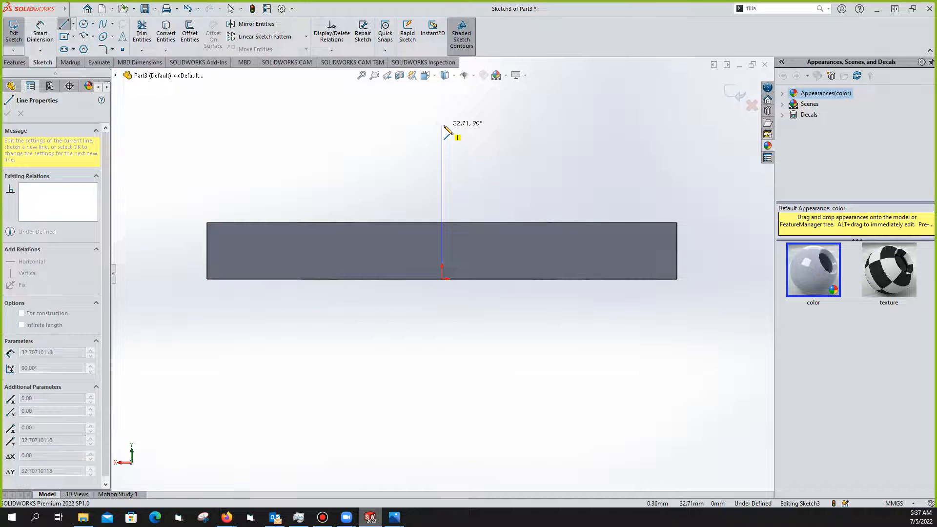
click(442, 126)
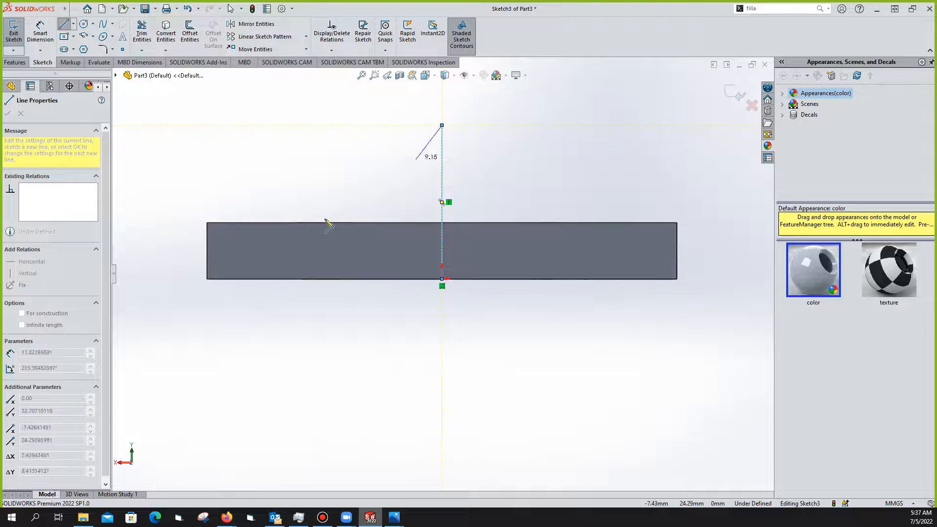
right_click(483, 181)
key(Escape)
key(Escape)
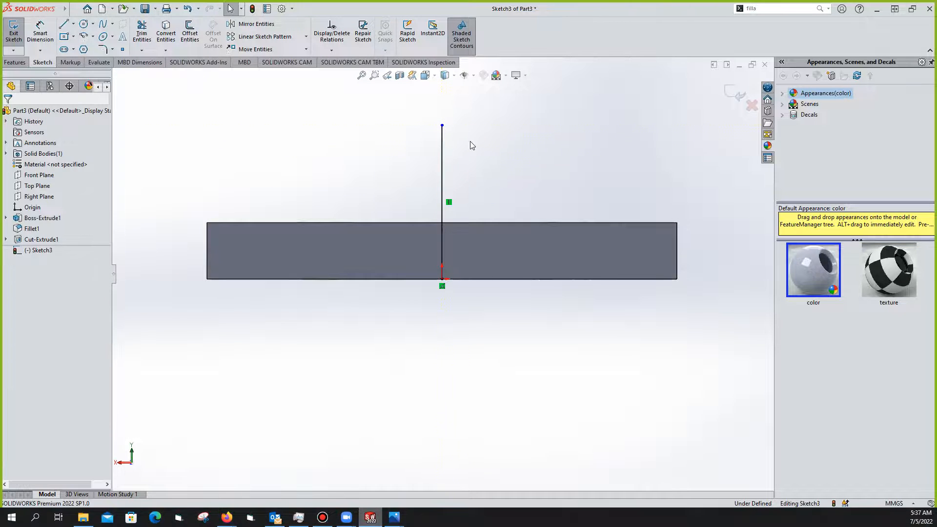
click(442, 152)
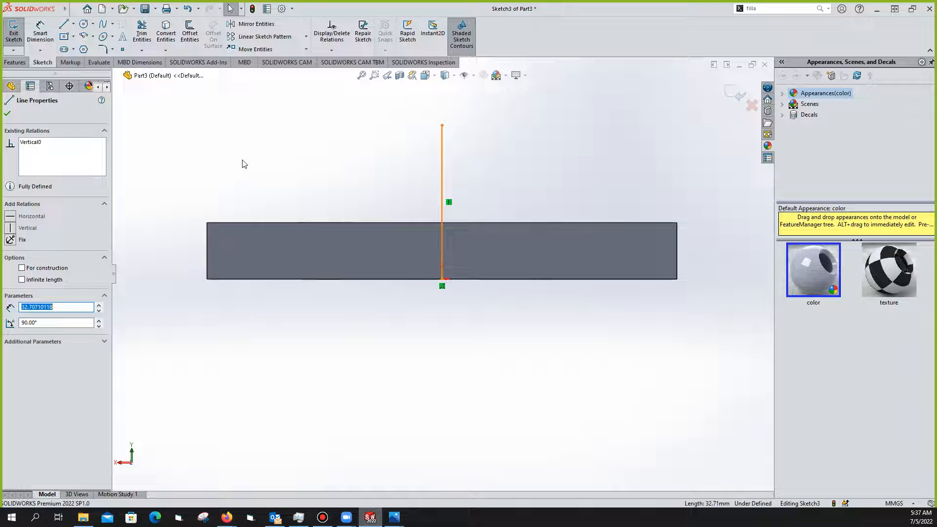
Convert the vertical line to construction geometry and dimension its length to 90 mm
click(22, 268)
click(339, 169)
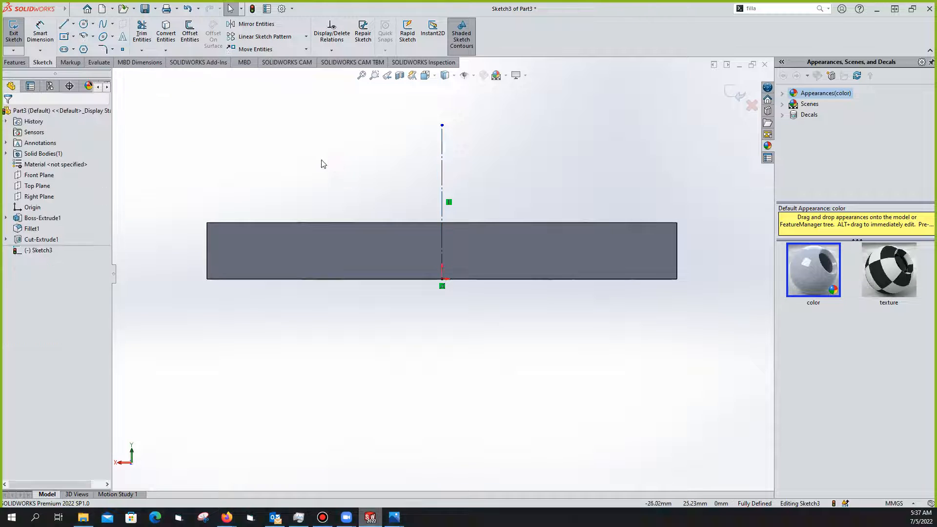
click(40, 32)
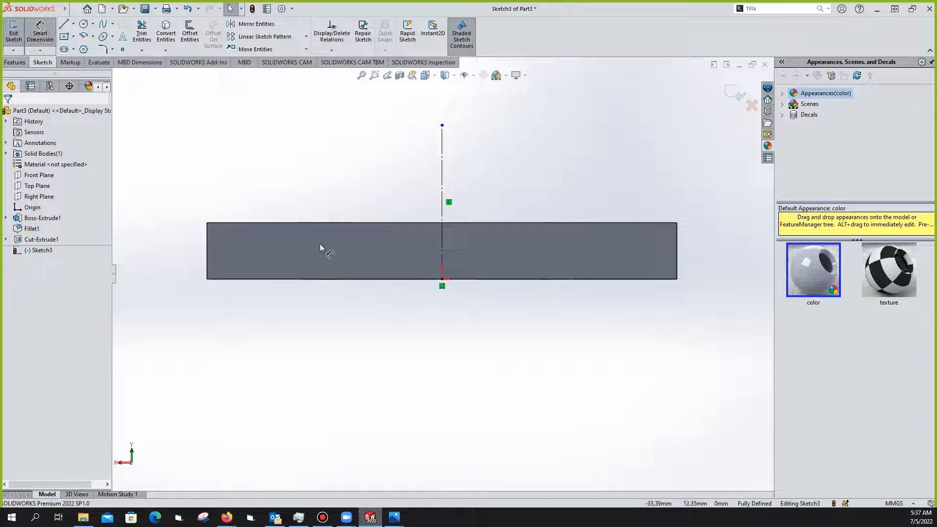
click(442, 280)
click(443, 126)
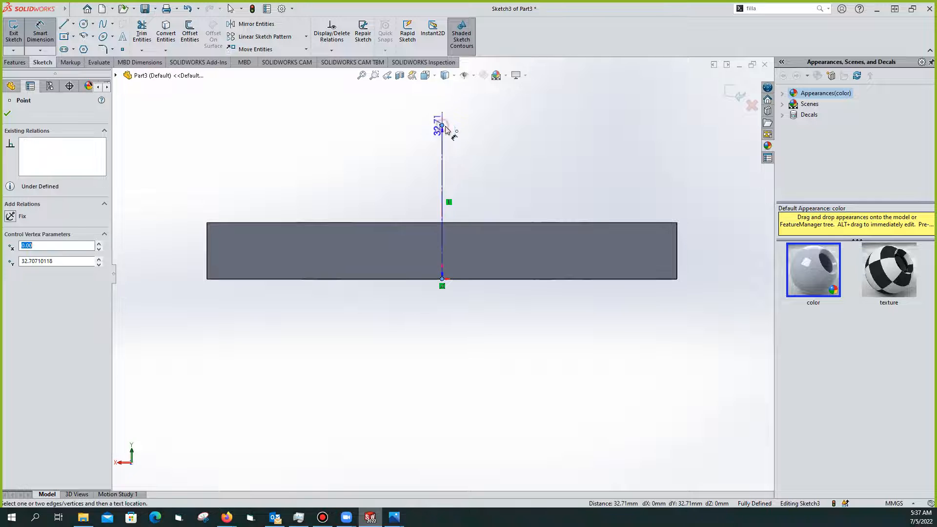
click(544, 142)
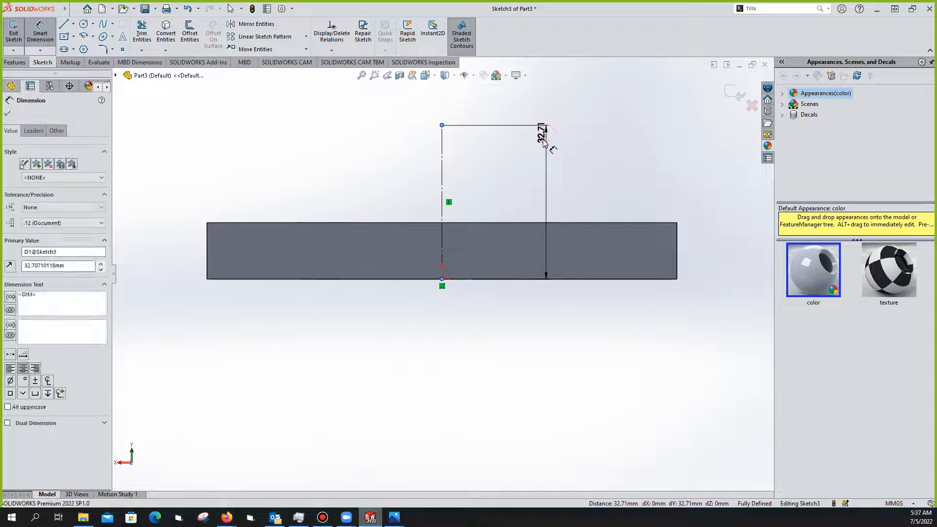
text(90)
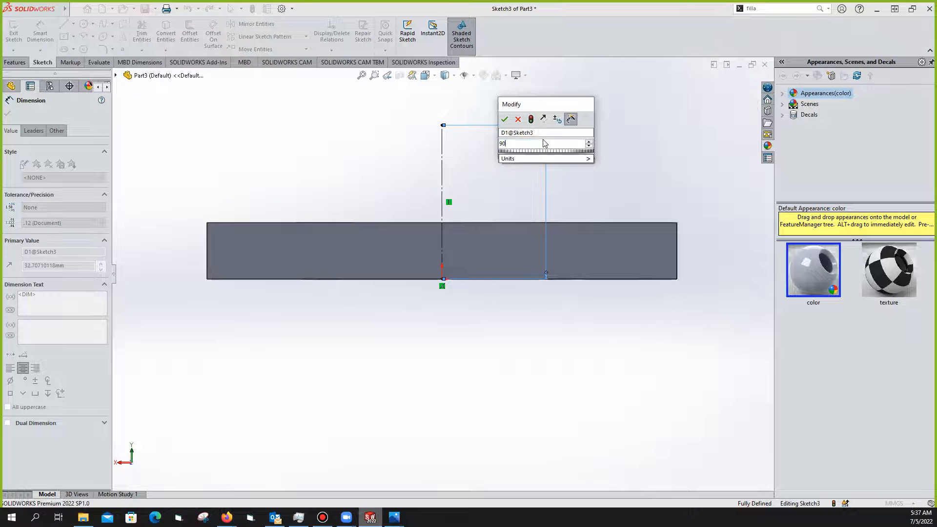
key(Return)
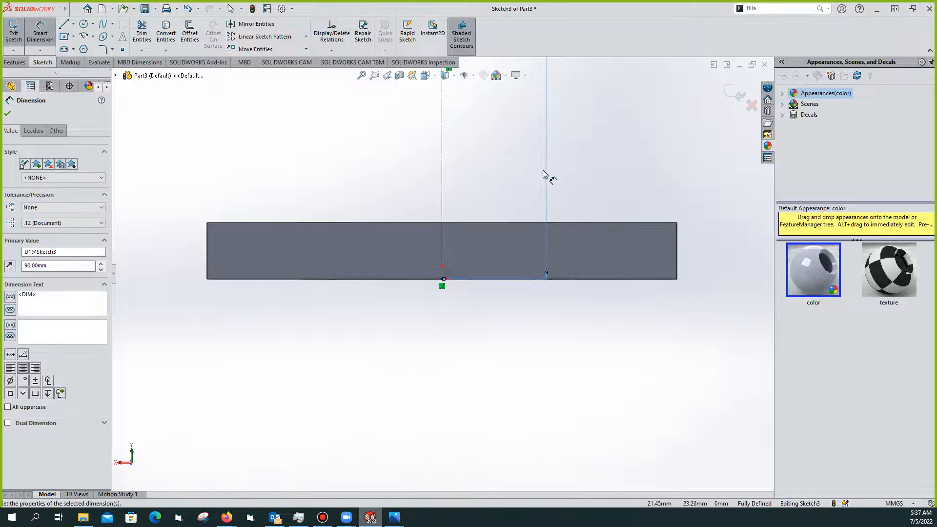
key(f)
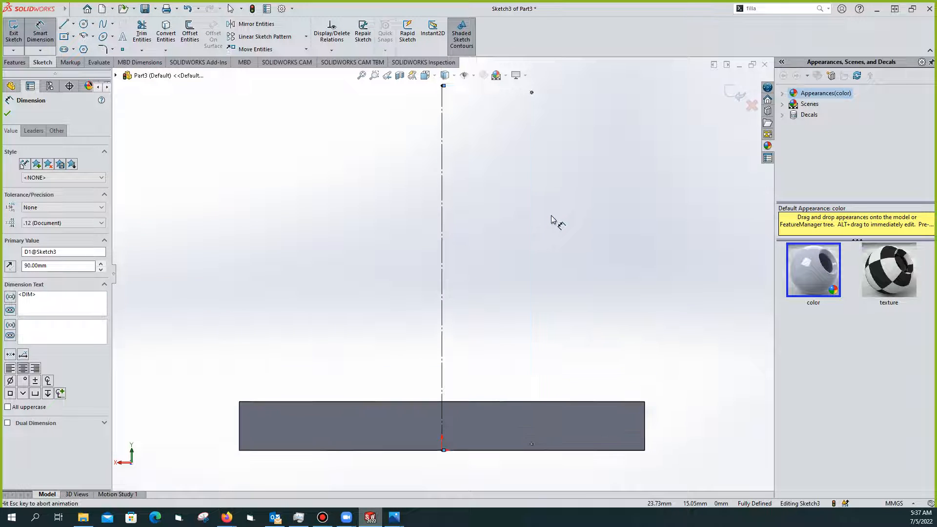
click(569, 207)
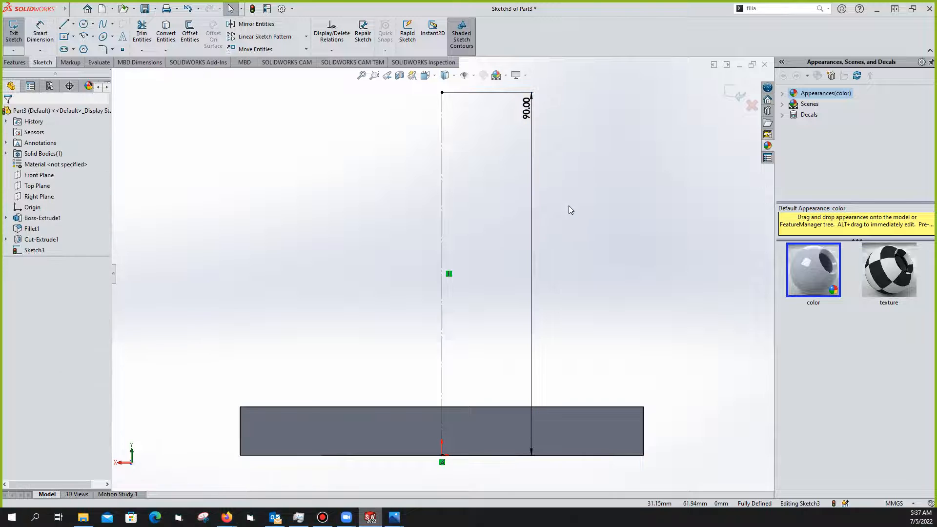
mouse_move(394, 517)
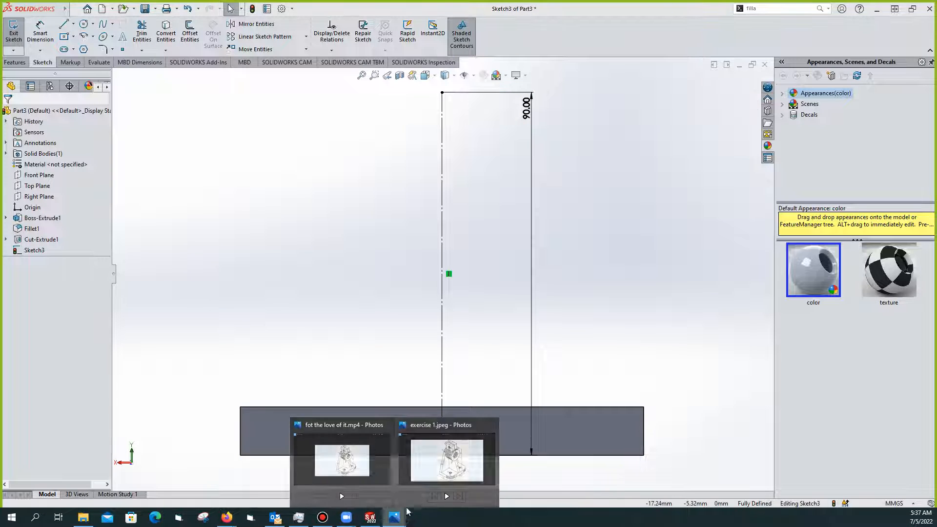
click(449, 470)
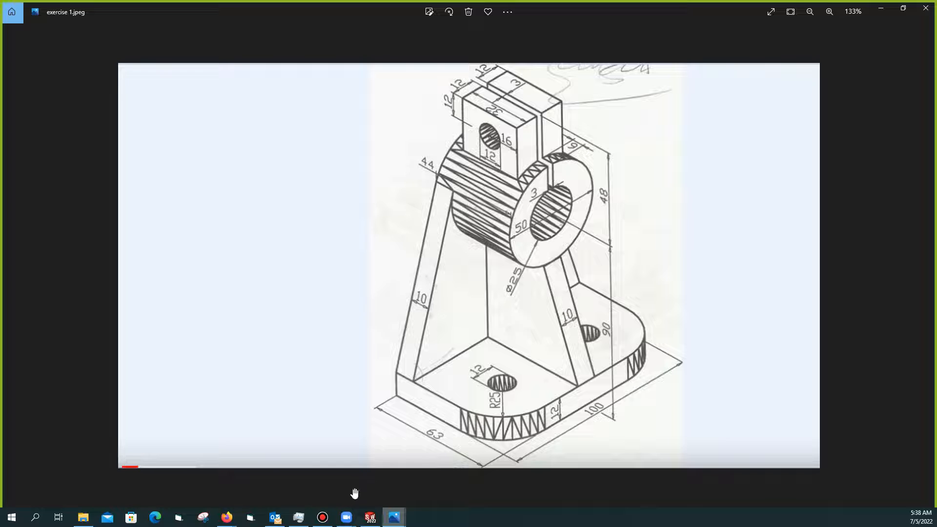
mouse_move(394, 517)
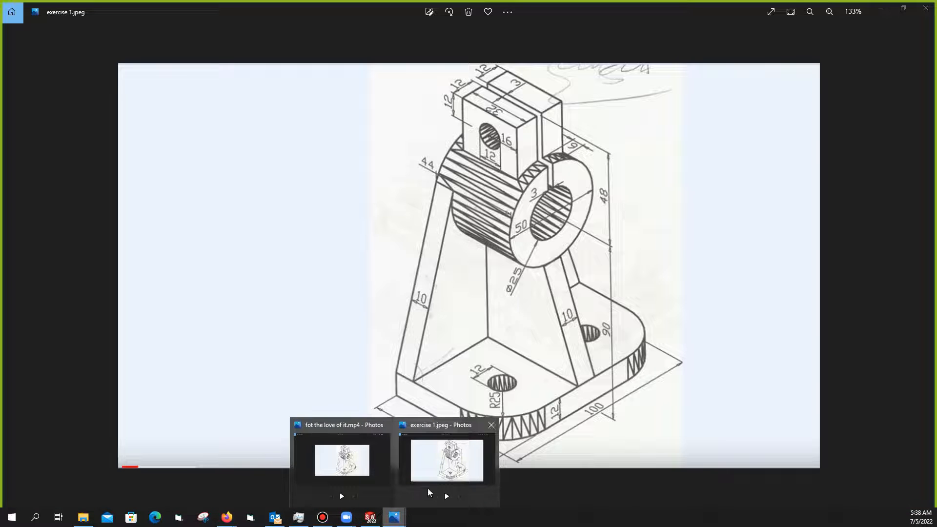
click(370, 517)
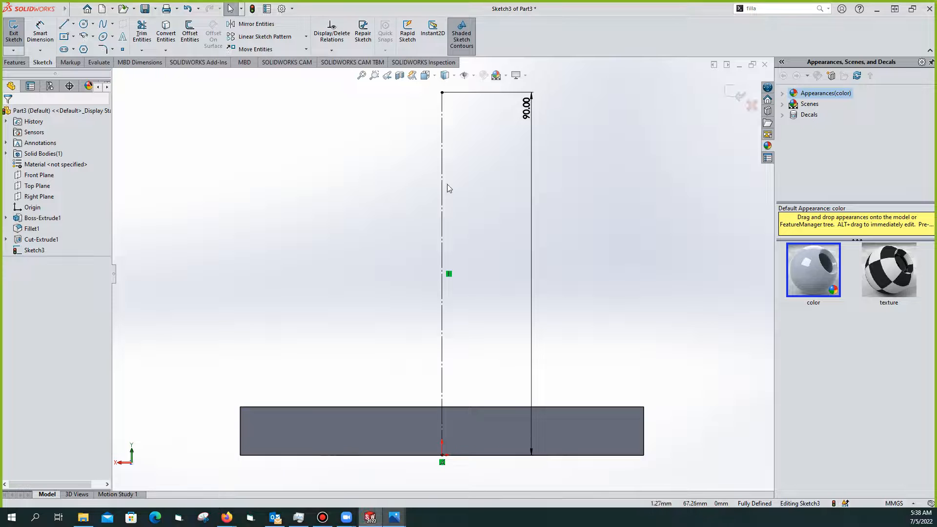
mouse_move(498, 188)
middle_down()
mouse_move(500, 239)
mouse_move(477, 164)
middle_up()
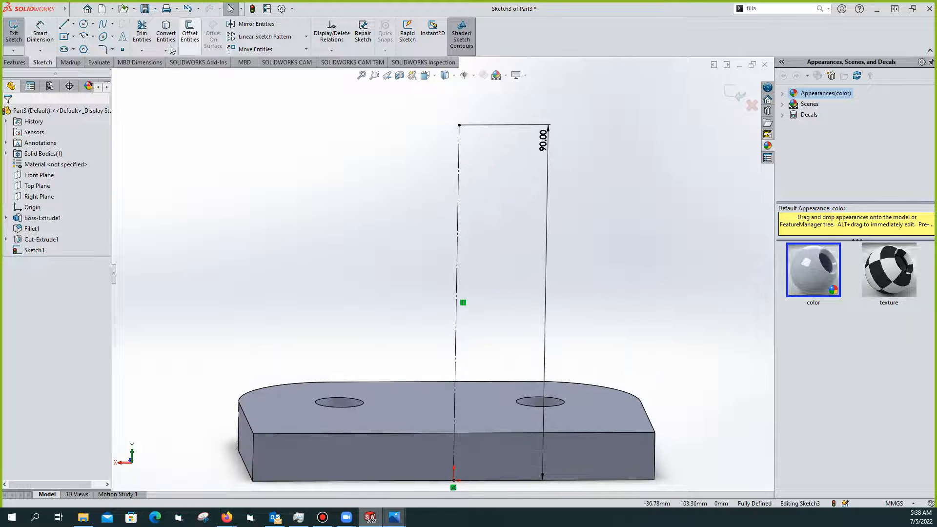
Draw a circle centred on the 90 mm line's top endpoint and set its radius to 25
click(83, 23)
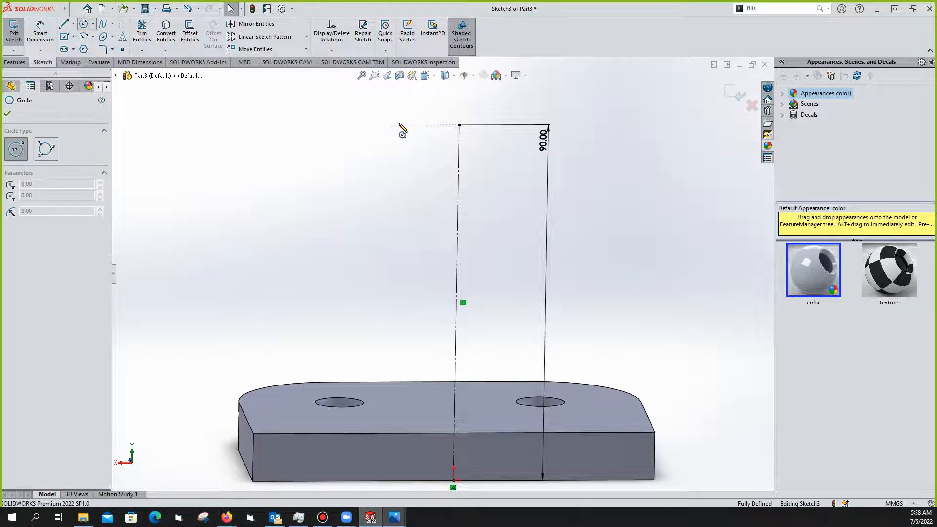
click(459, 125)
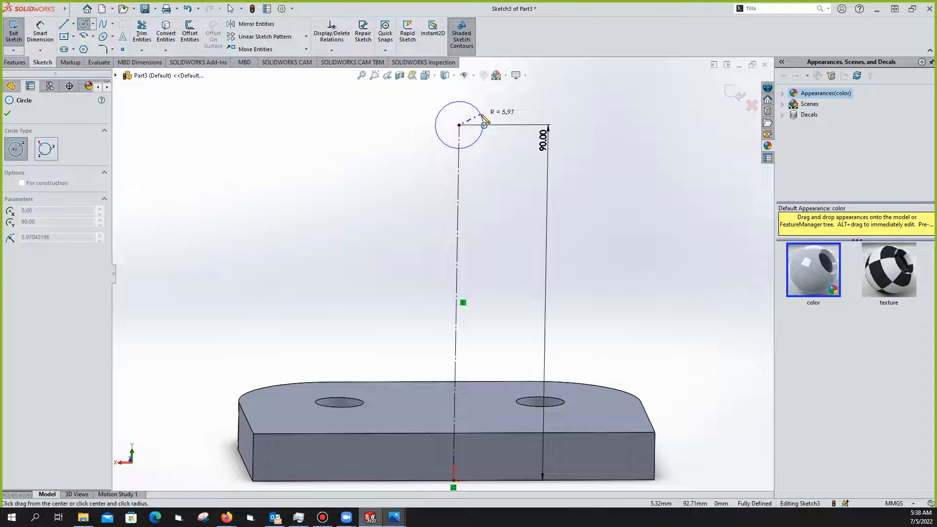
click(484, 125)
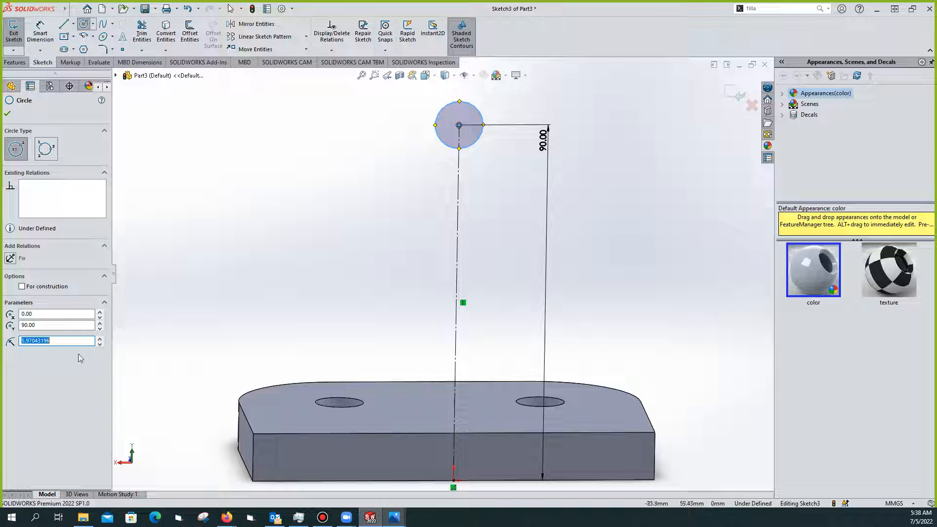
text(25)
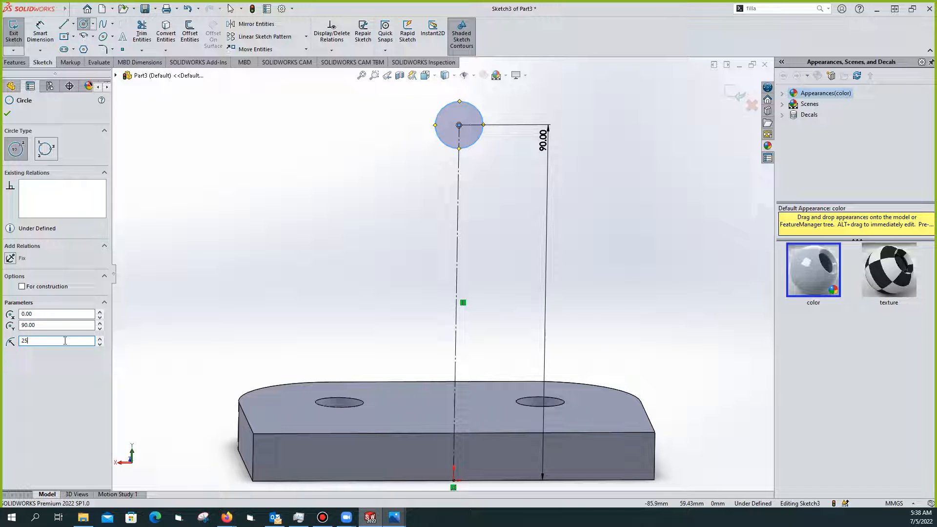
key(Return)
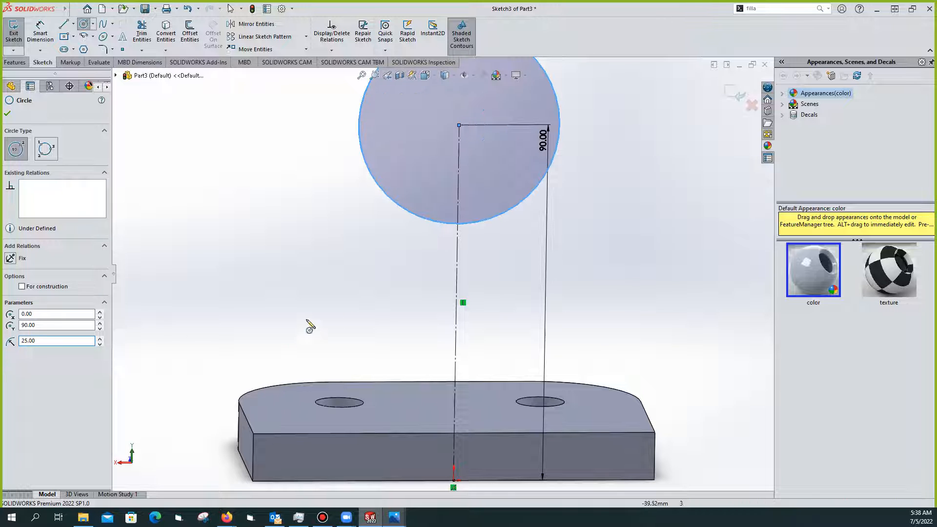
scroll(460, 278, down, 2)
scroll(460, 278, up, 3)
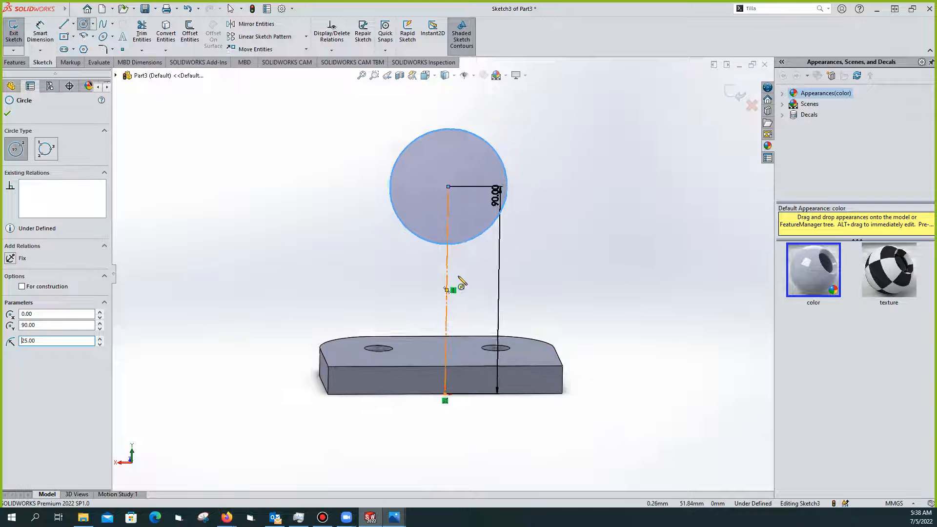
key(Escape)
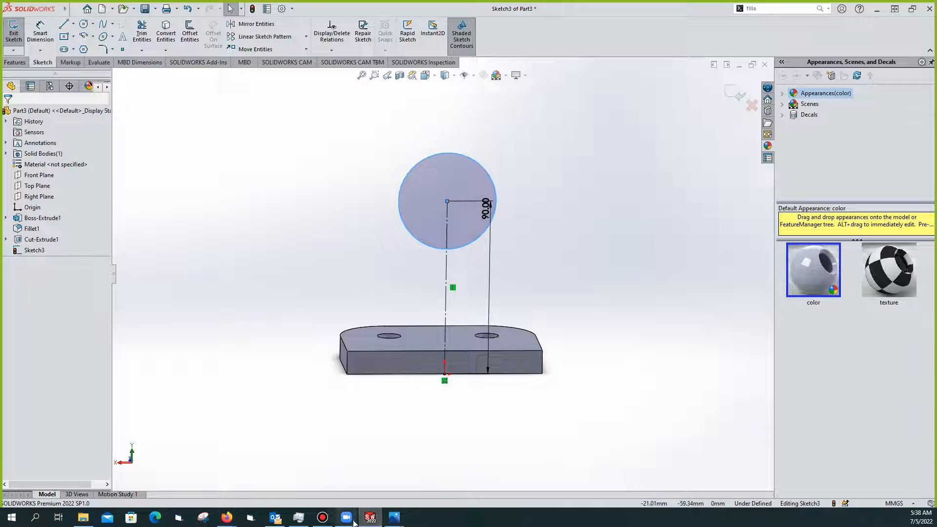
mouse_move(395, 518)
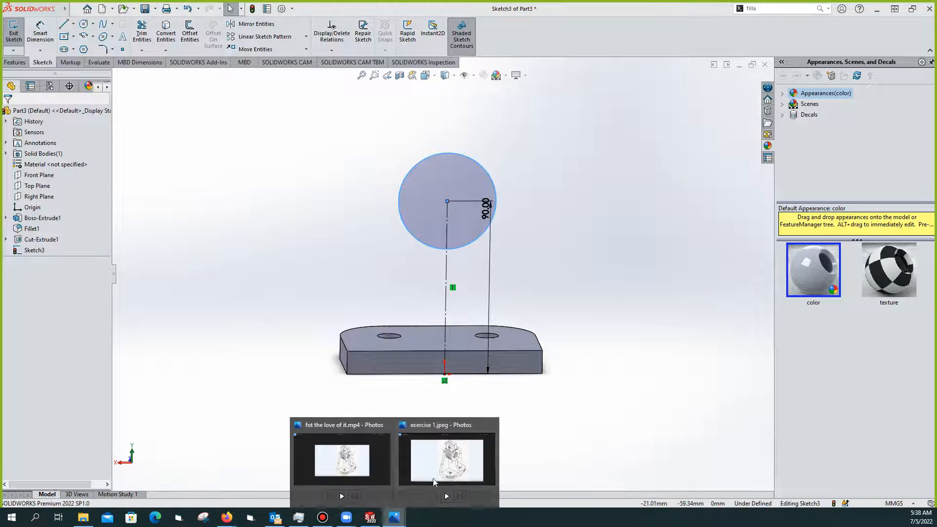
click(453, 450)
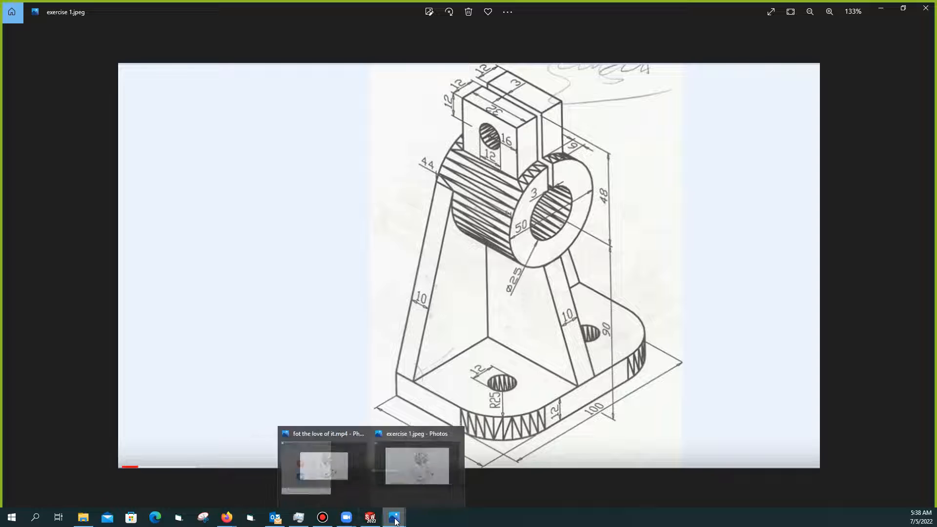
mouse_move(370, 521)
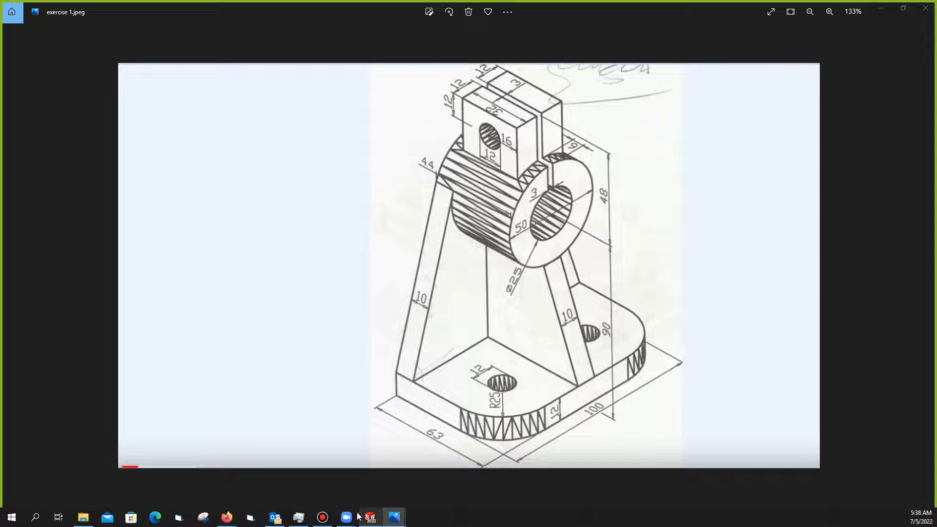
click(883, 10)
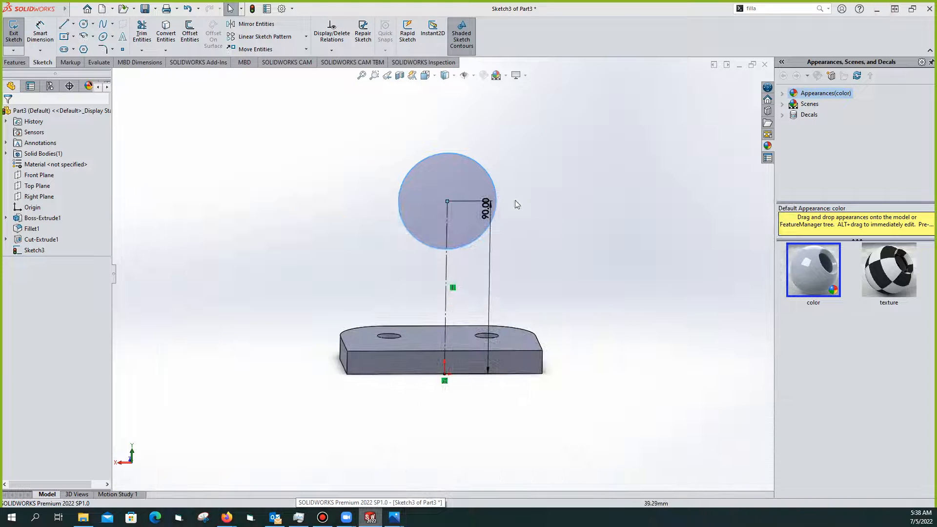
Draw an inner circle concentric with the R25 circle and dimension its diameter to 25 mm
click(83, 23)
click(447, 201)
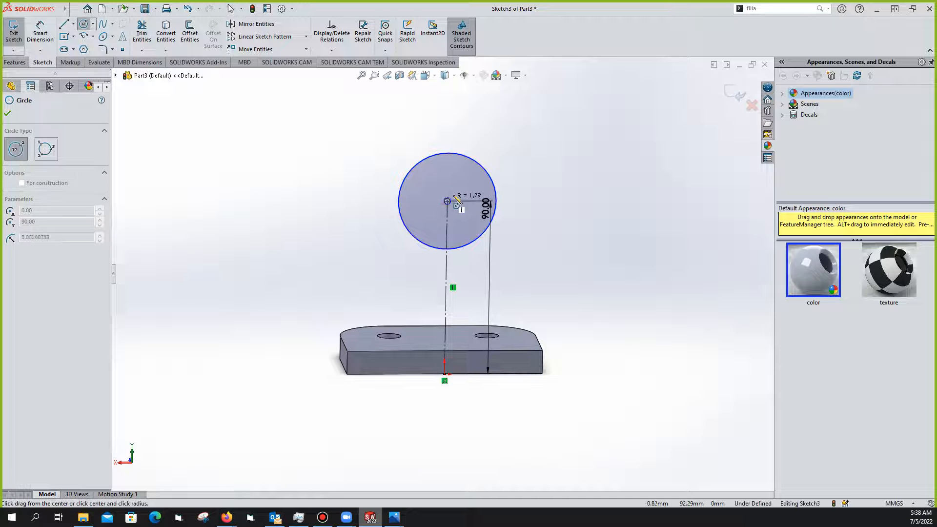
click(472, 193)
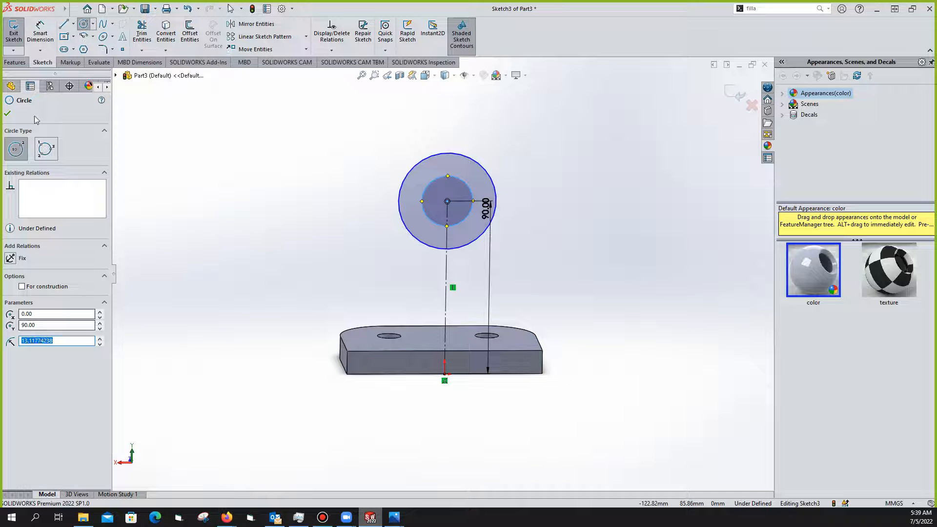
click(27, 40)
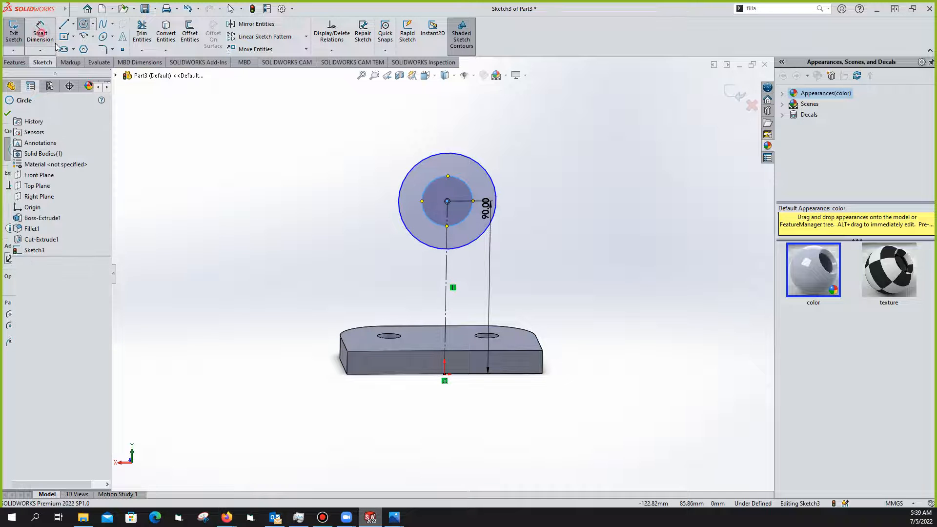
click(464, 184)
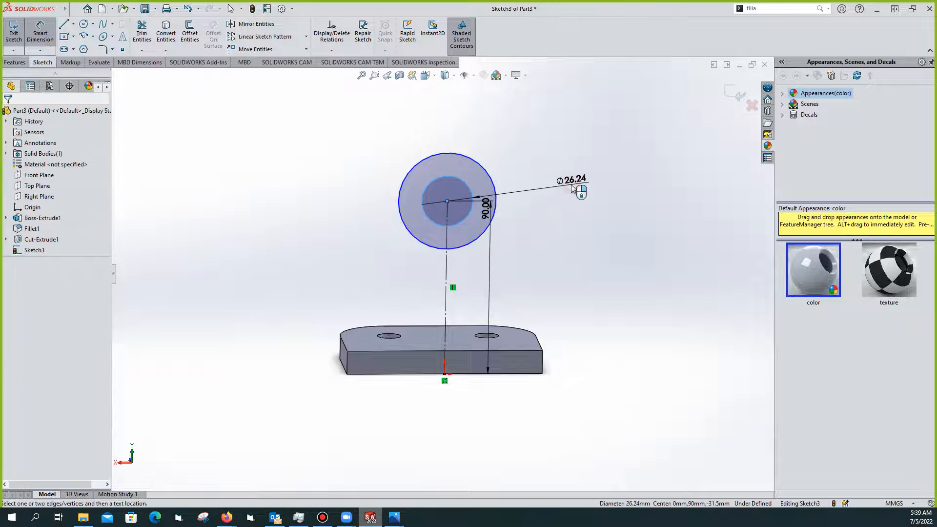
click(572, 188)
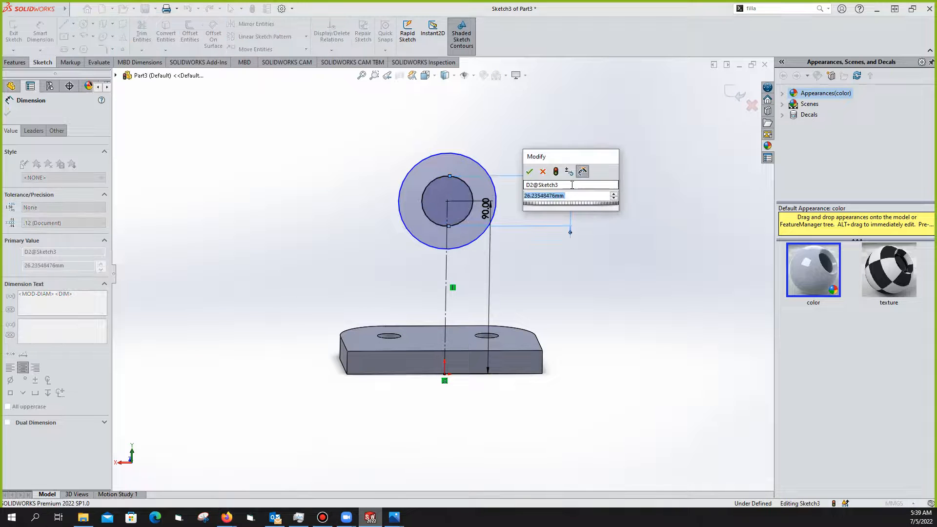
text(25)
key(Return)
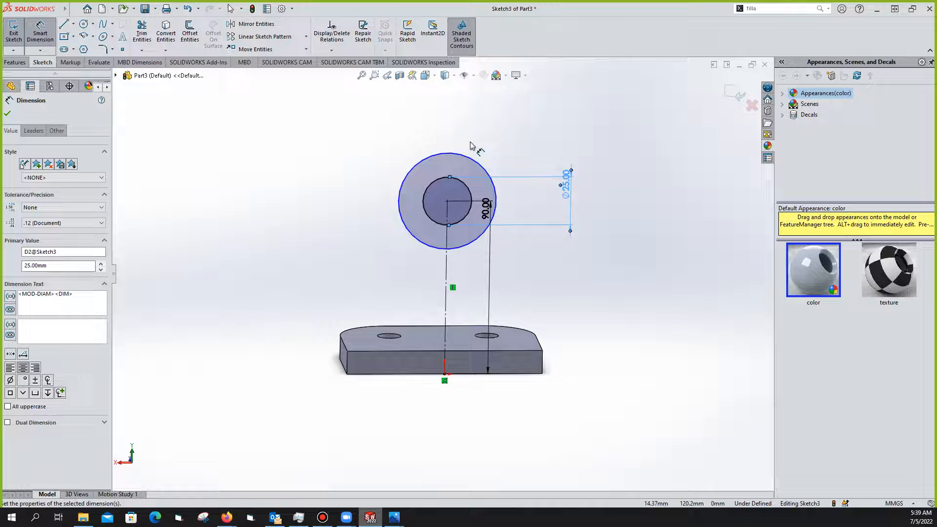
key(Escape)
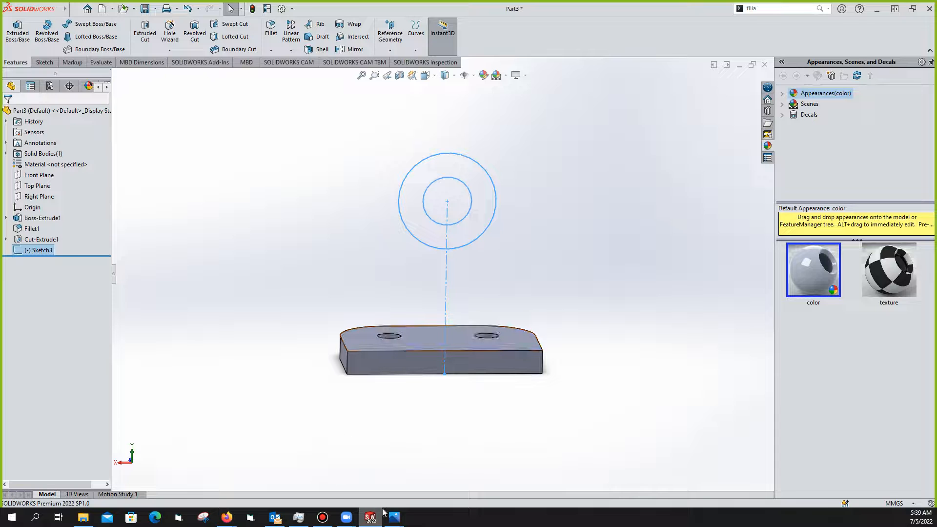
mouse_move(394, 518)
click(444, 492)
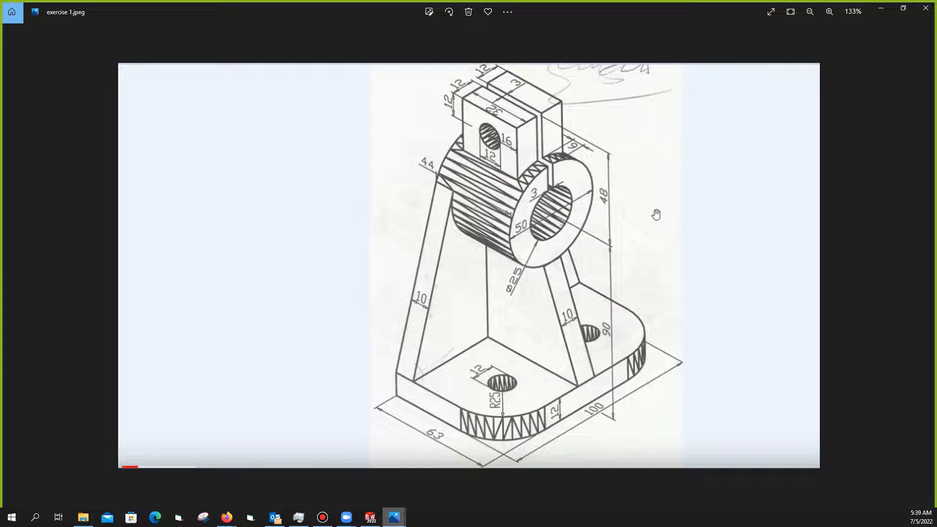
click(371, 517)
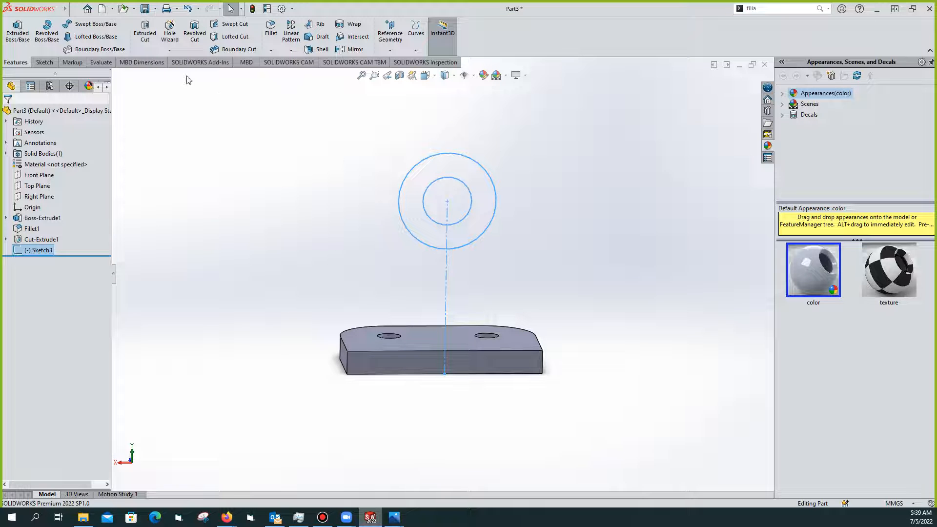
Start a boss extrusion of the ring circle with a Blind end condition
click(17, 32)
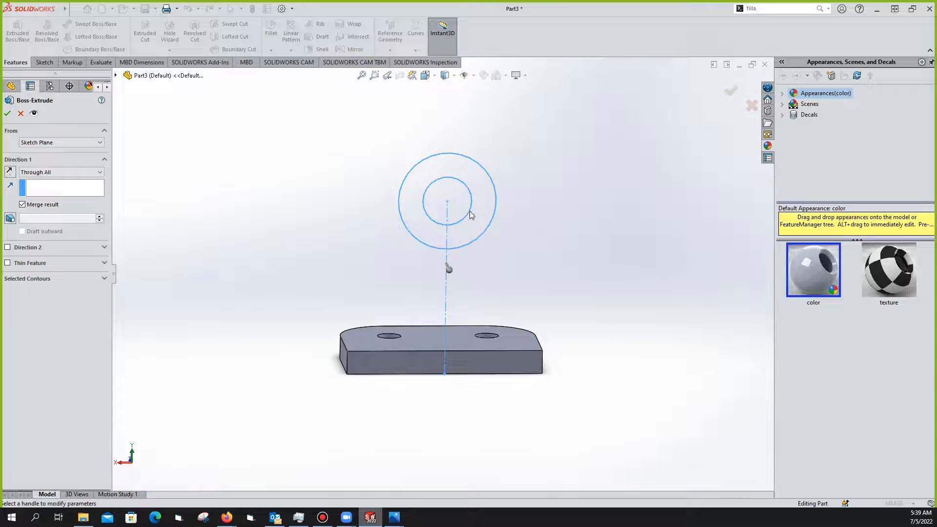
middle_drag(466, 245, 577, 246)
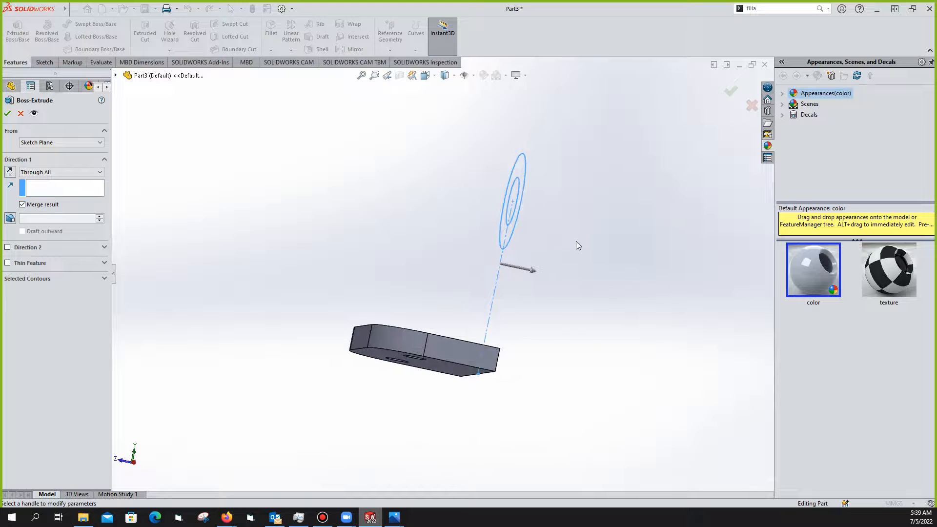
mouse_move(490, 245)
middle_down()
mouse_move(544, 265)
mouse_move(472, 315)
mouse_move(541, 269)
middle_up()
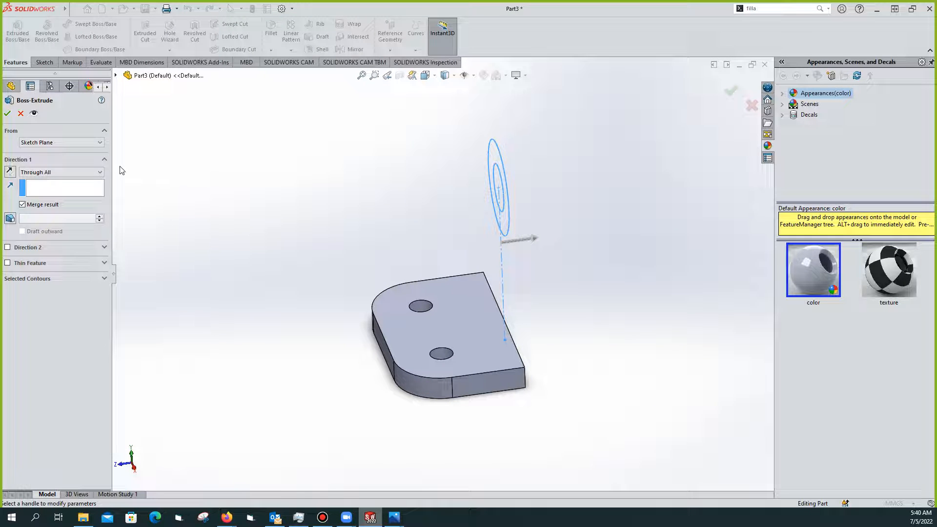
click(98, 174)
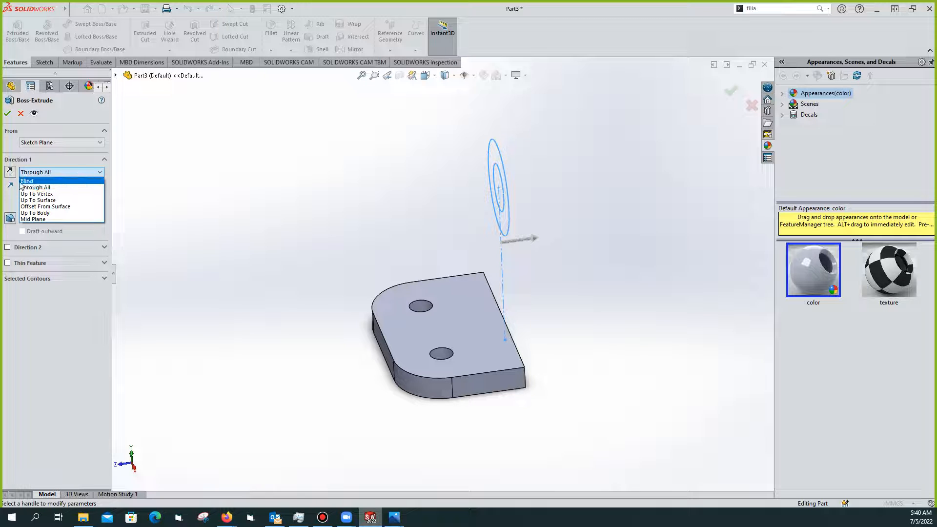
click(78, 187)
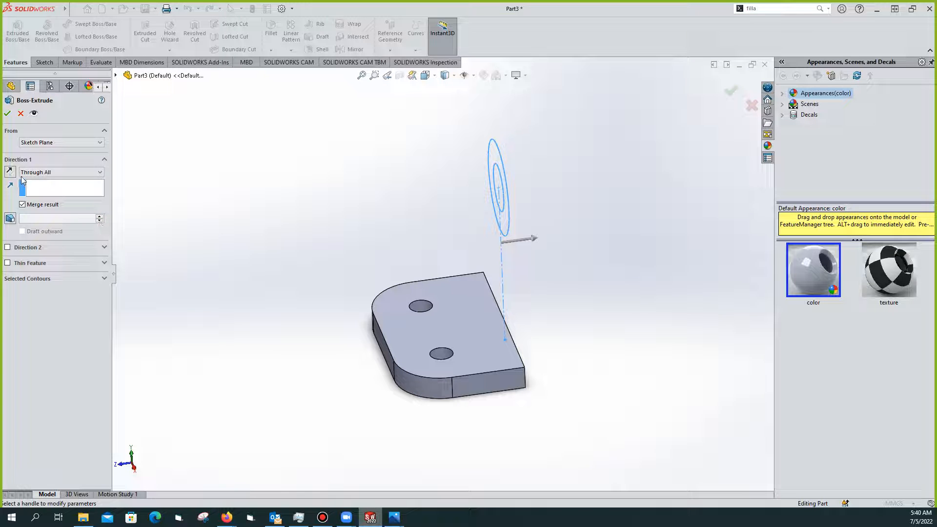
click(97, 173)
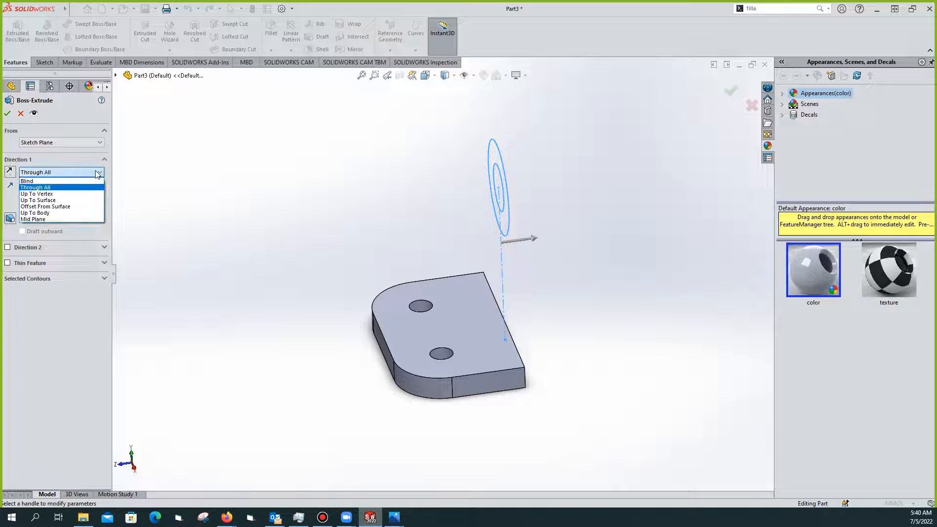
click(54, 183)
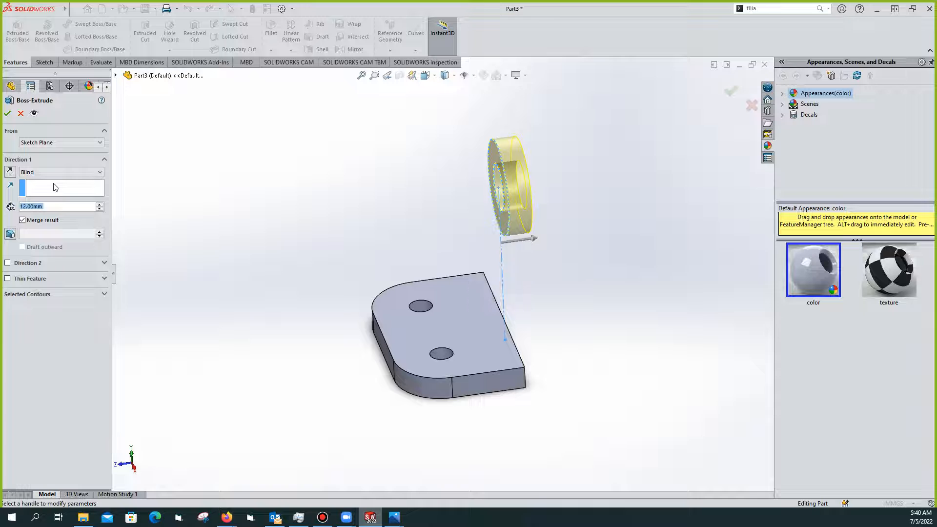
Flip the ring's depth to 15 mm the opposite way, and bring up exercise 1.jpeg
drag(538, 239, 480, 247)
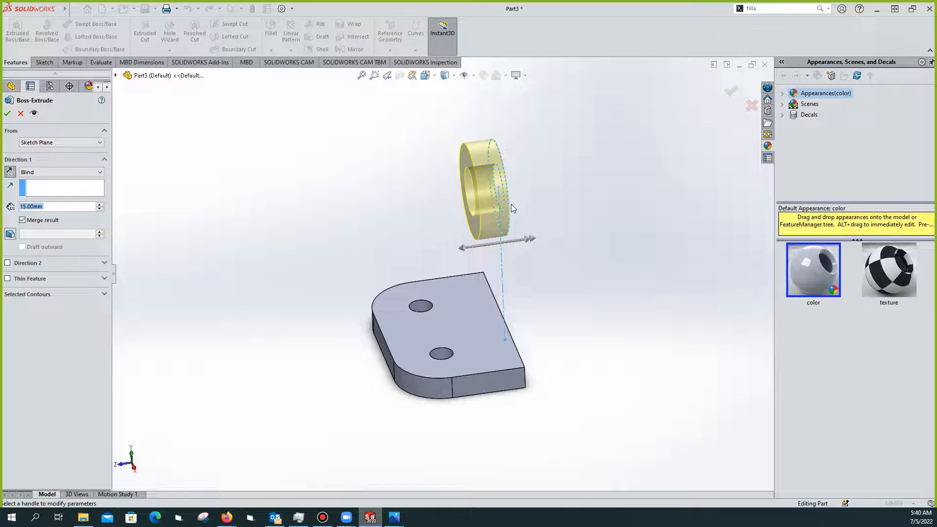
click(394, 517)
click(450, 477)
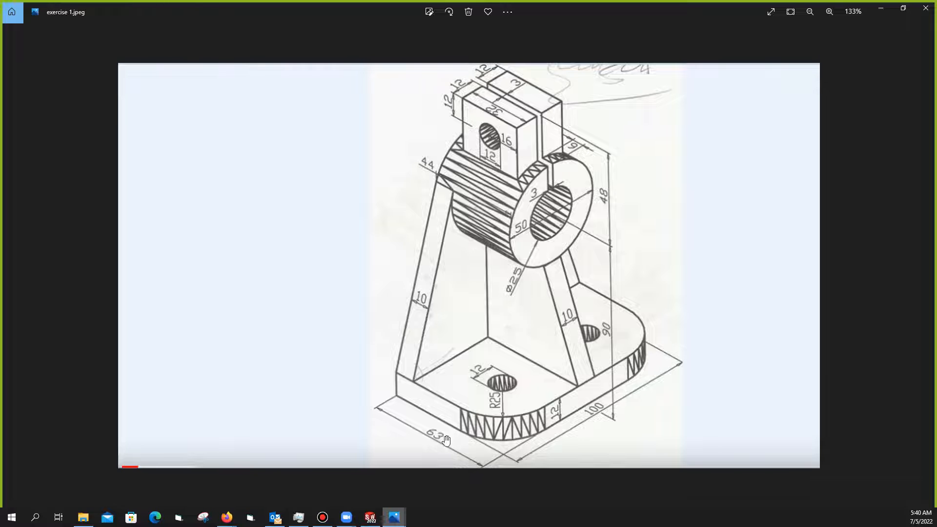
Zoom the exercise 1.jpeg drawing to 161% to study it, then minimize Photos
click(370, 520)
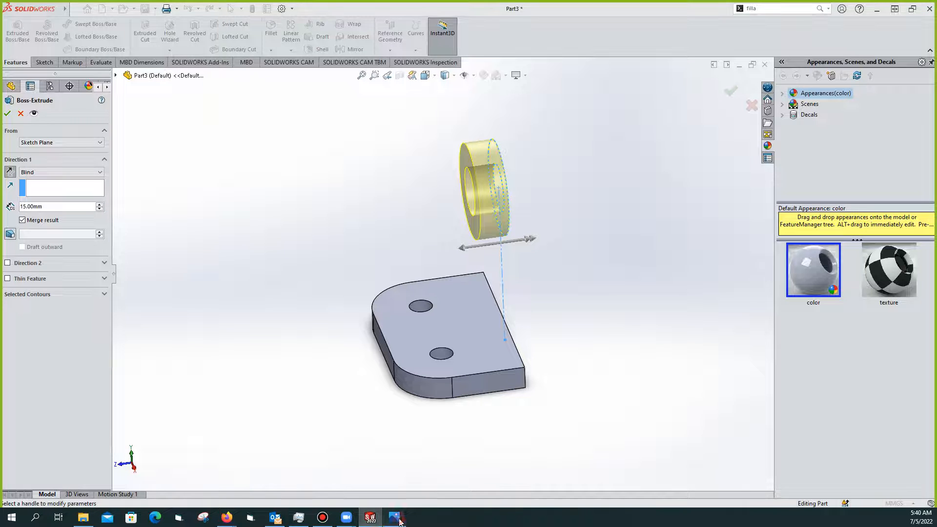
mouse_move(394, 517)
click(444, 492)
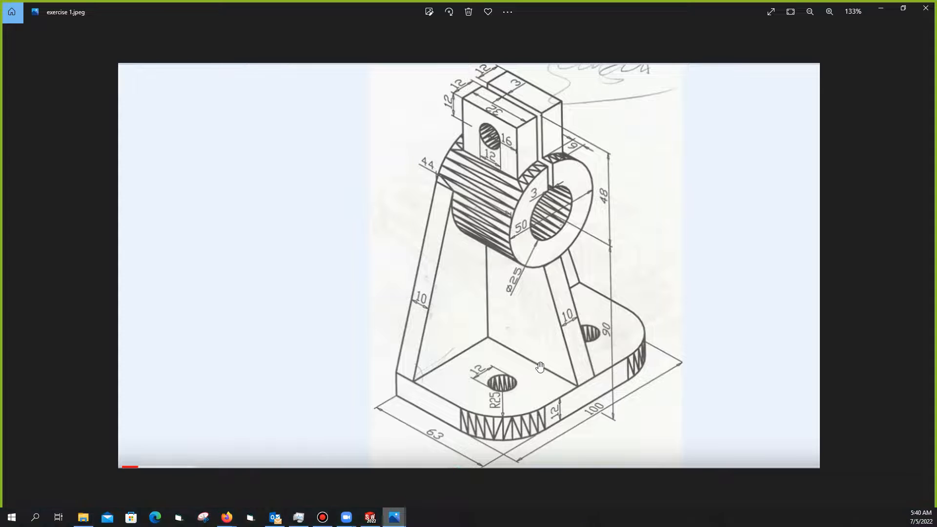
scroll(535, 369, up, 3)
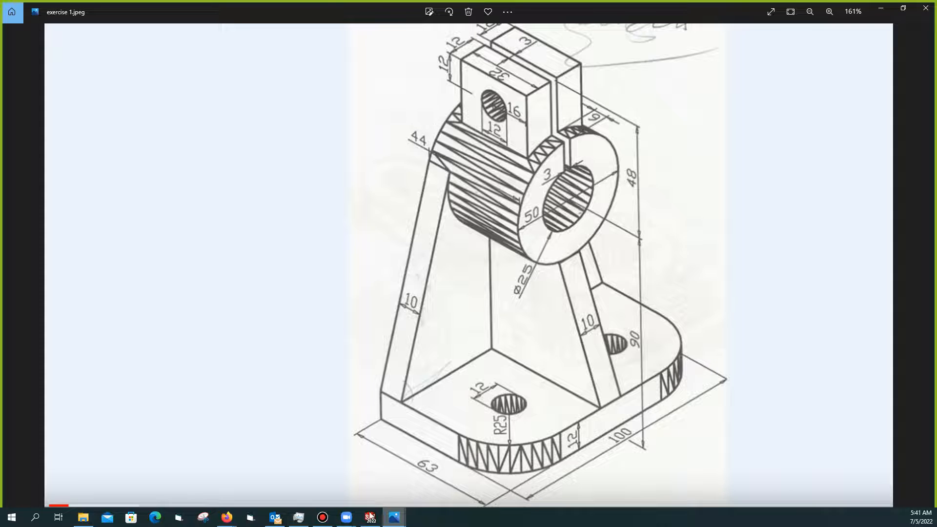
mouse_move(372, 521)
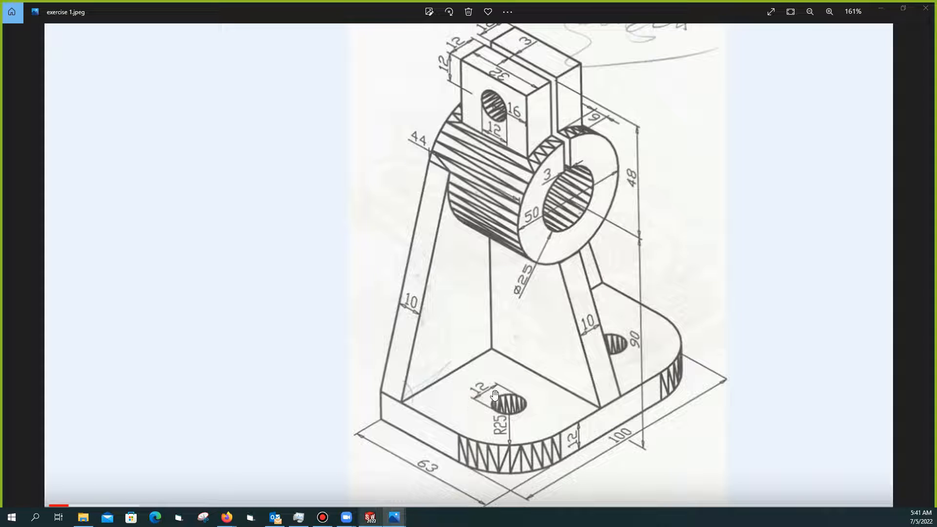
click(876, 7)
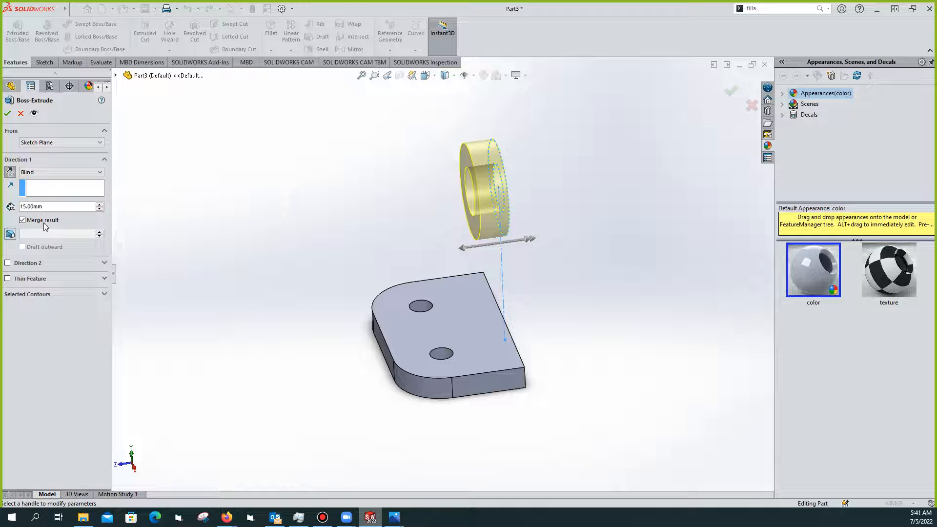
Change the ring extrusion depth to 44 mm and accept it as Boss-Extrude2
right_click(26, 207)
key(BackSpace)
key(BackSpace)
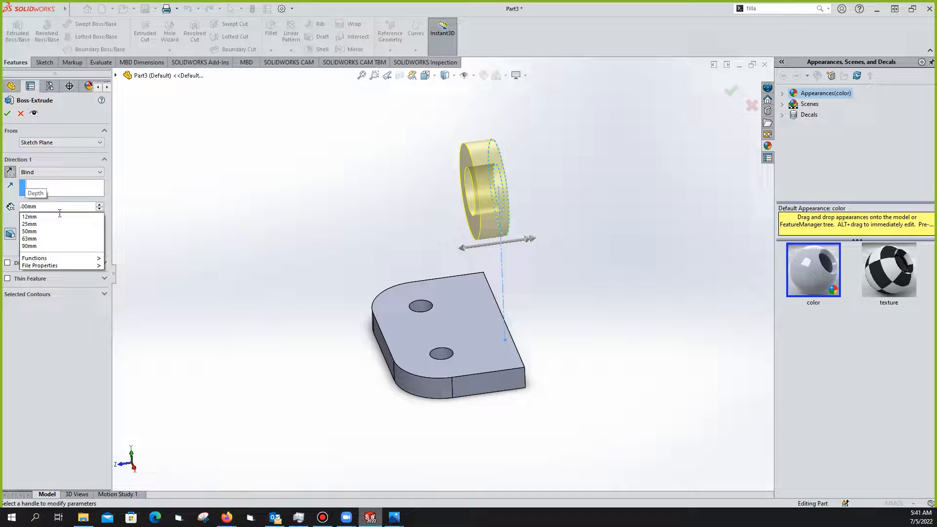
text(44)
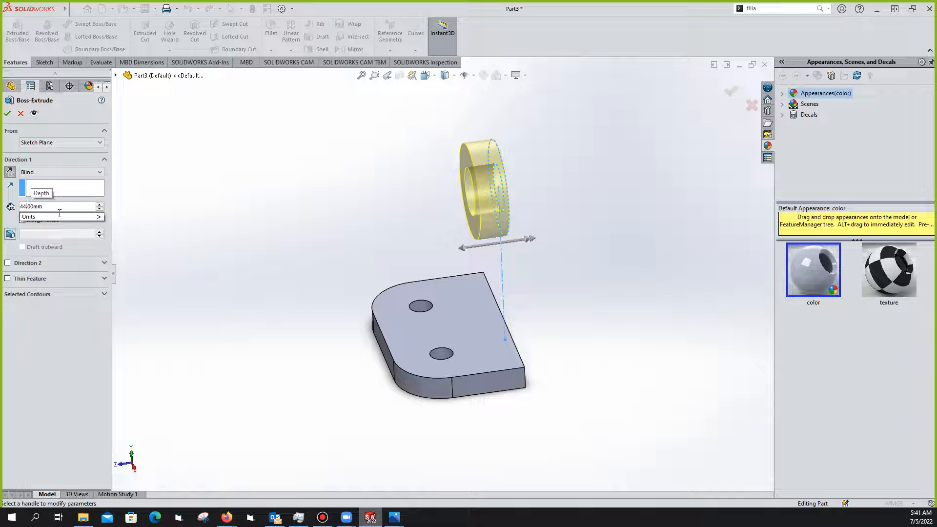
key(Return)
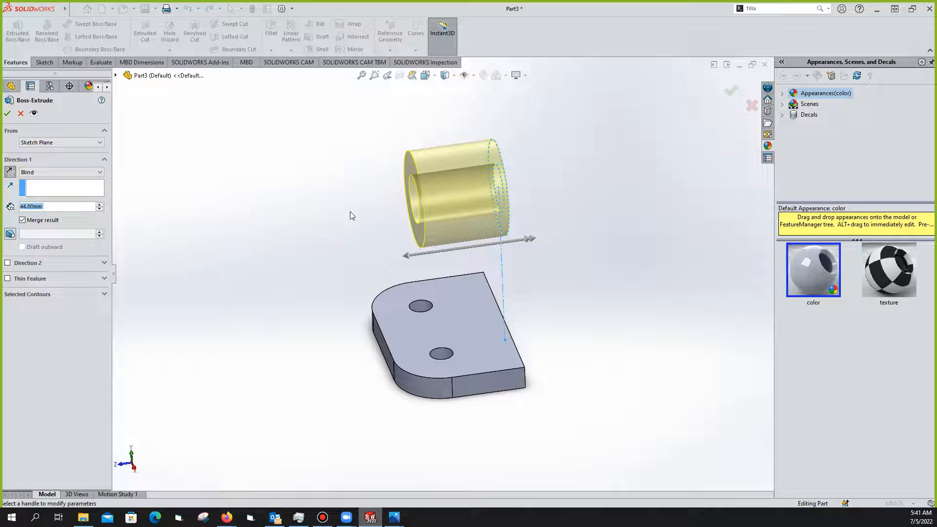
click(7, 114)
scroll(486, 181, down, 2)
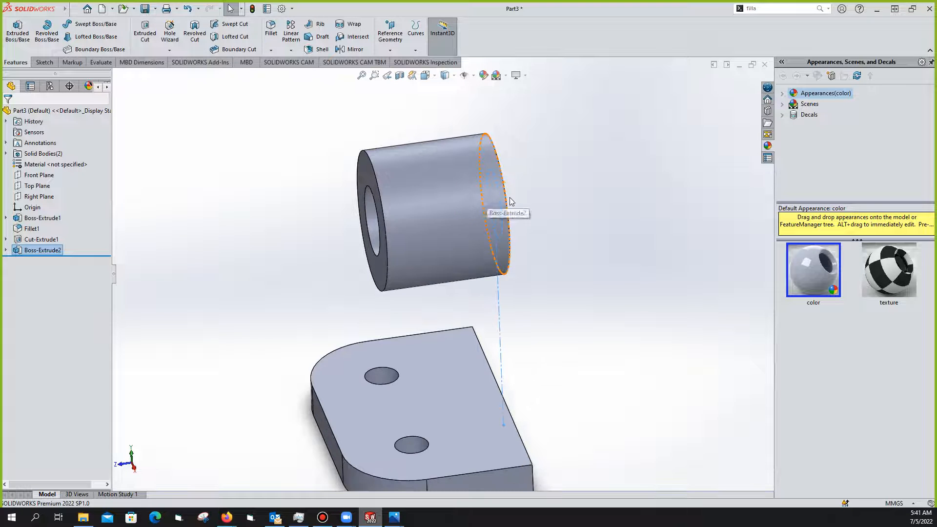
scroll(511, 191, up, 2)
scroll(511, 191, up, 1)
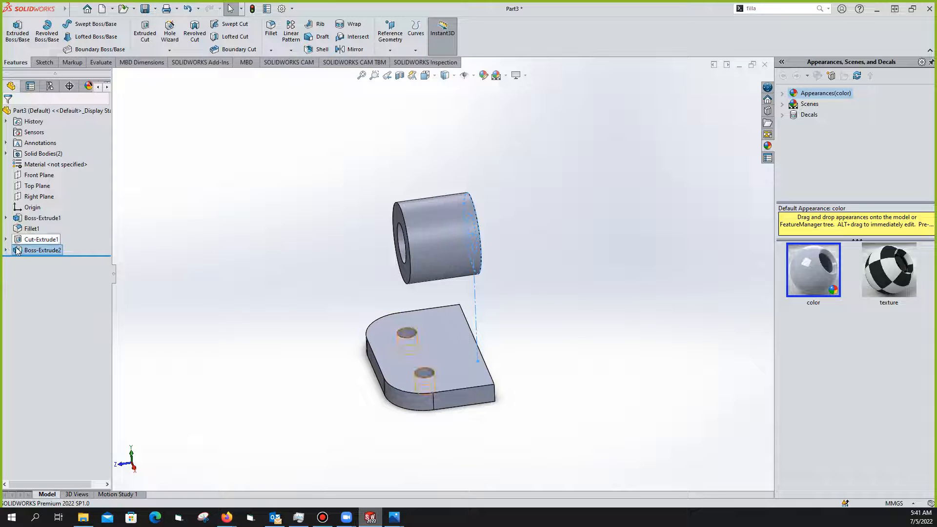
Check the cylinder end's edge diameter and orbit to face the cylinder's end
click(480, 241)
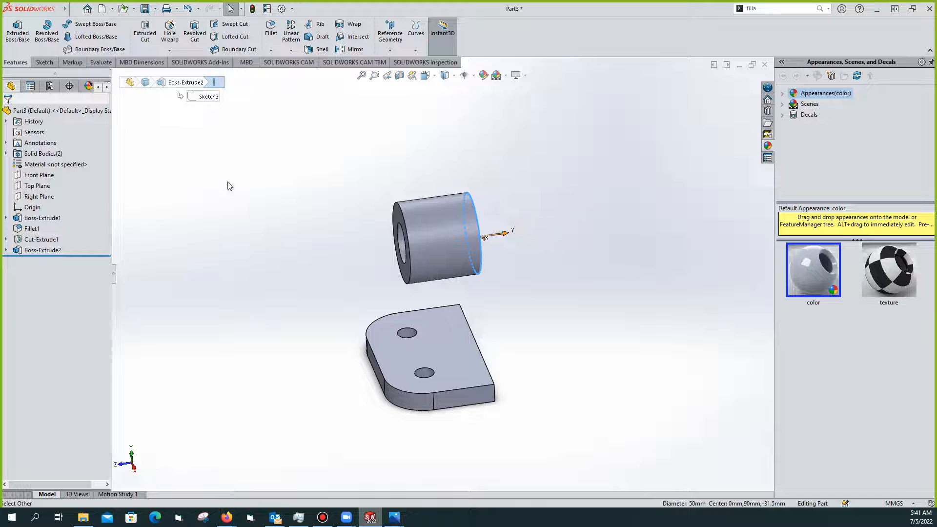
click(288, 220)
middle_drag(507, 295, 453, 299)
scroll(458, 324, up, 2)
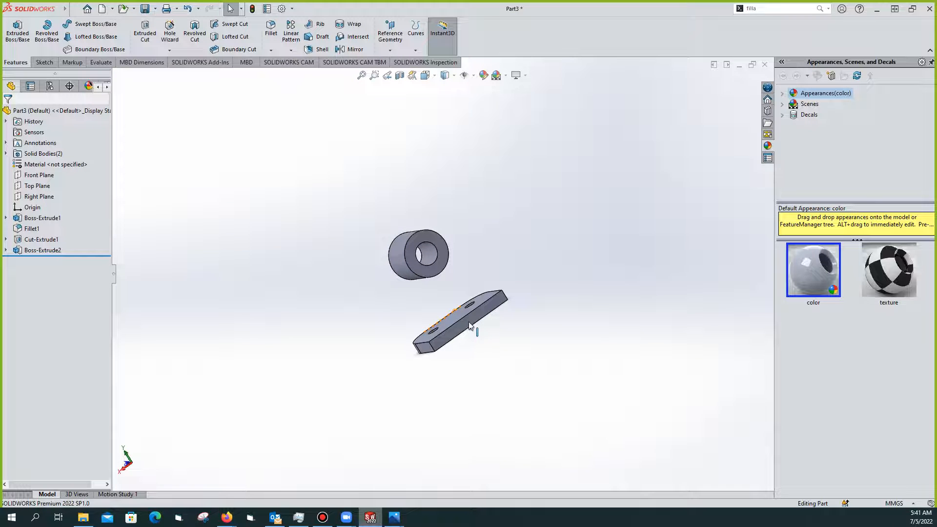
Open a new sketch on the base plate's side face
scroll(461, 311, down, 3)
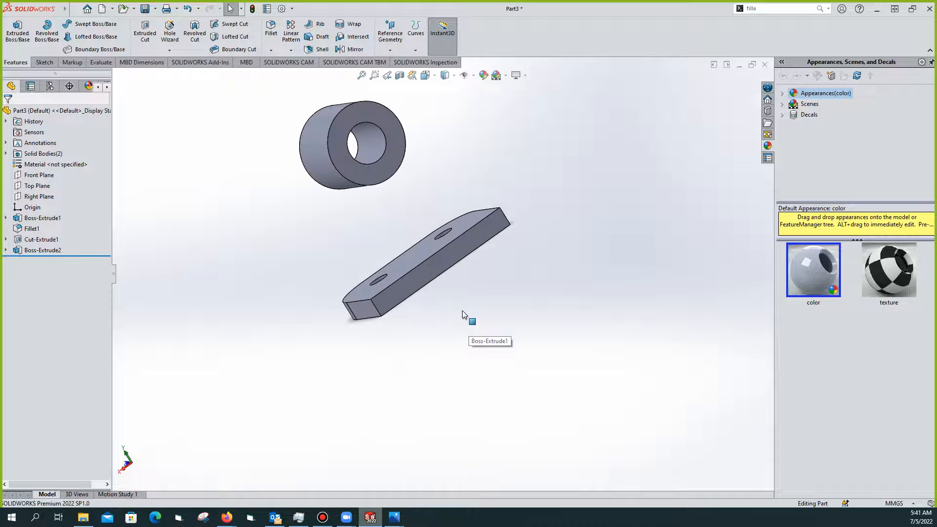
click(453, 264)
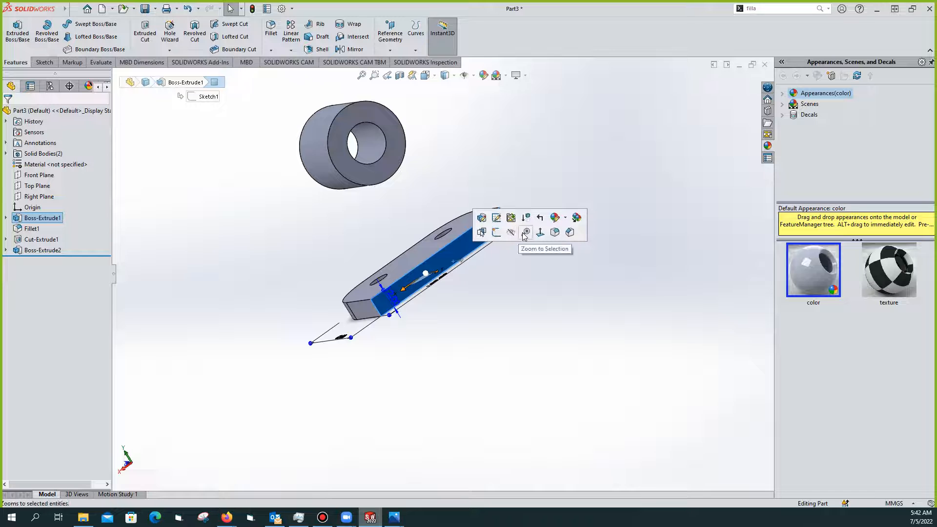
click(495, 234)
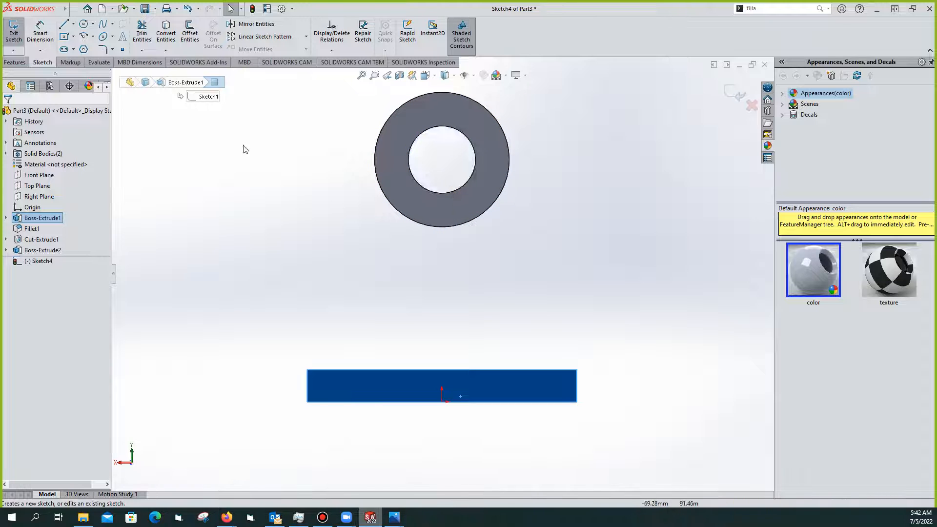
Draw two slanted lines from the ring's sides down to the plate's top corners
click(68, 30)
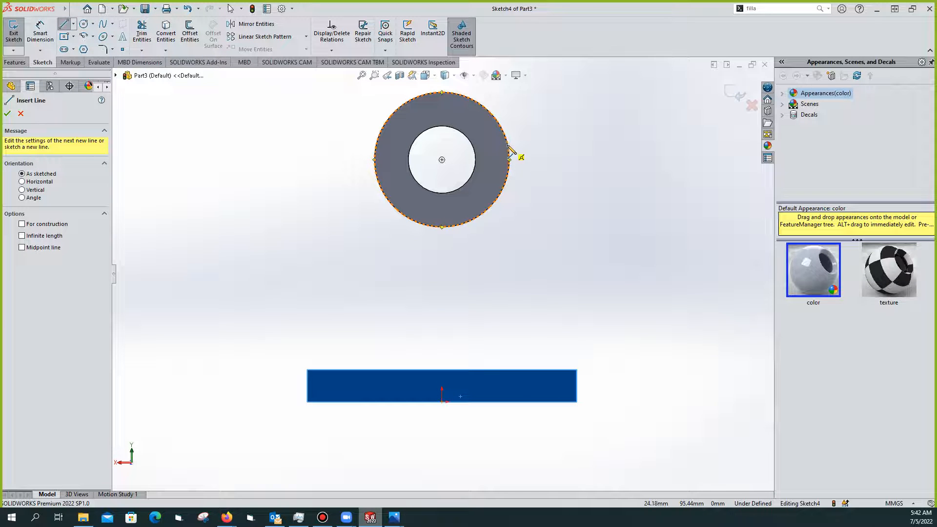
click(510, 159)
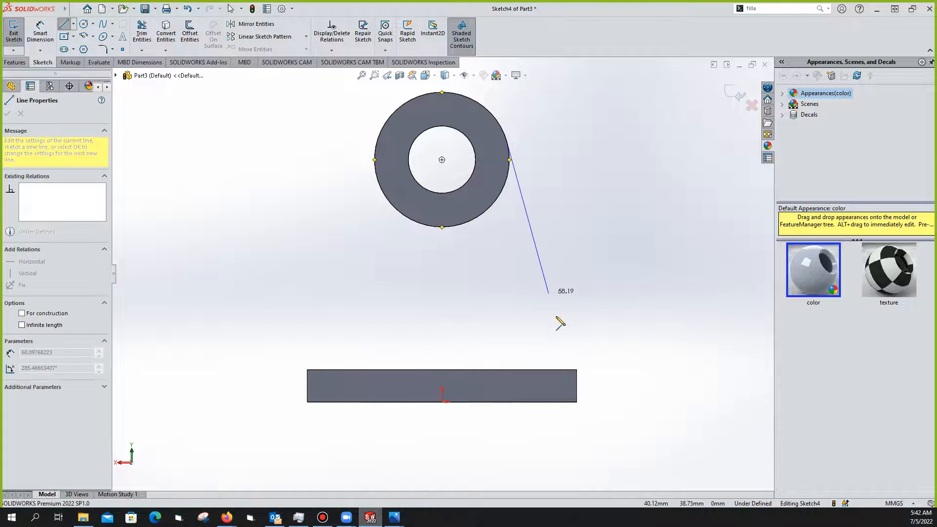
click(577, 370)
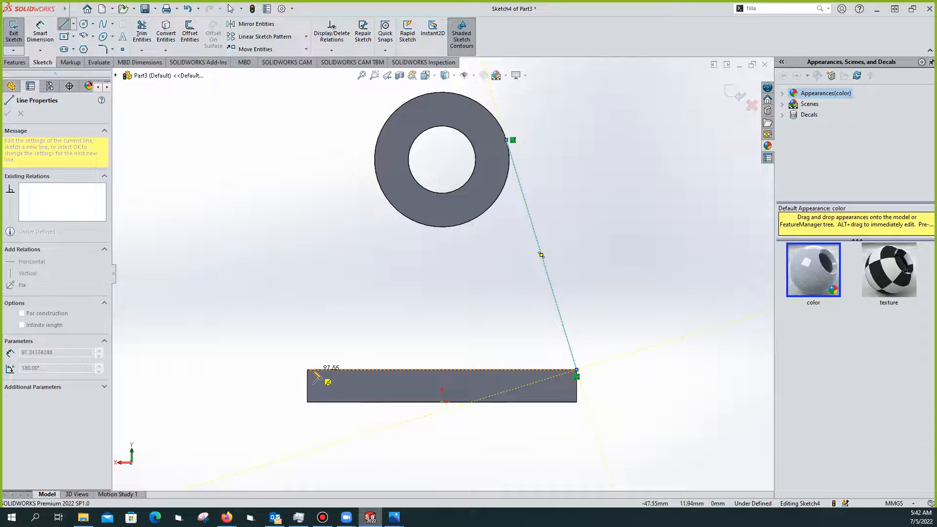
click(307, 370)
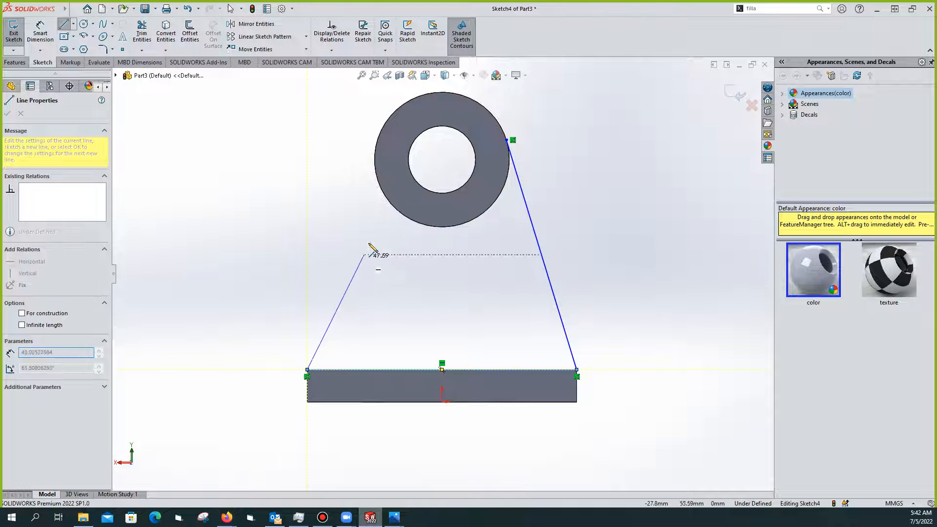
click(375, 156)
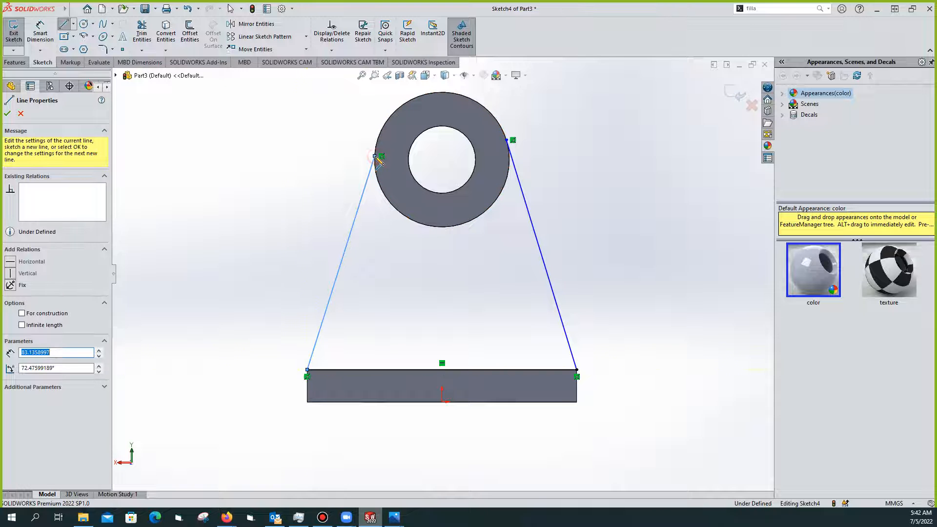
key(Escape)
key(Escape)
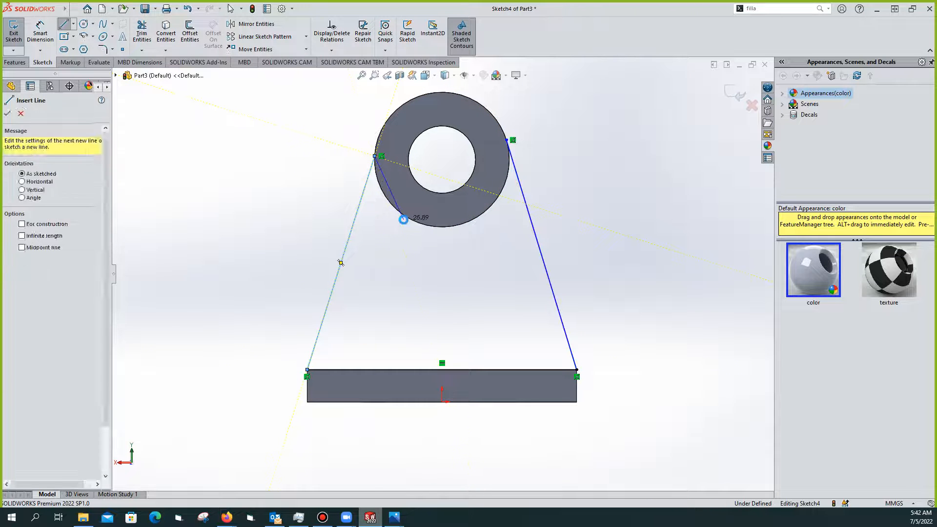
click(365, 188)
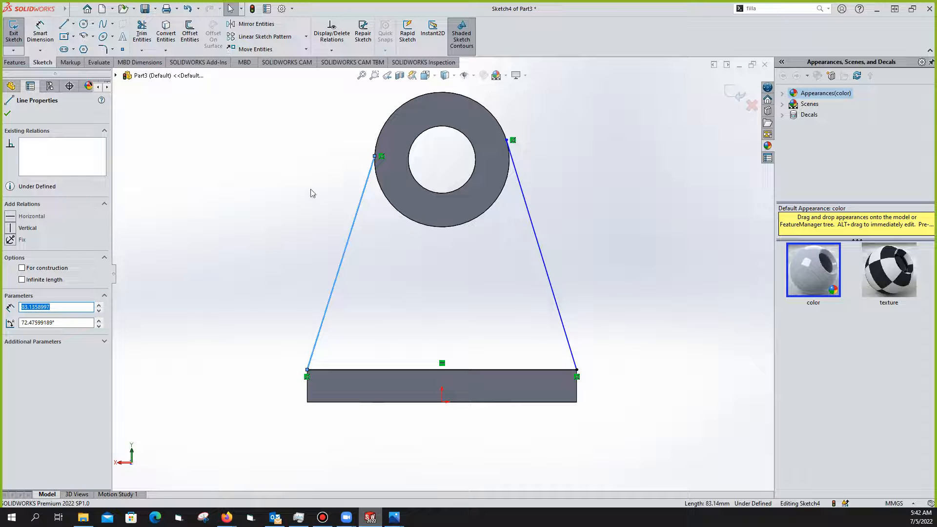
right_click(370, 190)
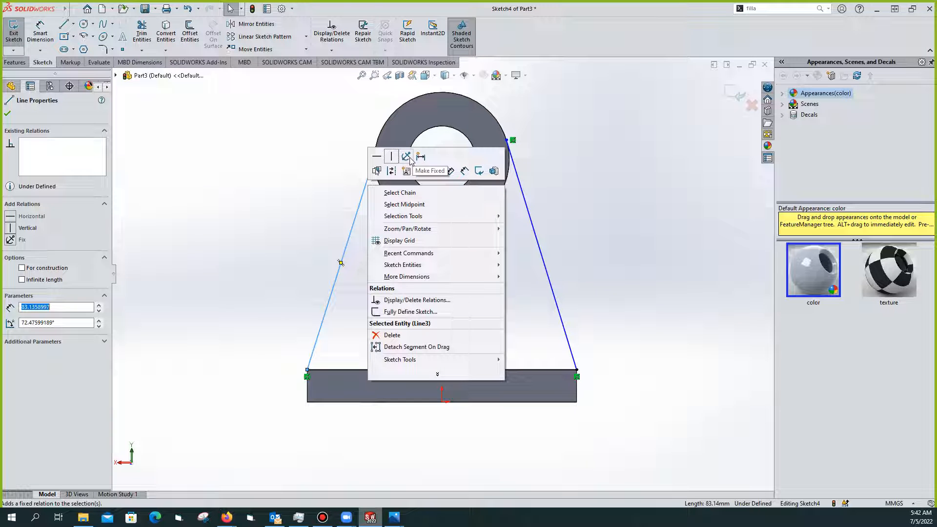
click(359, 157)
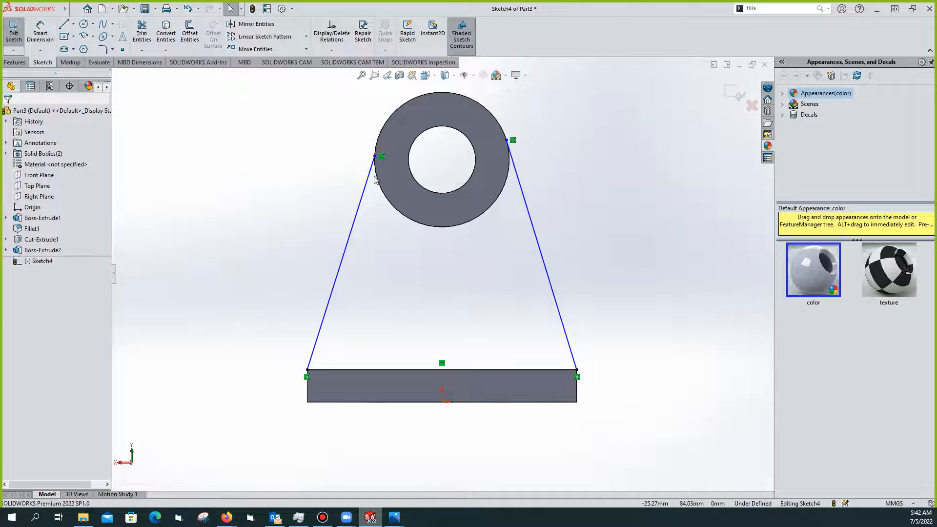
scroll(498, 163, up, 2)
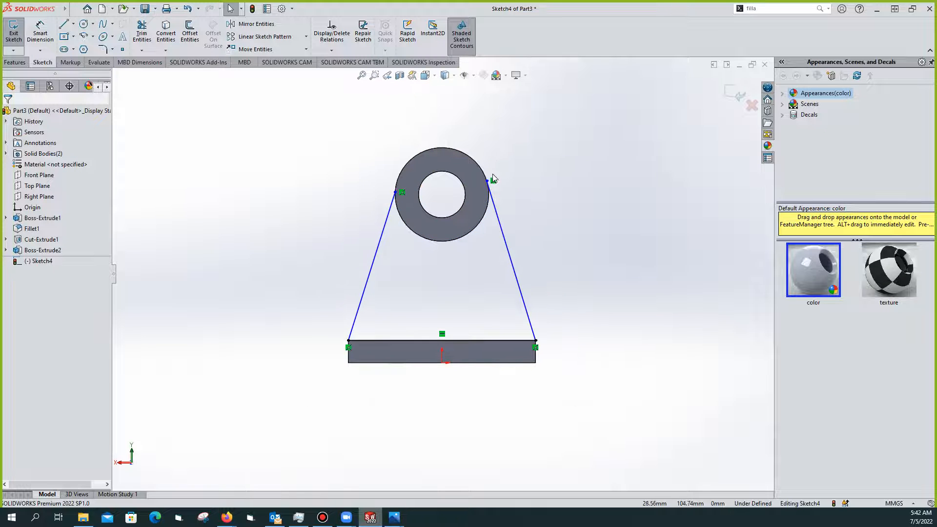
Sketch a circle on the cylinder's outer edge, then delete it as unneeded
scroll(494, 176, down, 1)
scroll(479, 224, down, 2)
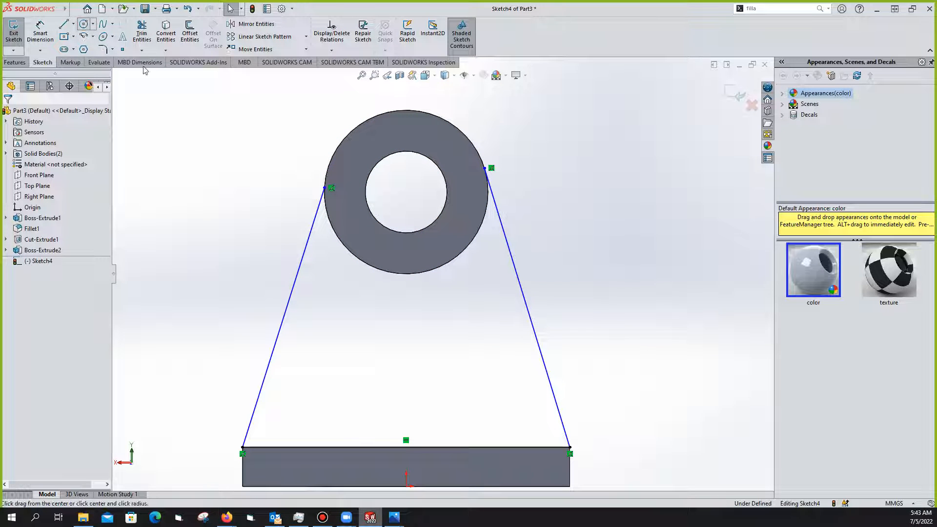
click(84, 26)
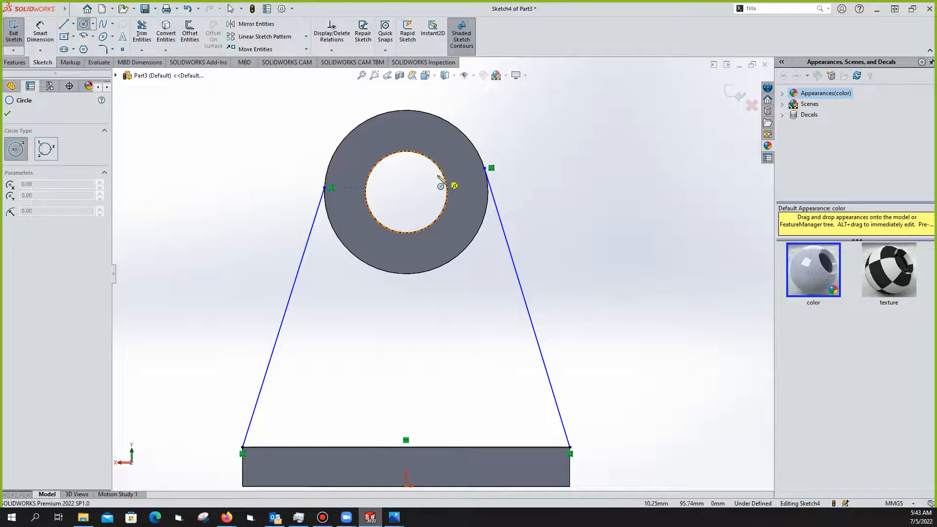
click(406, 188)
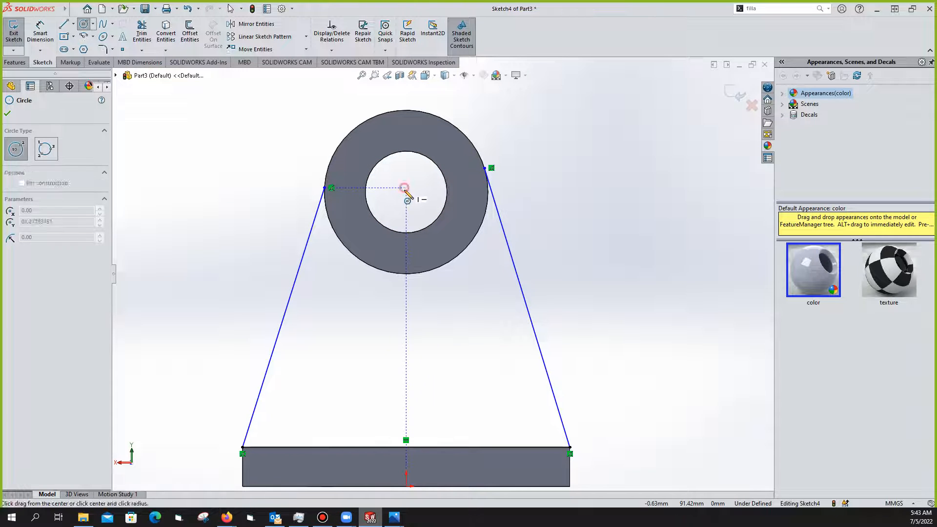
click(430, 272)
key(Escape)
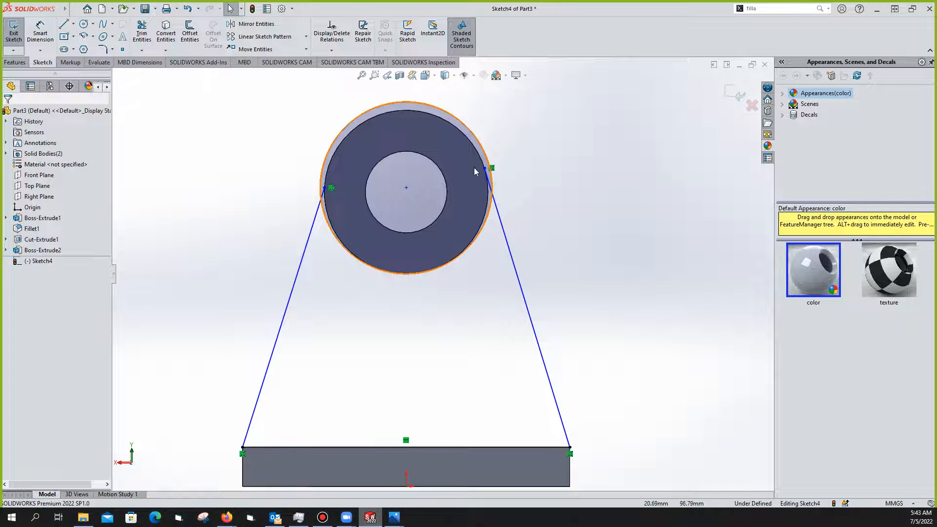
click(481, 146)
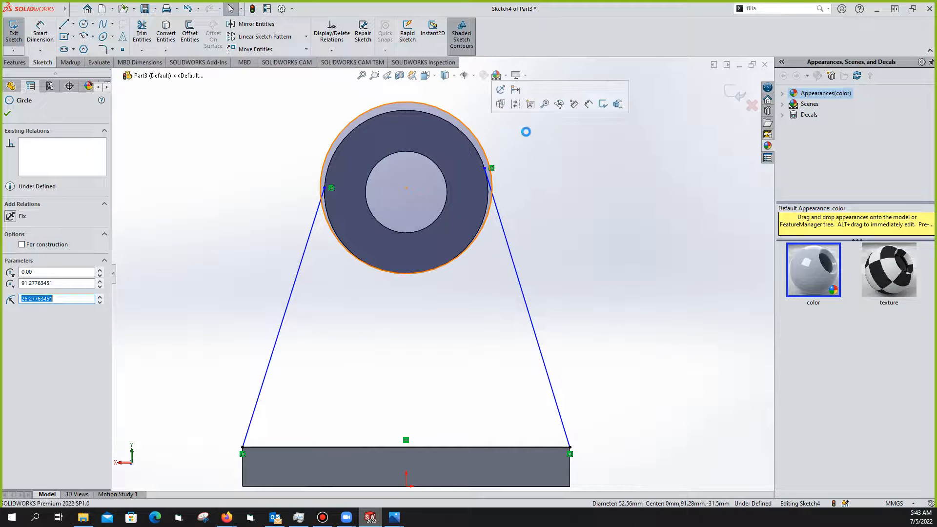
key(Delete)
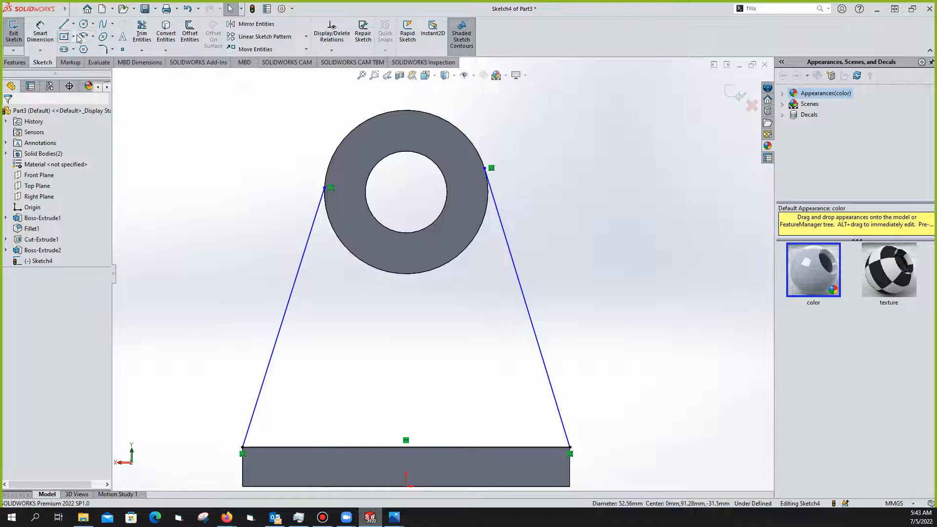
Draw a first 3 Point Arc from the left line's top end toward the circle
click(112, 24)
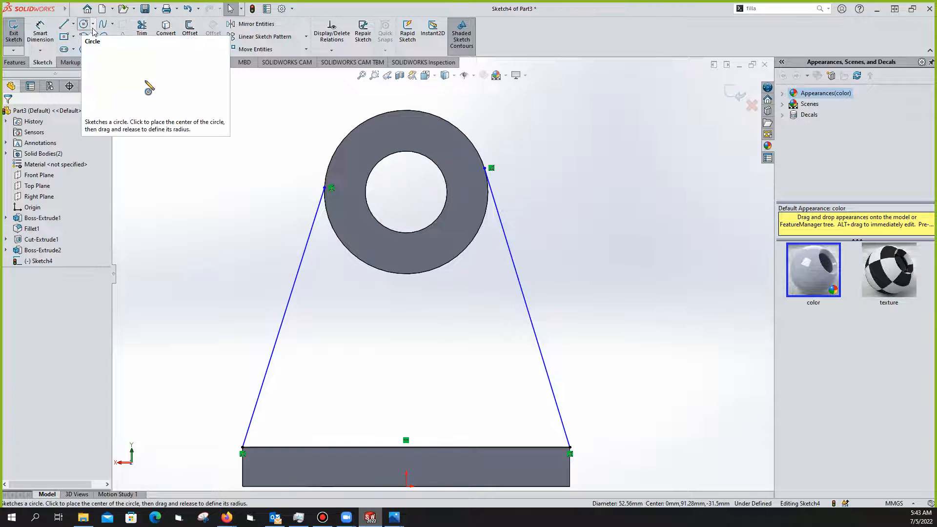
click(93, 25)
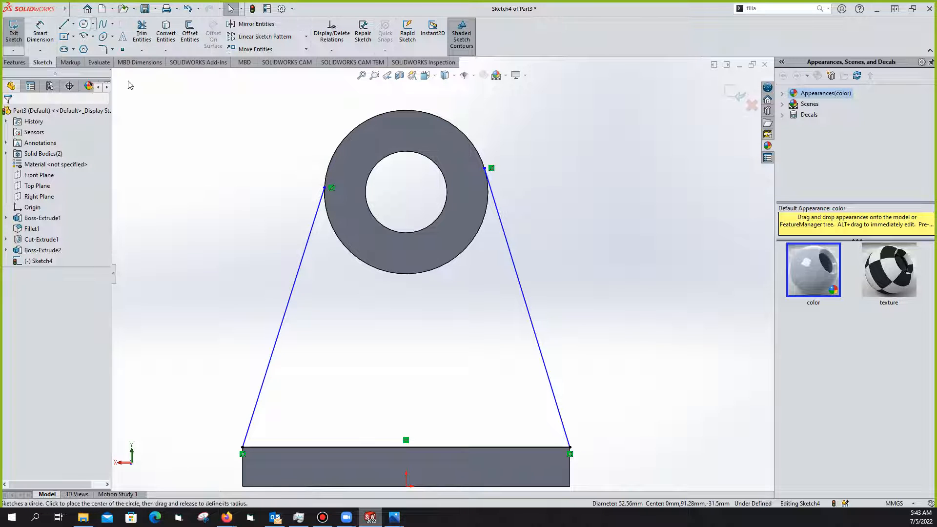
click(93, 37)
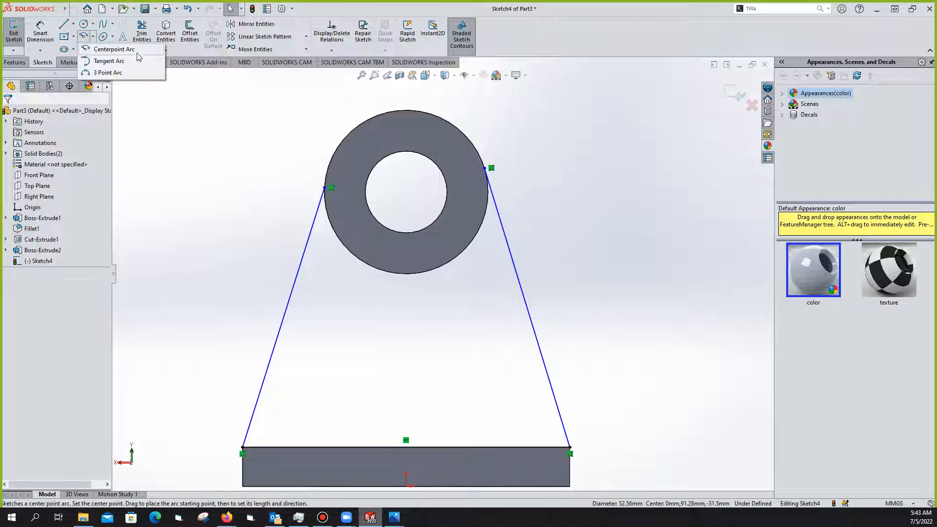
click(109, 72)
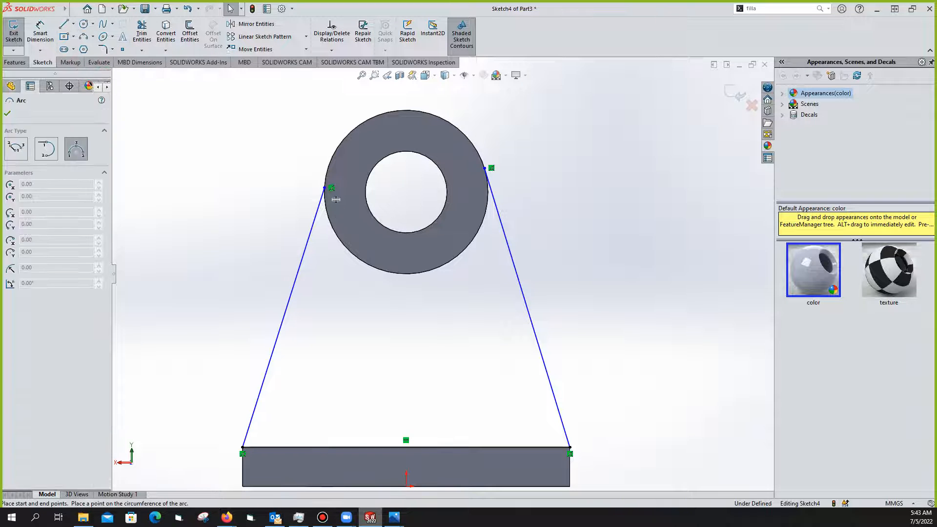
click(324, 188)
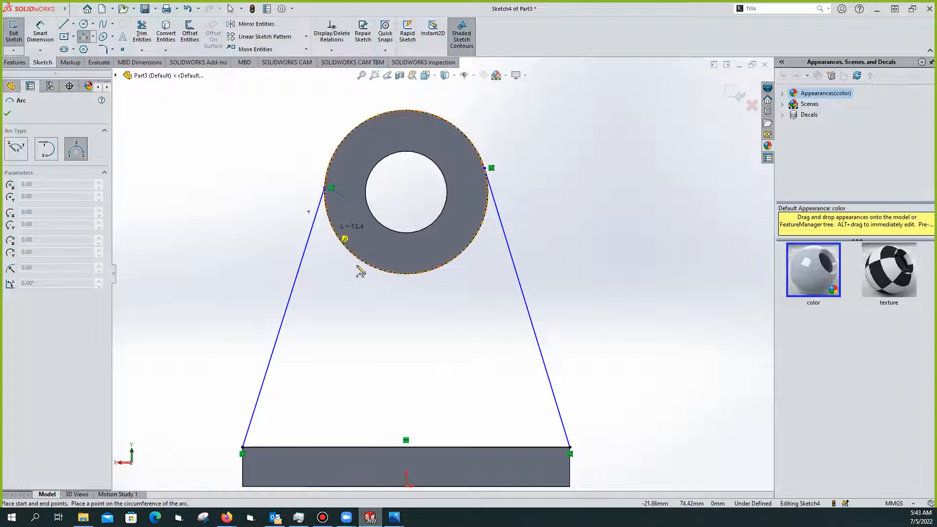
click(422, 272)
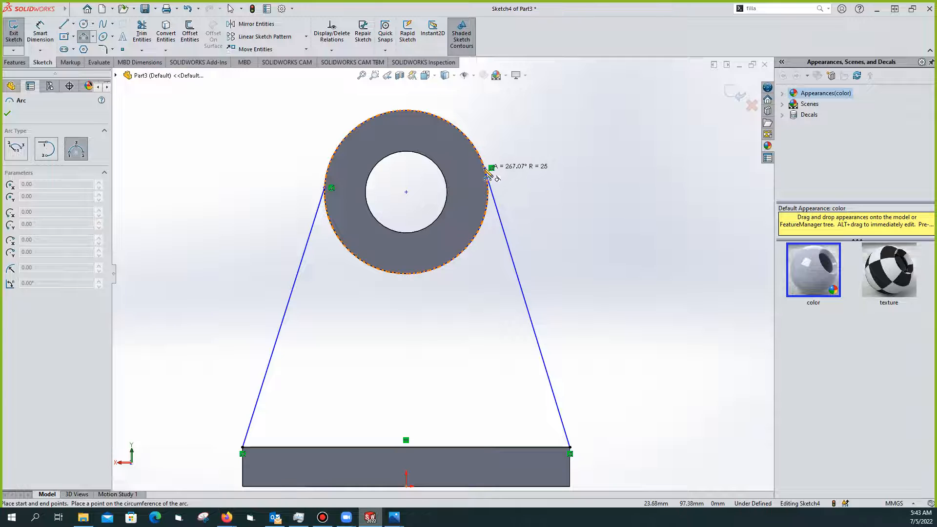
click(488, 171)
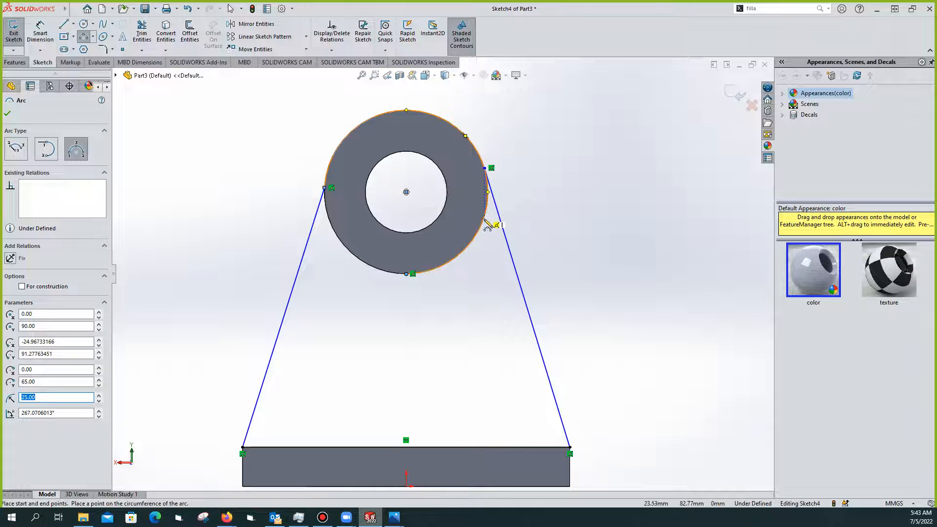
key(Escape)
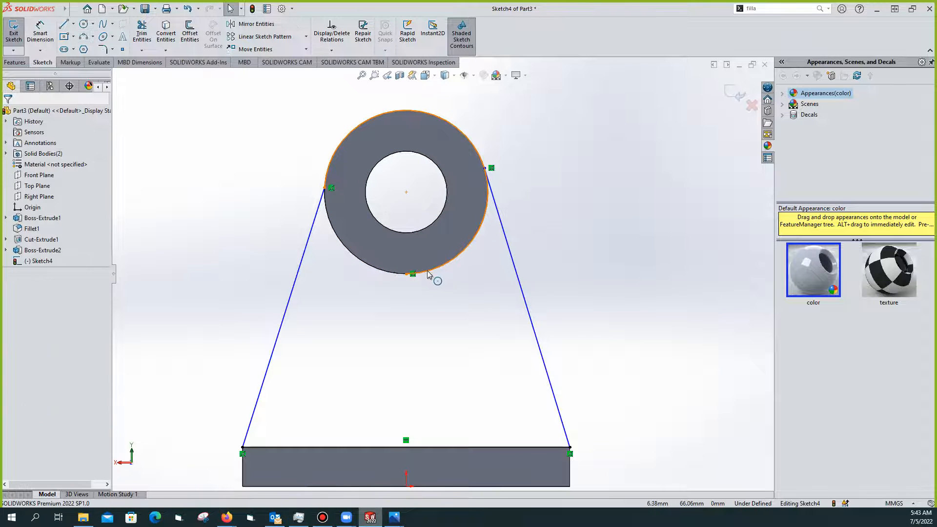
Try moving the left line's endpoint, undo it, and delete the unwanted large arc
click(476, 140)
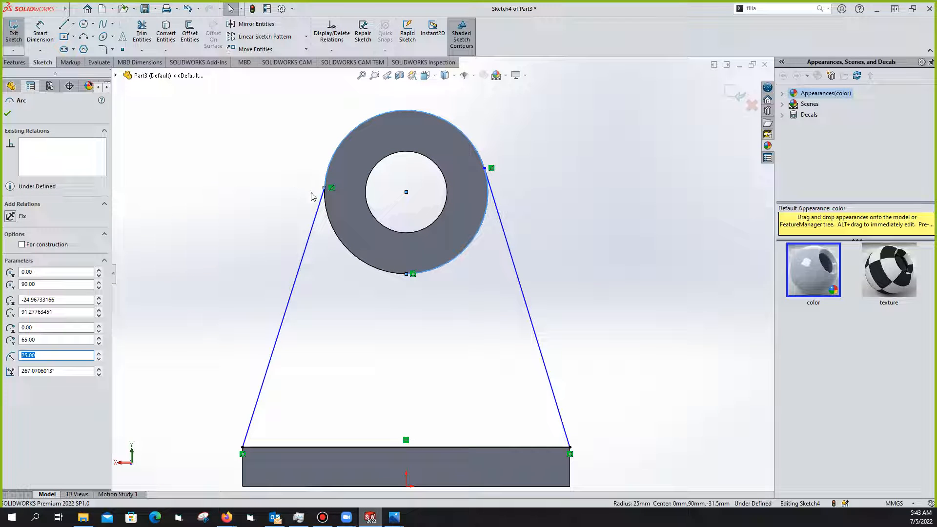
drag(324, 187, 485, 168)
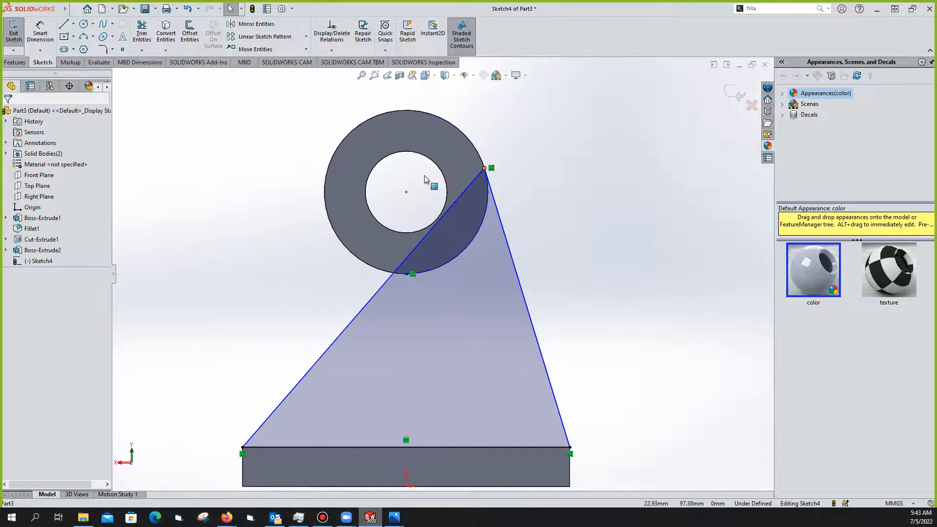
click(187, 8)
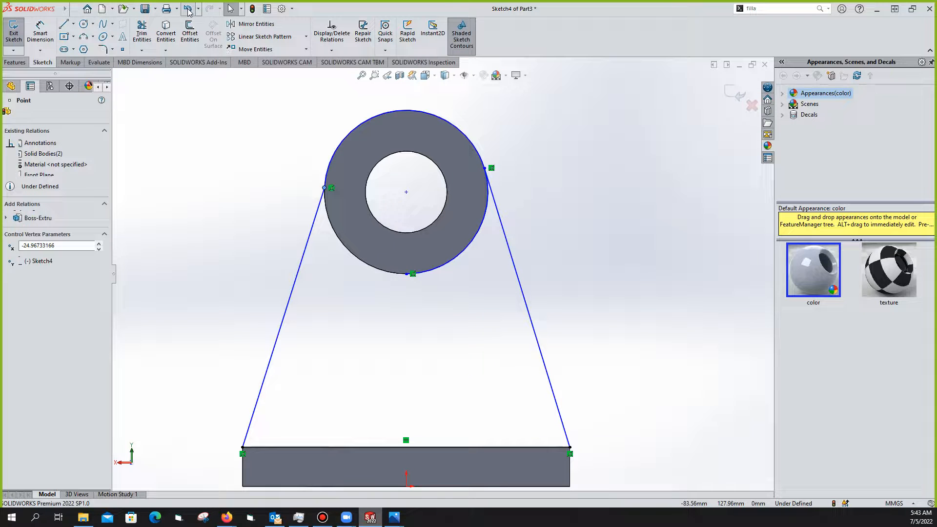
click(406, 111)
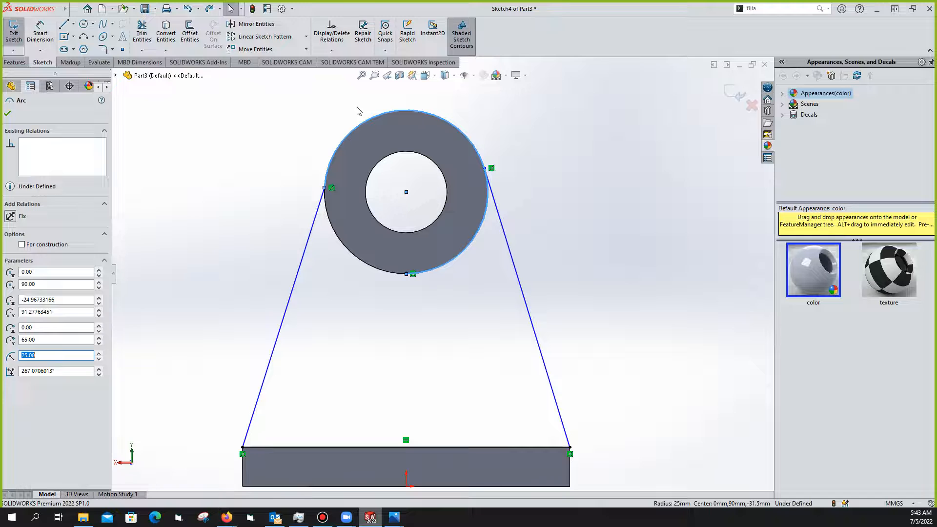
key(Delete)
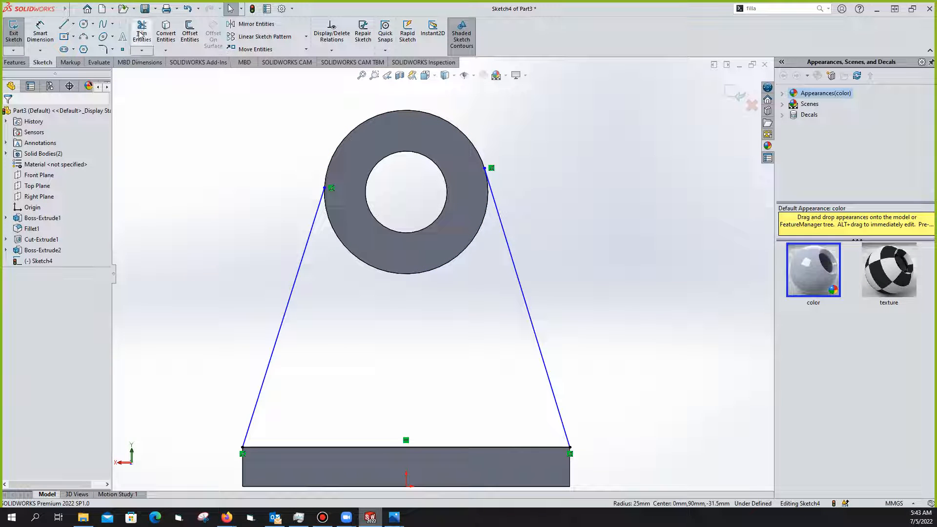
Redraw a 25 mm 3 Point Arc between both line tops along the circle's bottom
click(84, 38)
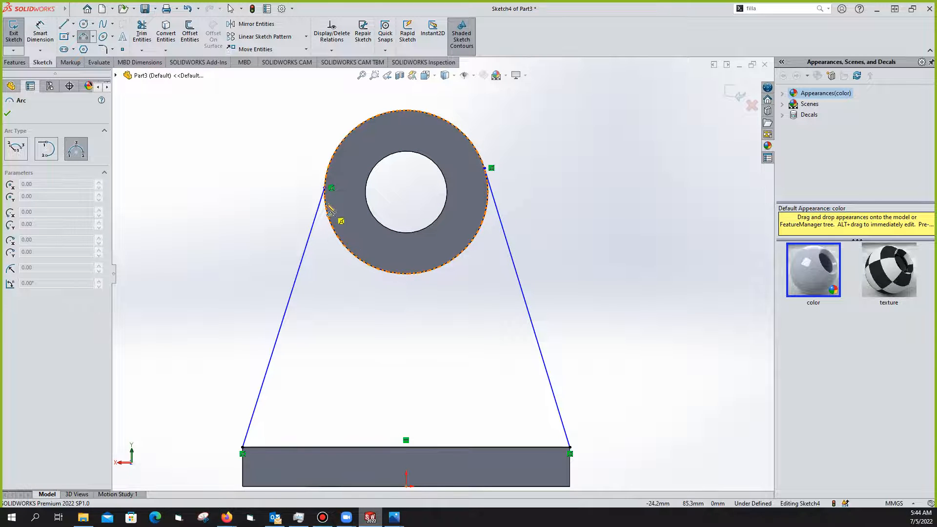
click(325, 188)
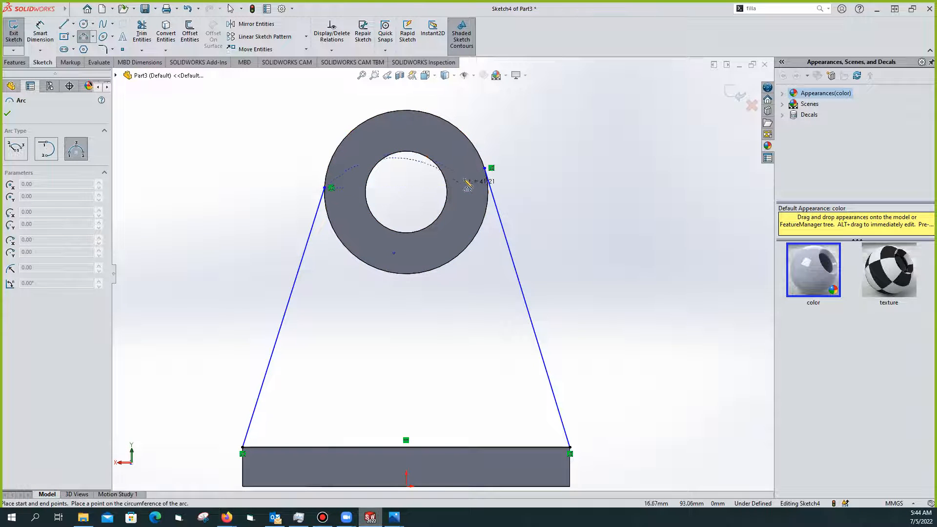
click(485, 168)
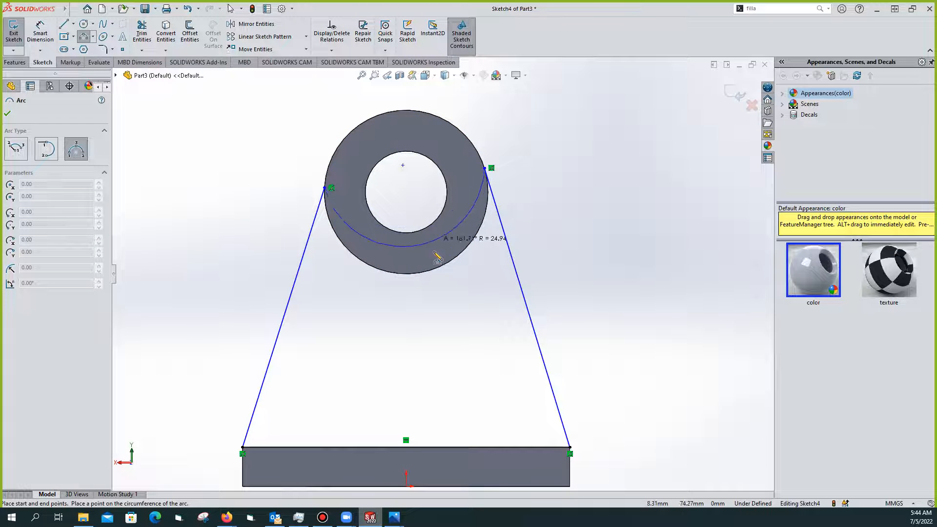
click(429, 270)
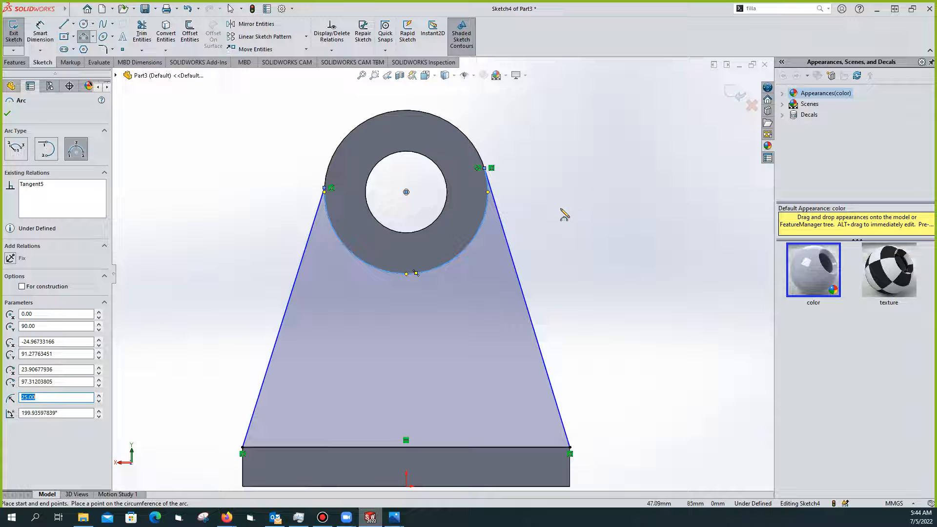
key(Escape)
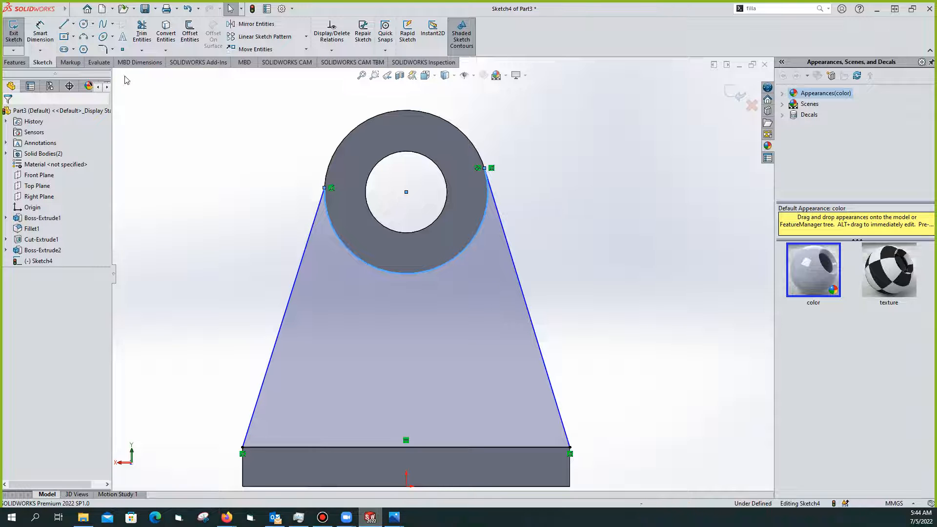
Exit the web sketch, start an Extruded Boss/Base of it, and show exercise 1.jpeg
click(13, 34)
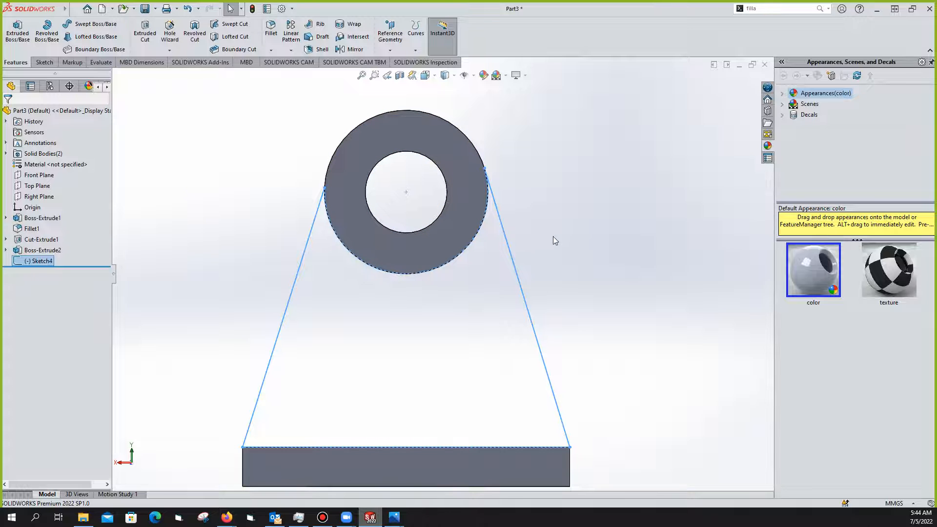
click(18, 39)
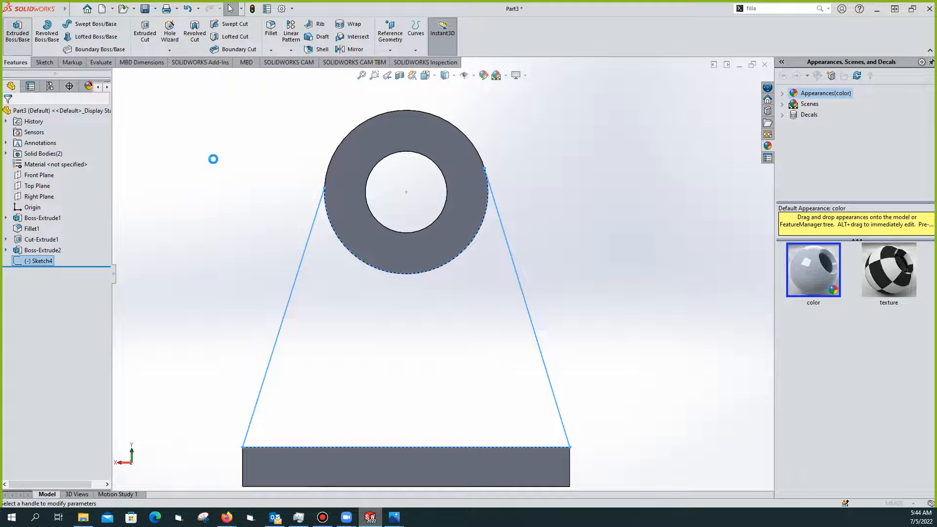
click(395, 518)
click(444, 492)
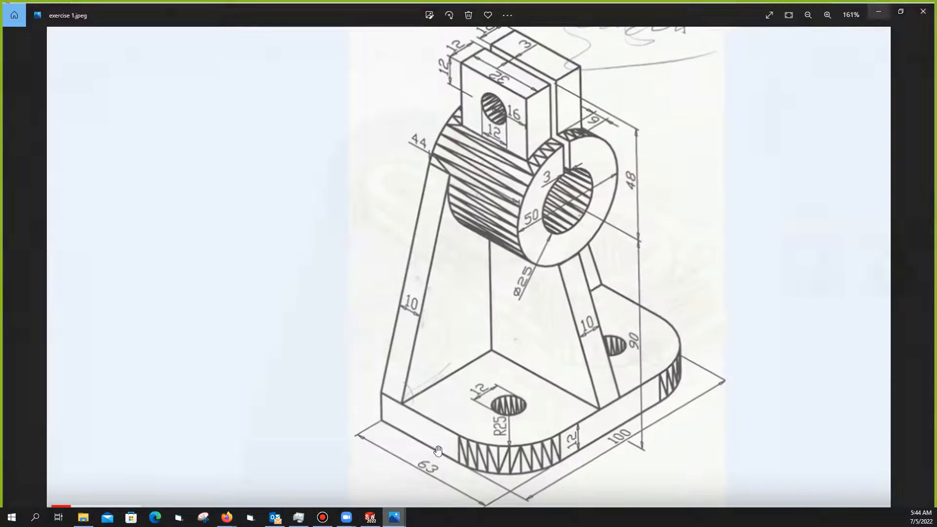
Look over exercise 1.jpeg, then minimize Photos to return to the web extrusion preview
click(374, 520)
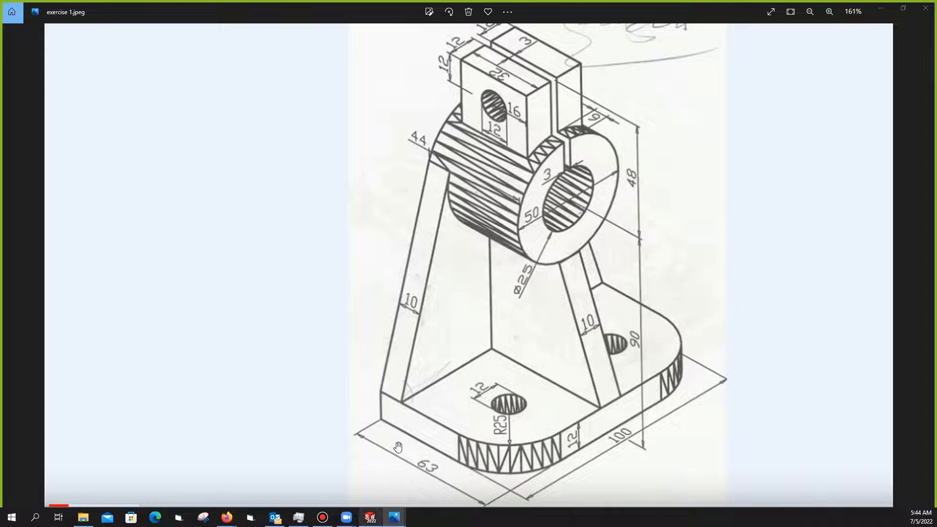
click(881, 8)
scroll(576, 158, up, 2)
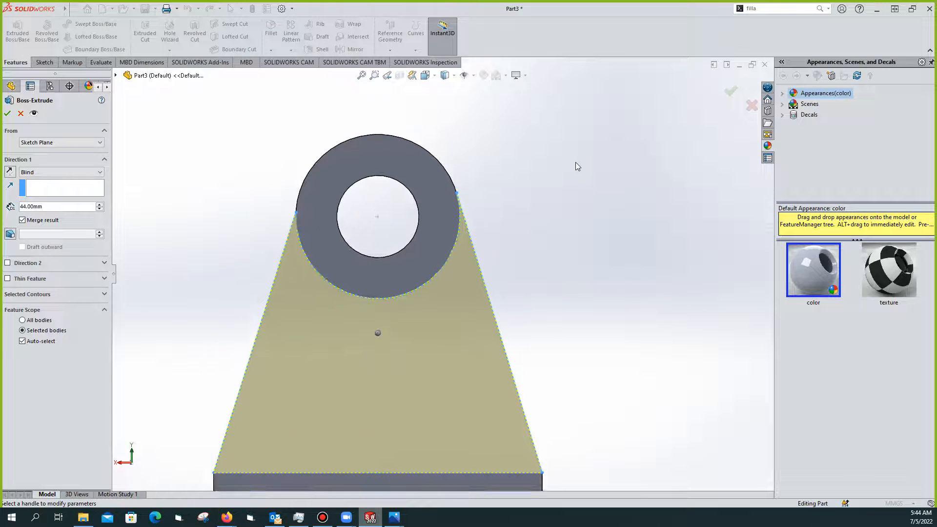
Extrude the tapered web Blind 10 mm, reversed toward the cylinder, as Boss-Extrude3
scroll(575, 162, down, 1)
middle_drag(478, 259, 567, 245)
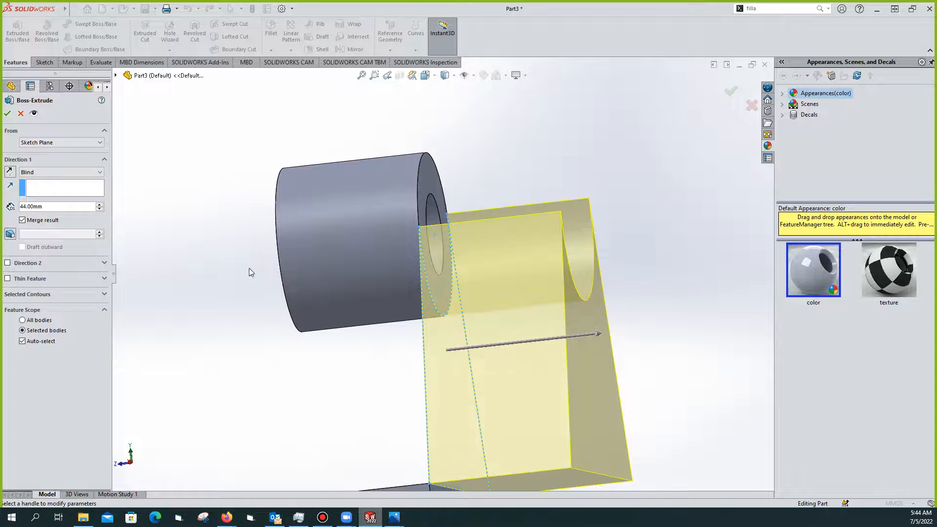
click(100, 172)
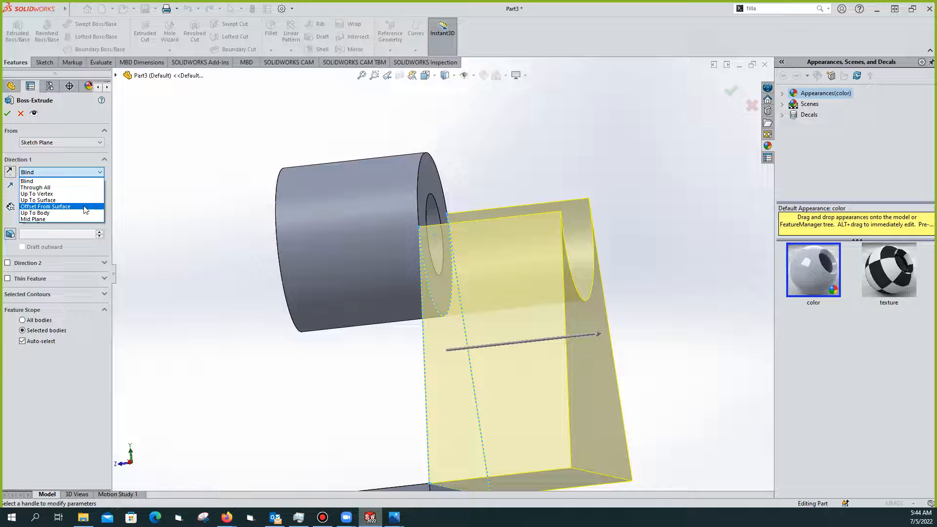
click(44, 181)
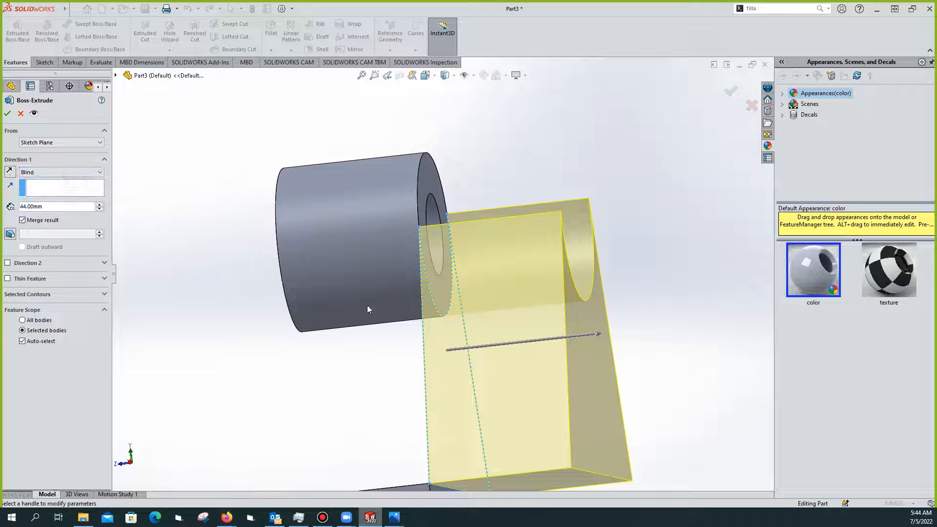
drag(599, 335, 340, 332)
text(10)
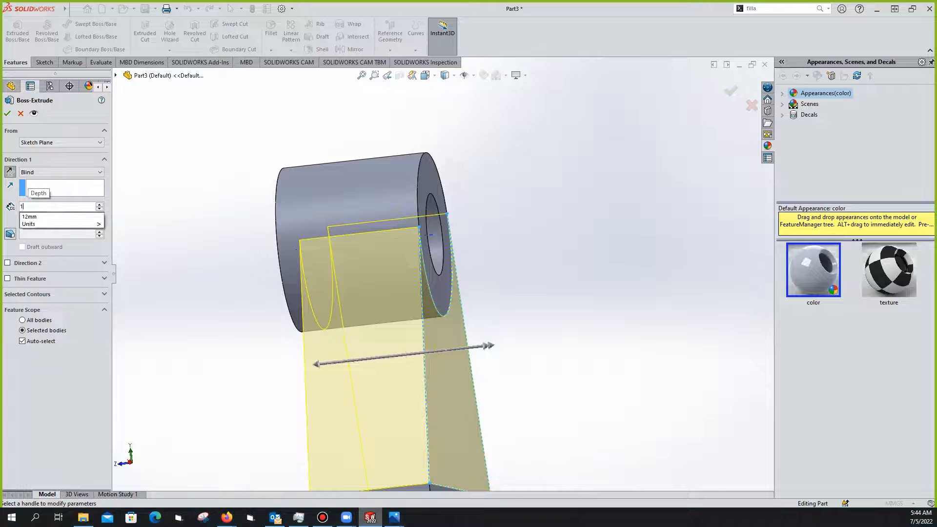
key(Return)
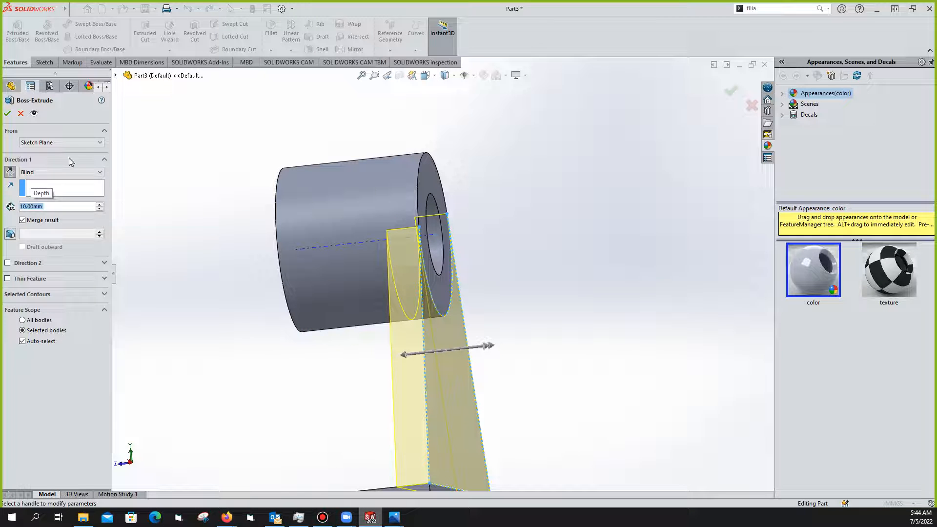
click(8, 114)
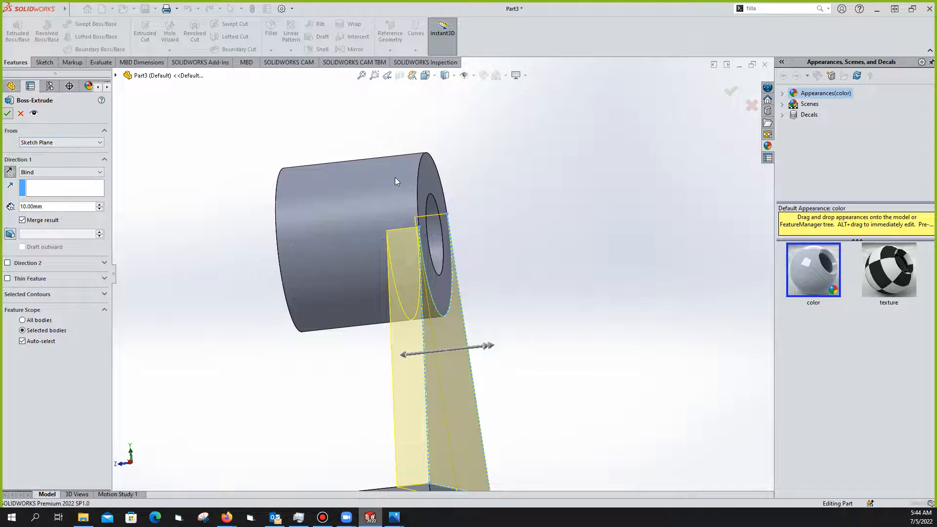
scroll(457, 168, down, 2)
scroll(457, 168, down, 1)
scroll(456, 168, up, 3)
scroll(456, 168, down, 4)
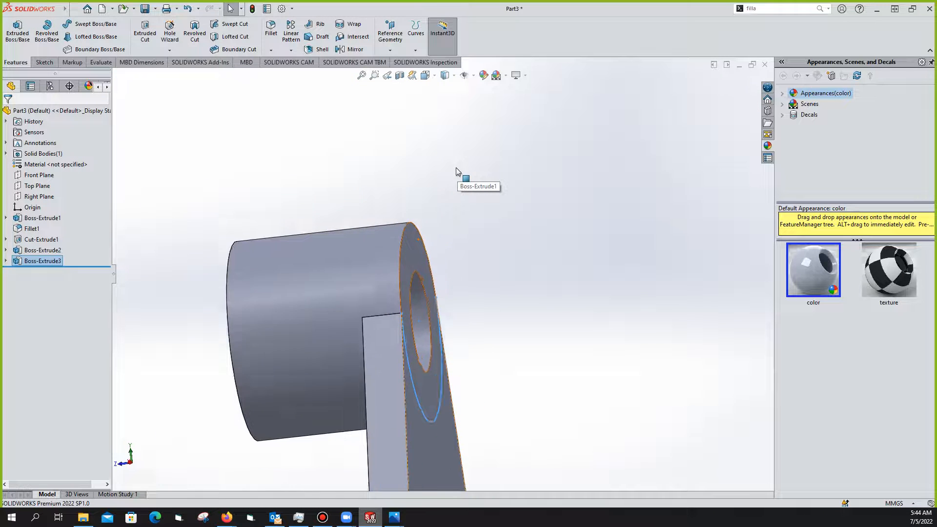
Orbit to view the whole bracket: cylinder, tapered web and holed base plate
scroll(456, 168, up, 3)
scroll(456, 168, up, 1)
middle_drag(456, 168, 529, 291)
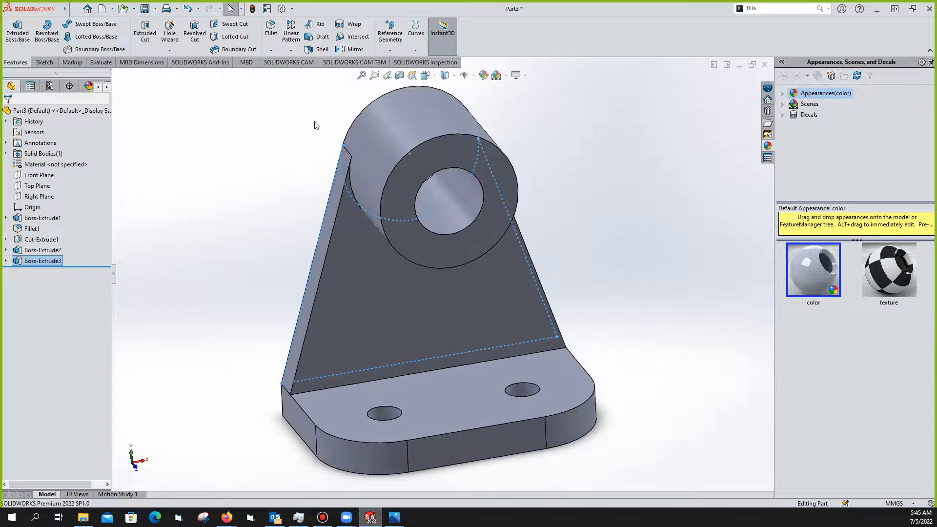
click(395, 518)
click(435, 465)
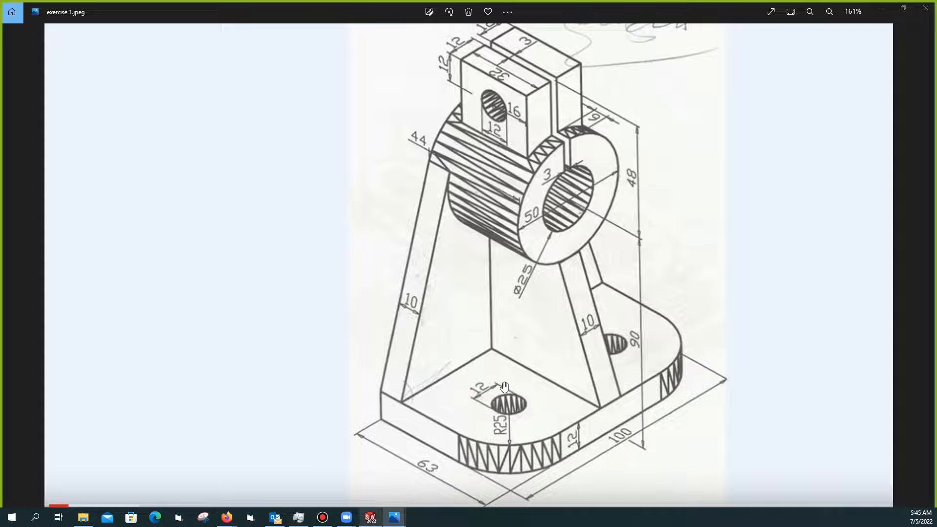
key(alt+Tab)
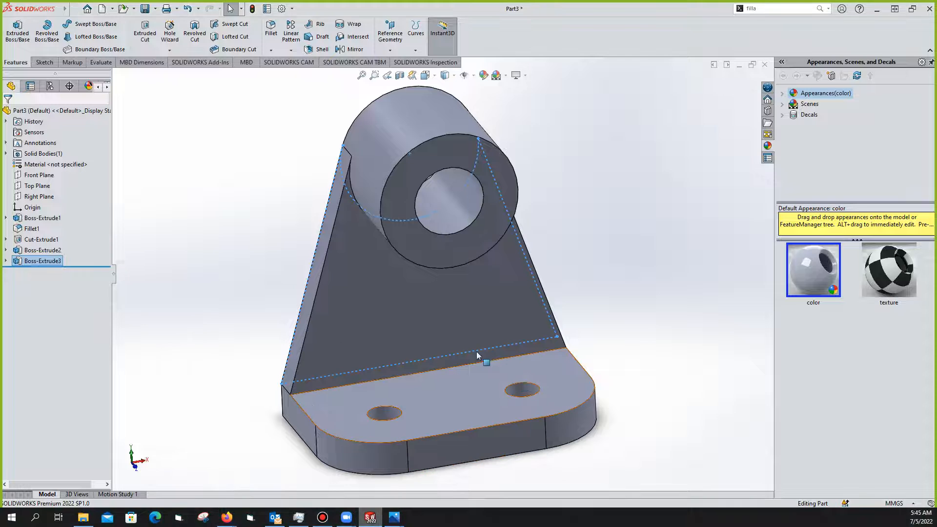
Turn on View Planes to show the Front, Top and Right planes around the bracket
middle_drag(587, 313, 541, 303)
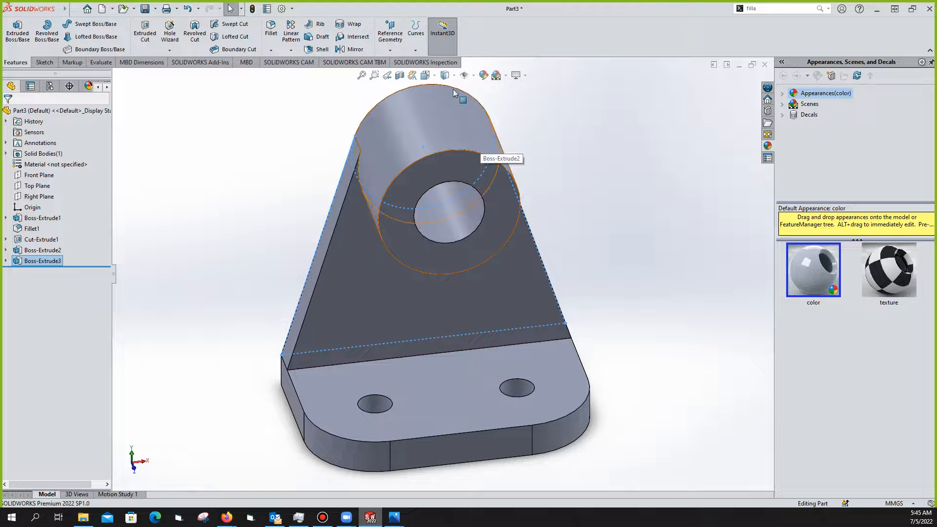
click(454, 76)
click(474, 76)
click(474, 76)
click(474, 76)
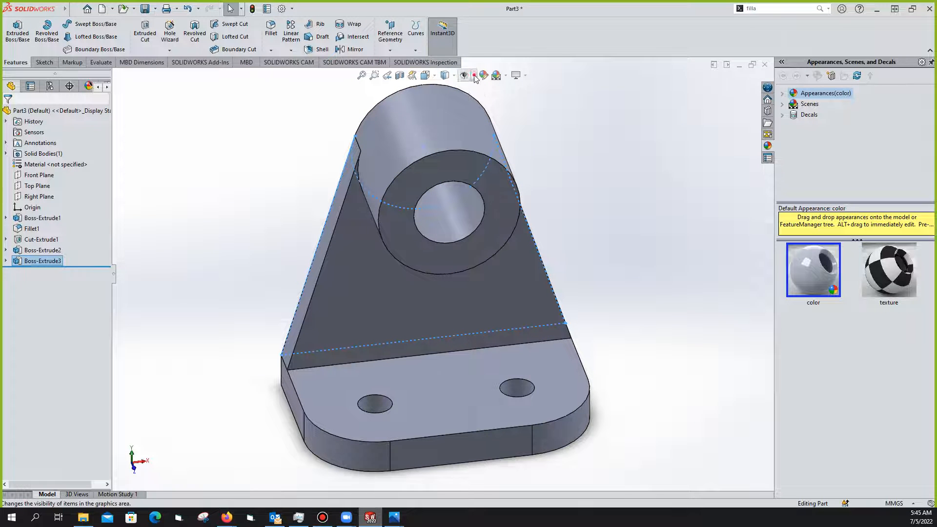
click(473, 76)
click(479, 89)
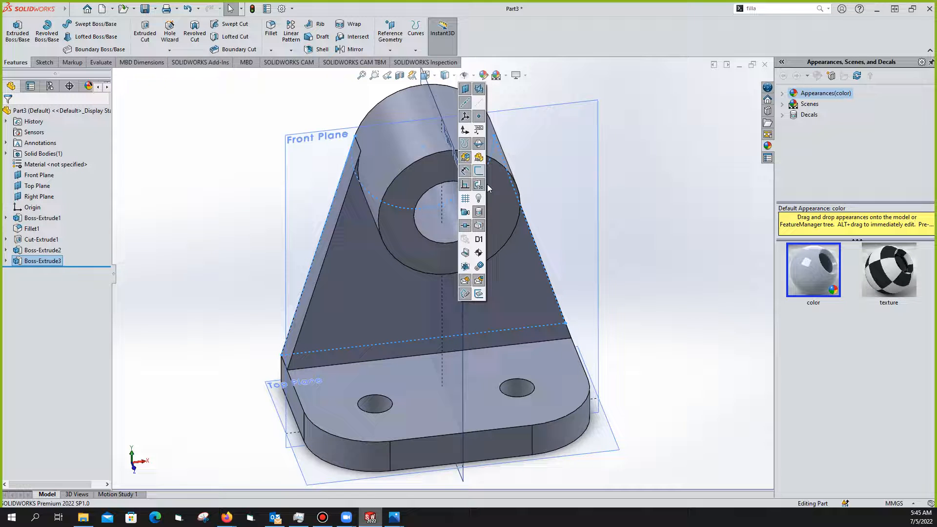
Orbit toward a top-down view and select the Right Plane
middle_drag(567, 239, 454, 271)
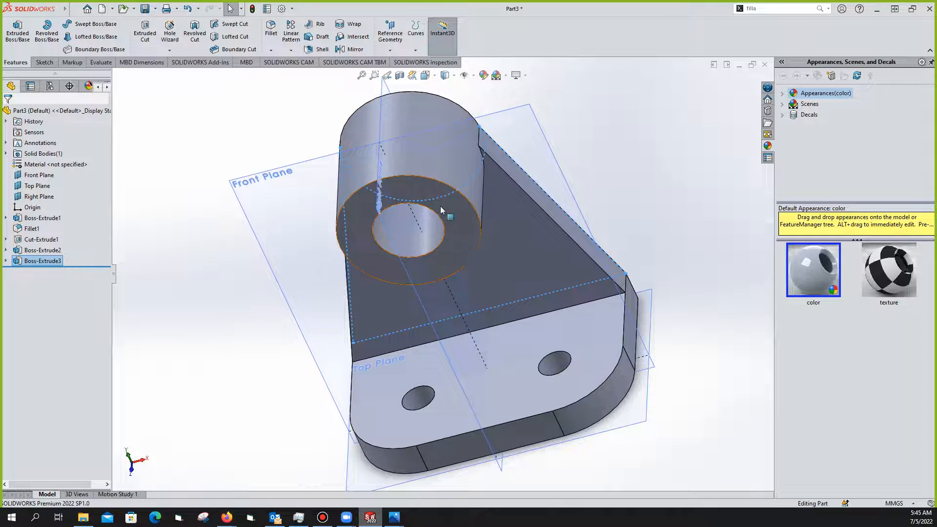
click(423, 306)
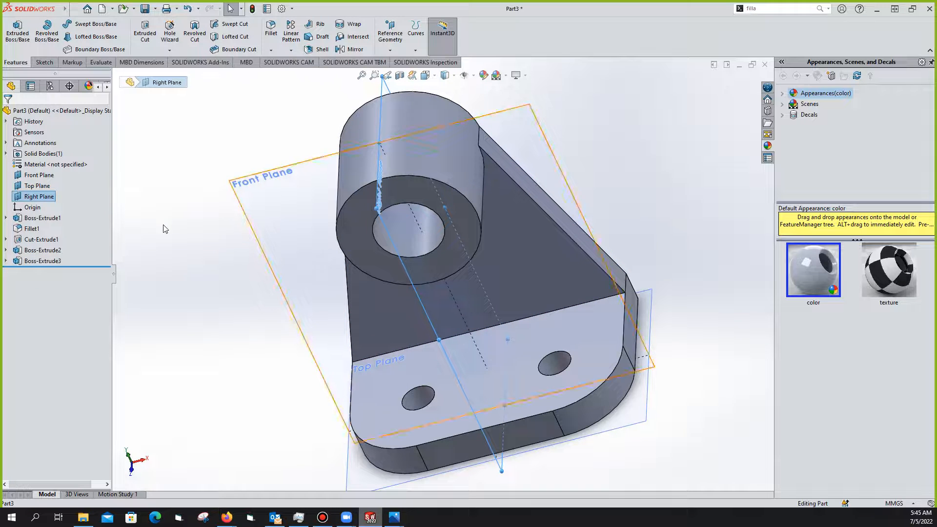
right_click(436, 282)
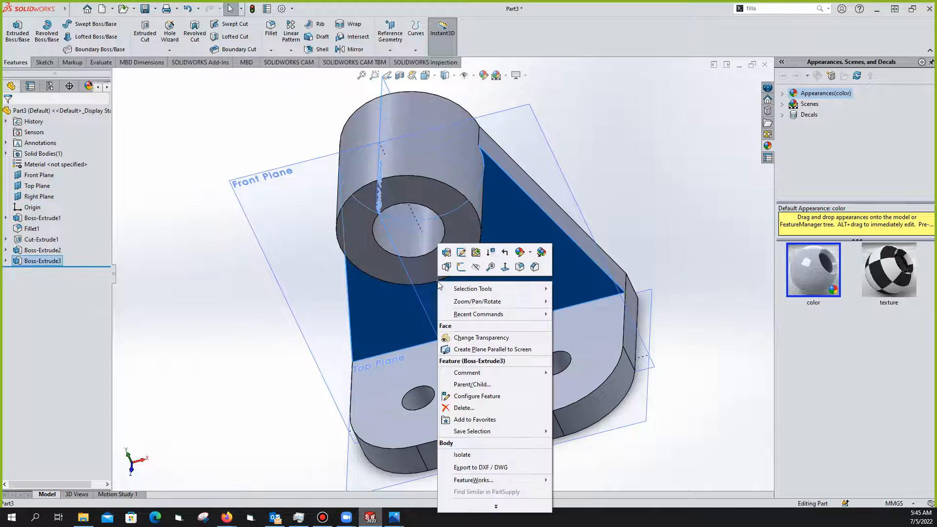
click(628, 262)
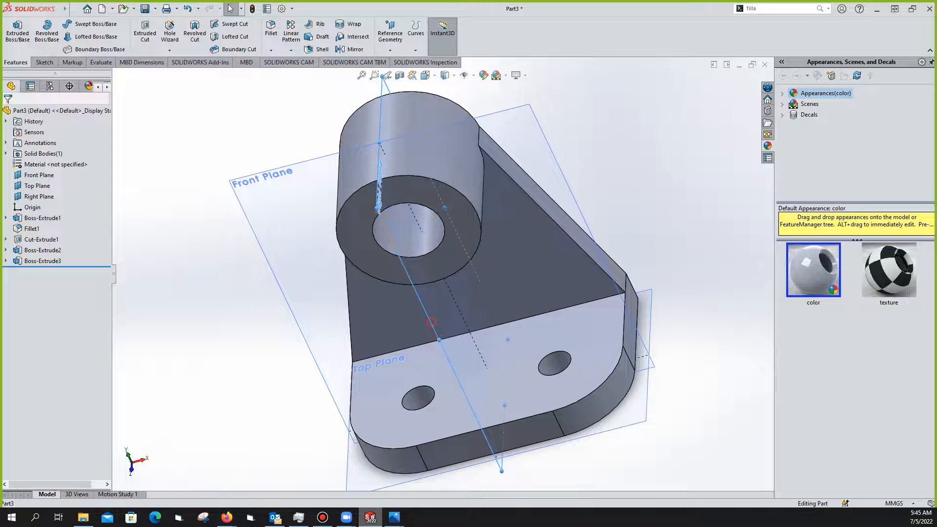
click(457, 313)
On the Right Plane, sketch a closed slanted, bottom, vertical and top rib outline between base and cylinder
click(476, 292)
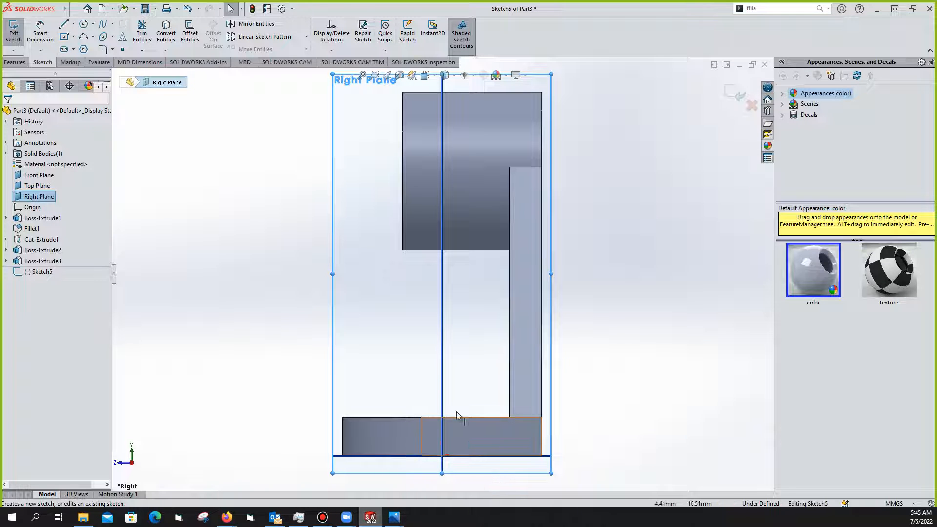
click(64, 24)
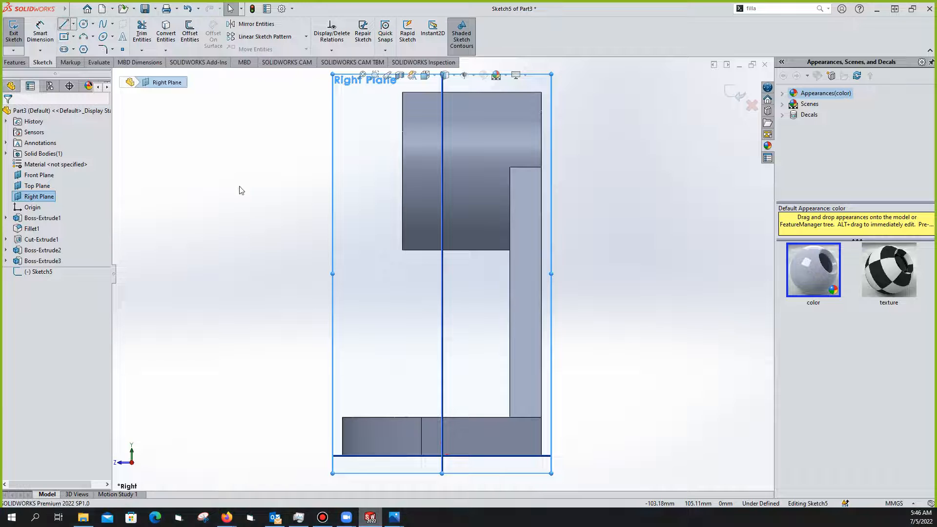
click(402, 250)
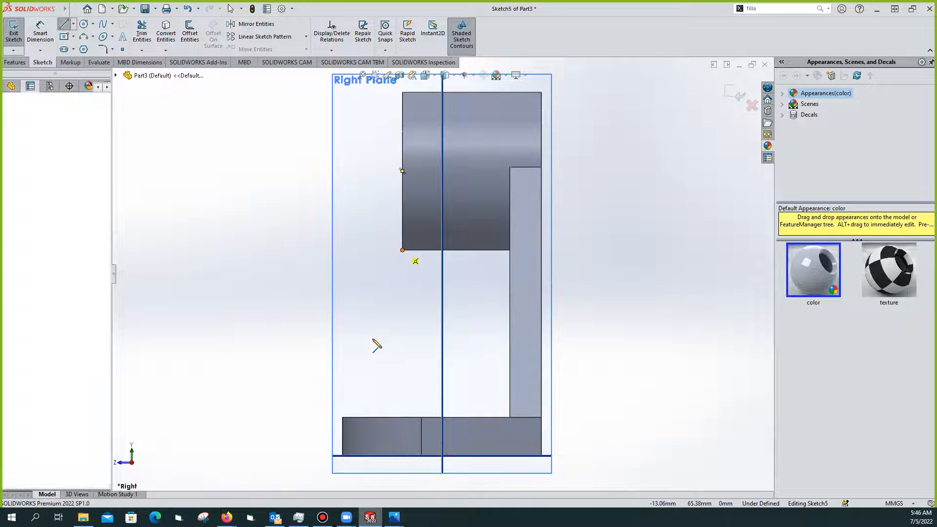
click(343, 418)
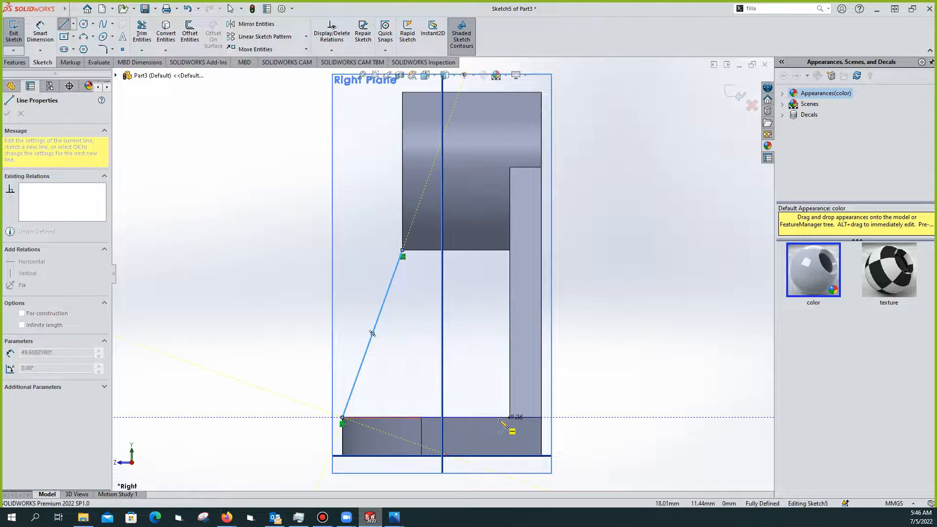
click(510, 418)
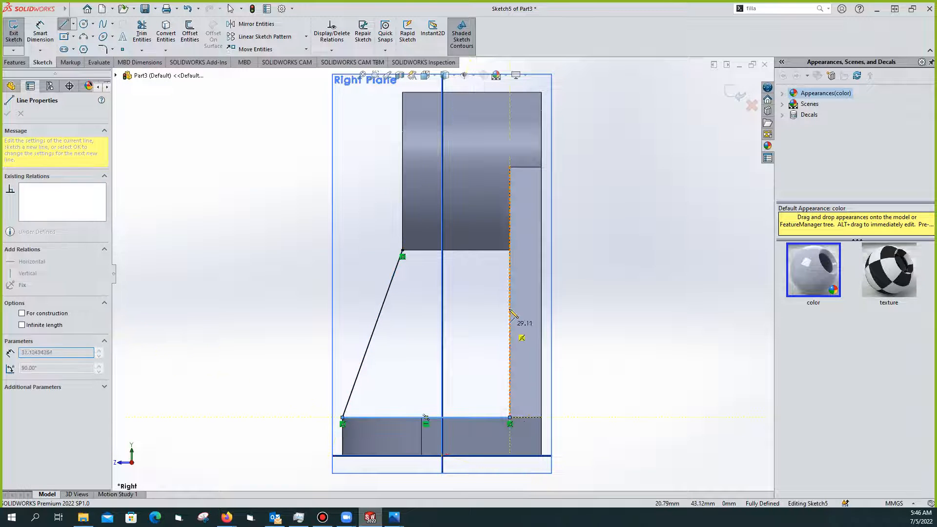
click(510, 250)
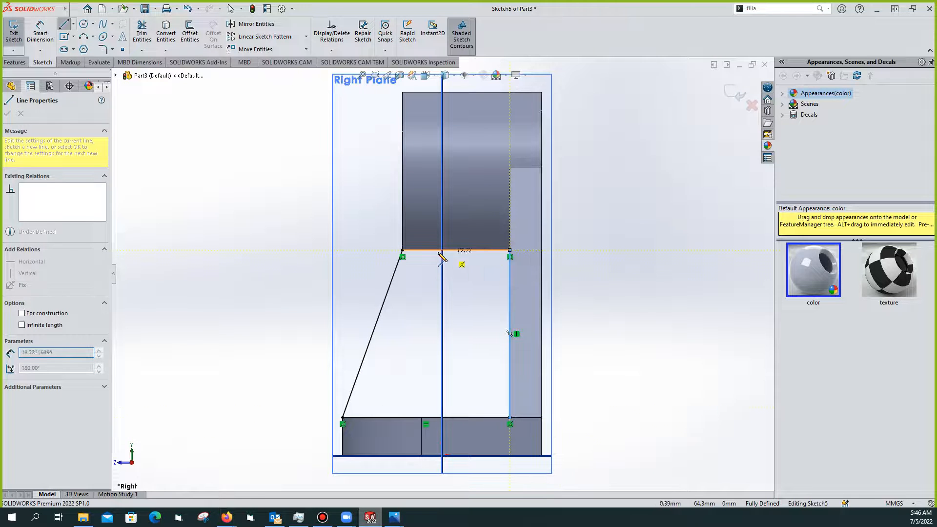
click(402, 251)
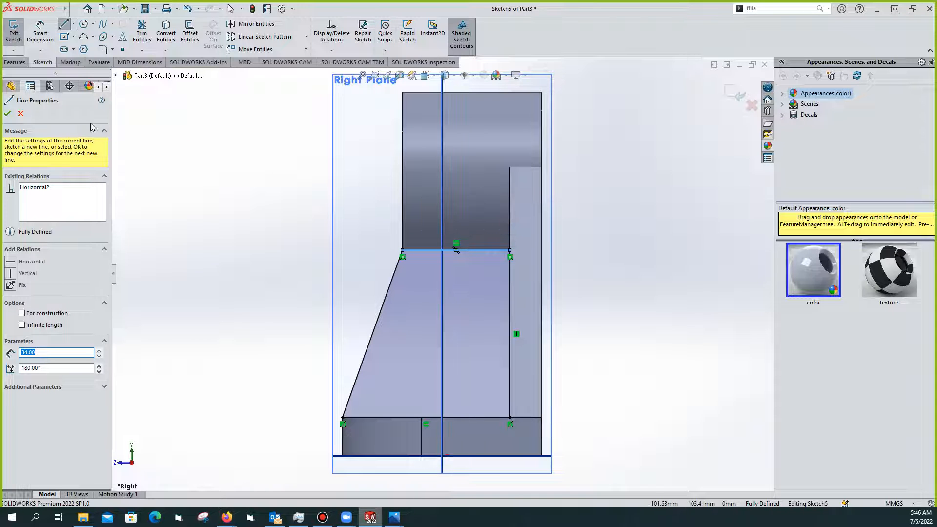
click(7, 114)
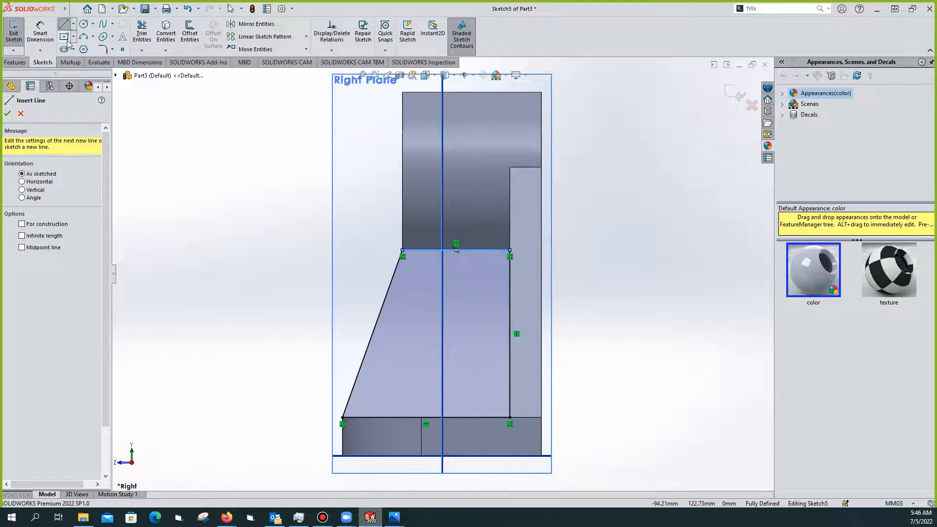
click(14, 32)
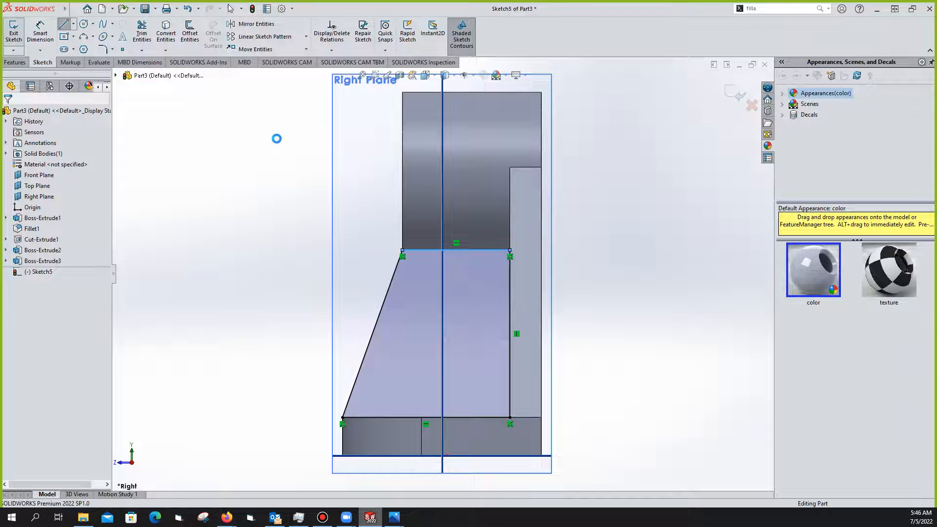
Extrude Sketch5 as a boss, Mid Plane at 10 mm, and orbit to preview it
middle_drag(394, 171, 462, 192)
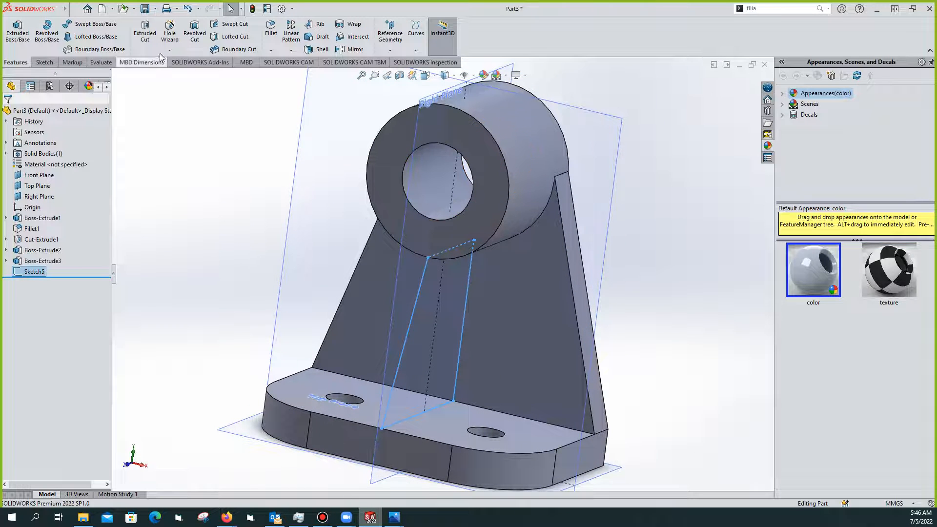
click(23, 32)
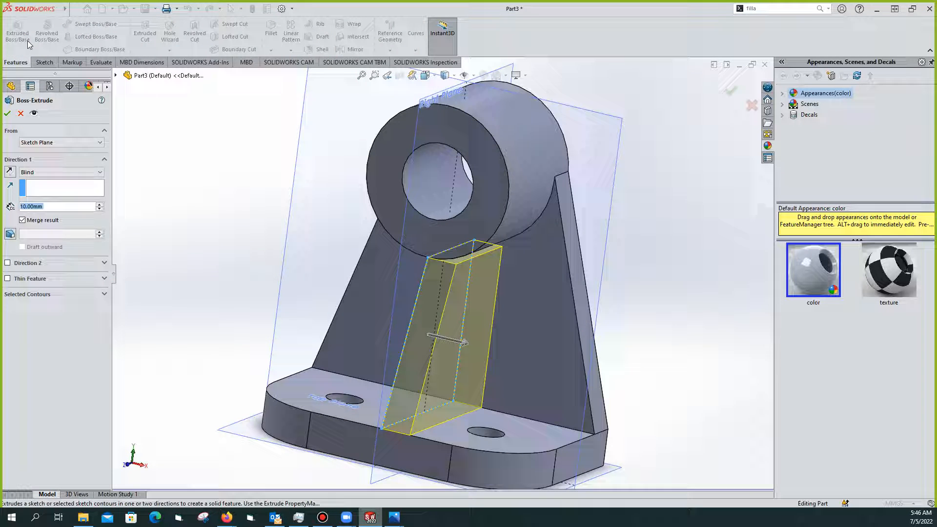
click(99, 173)
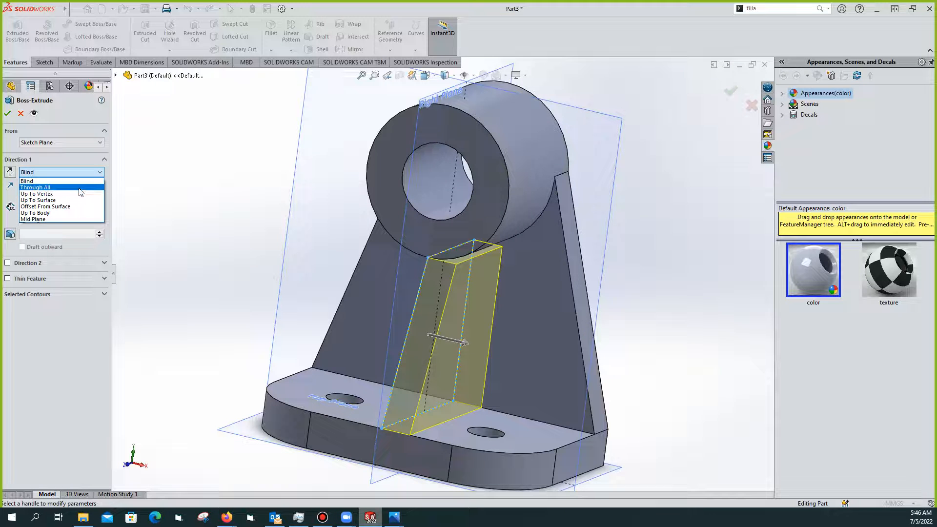
click(58, 220)
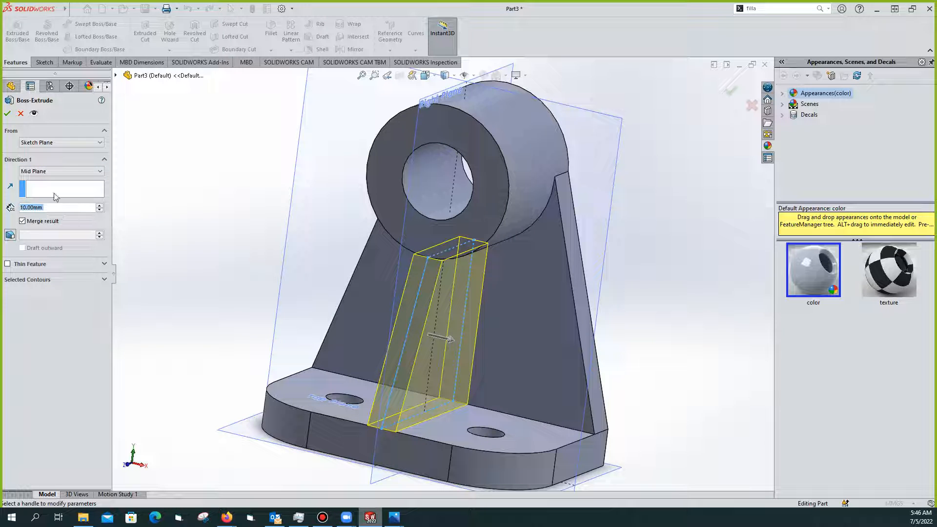
click(12, 113)
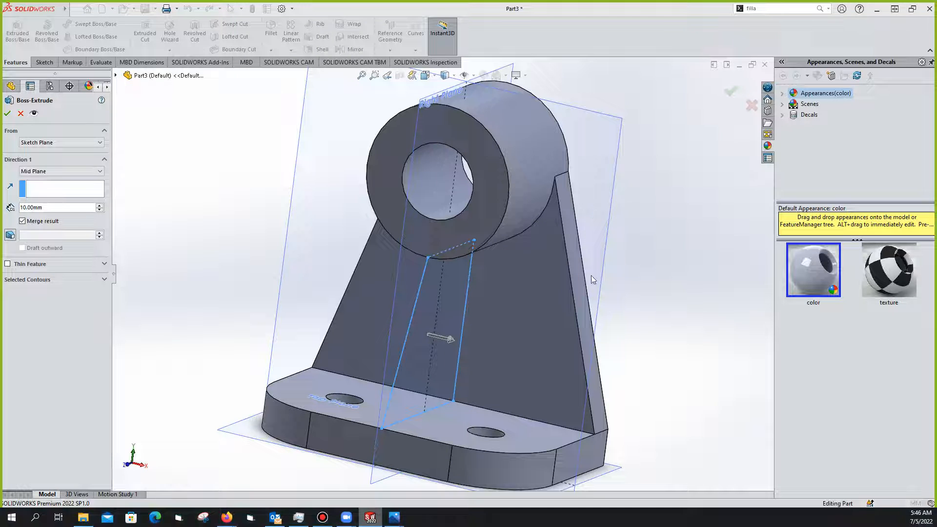
mouse_move(556, 270)
middle_down()
mouse_move(528, 278)
mouse_move(545, 283)
middle_up()
middle_drag(466, 286, 484, 276)
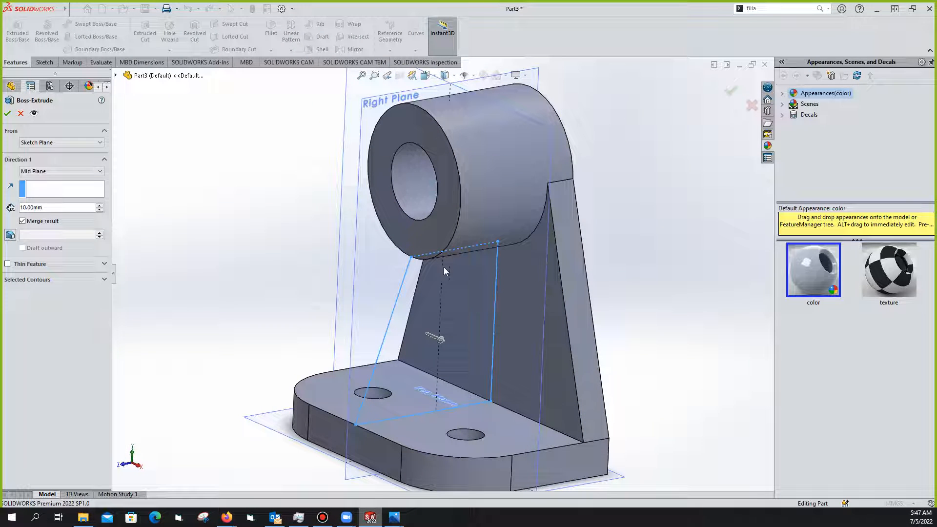
Try confirming the 10 mm mid-plane web extrusion, inspect the zero-thickness error, then cancel it
click(7, 115)
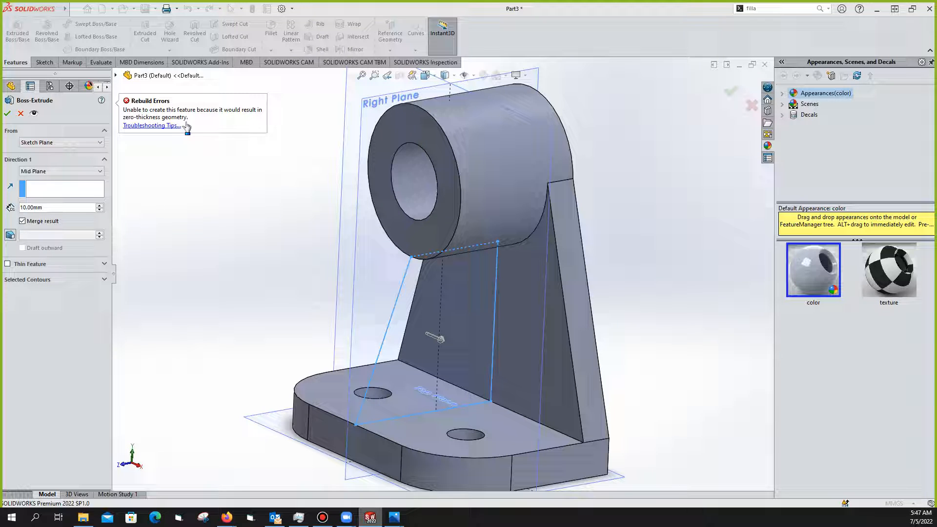
click(522, 248)
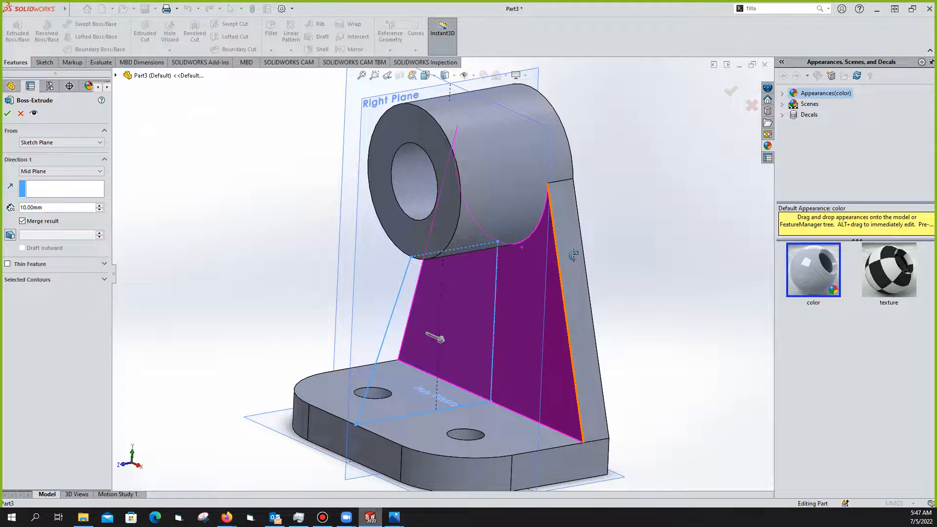
middle_drag(482, 270, 477, 238)
scroll(416, 224, down, 2)
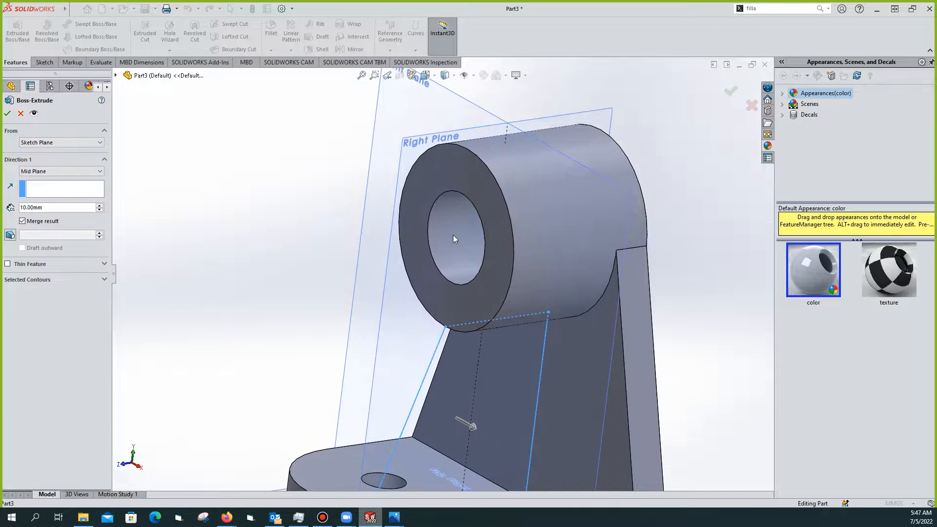
scroll(448, 232, up, 1)
middle_drag(474, 248, 452, 227)
scroll(476, 244, down, 2)
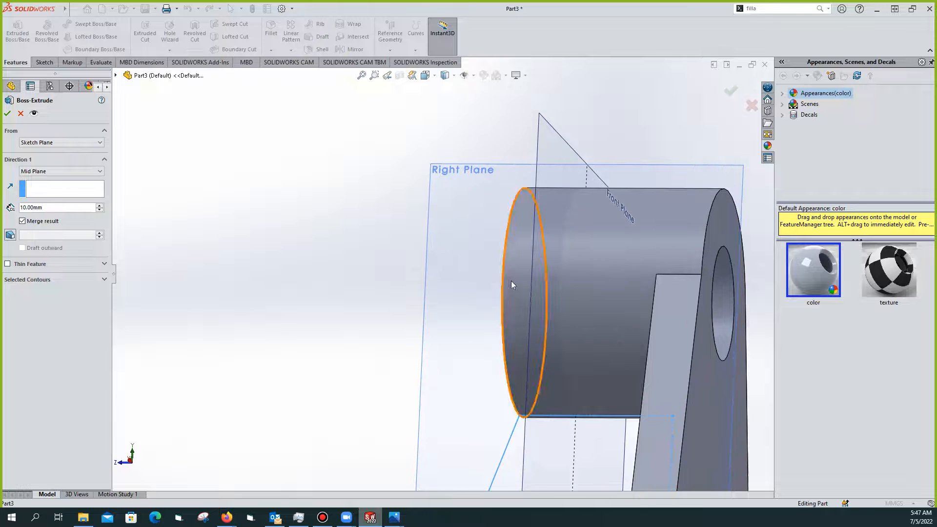
scroll(466, 243, up, 1)
scroll(466, 245, up, 3)
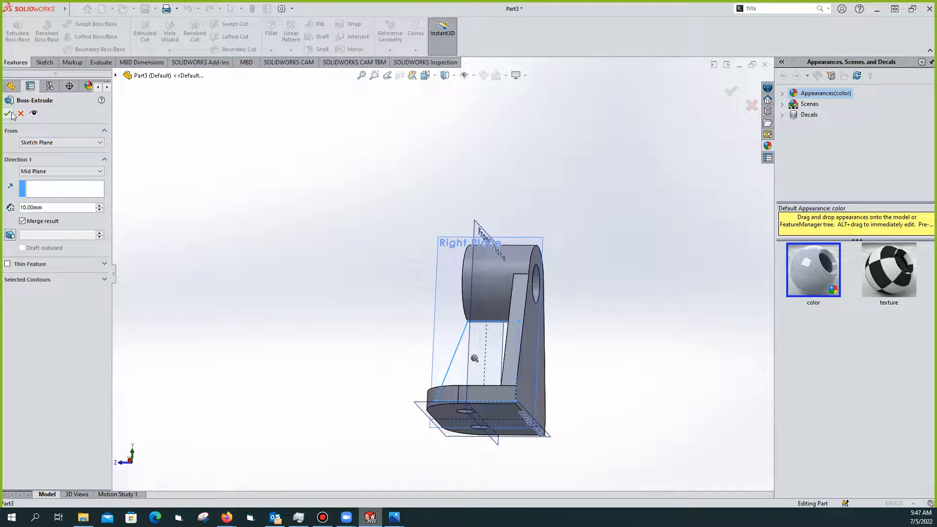
click(20, 113)
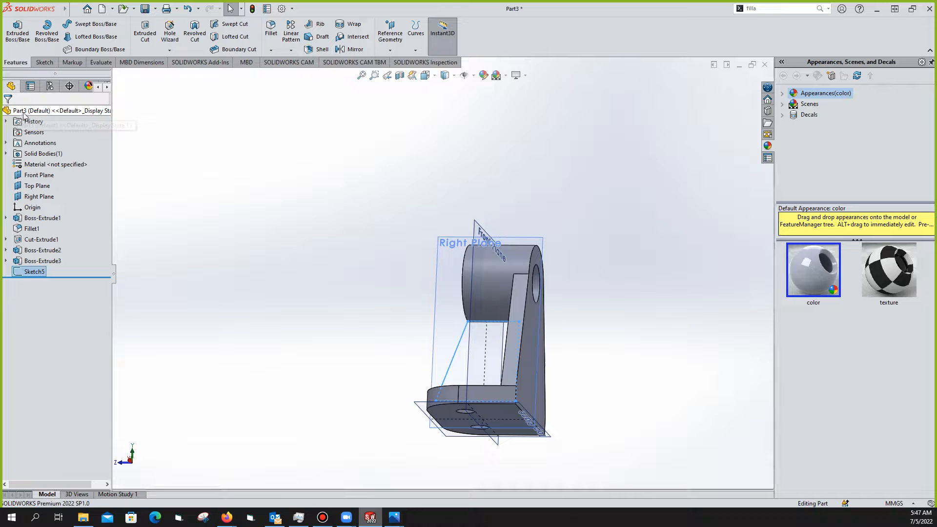
right_click(28, 272)
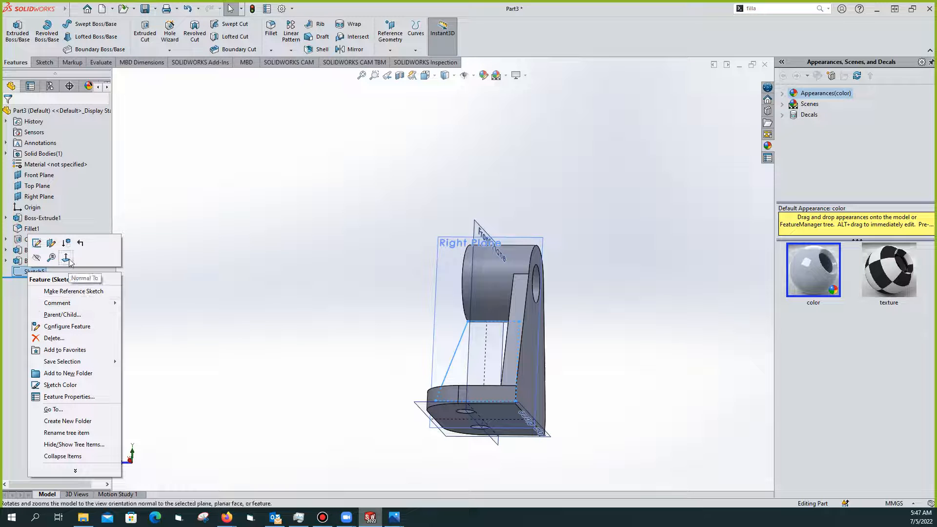
Edit Sketch5, check the top horizontal line's endpoint, and delete that line
click(37, 245)
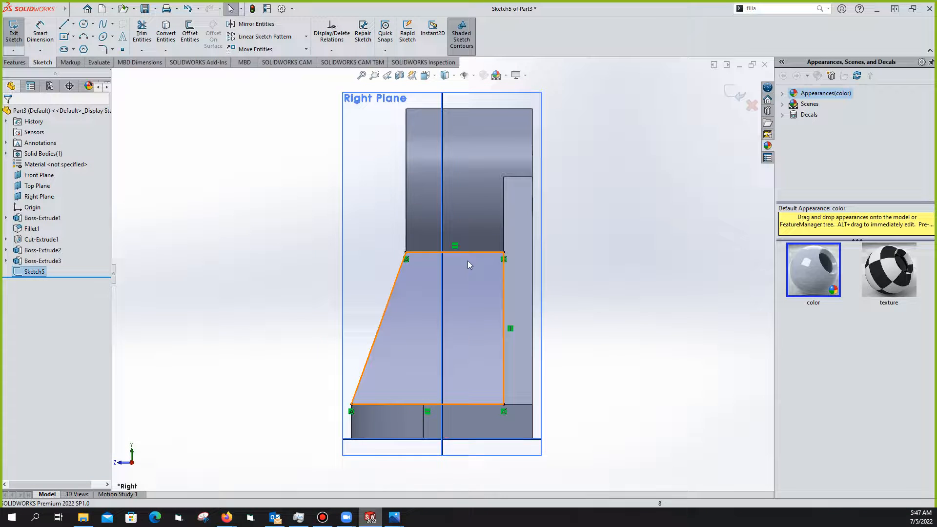
scroll(452, 266, down, 4)
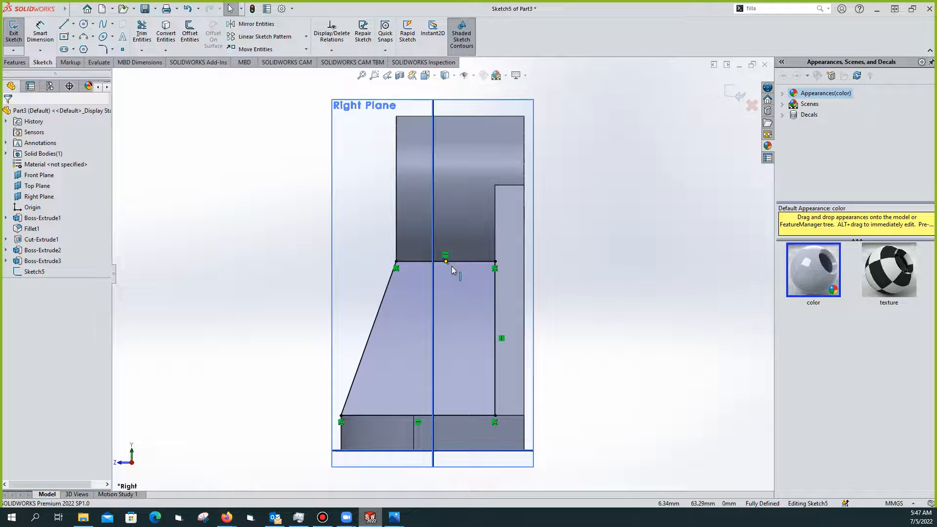
scroll(452, 265, down, 1)
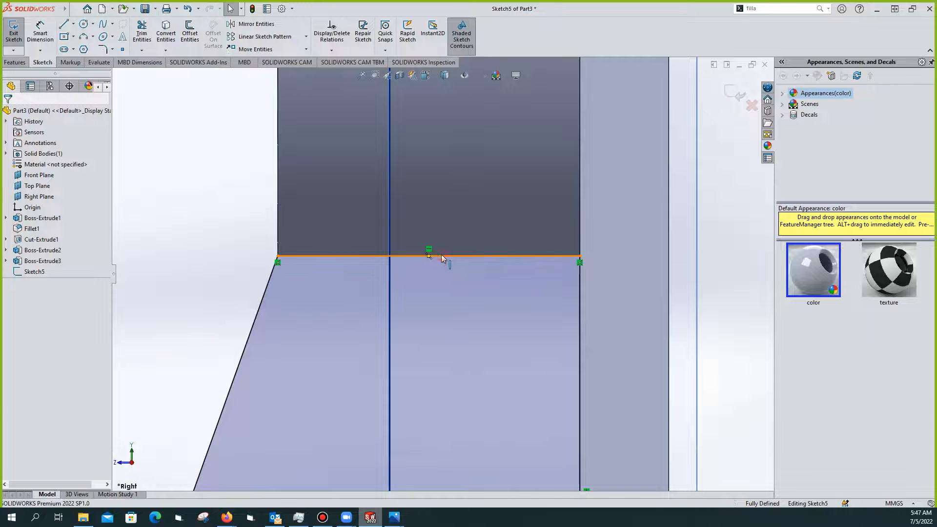
click(428, 256)
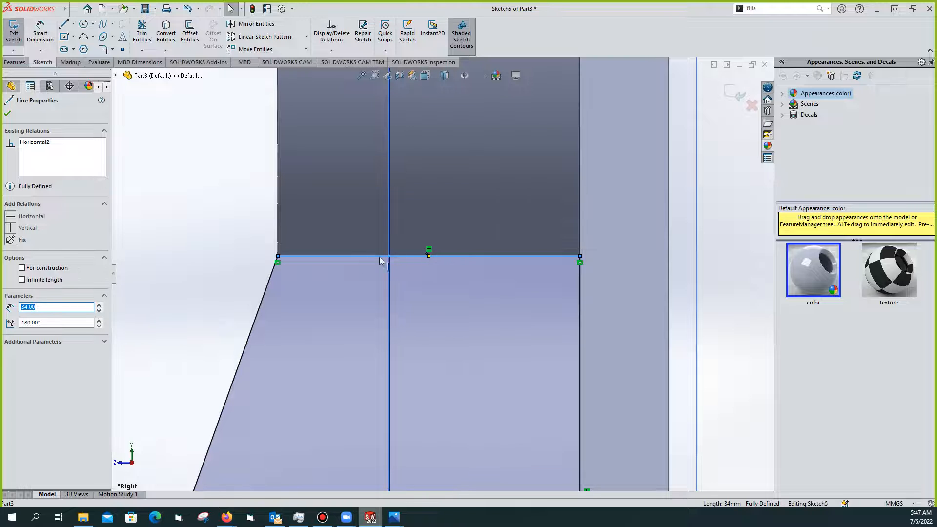
click(278, 256)
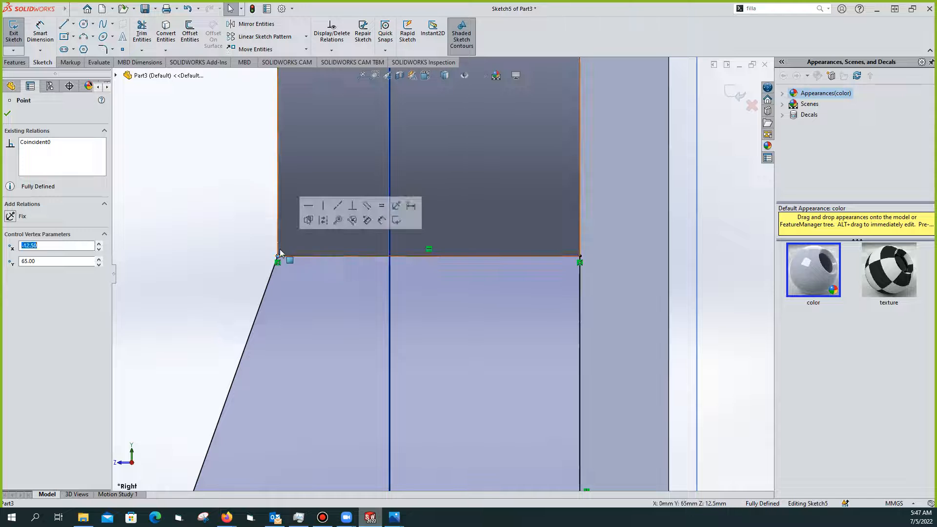
click(474, 257)
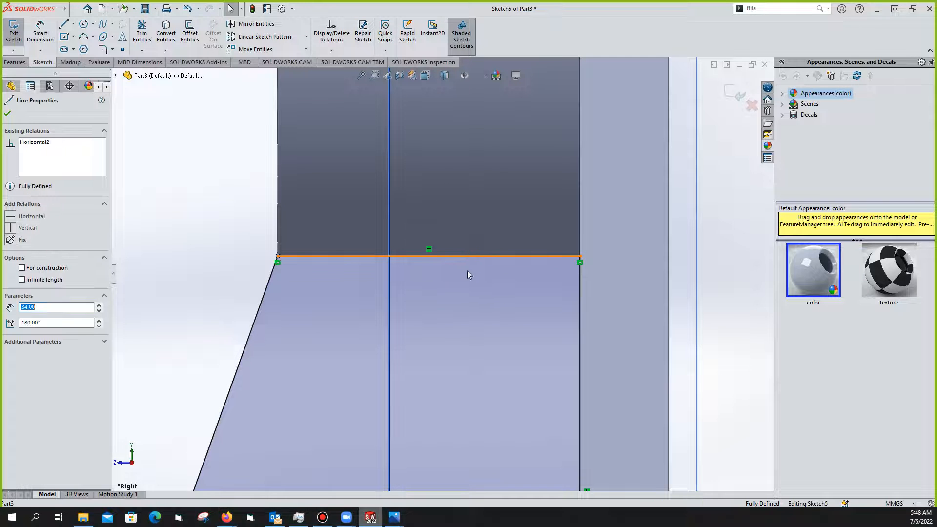
key(Delete)
scroll(469, 234, down, 5)
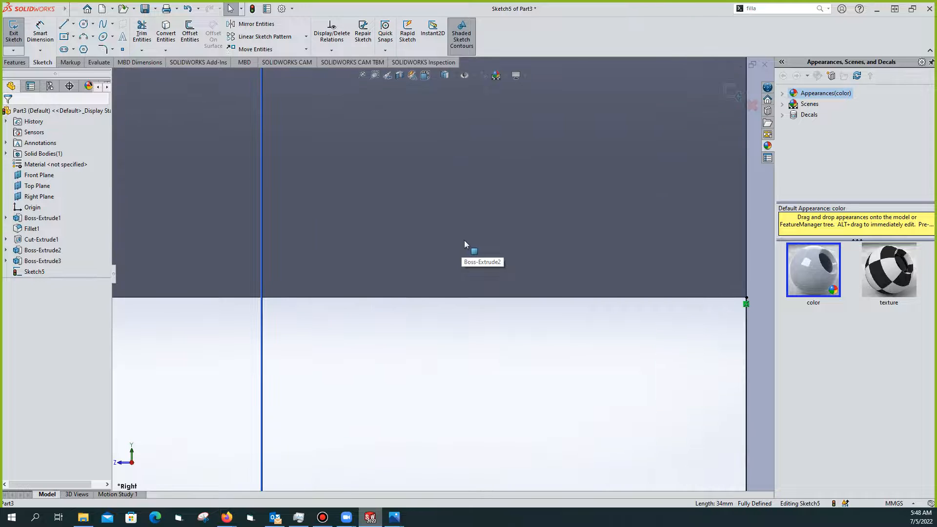
scroll(464, 242, up, 2)
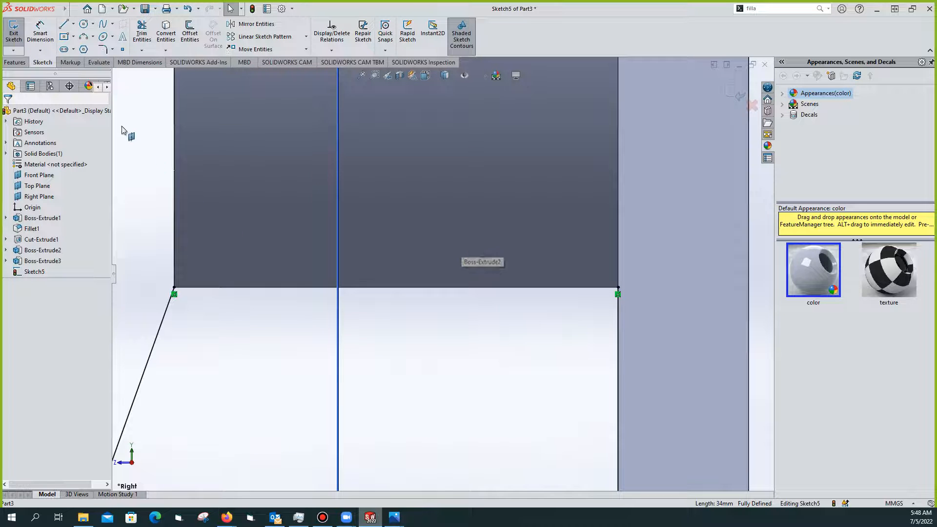
Redraw the top line from the slanted line's upper end to the right corner
click(64, 24)
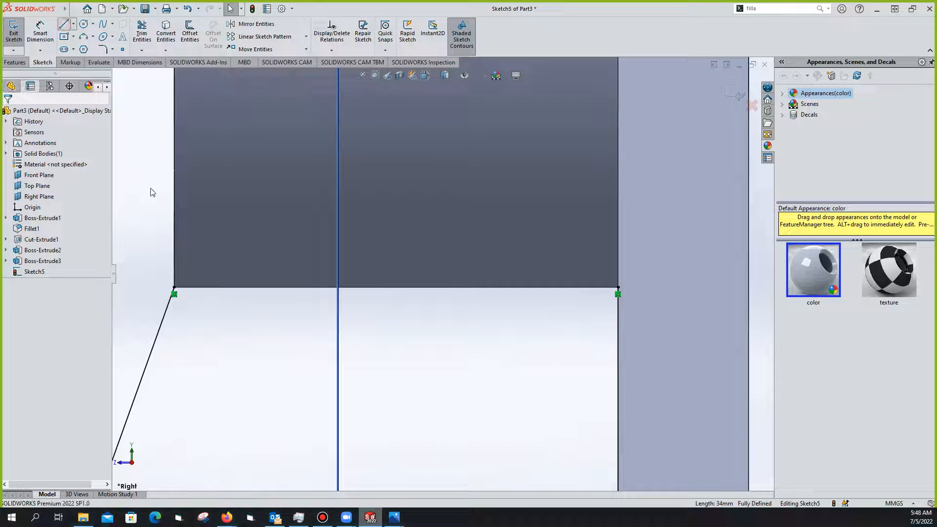
click(175, 288)
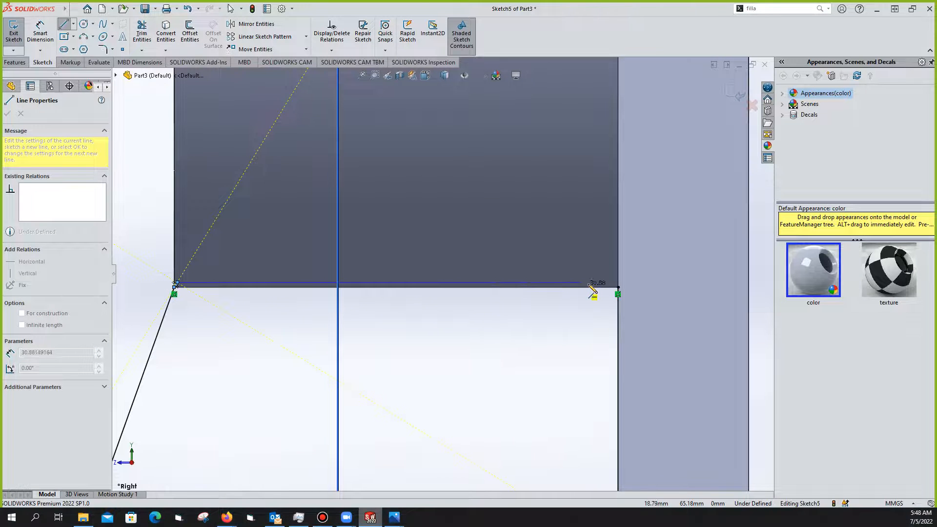
click(617, 284)
key(z)
click(568, 281)
scroll(551, 236, down, 3)
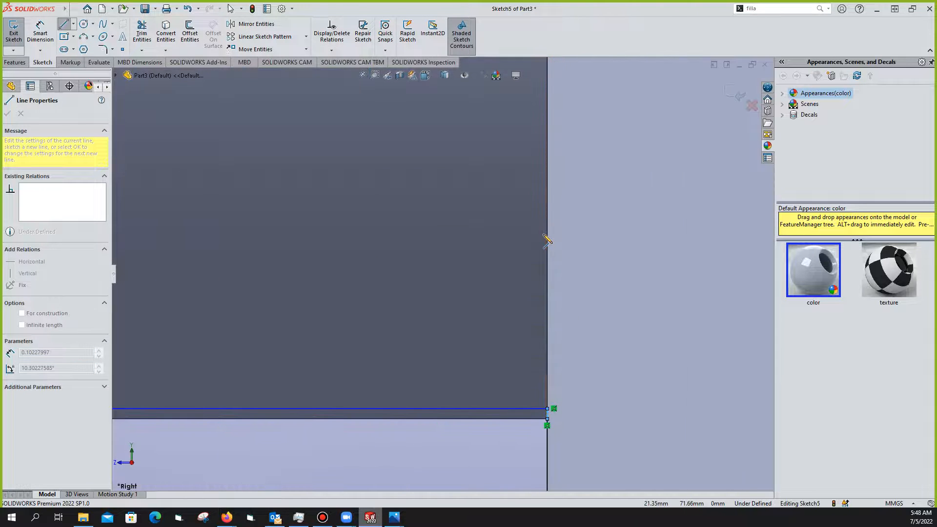
scroll(549, 237, up, 5)
scroll(548, 240, up, 5)
middle_drag(548, 240, 484, 397)
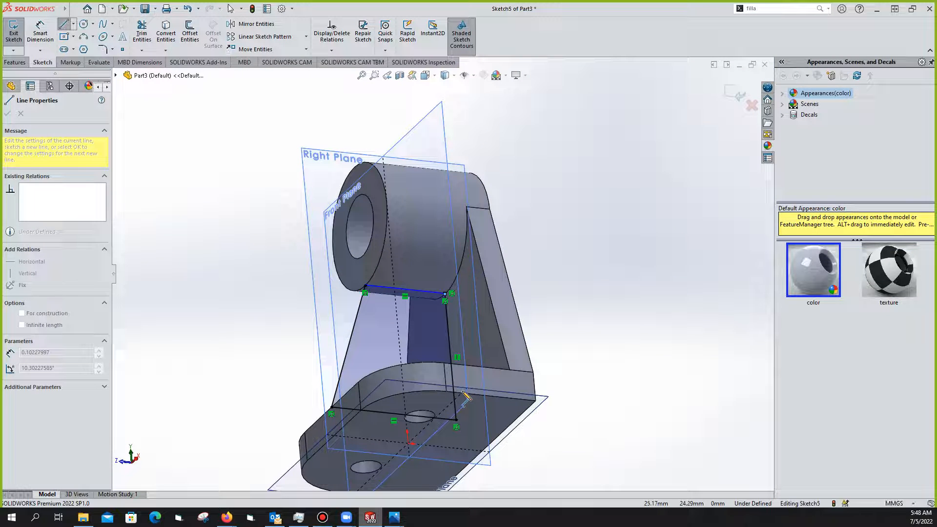
scroll(439, 317, up, 3)
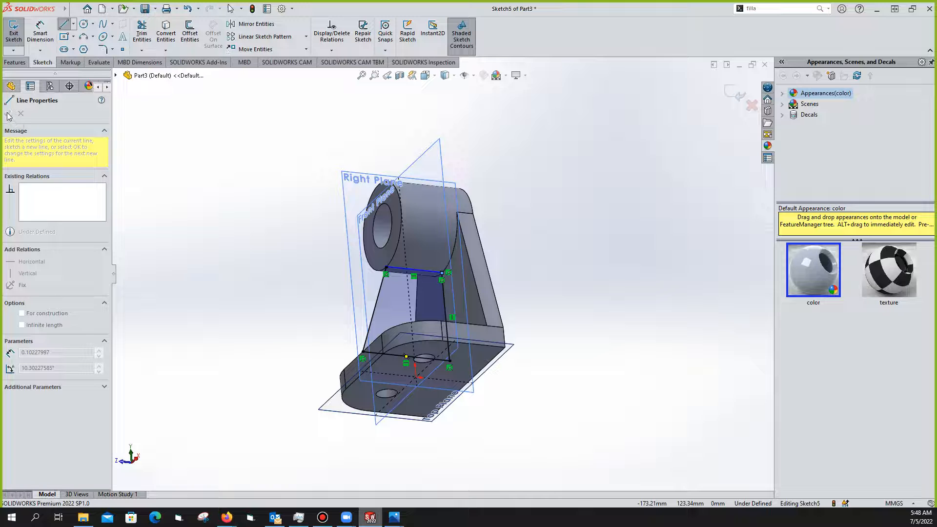
Stop line drawing, check the closed profile, and face Sketch5 head-on
key(Escape)
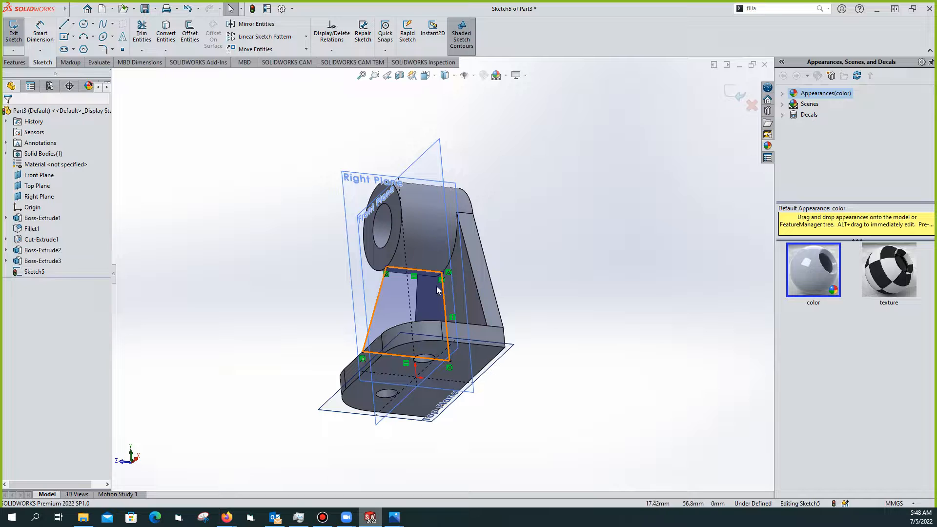
mouse_move(482, 282)
middle_down()
mouse_move(503, 293)
mouse_move(472, 315)
middle_up()
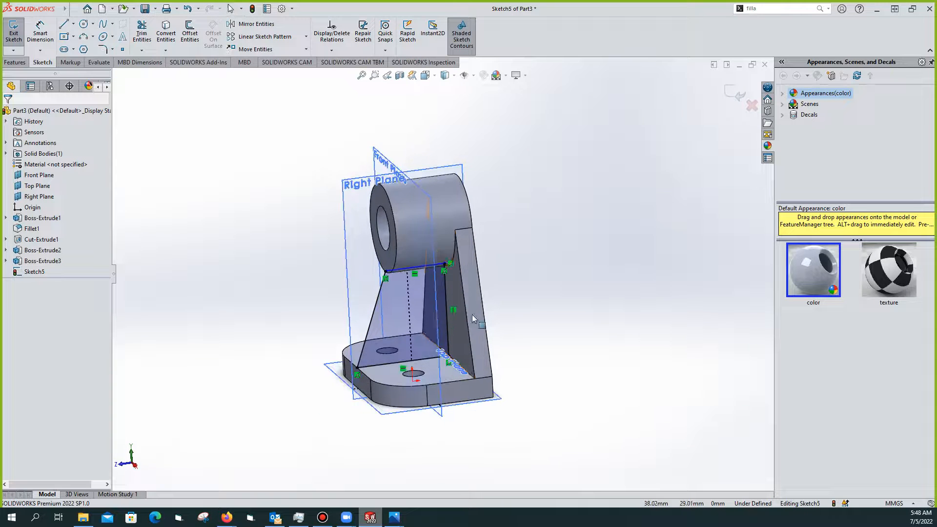
click(376, 307)
click(125, 257)
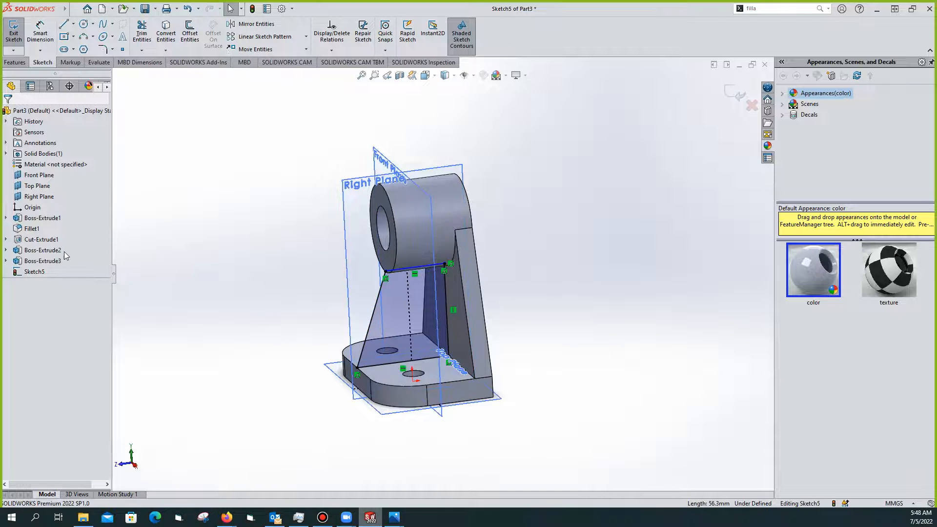
click(38, 272)
click(60, 257)
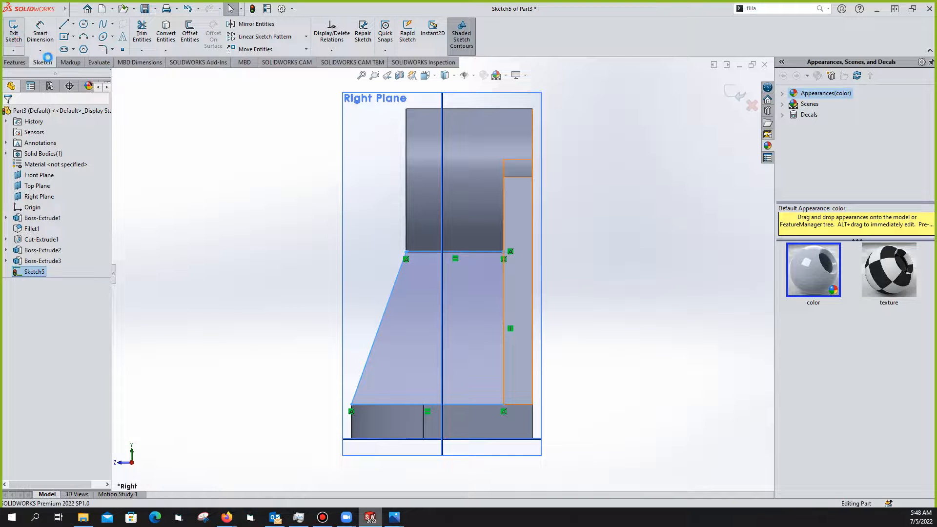
Exit Sketch5 and cancel a trial boss extrusion
click(15, 36)
click(13, 34)
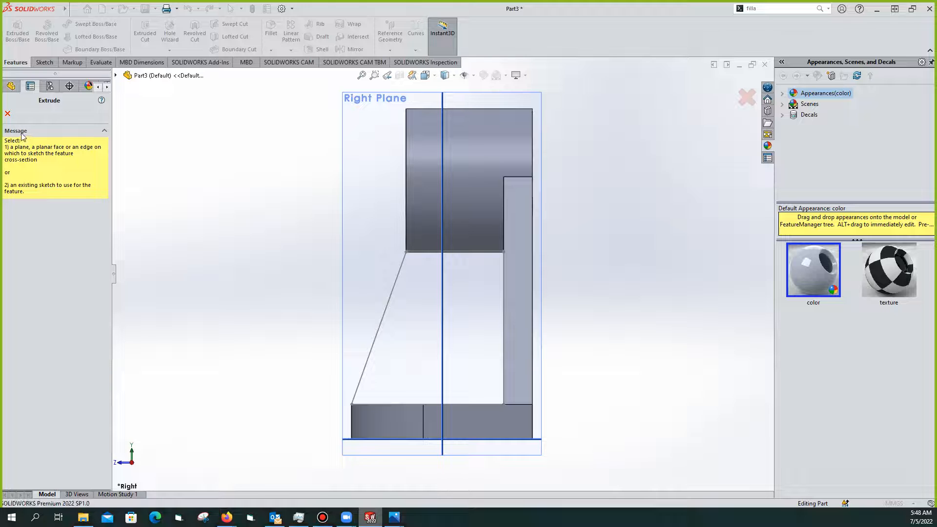
click(7, 113)
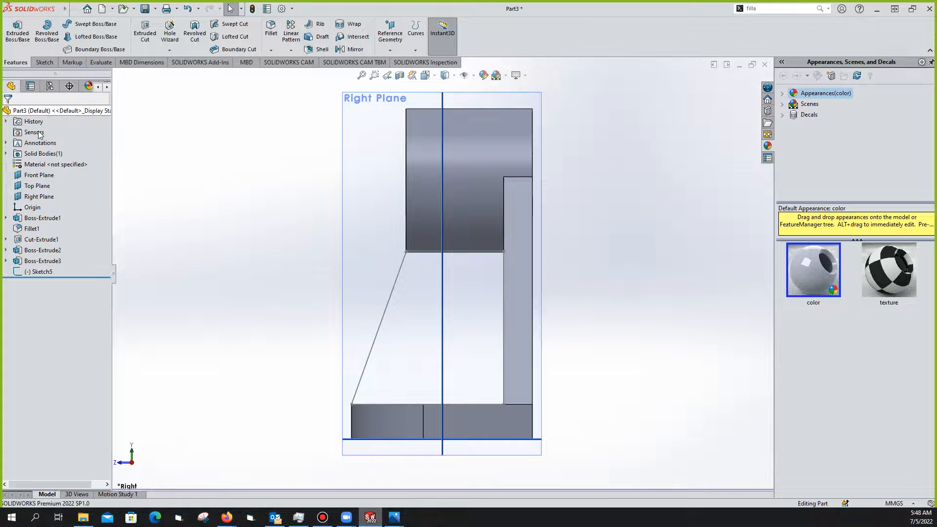
Rotate toward a top view, check the sloped line's length, and reopen Sketch5 for editing
middle_click(414, 241)
middle_drag(412, 241, 485, 166)
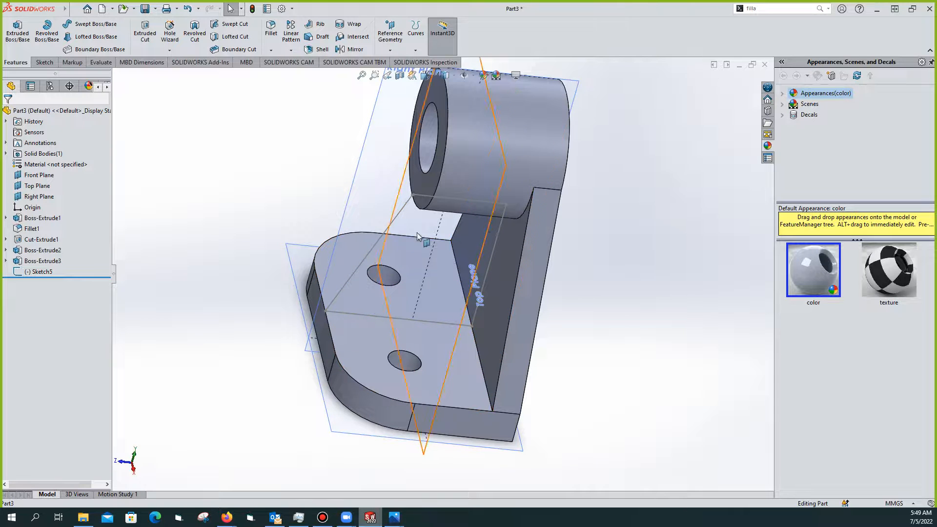
click(400, 213)
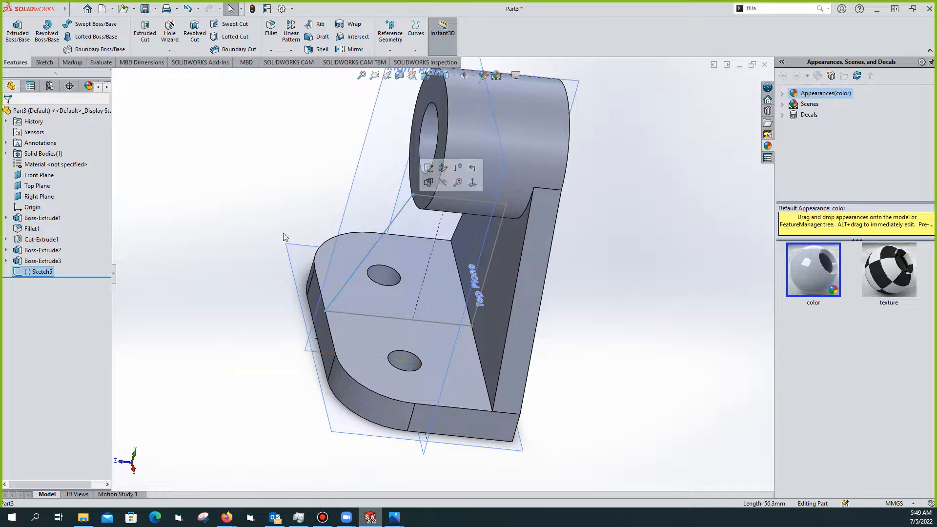
right_click(47, 275)
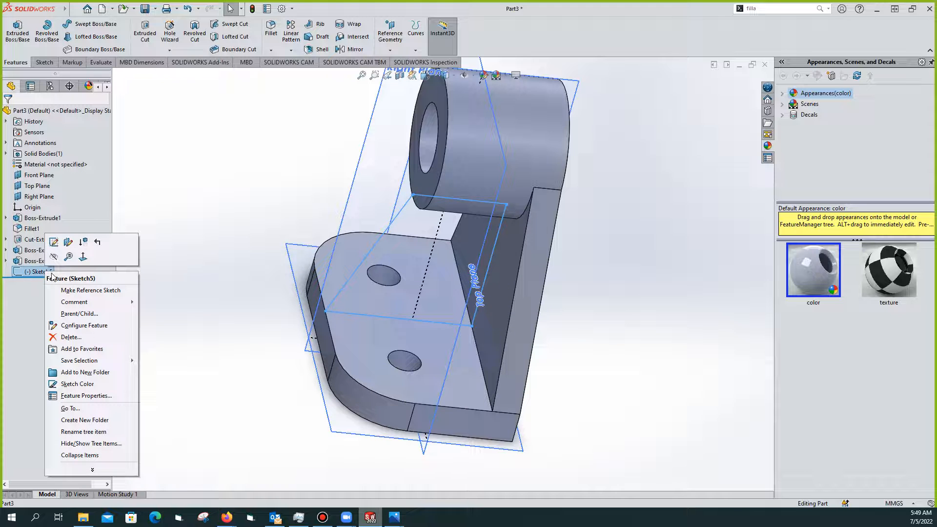
click(54, 242)
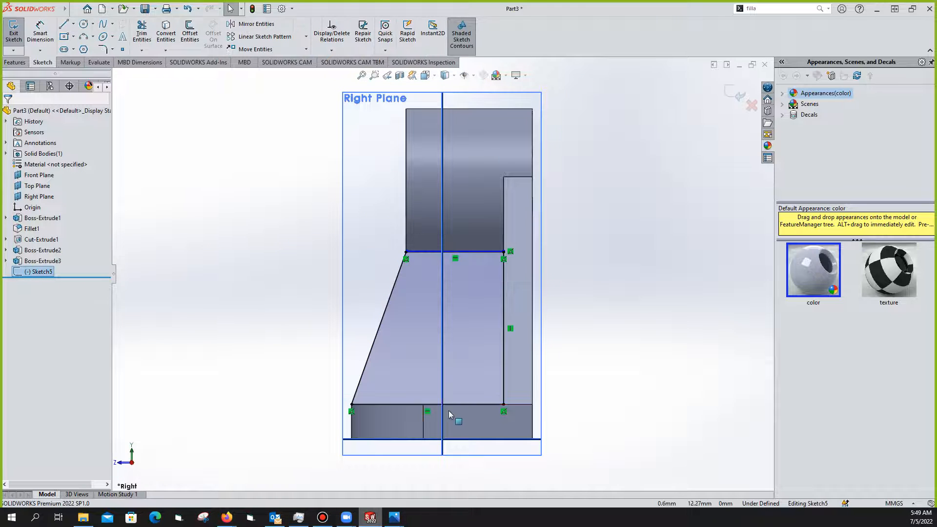
Inspect the web sketch's bottom line and bottom-left corner point position
click(395, 405)
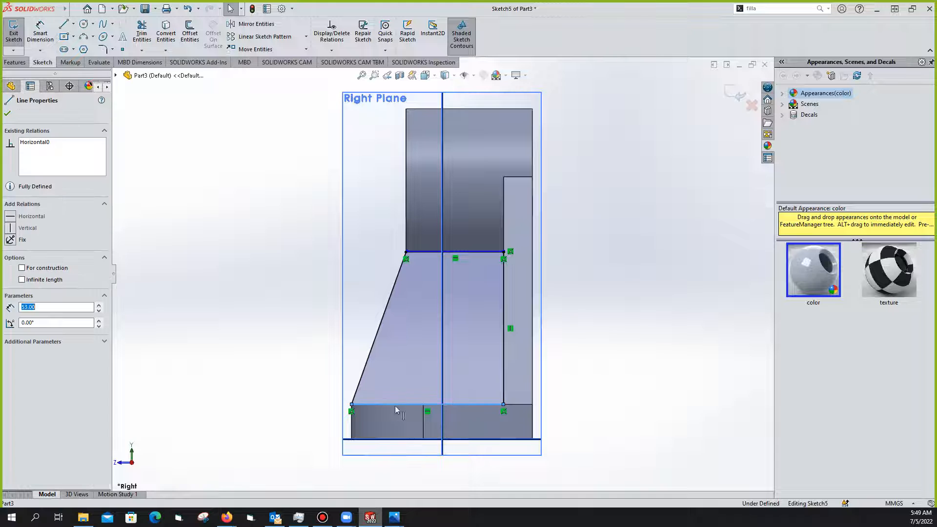
click(352, 405)
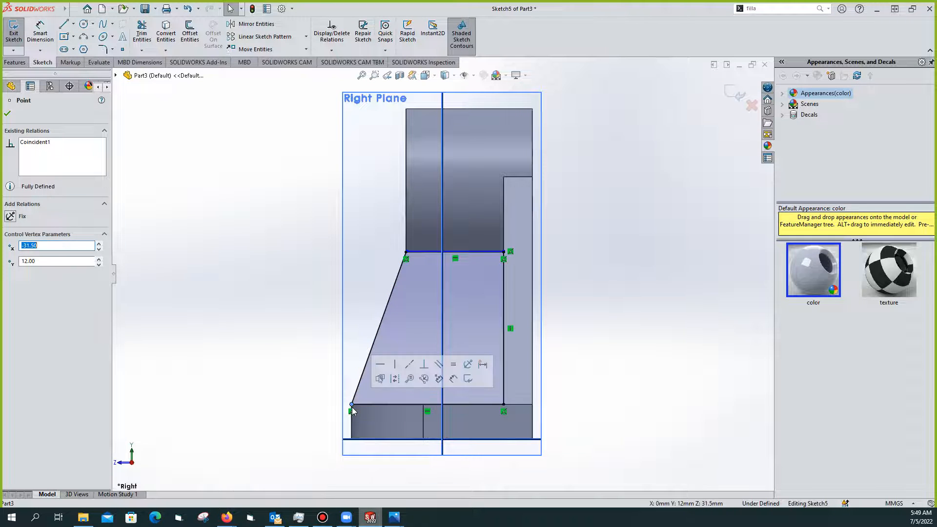
scroll(503, 407, up, 2)
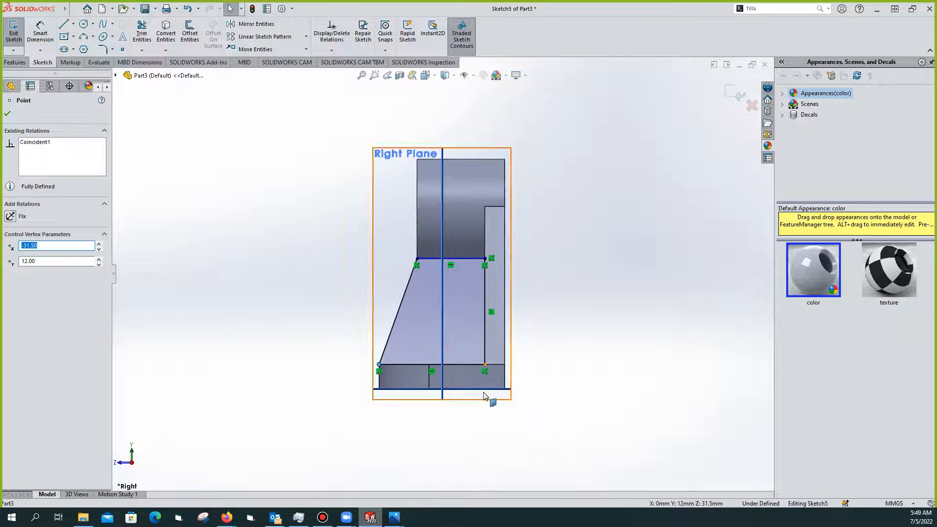
scroll(496, 402, up, 3)
scroll(487, 397, down, 5)
mouse_move(415, 188)
middle_down()
mouse_move(420, 240)
mouse_move(418, 230)
middle_up()
scroll(415, 223, down, 1)
scroll(415, 223, up, 5)
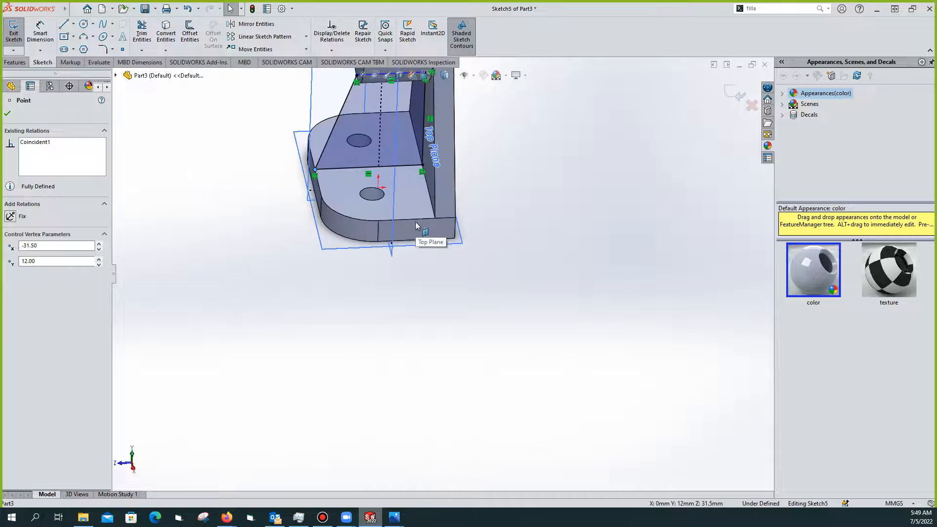
key(Escape)
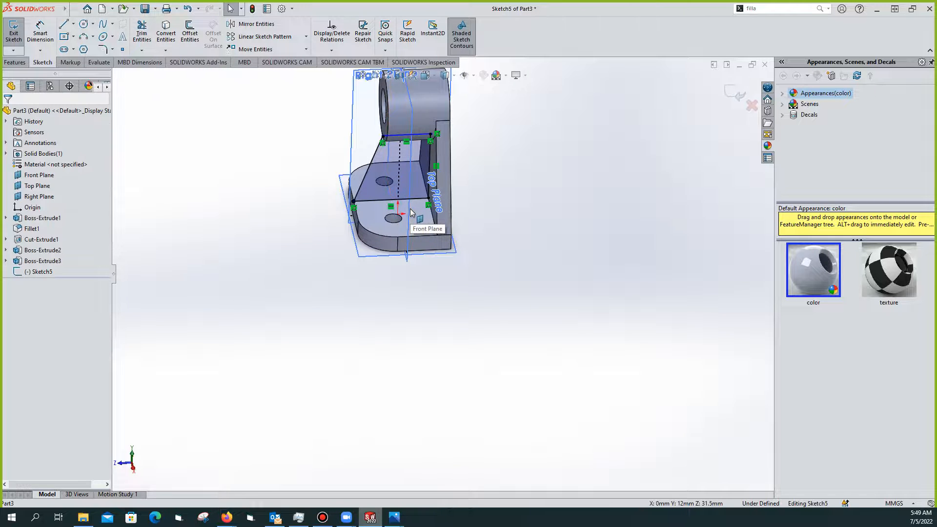
Select Sketch5, exit the sketch, and cancel an extrusion started without a sketch
click(36, 272)
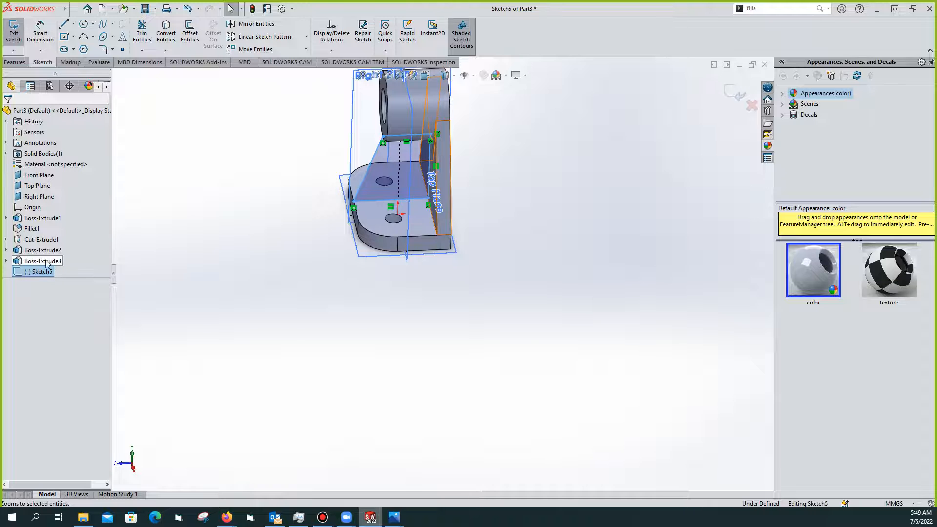
click(15, 36)
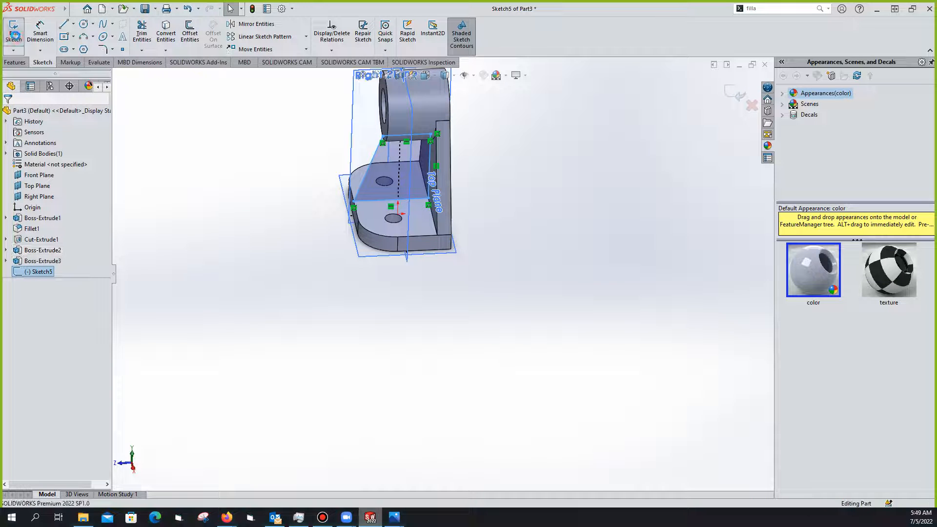
click(18, 35)
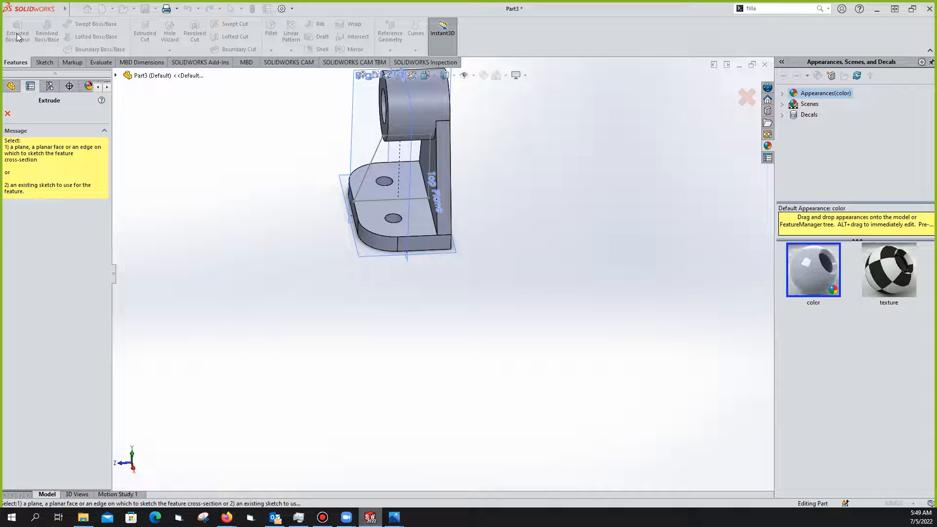
click(8, 113)
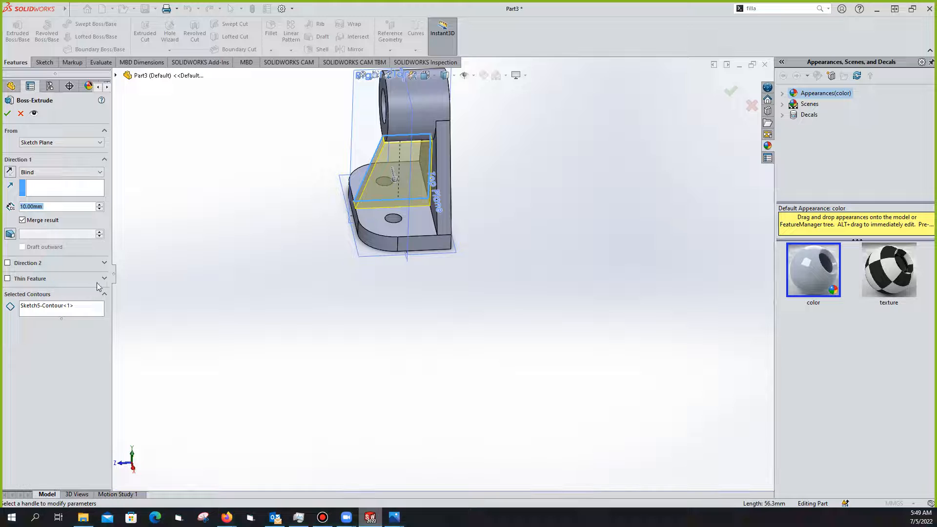
Extrude Sketch5 Mid Plane at 10 mm, creating the central rib as Boss-Extrude6
click(91, 173)
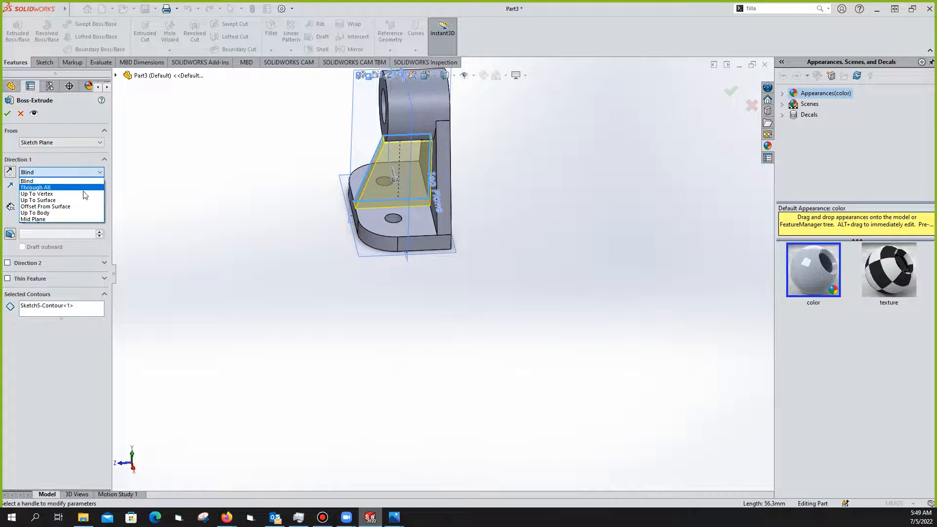
click(56, 218)
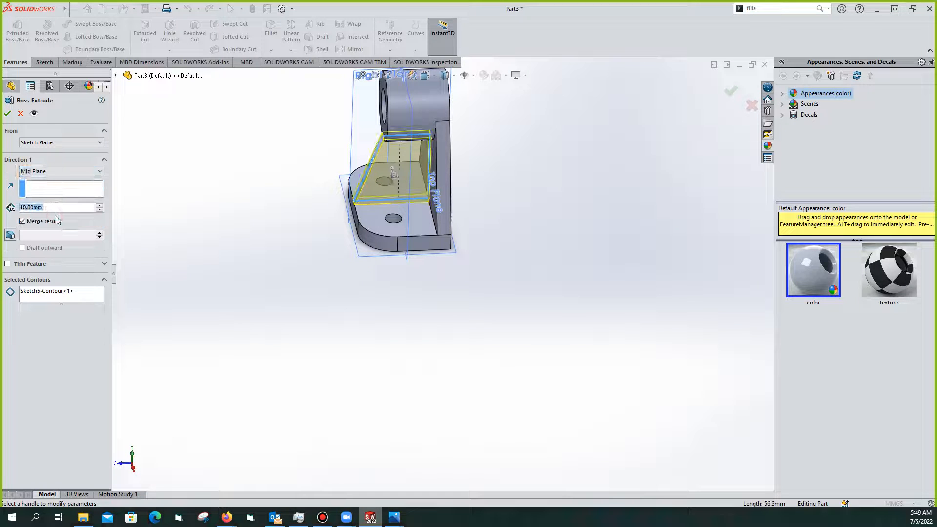
click(8, 112)
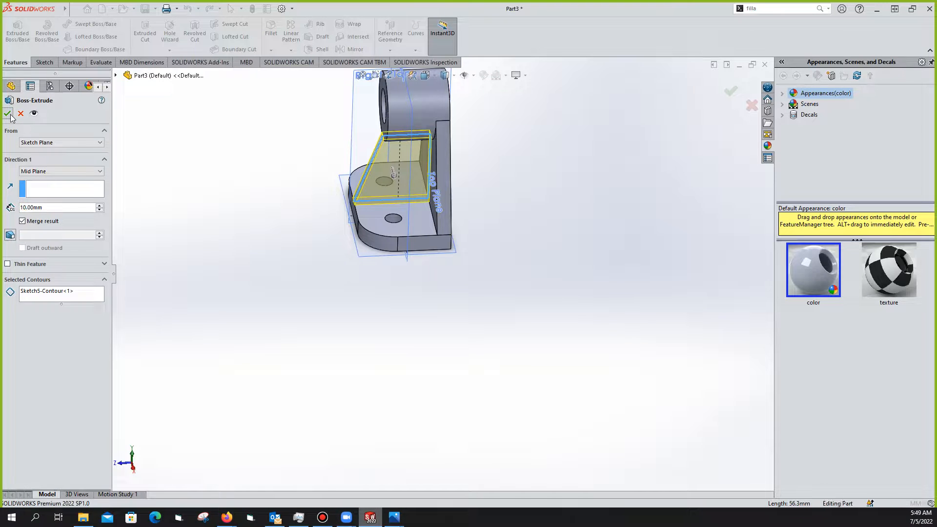
middle_drag(458, 212, 519, 247)
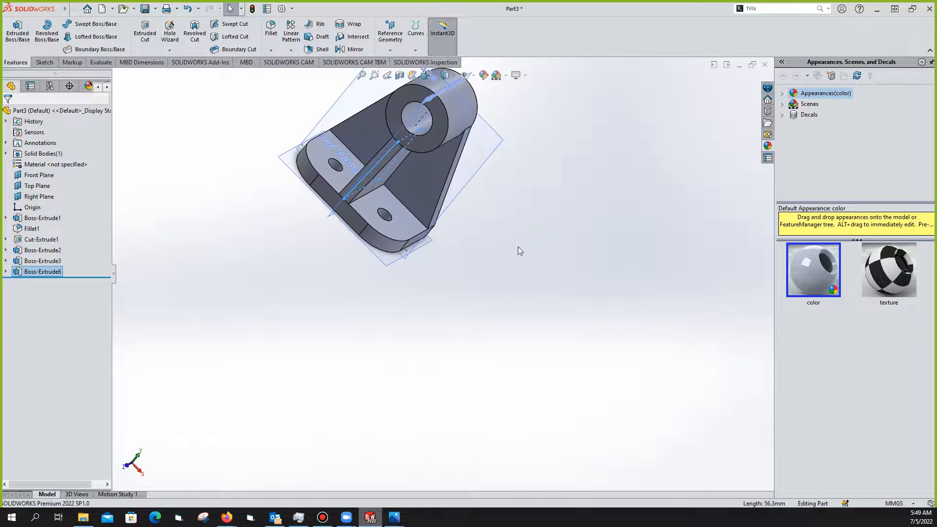
Orbit and zoom around the bracket to inspect the new rib and bore
scroll(359, 162, up, 3)
scroll(421, 219, up, 3)
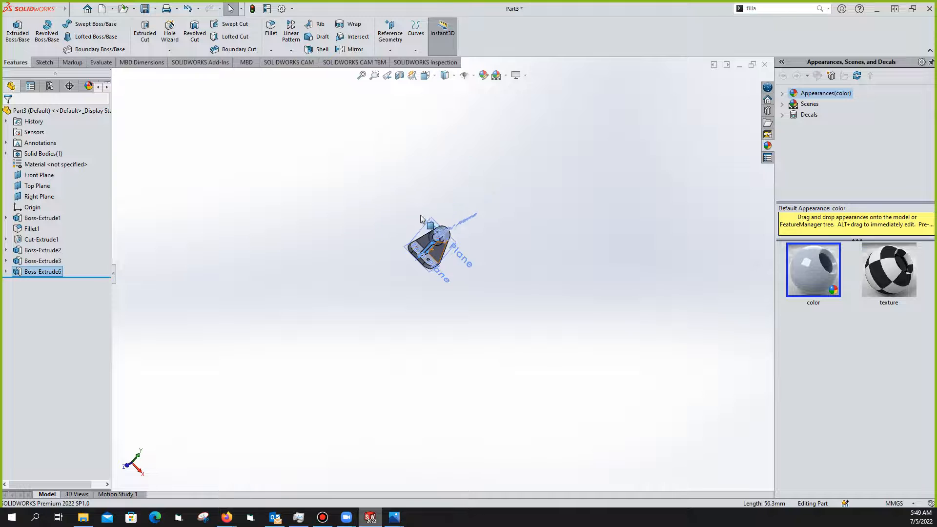
scroll(428, 220, down, 2)
scroll(449, 305, down, 3)
scroll(444, 312, down, 3)
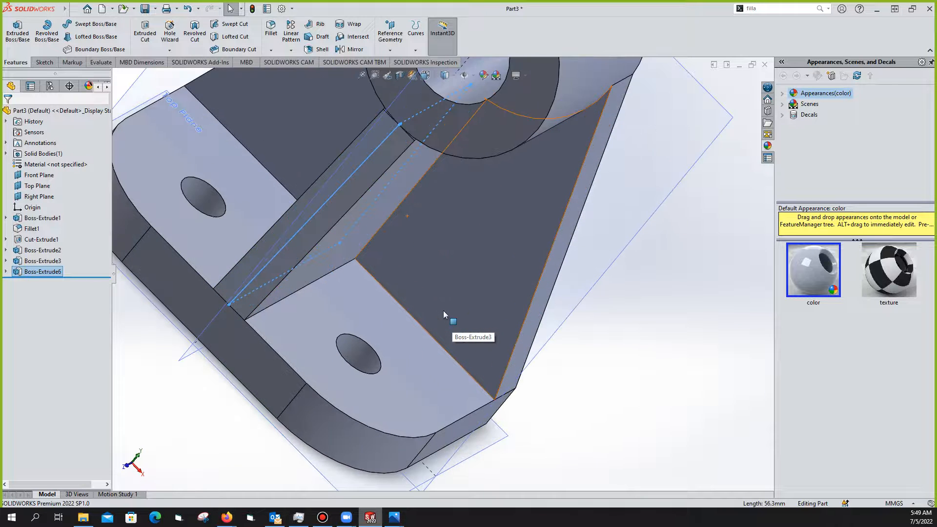
scroll(438, 302, up, 3)
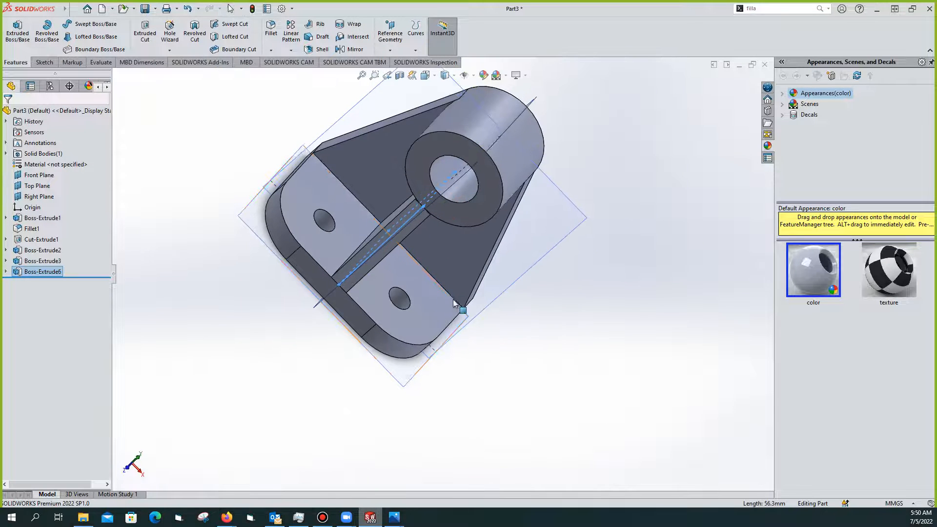
middle_drag(437, 264, 436, 218)
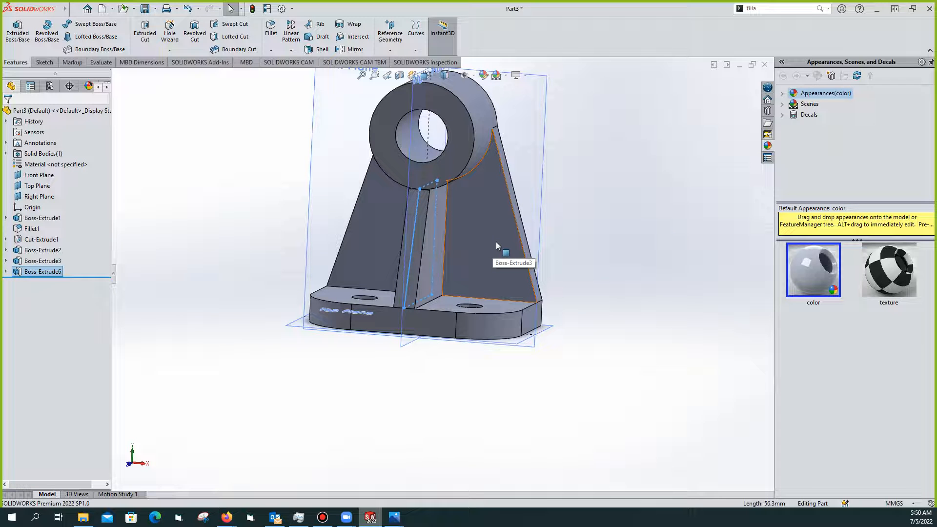
middle_drag(483, 271, 408, 310)
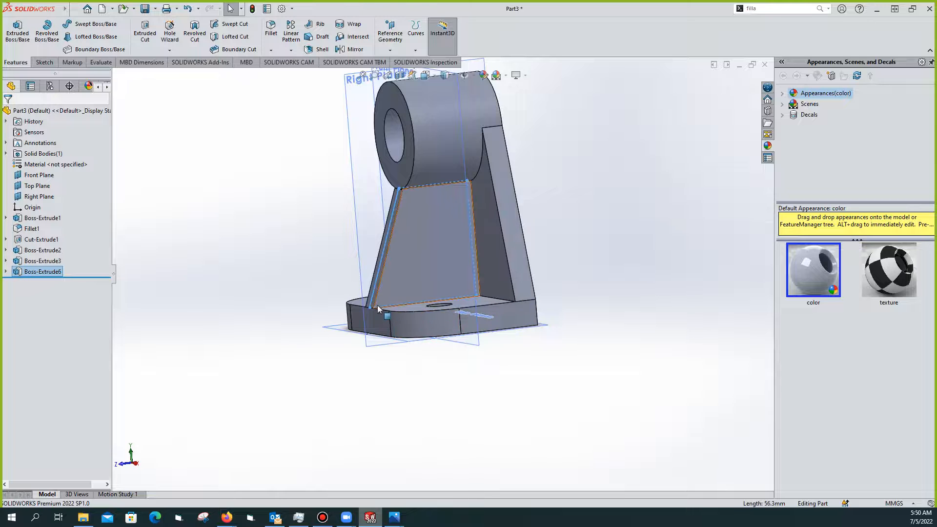
middle_drag(378, 315, 387, 259)
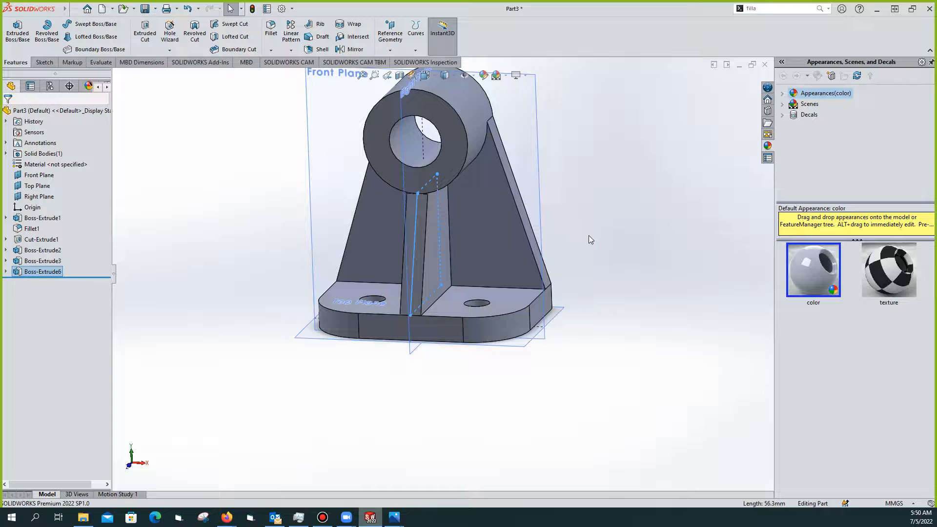
Switch to the exercise 1.jpeg reference drawing in Photos
scroll(609, 234, up, 4)
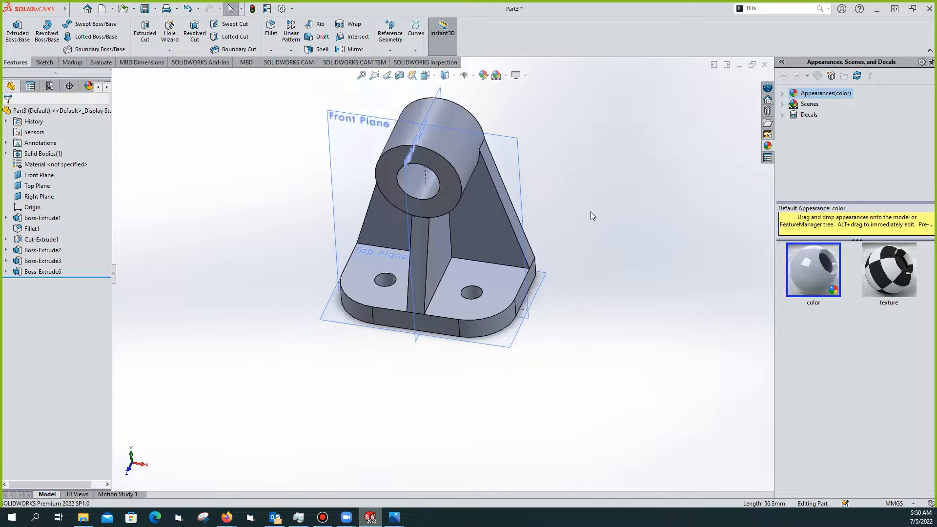
mouse_move(395, 517)
click(470, 457)
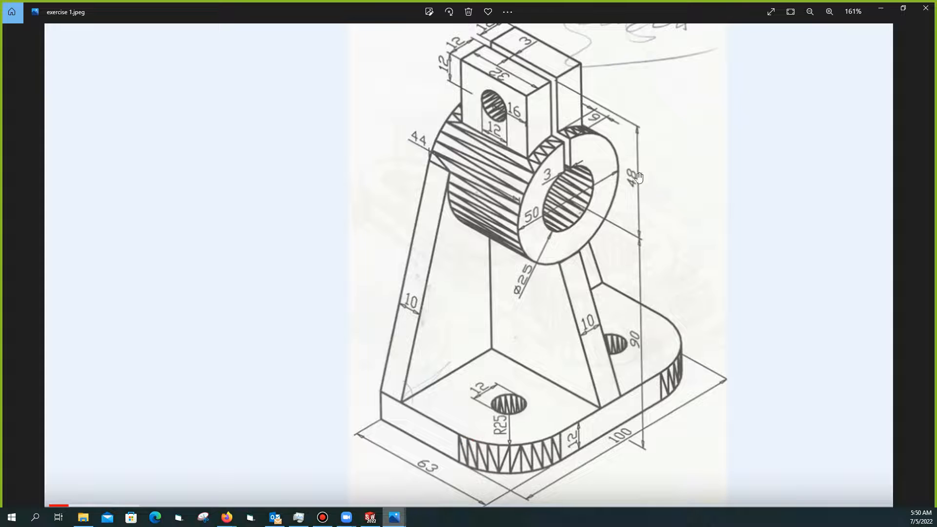
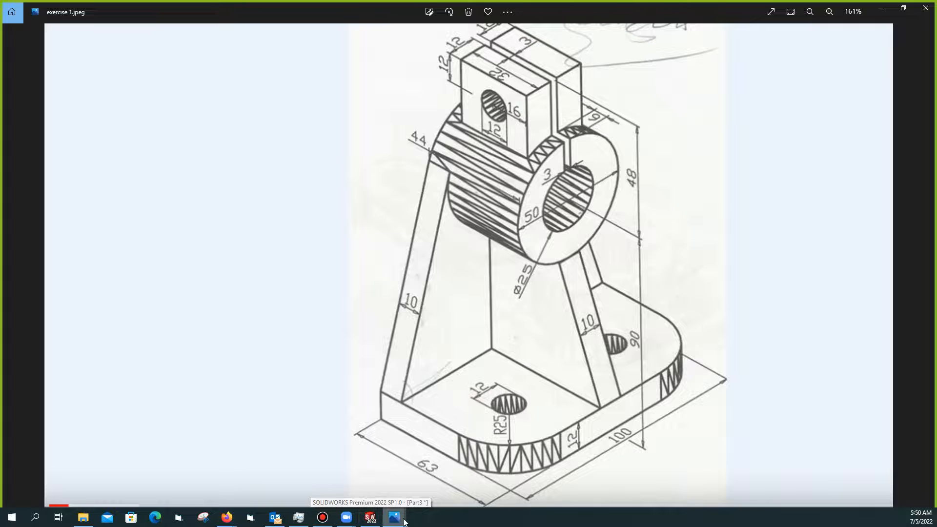
Return from the exercise 1.jpeg drawing to the SOLIDWORKS part and orbit it slightly
mouse_move(394, 518)
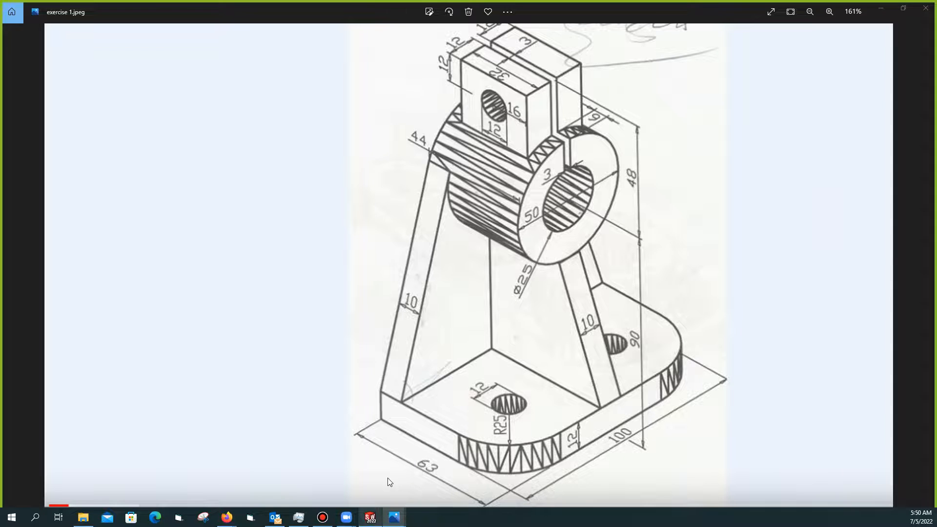
key(alt+Tab)
mouse_move(502, 203)
middle_down()
mouse_move(452, 231)
mouse_move(512, 226)
mouse_move(541, 211)
mouse_move(466, 217)
mouse_move(482, 223)
mouse_move(514, 191)
mouse_move(548, 181)
mouse_move(511, 234)
mouse_move(514, 203)
middle_up()
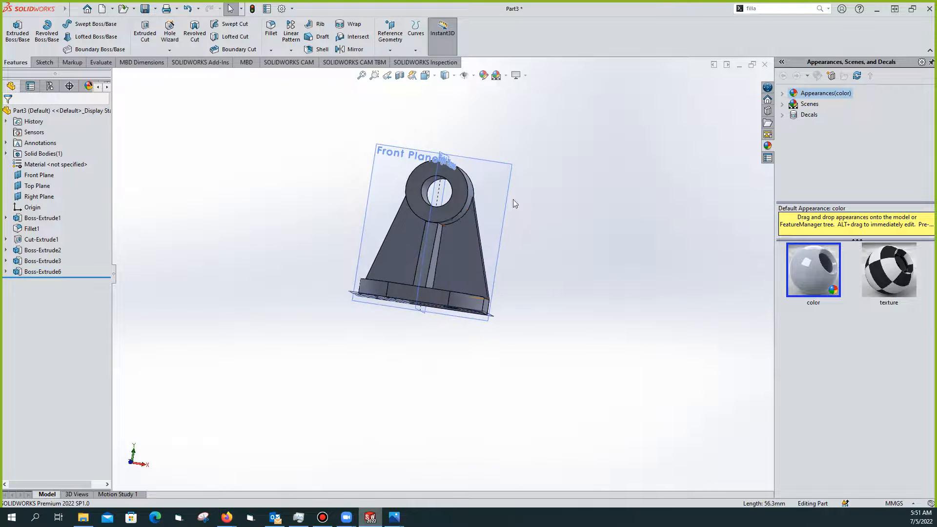
Orbit to look down onto the base and select the Top Plane
middle_drag(508, 239, 462, 317)
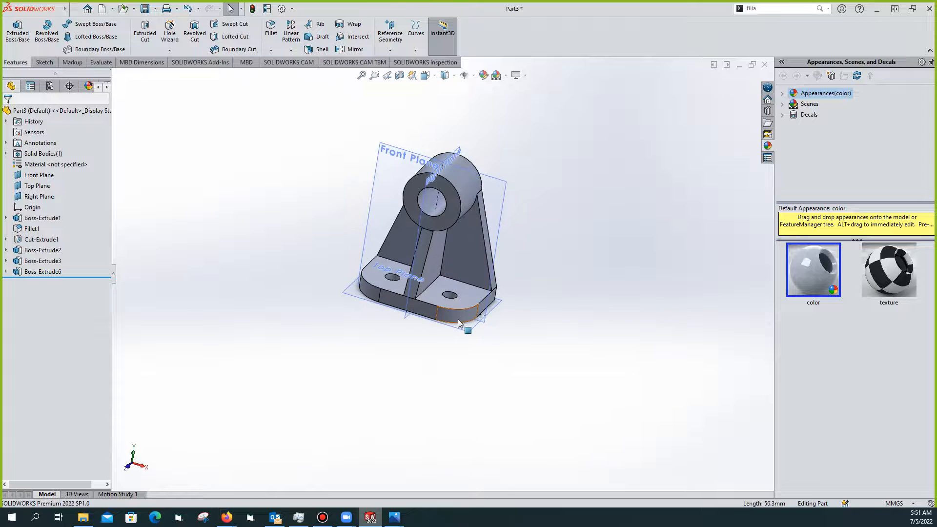
click(458, 329)
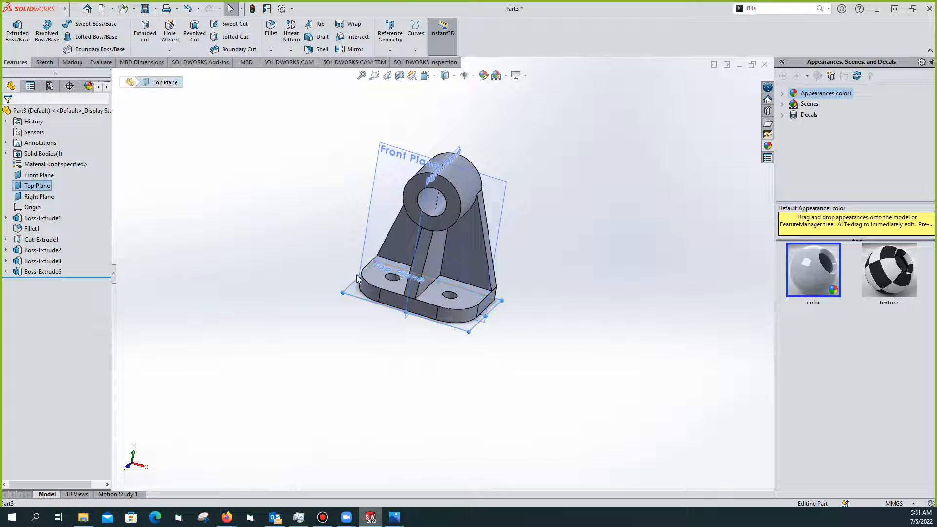
click(456, 329)
Reset to the isometric view, reselect the Top Plane and show the Sketch tools
middle_drag(482, 183, 418, 209)
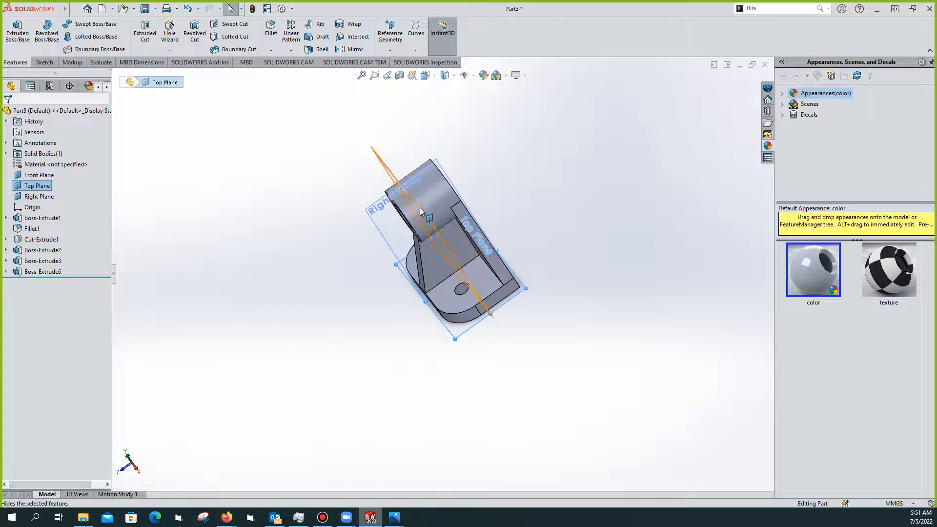
middle_drag(478, 208, 542, 148)
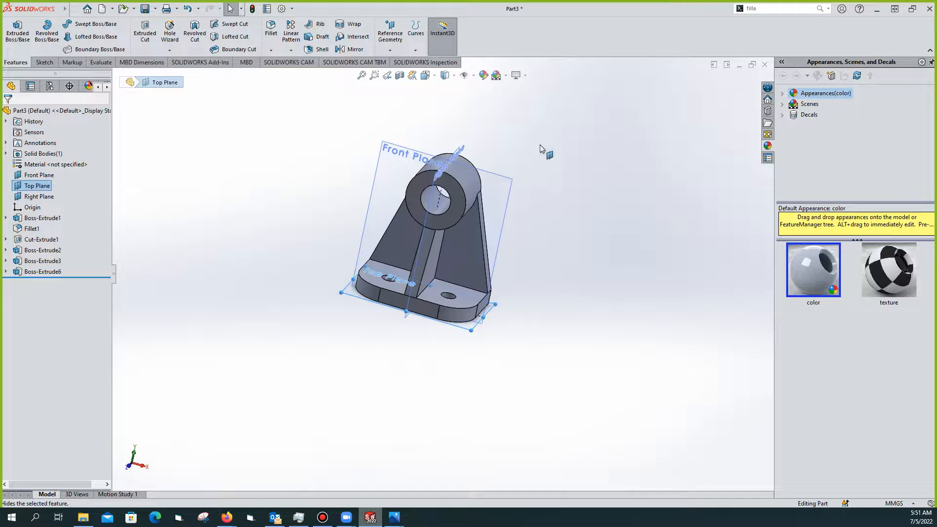
mouse_move(465, 258)
middle_down()
mouse_move(462, 237)
mouse_move(457, 242)
middle_up()
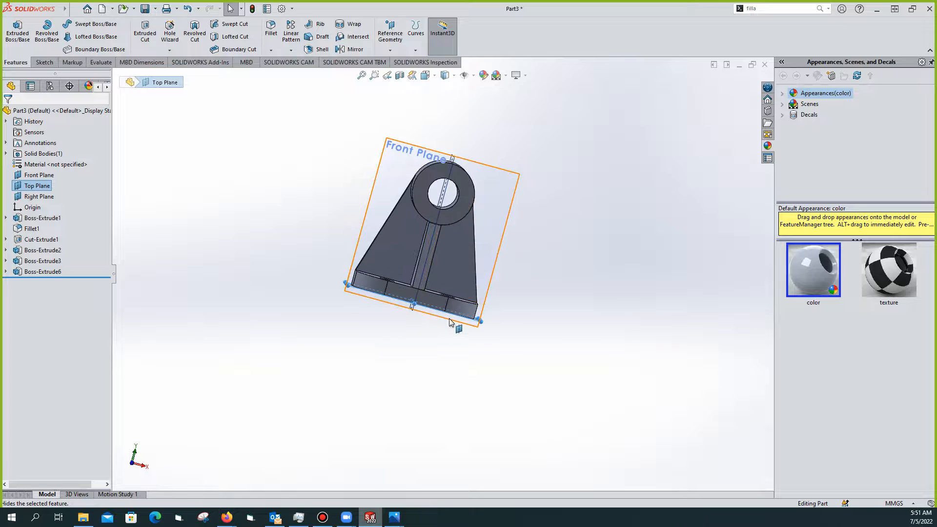
key(ctrl+7)
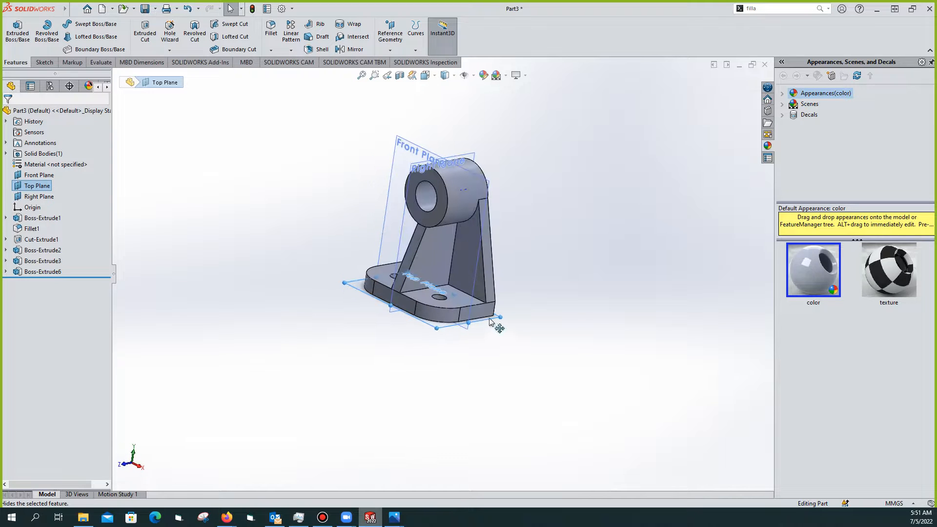
middle_drag(483, 335, 485, 342)
click(498, 325)
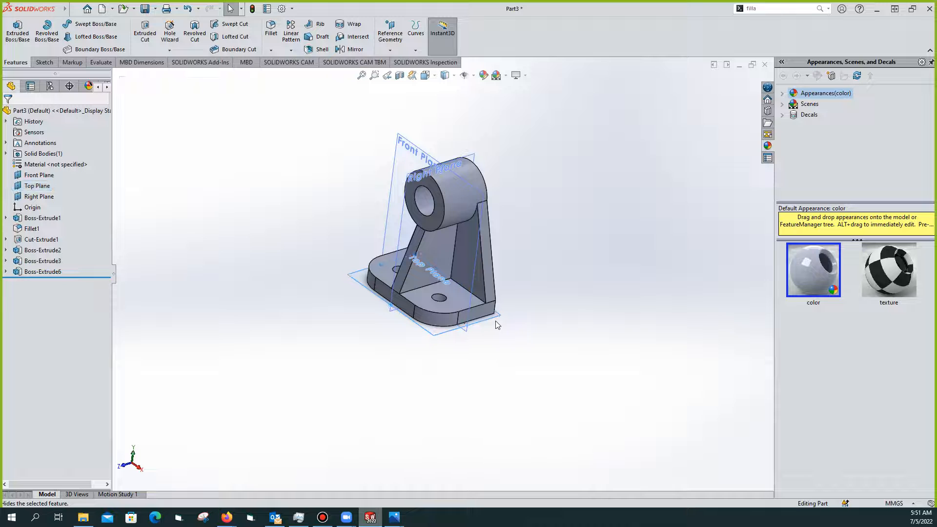
click(492, 325)
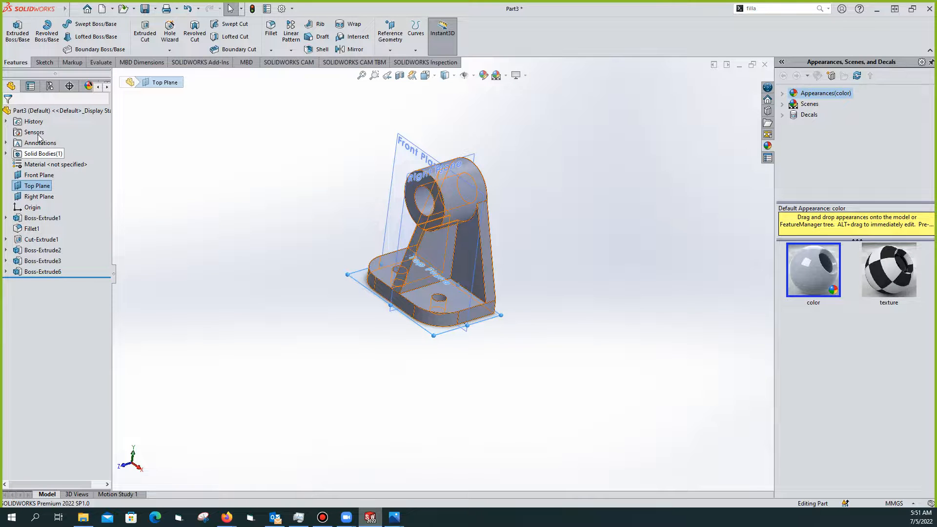
click(43, 63)
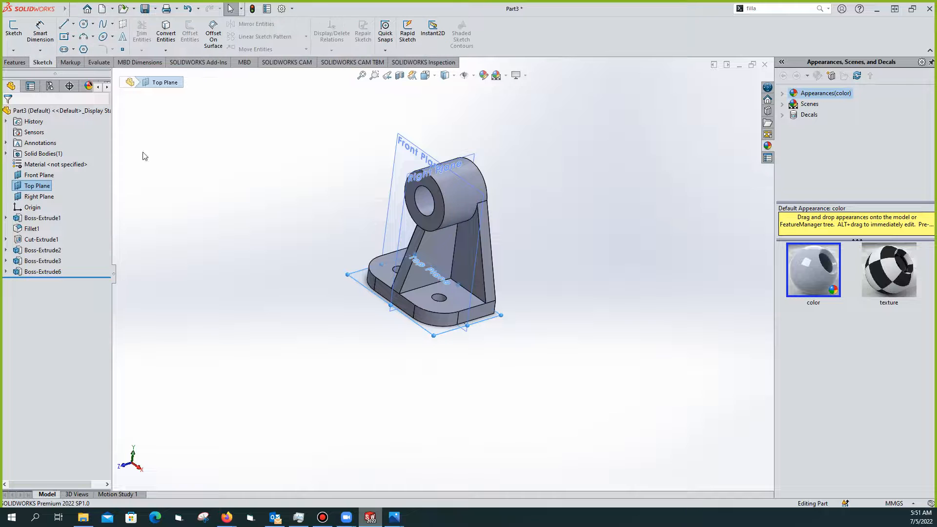
Exit the empty Top Plane sketch and select the Front Plane instead
click(13, 30)
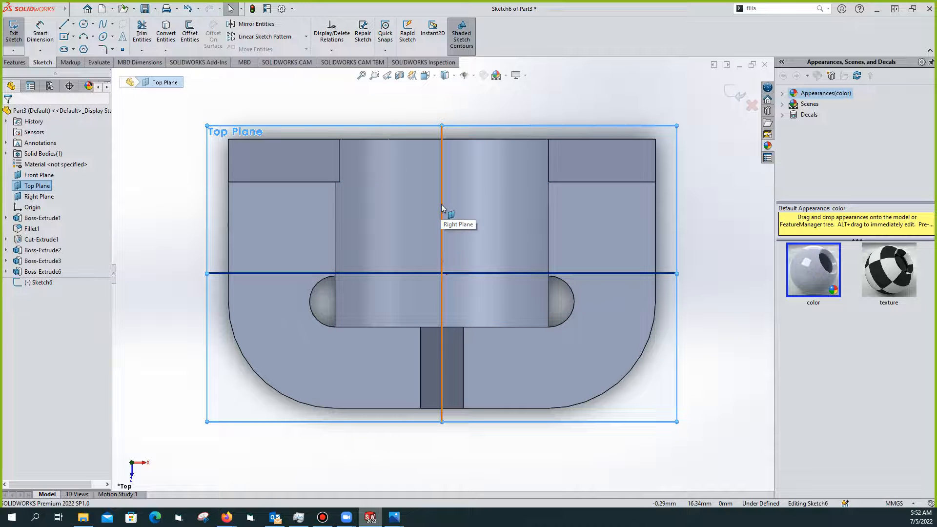
click(13, 34)
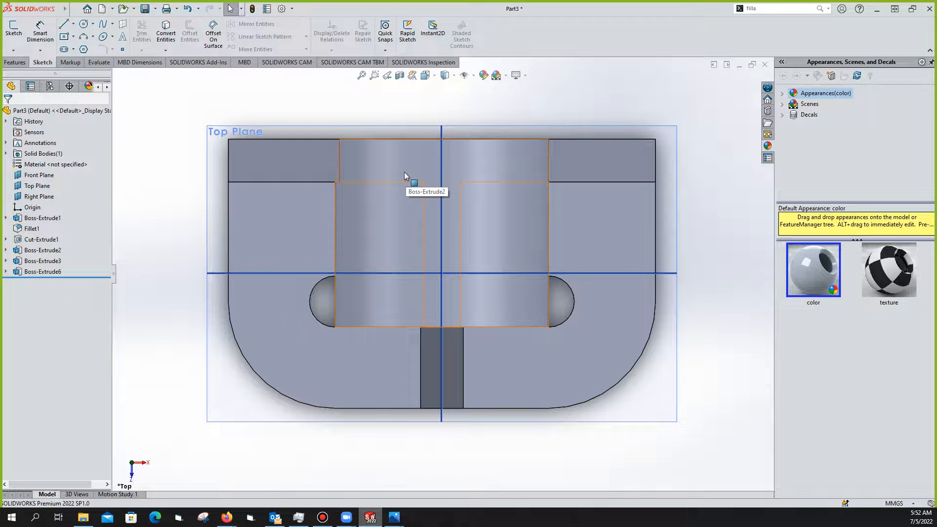
scroll(482, 195, down, 4)
scroll(488, 198, up, 8)
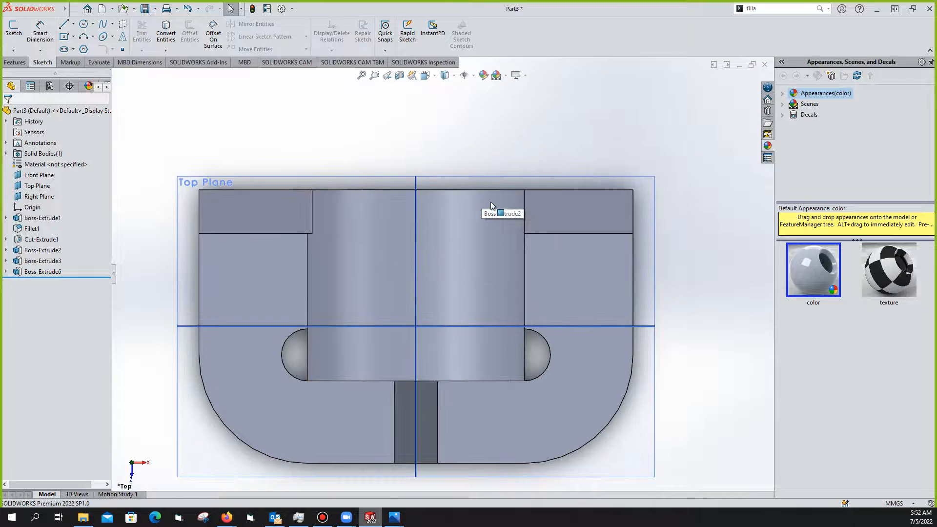
middle_drag(509, 162, 468, 167)
click(469, 167)
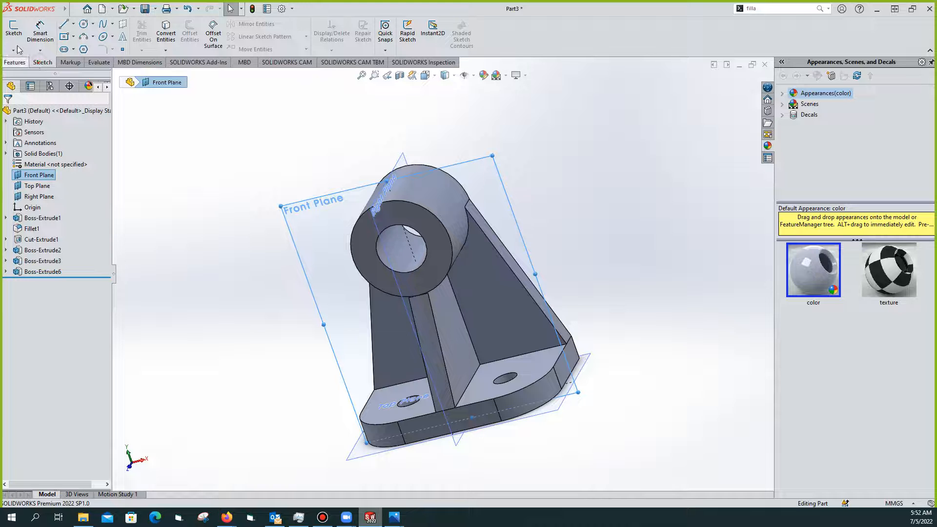
Start a Front Plane sketch and draw a line from the base centre up to the cylinder top
click(14, 30)
middle_drag(499, 153, 502, 131)
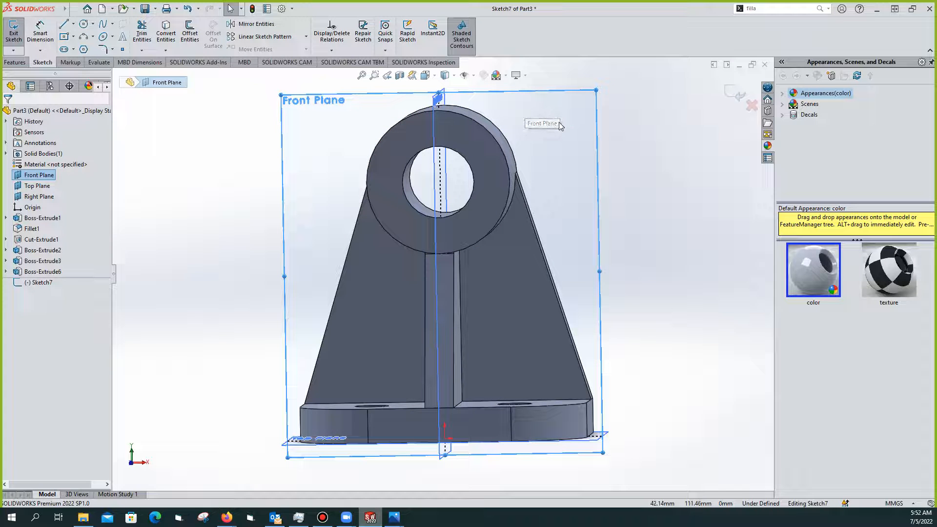
key(Escape)
middle_drag(554, 136, 393, 144)
click(63, 24)
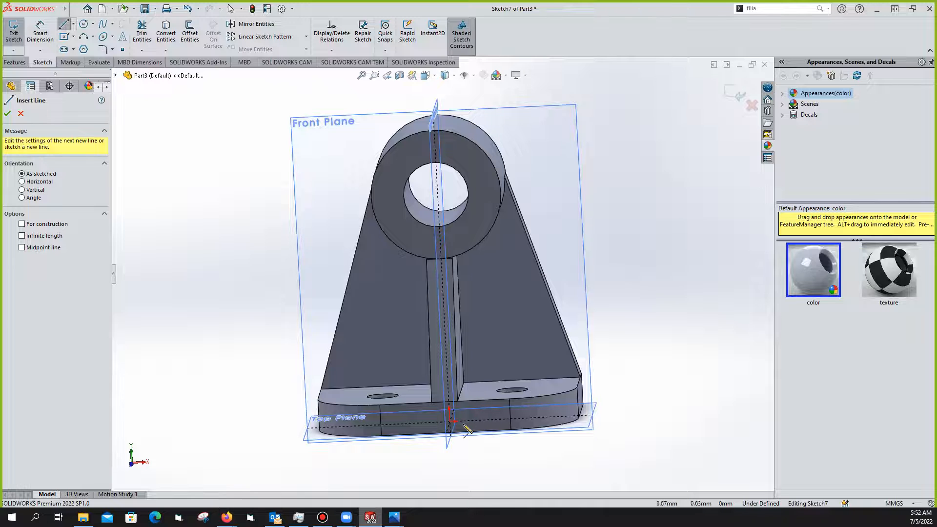
click(449, 437)
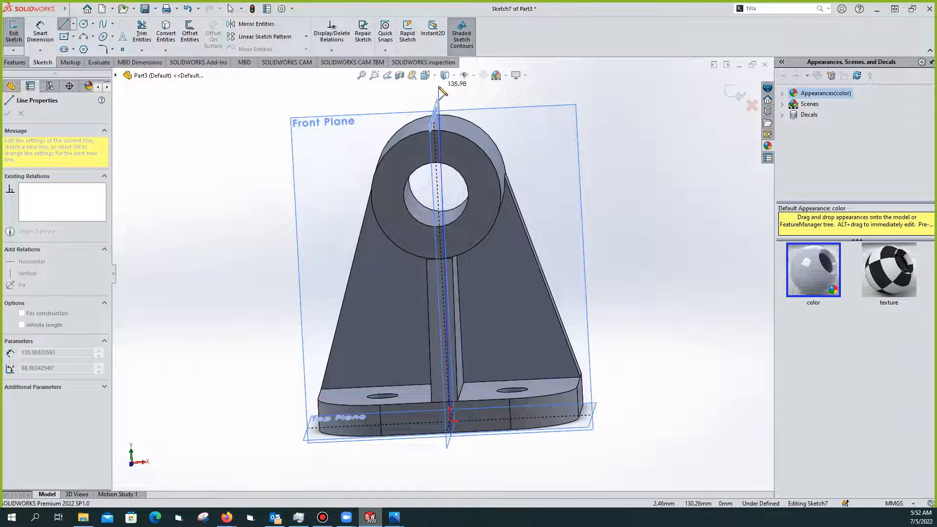
click(437, 88)
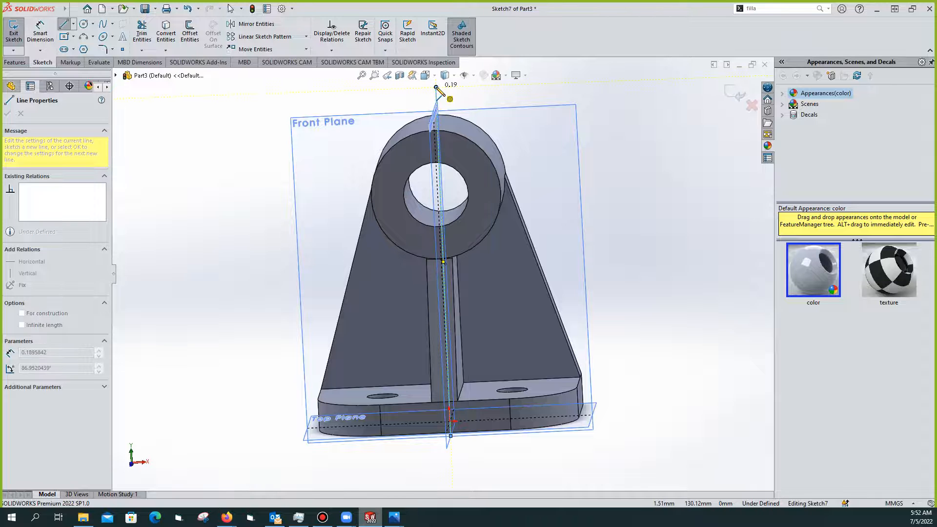
key(Escape)
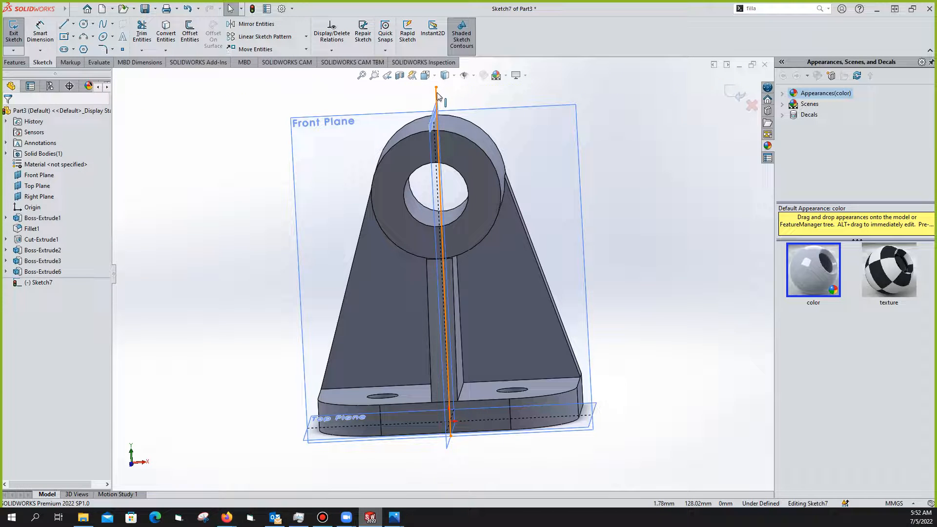
Make the line vertical at 90° with a length of 138 mm
click(437, 93)
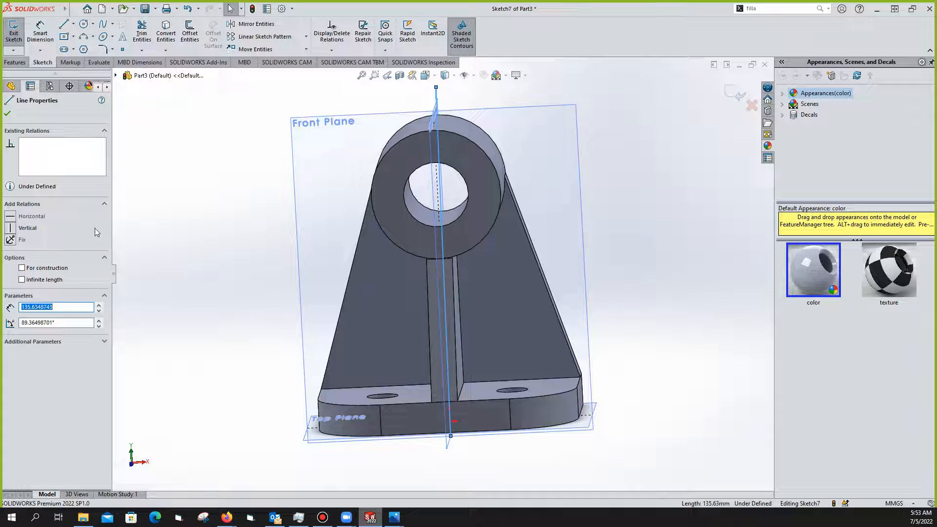
drag(76, 324, 1, 326)
text(90)
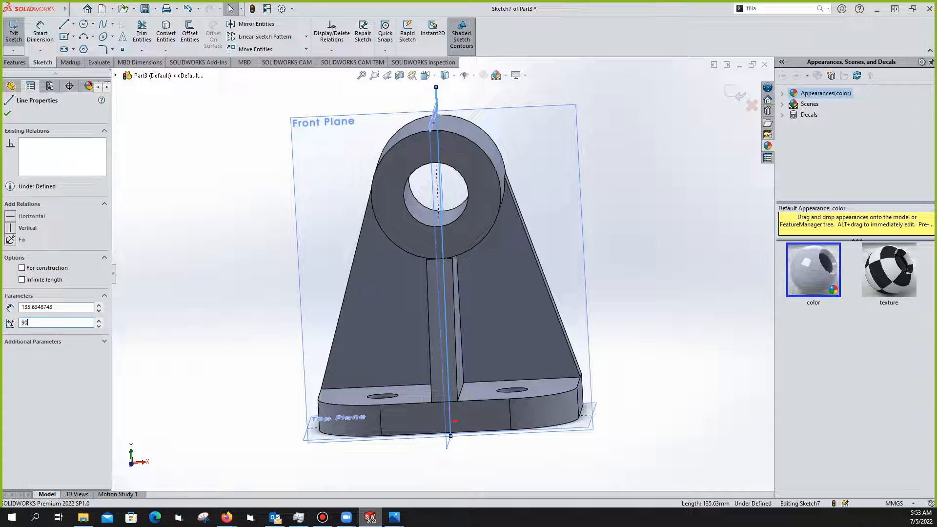
key(Return)
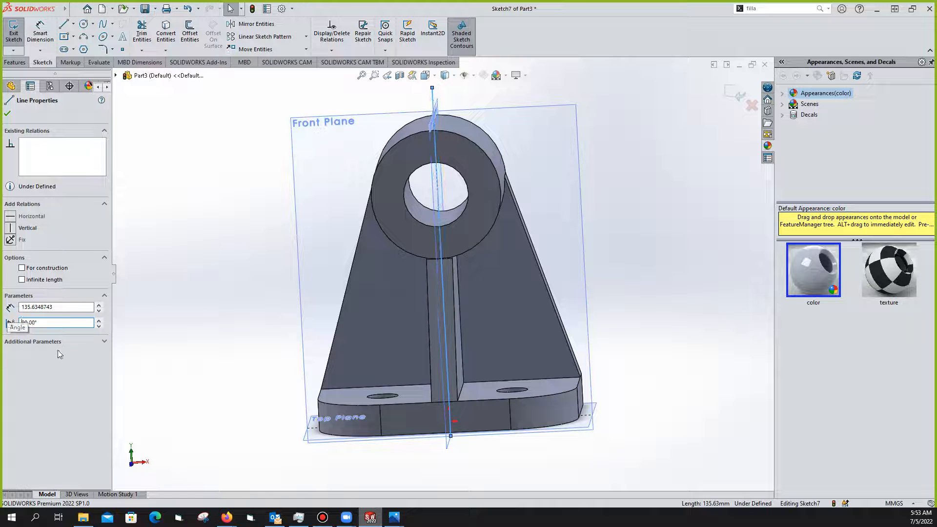
drag(68, 307, 7, 313)
text(138)
key(Return)
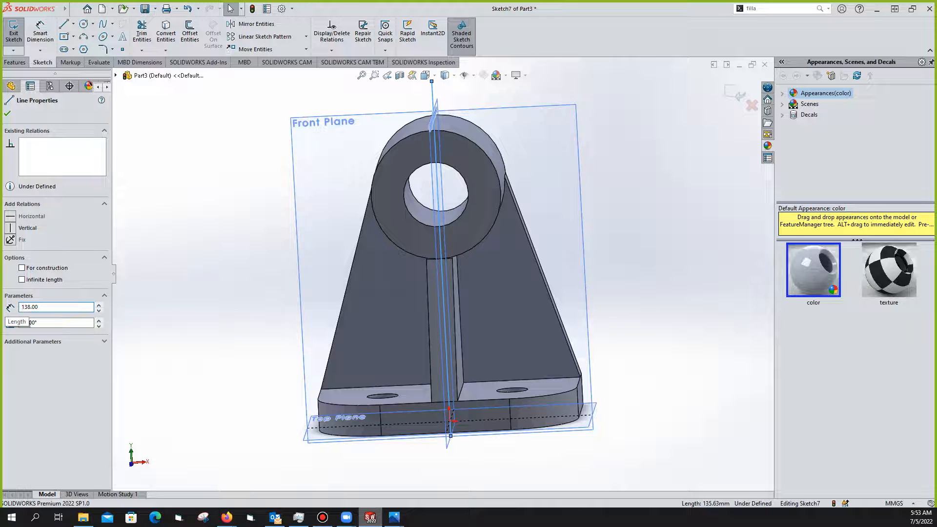
click(628, 238)
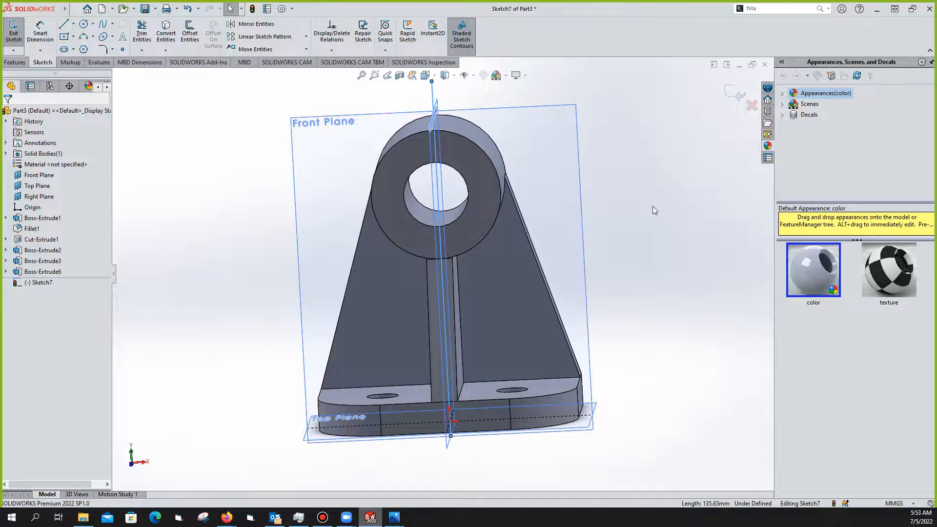
Turn the view more frontal and bring up the exercise 1.jpeg reference drawing
middle_drag(573, 188, 505, 145)
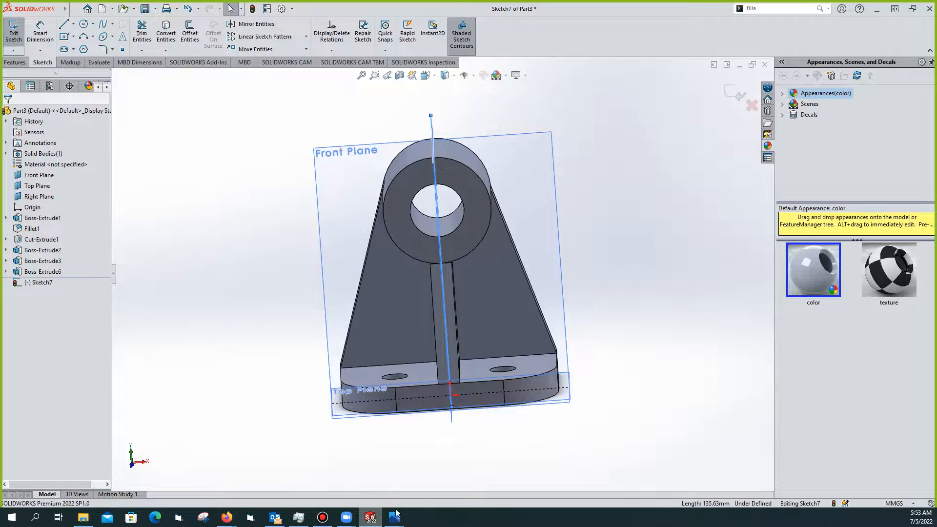
mouse_move(394, 518)
click(454, 445)
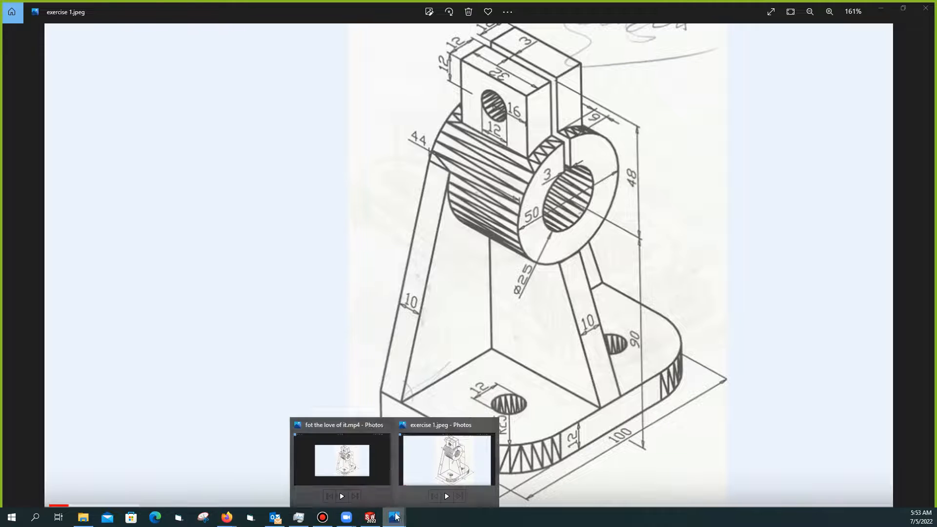
click(370, 518)
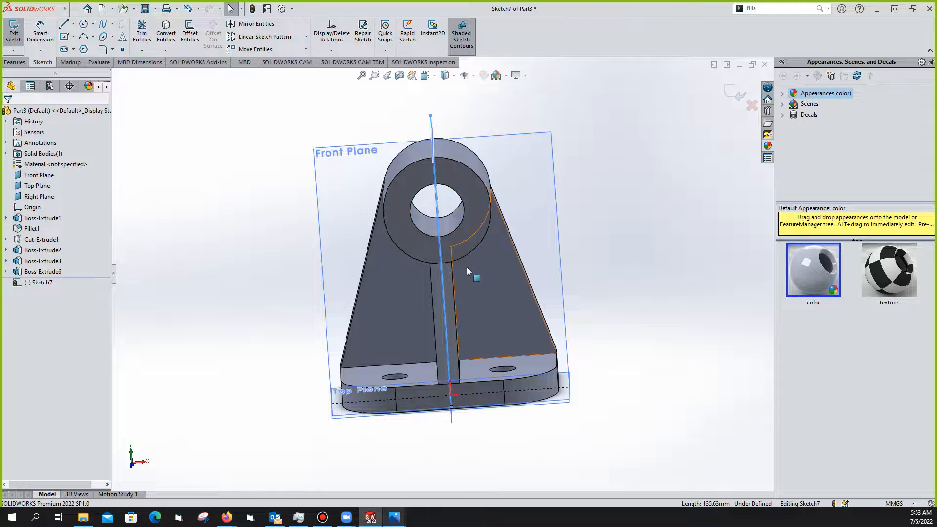
mouse_move(394, 517)
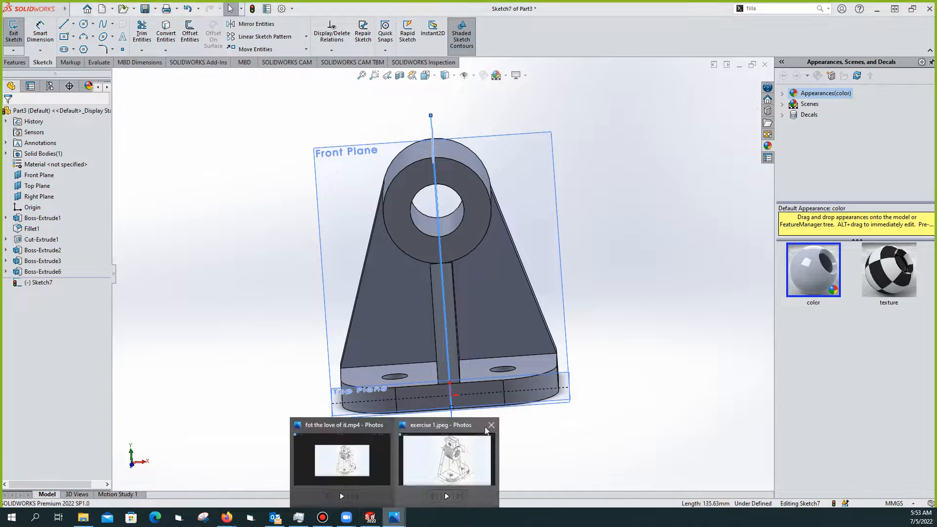
click(467, 458)
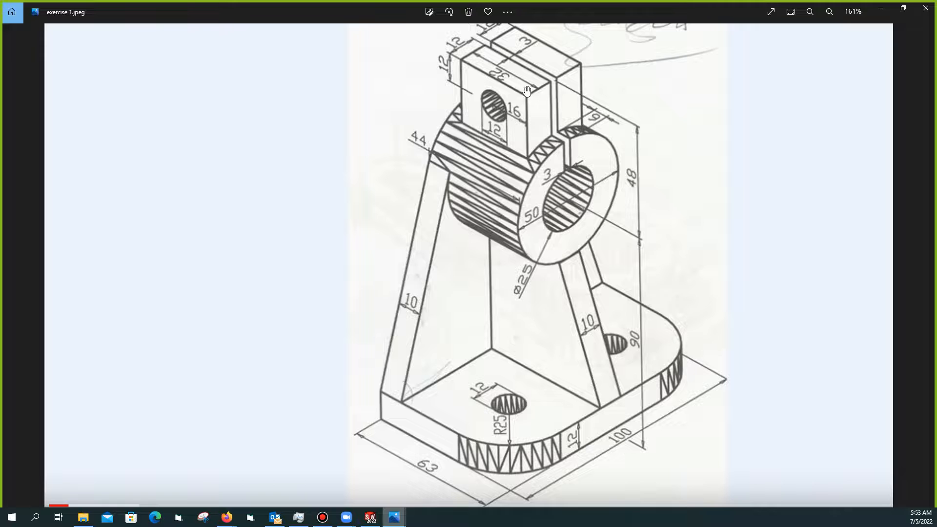
scroll(547, 105, down, 2)
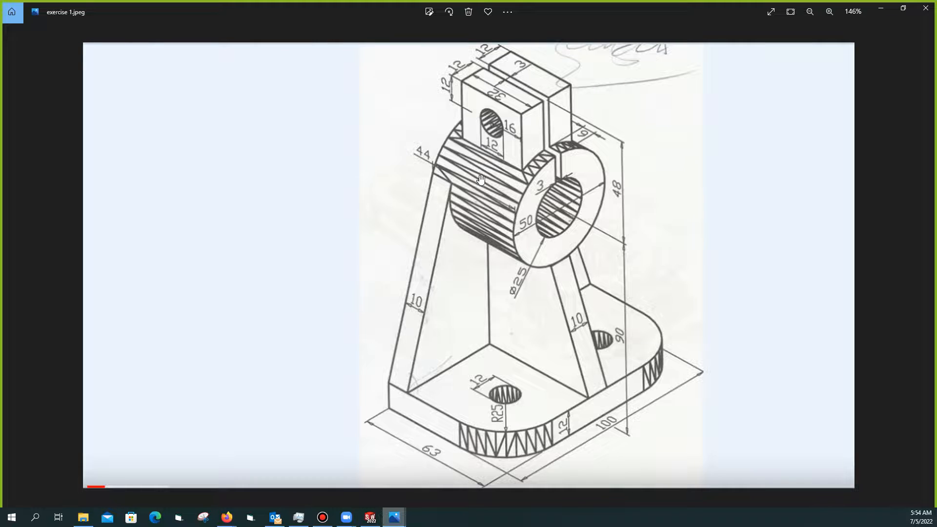
click(371, 518)
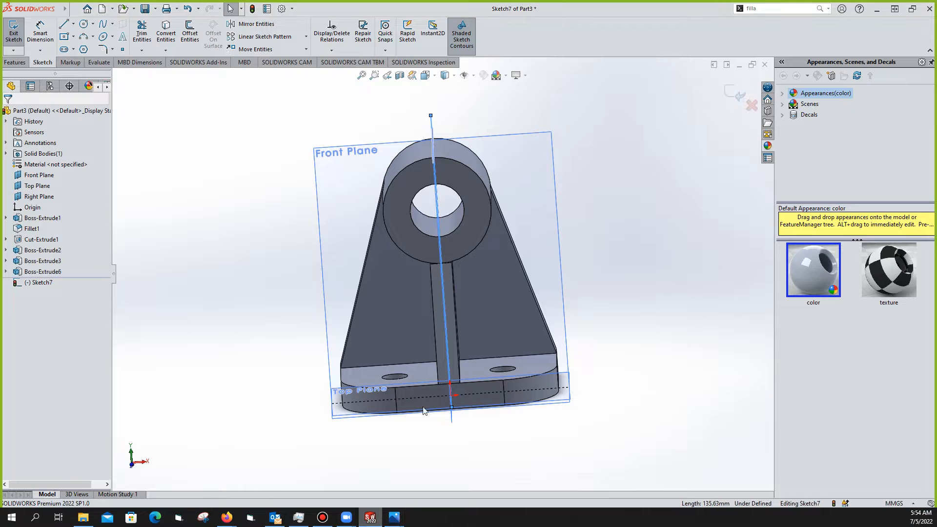
Draw a centre rectangle above the cylinder, centred on the top of the vertical line
click(65, 37)
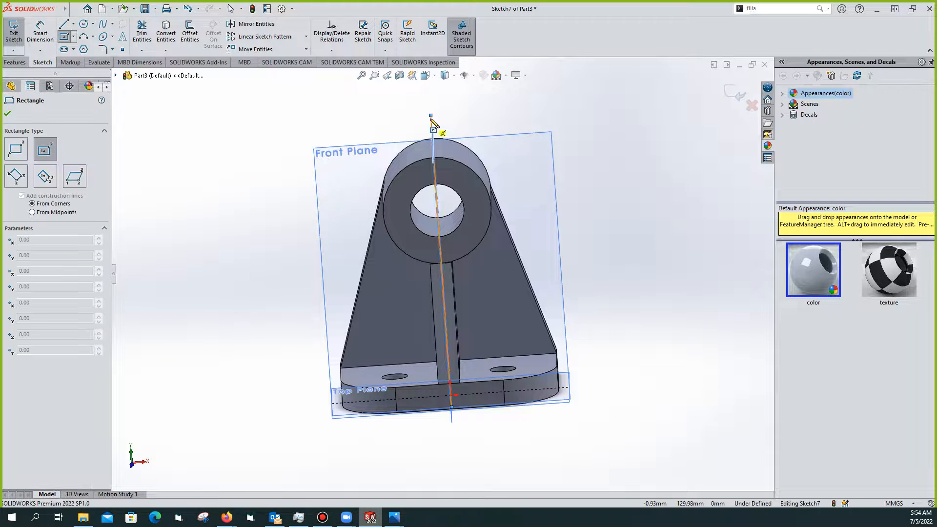
click(430, 115)
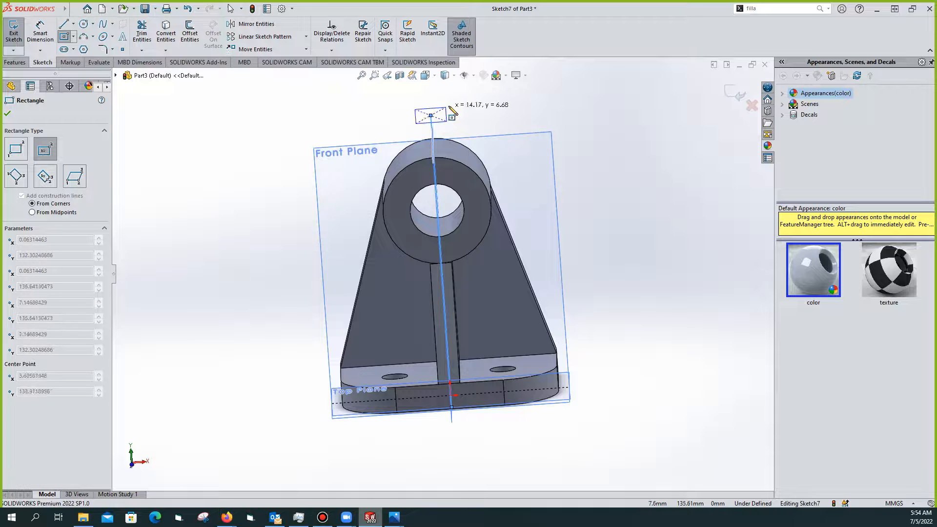
click(451, 90)
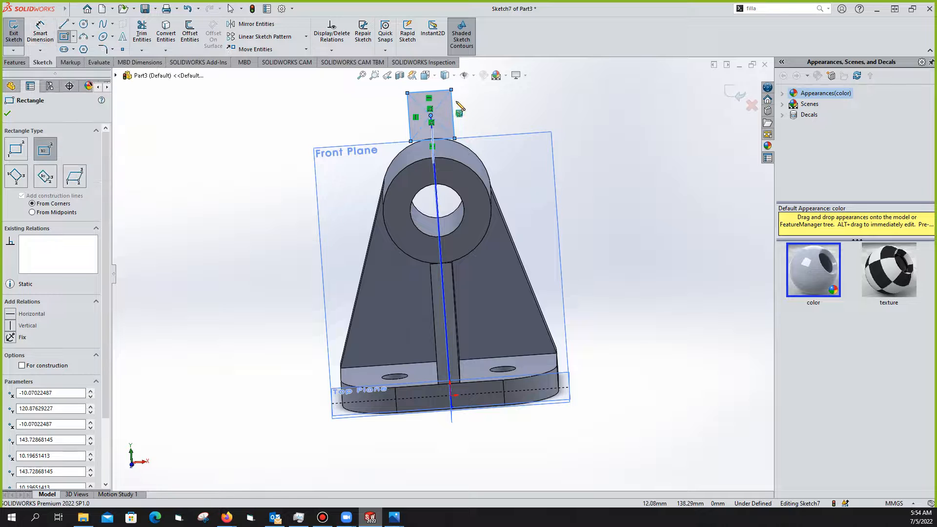
scroll(454, 142, up, 3)
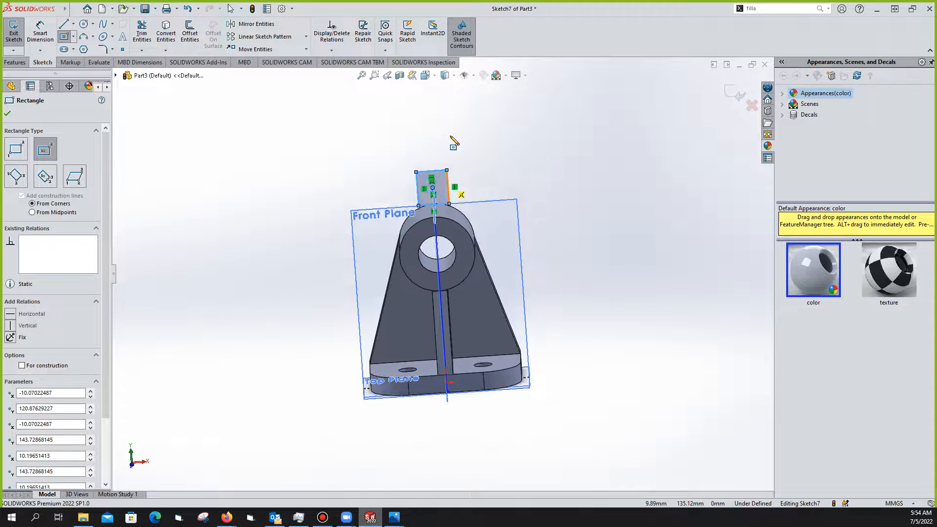
scroll(454, 142, down, 3)
scroll(452, 224, up, 2)
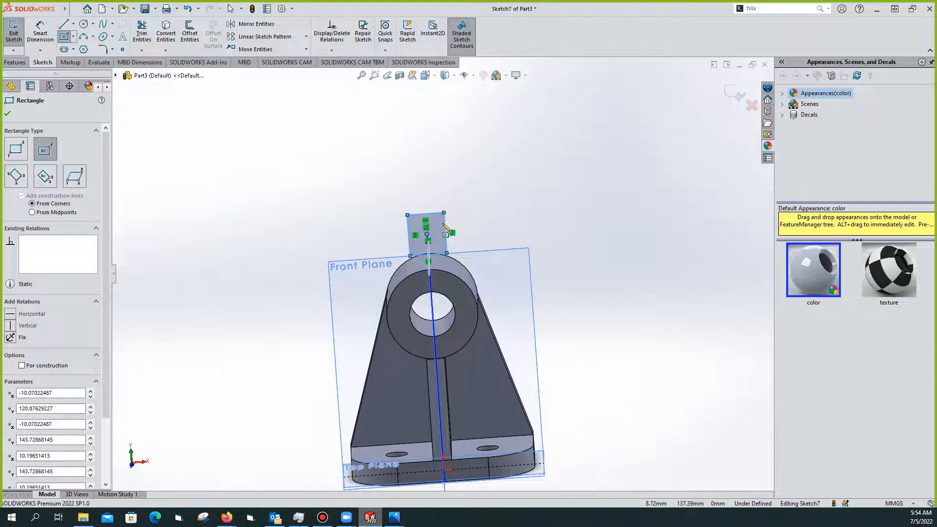
click(462, 231)
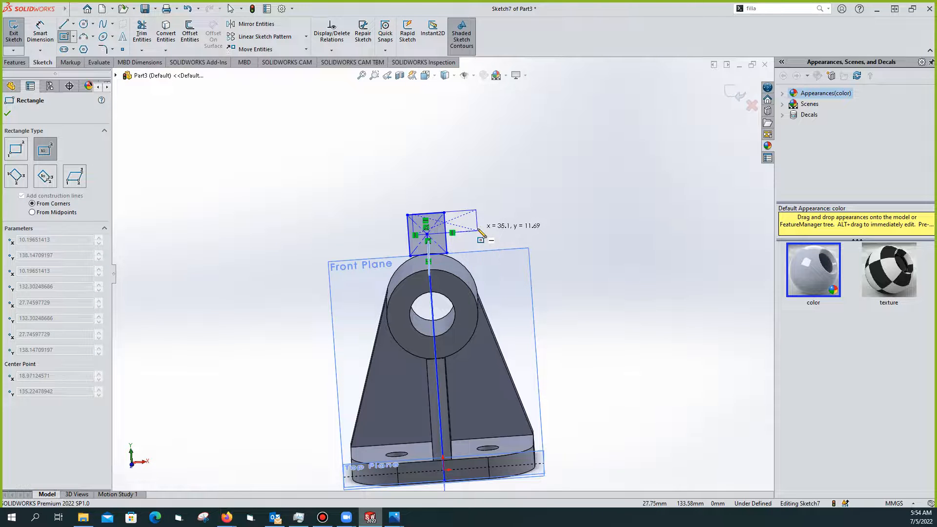
key(Escape)
Begin a Smart Dimension on the rectangle's right side
click(47, 42)
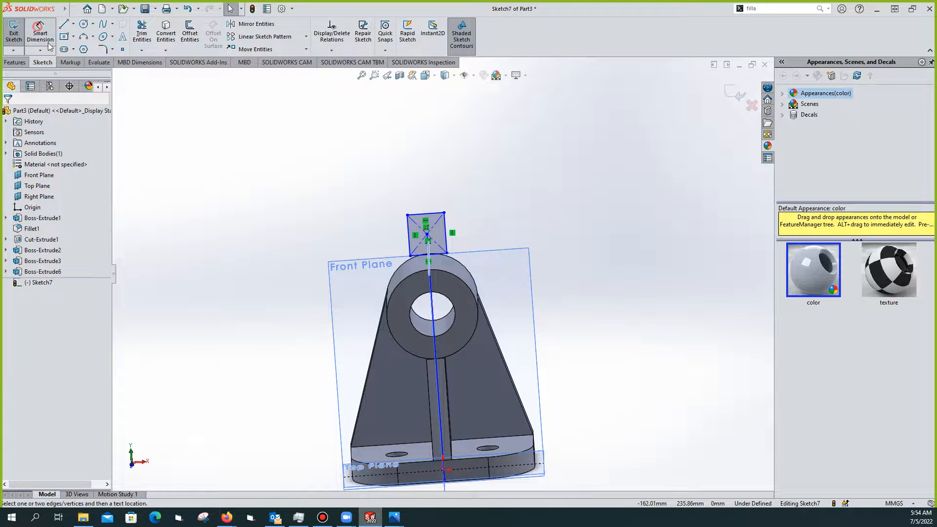
click(446, 233)
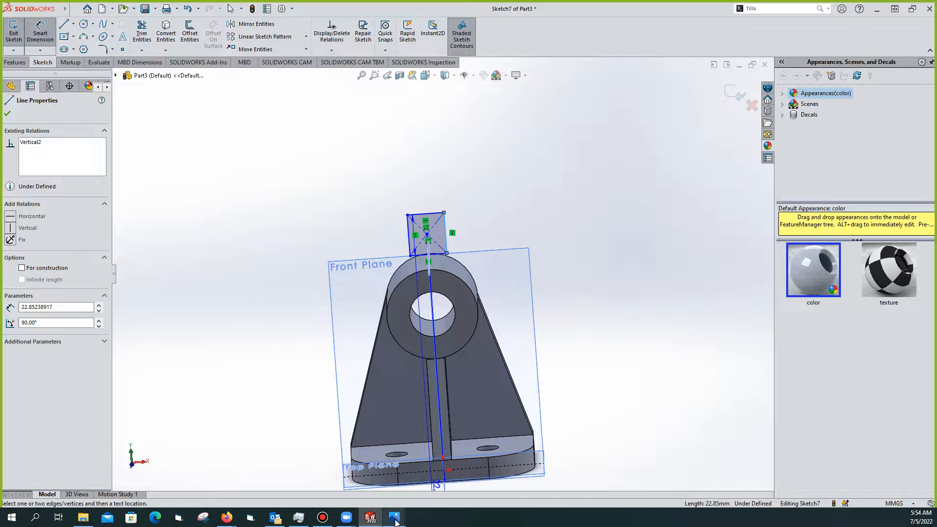
mouse_move(394, 518)
click(444, 492)
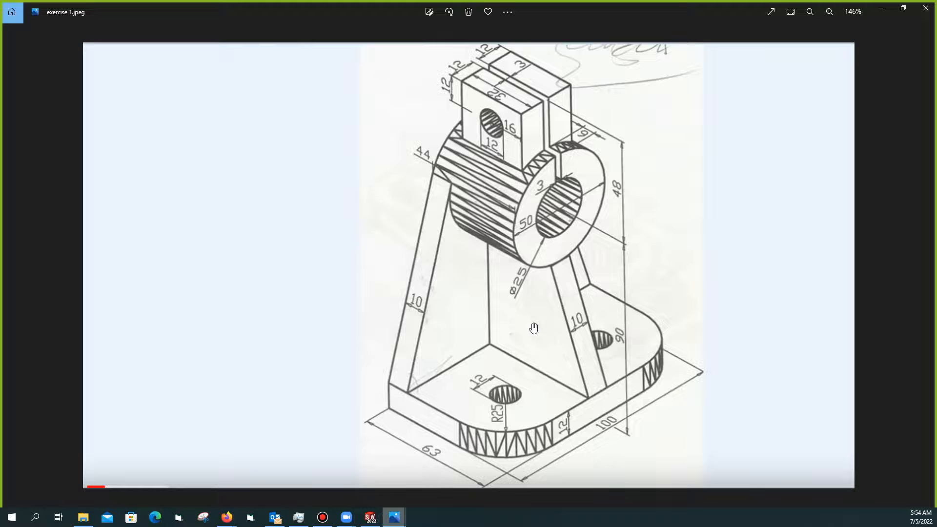
scroll(532, 327, down, 3)
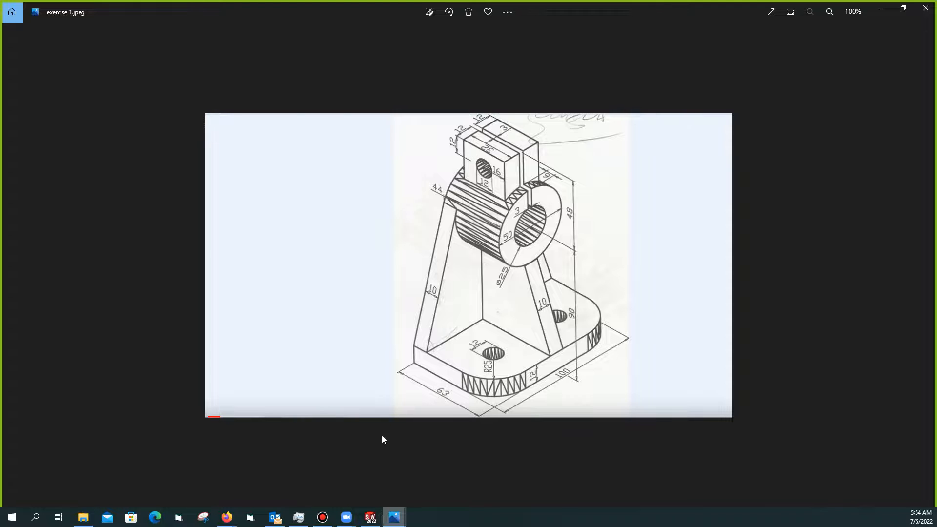
click(369, 518)
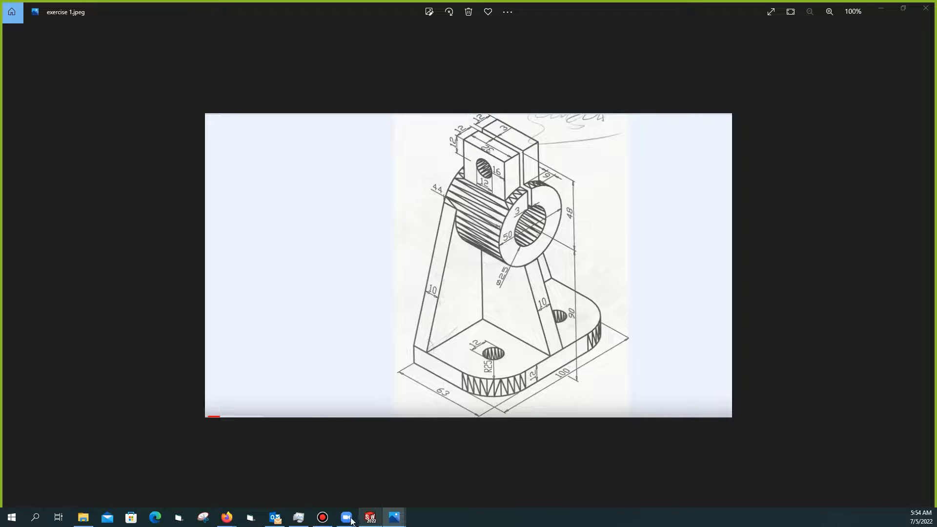
click(875, 9)
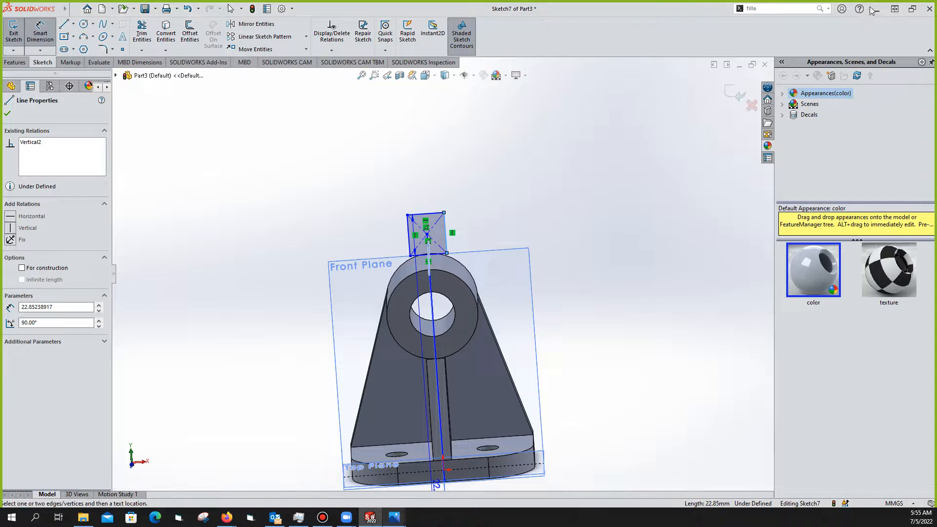
Dimension the rectangle's top edge to a width of 27 mm
click(458, 248)
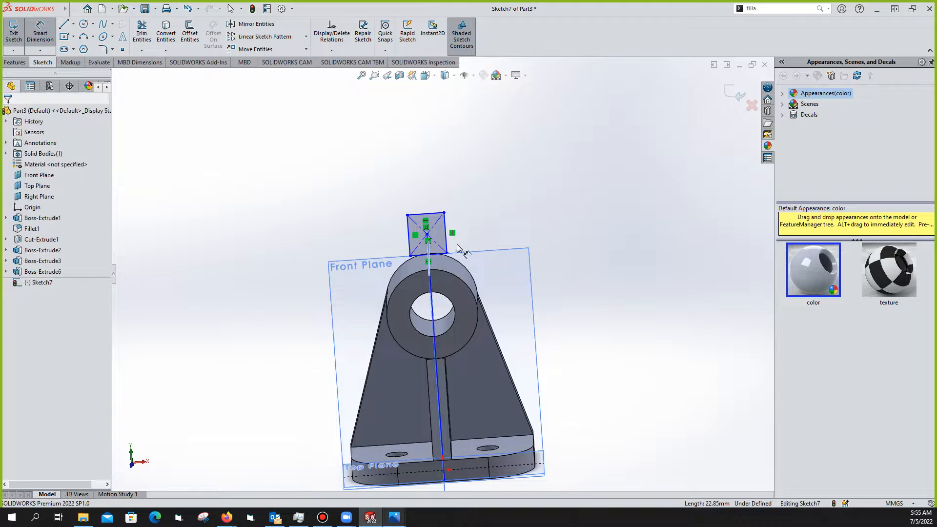
scroll(426, 239, up, 2)
scroll(423, 241, down, 3)
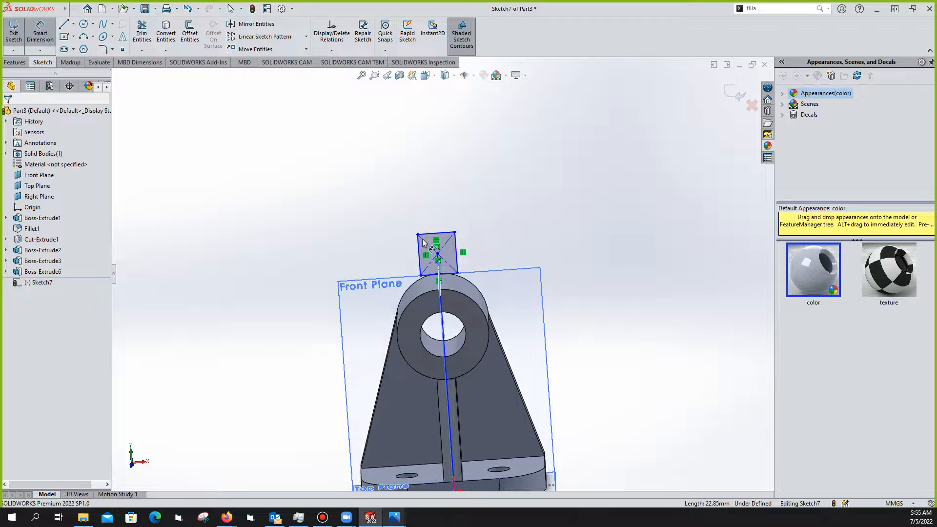
scroll(423, 241, down, 2)
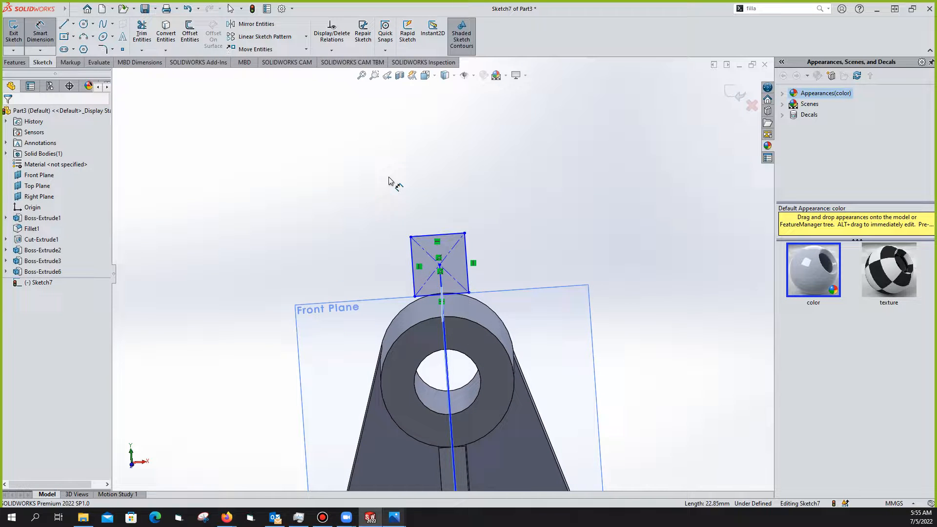
click(74, 9)
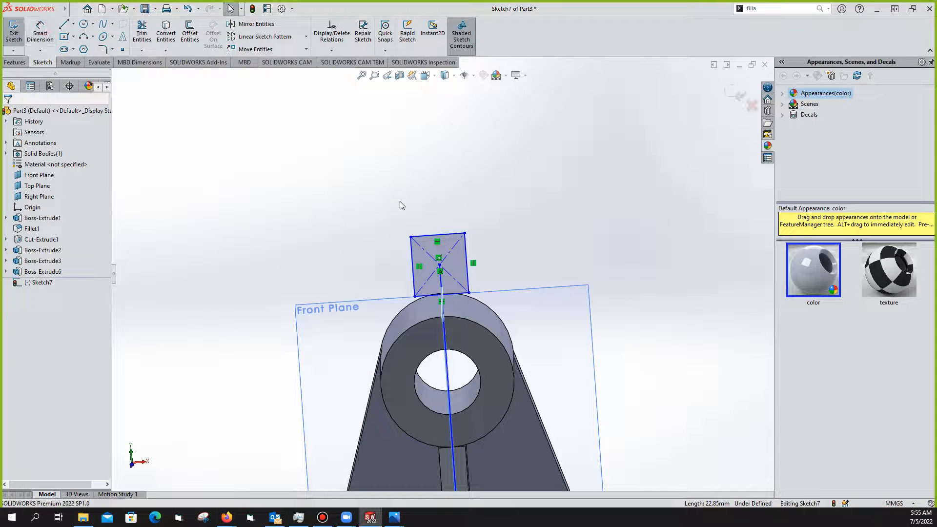
click(440, 234)
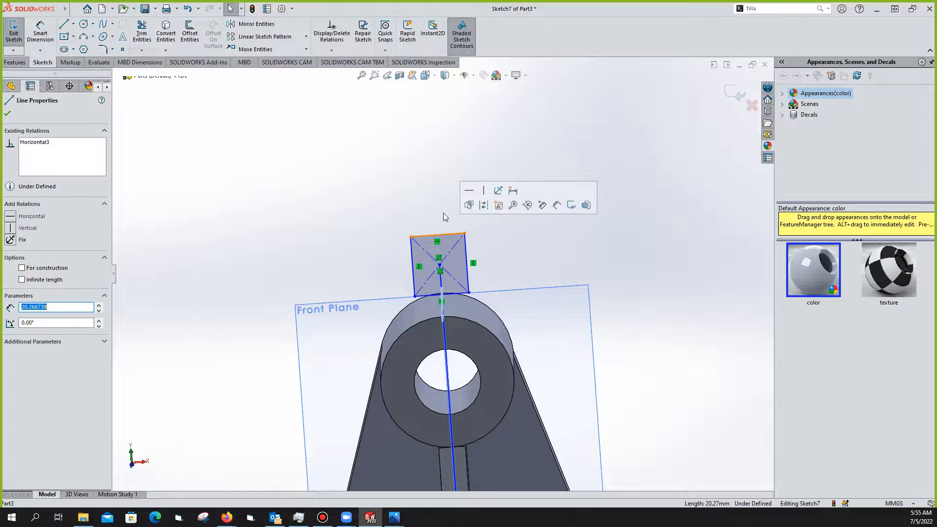
click(424, 203)
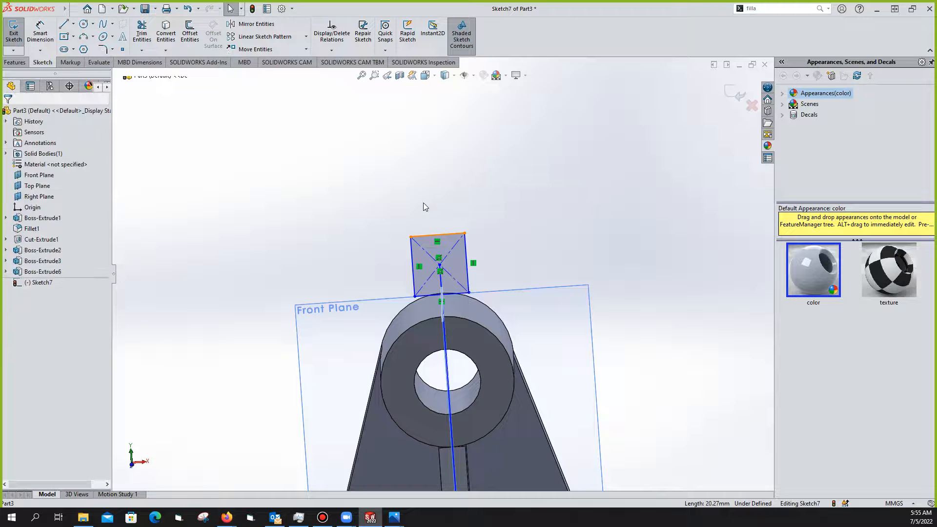
click(51, 36)
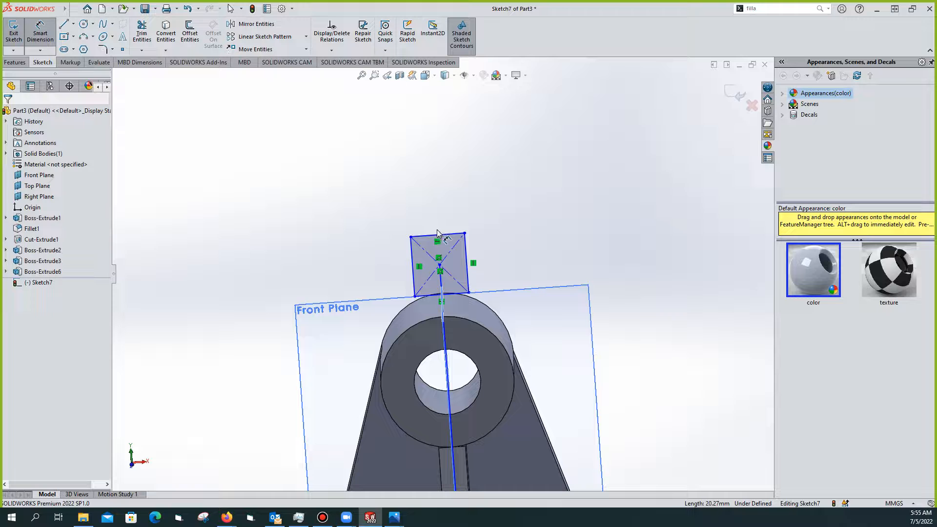
click(448, 216)
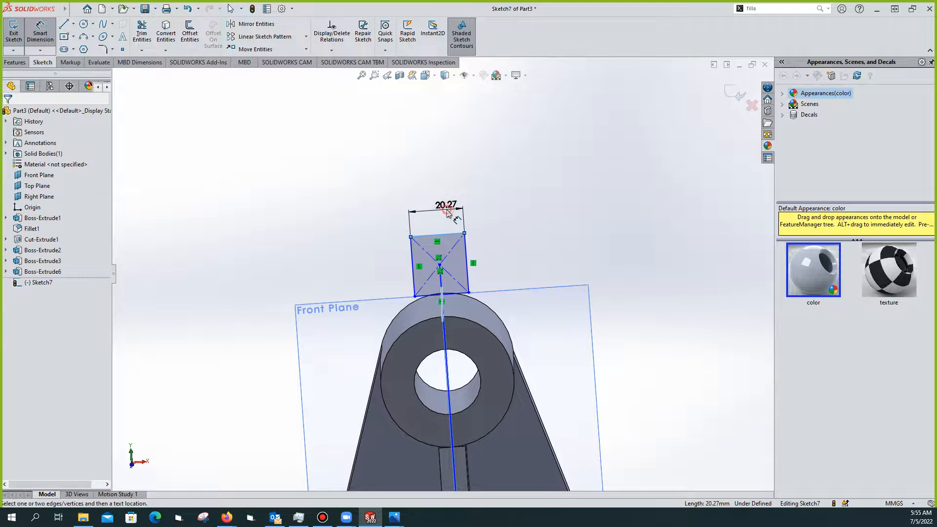
click(448, 213)
text(27)
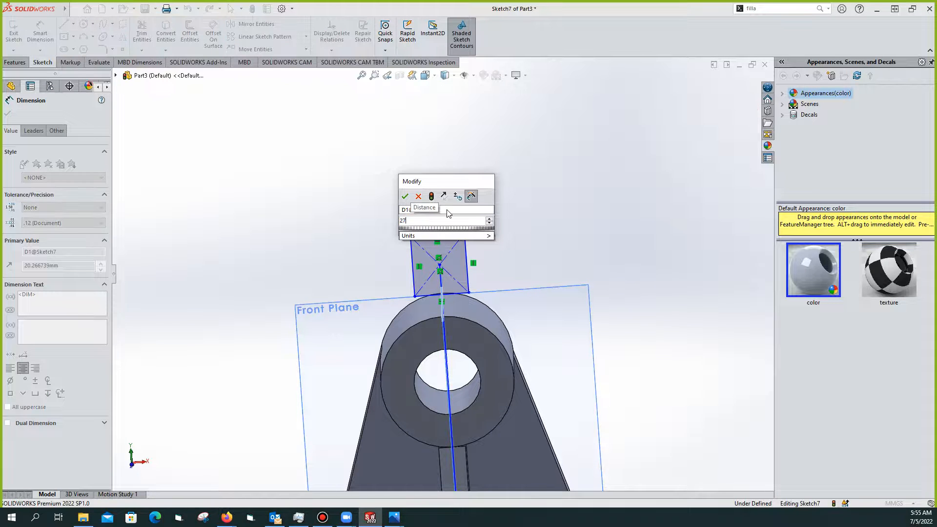
key(Return)
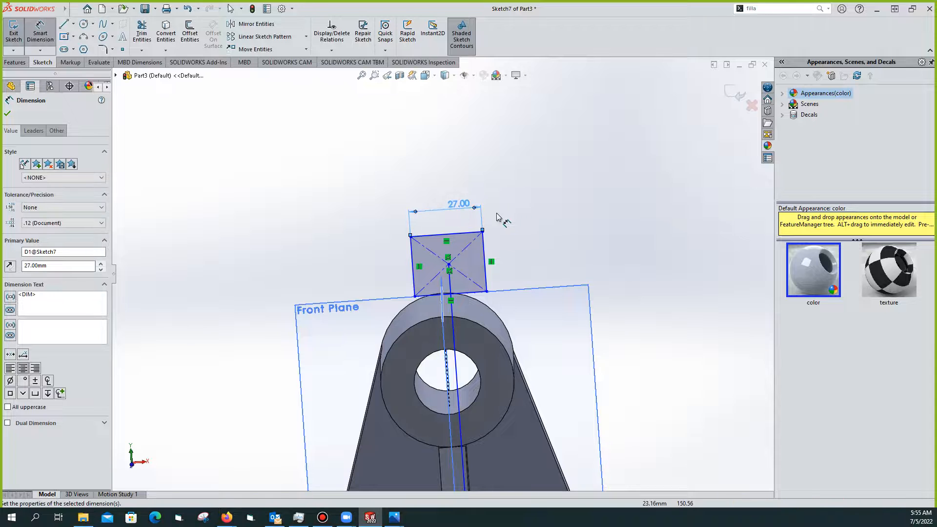
key(Escape)
Orbit around the part to check the rectangle's placement above the cylinder
middle_drag(500, 236, 600, 201)
scroll(529, 252, up, 1)
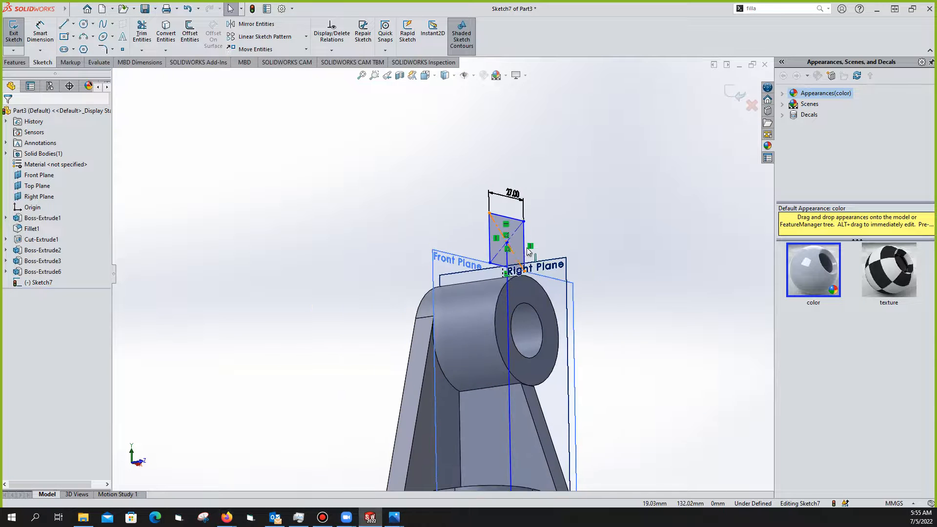
middle_drag(489, 255, 464, 253)
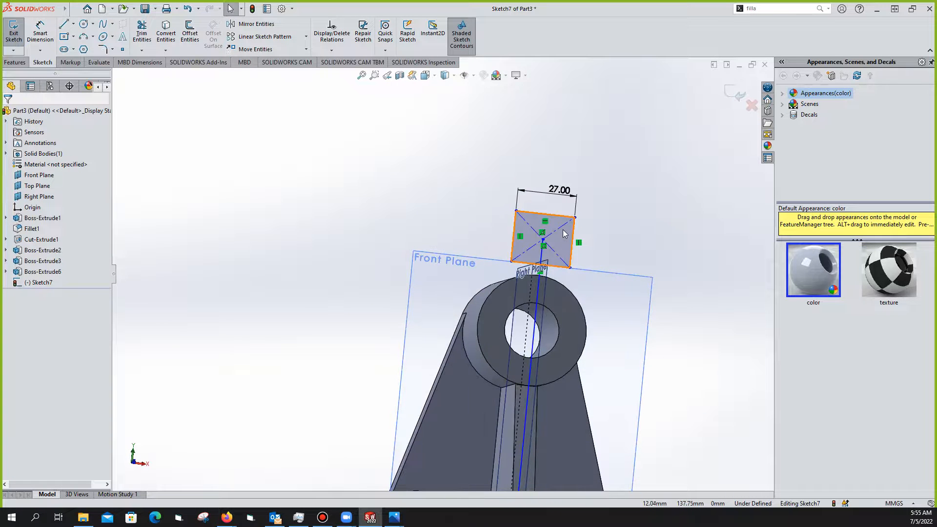
middle_drag(555, 248, 531, 300)
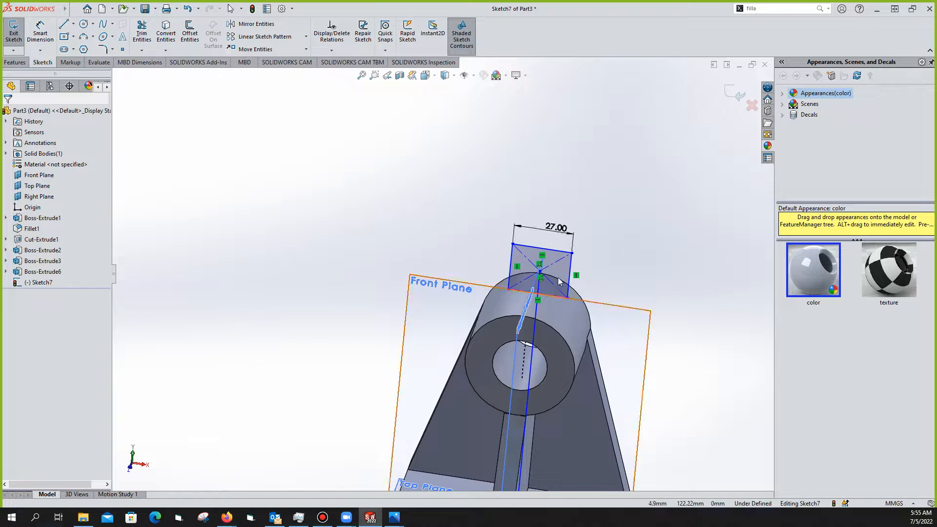
scroll(560, 273, up, 2)
scroll(503, 274, down, 4)
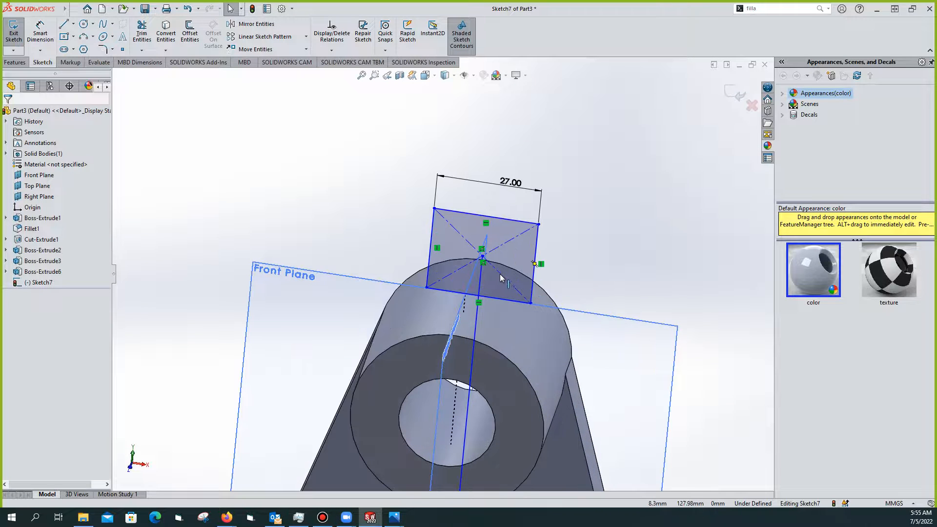
click(507, 221)
middle_drag(481, 278, 406, 275)
click(446, 254)
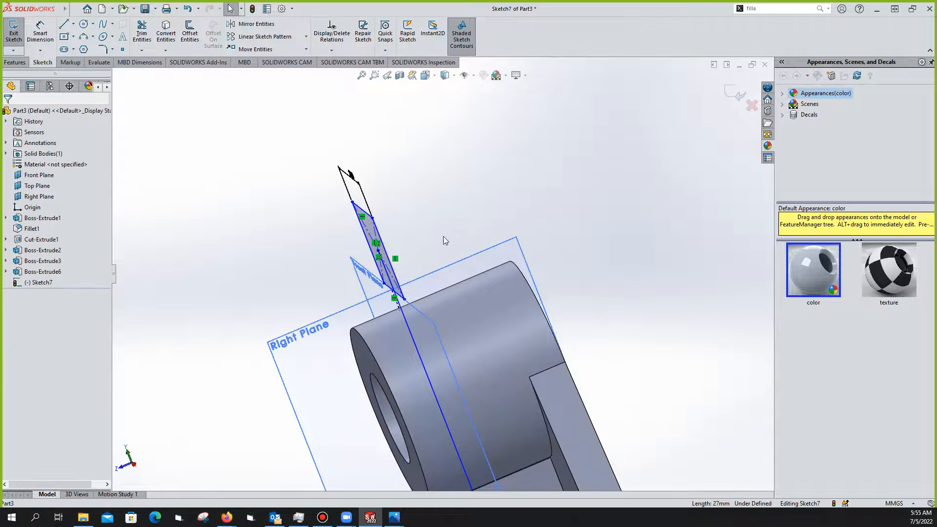
mouse_move(429, 235)
middle_down()
mouse_move(438, 236)
mouse_move(393, 207)
mouse_move(480, 189)
middle_up()
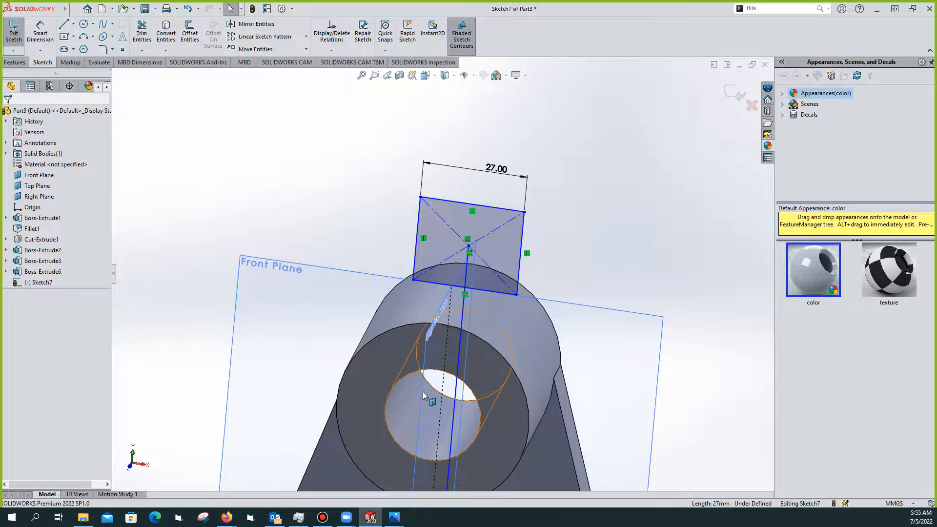
Compare the sketch with the exercise 1.jpeg drawing, then return to SOLIDWORKS
mouse_move(394, 516)
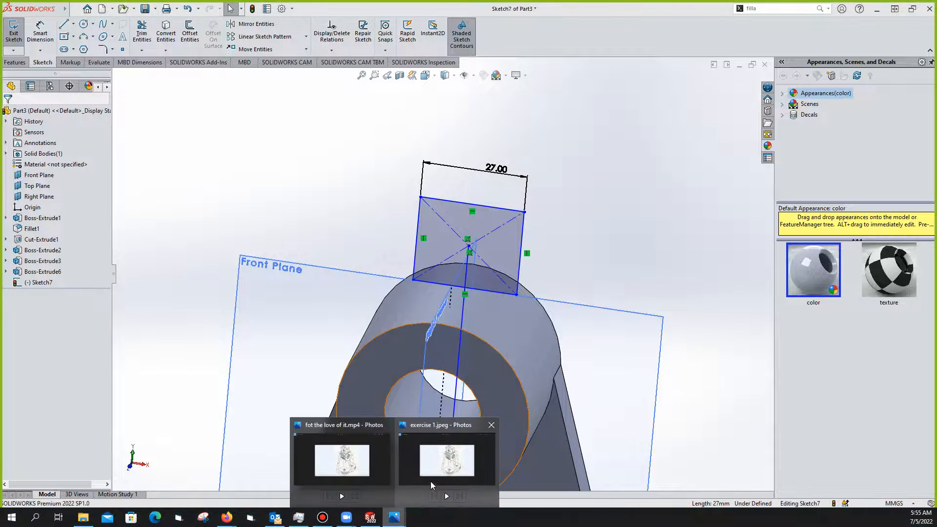
click(444, 491)
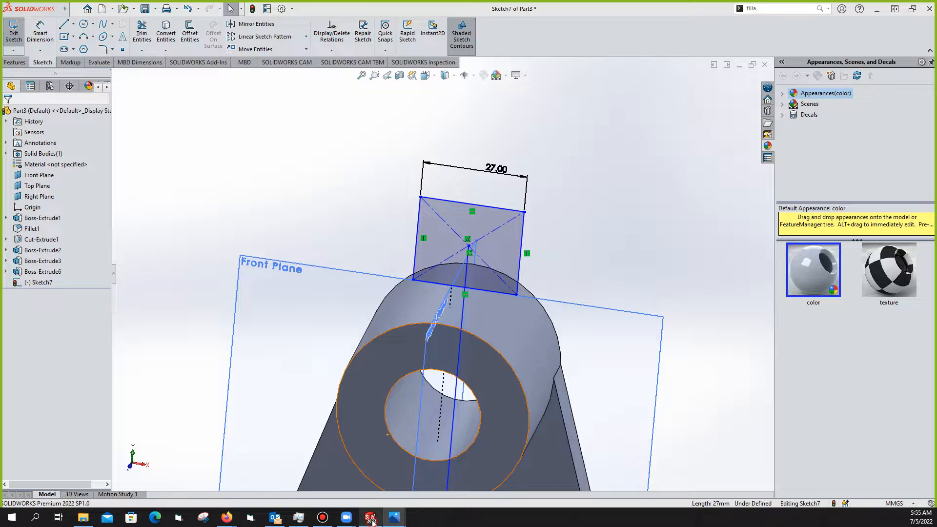
click(370, 518)
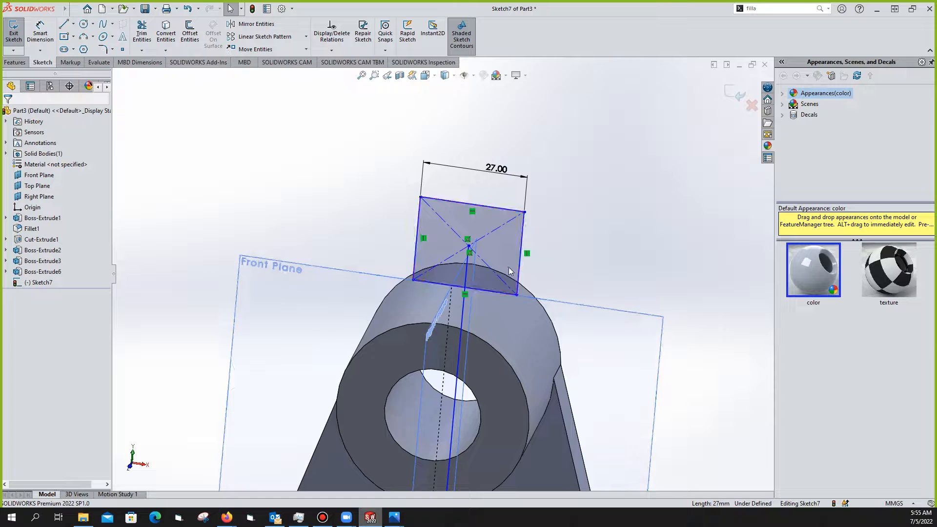
Exit the sketch and extrude the rectangle Blind 32 mm as Boss-Extrude7
middle_drag(509, 268, 462, 293)
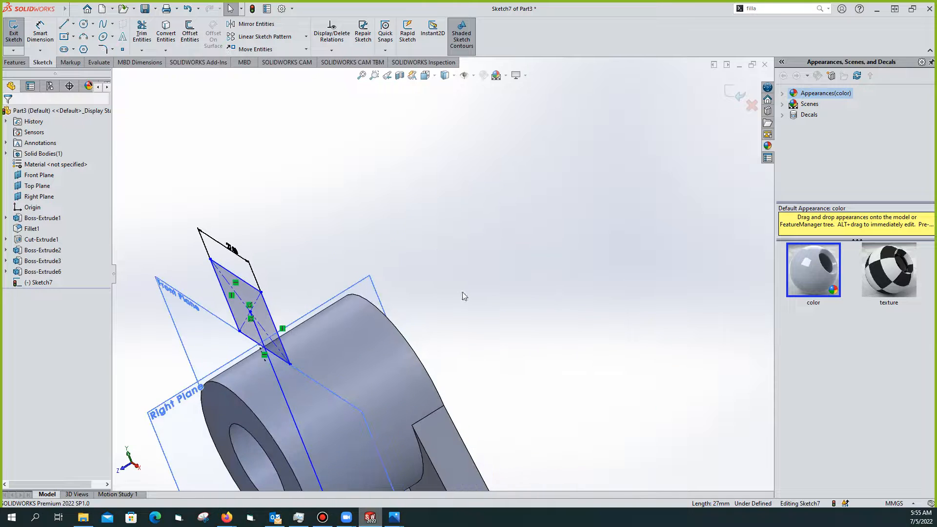
click(22, 36)
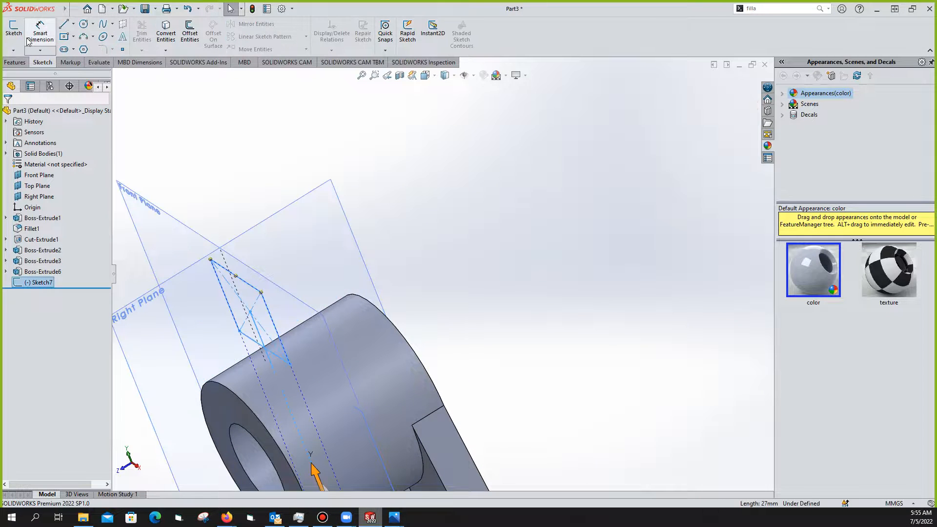
click(14, 62)
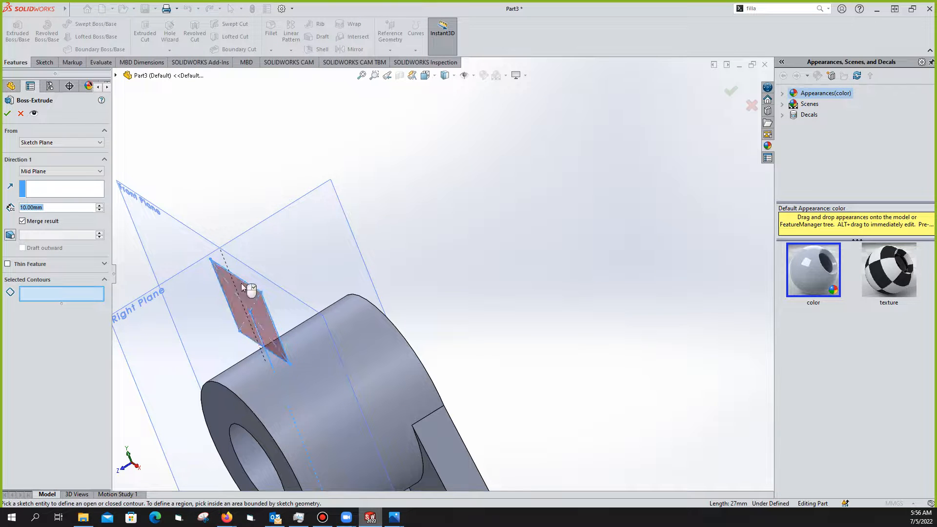
click(246, 285)
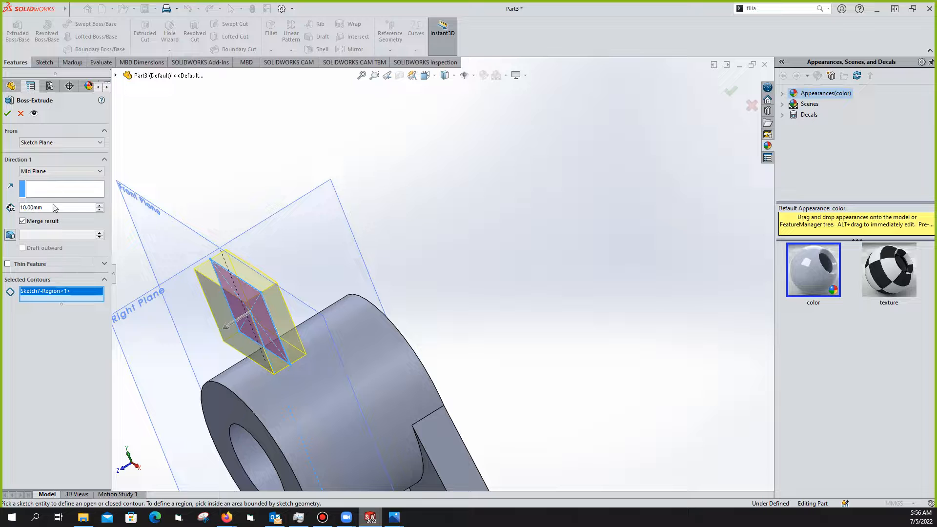
click(92, 172)
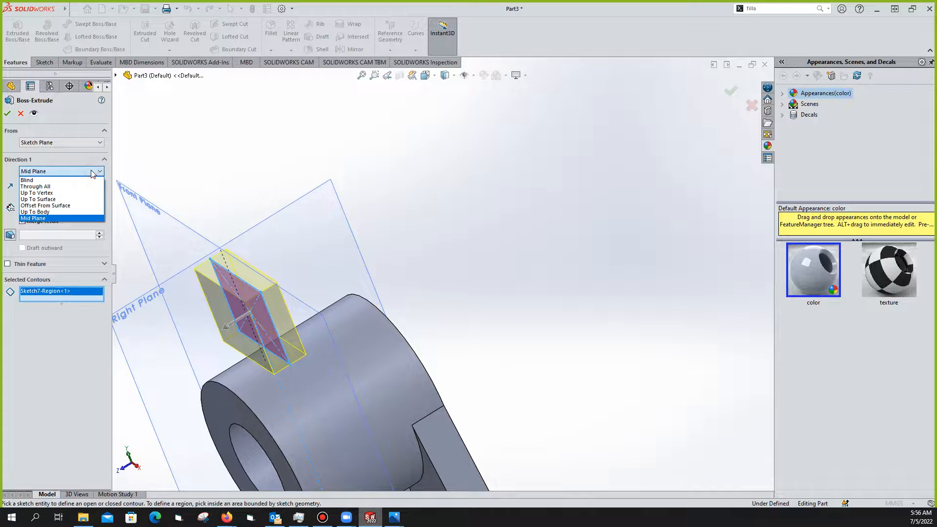
click(63, 180)
drag(213, 334, 313, 304)
drag(213, 335, 274, 276)
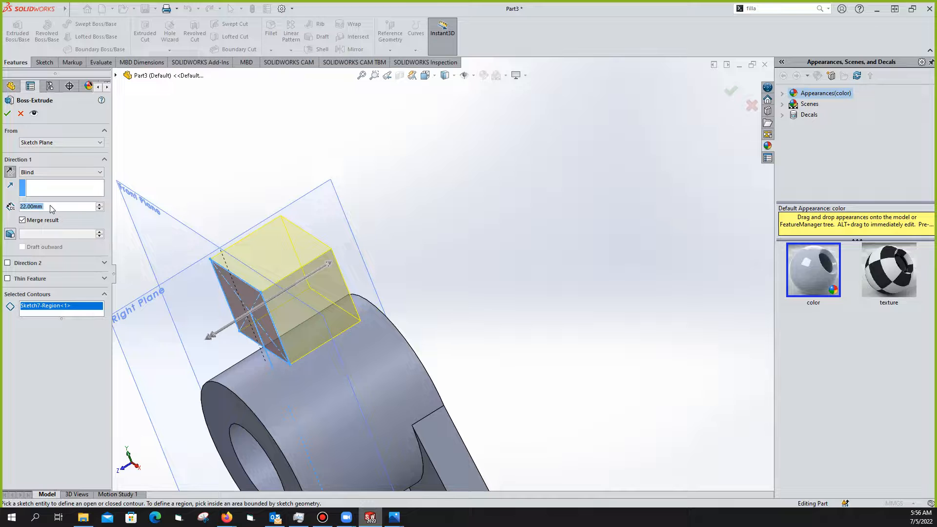
scroll(50, 205, up, 1)
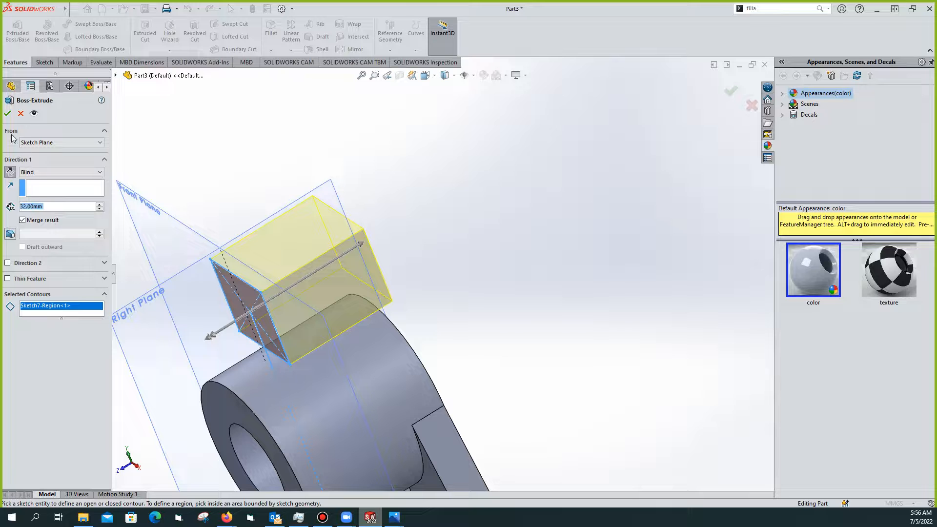
click(7, 113)
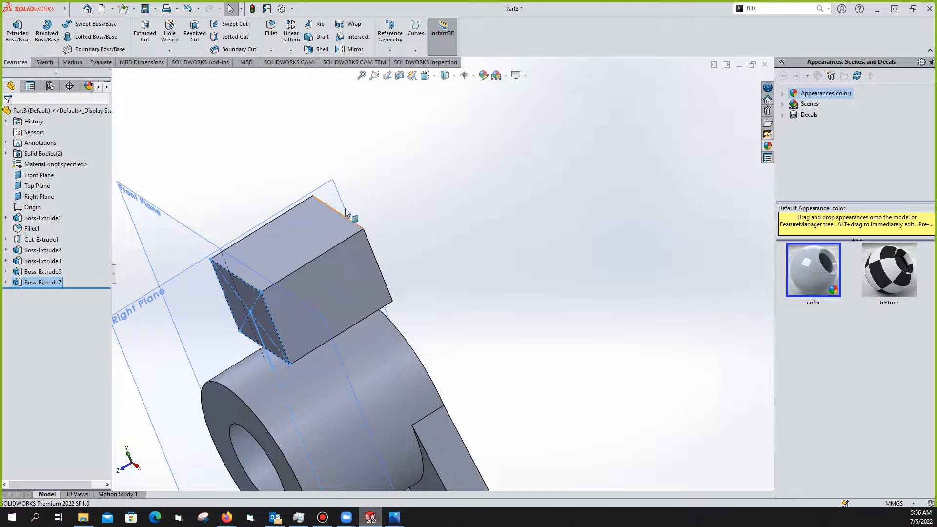
Orbit around the new block to inspect its top and right side
mouse_move(431, 206)
middle_down()
mouse_move(420, 212)
mouse_move(425, 231)
mouse_move(405, 221)
mouse_move(446, 176)
mouse_move(432, 219)
mouse_move(417, 194)
middle_up()
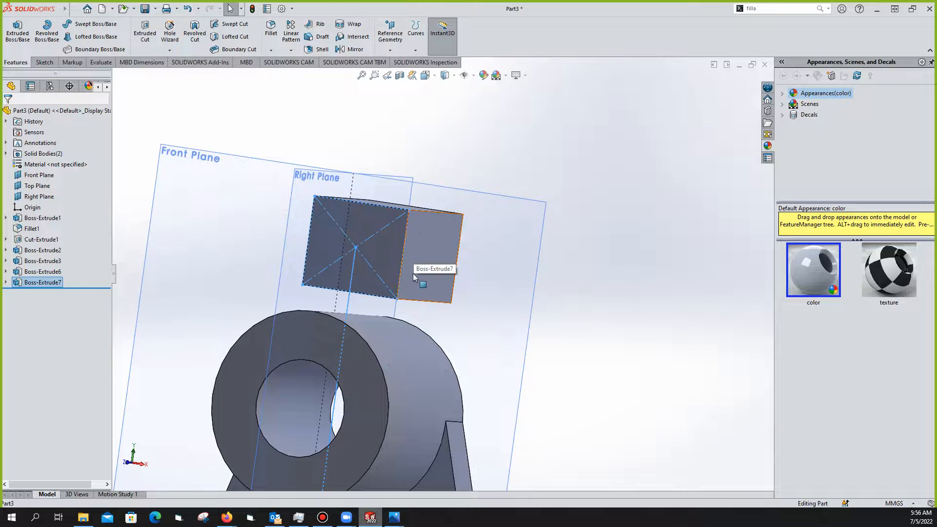
middle_drag(405, 261, 429, 286)
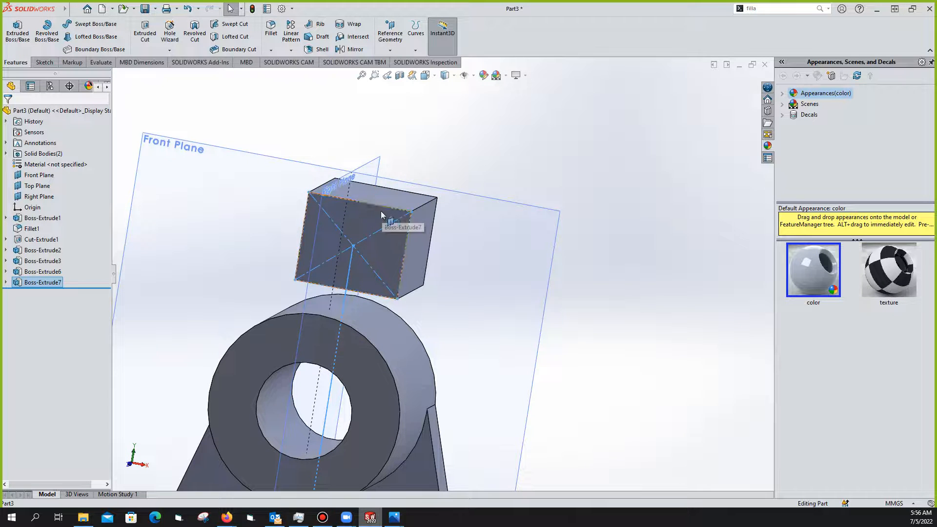
mouse_move(358, 214)
middle_down()
mouse_move(319, 222)
mouse_move(348, 212)
middle_up()
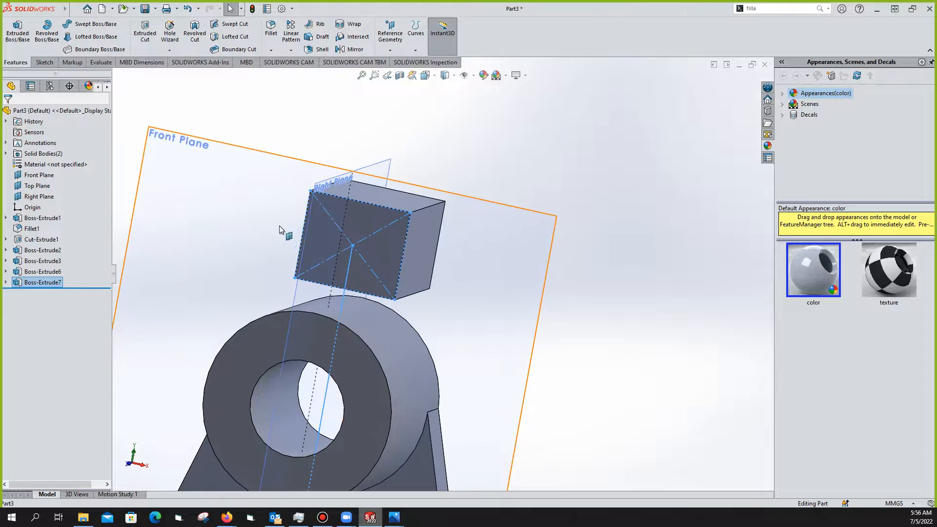
middle_drag(286, 226, 125, 257)
Edit Sketch7 from the Boss-Extrude7 tree entry and select the rectangle's right line
click(6, 282)
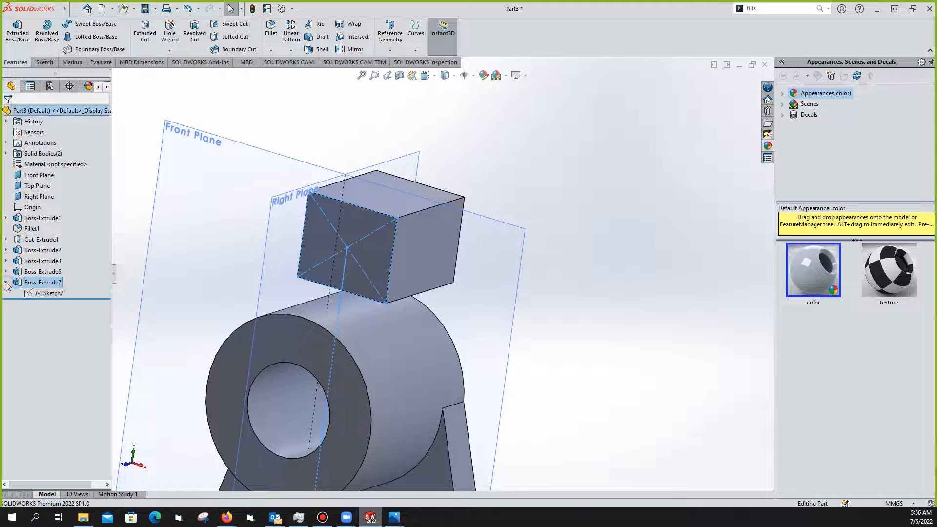
right_click(67, 296)
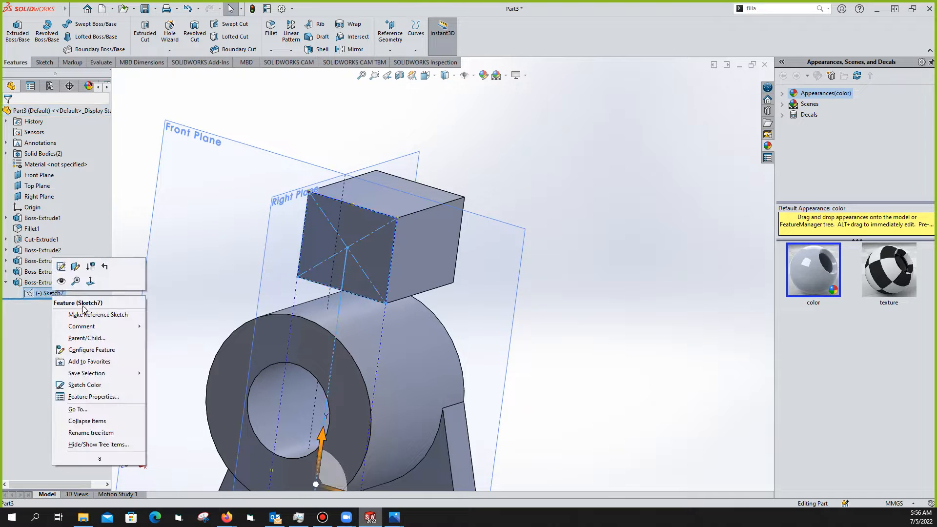
click(61, 266)
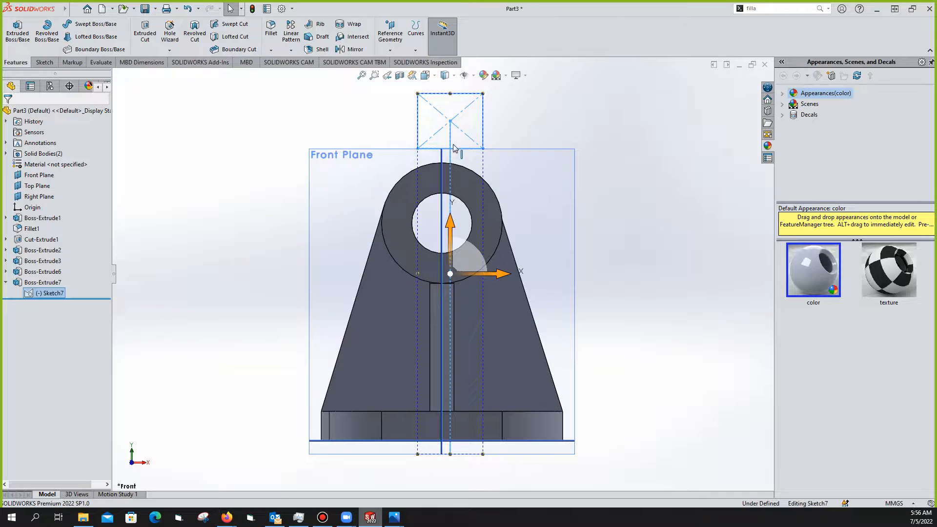
click(483, 116)
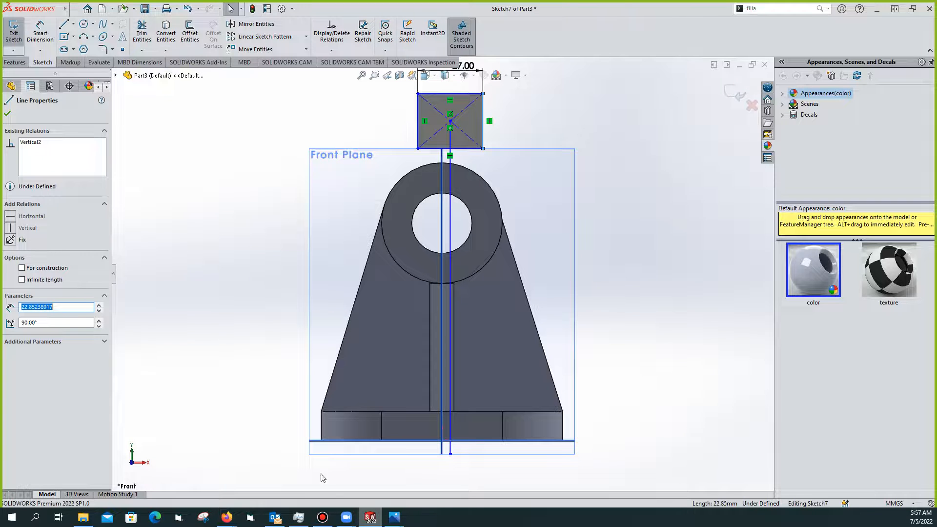
click(394, 518)
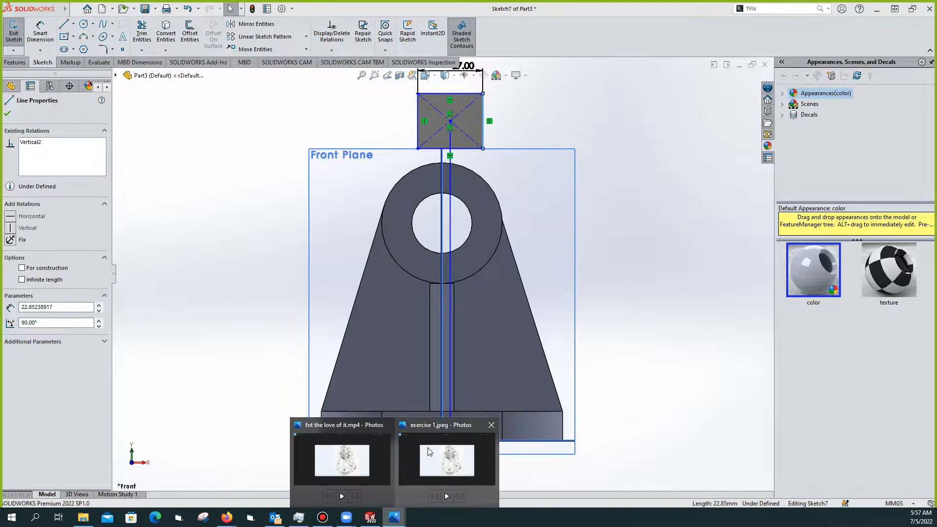
click(429, 452)
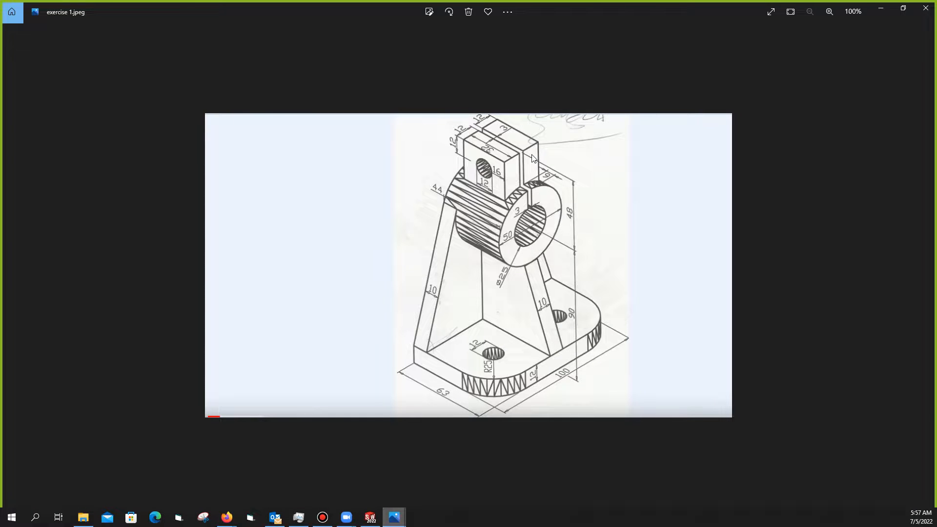
click(374, 517)
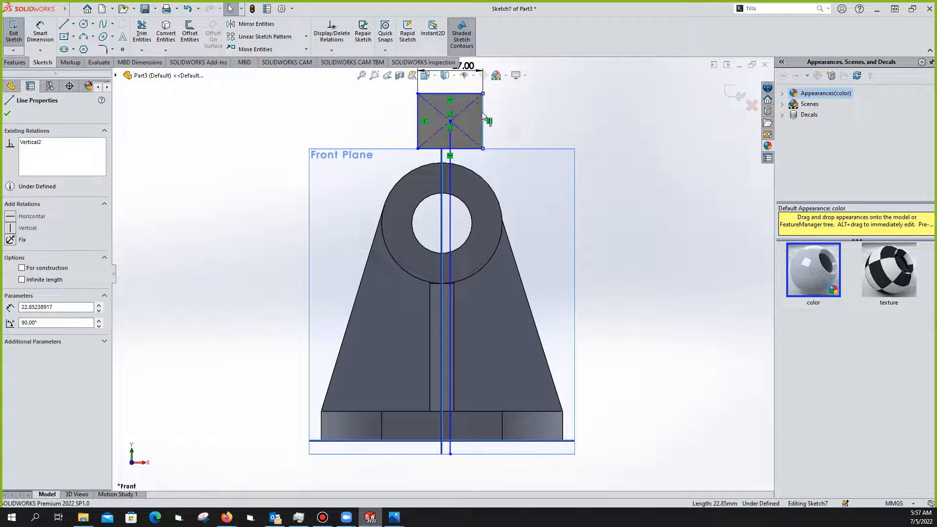
Draw a horizontal reference line from the circle's centre
key(d)
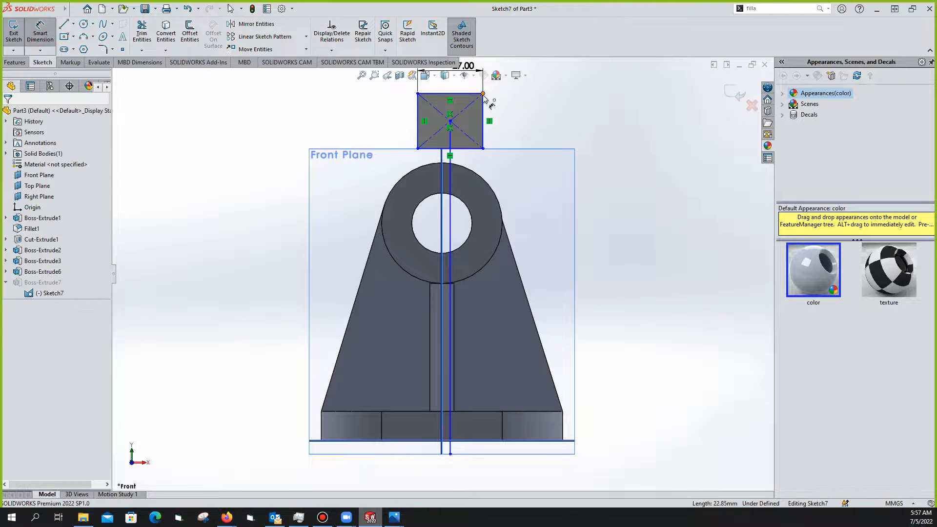
click(483, 95)
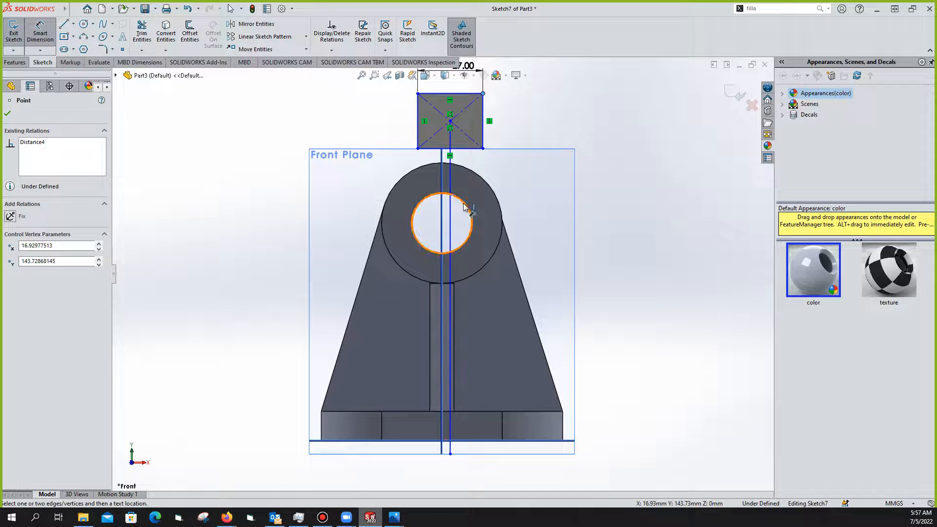
key(Escape)
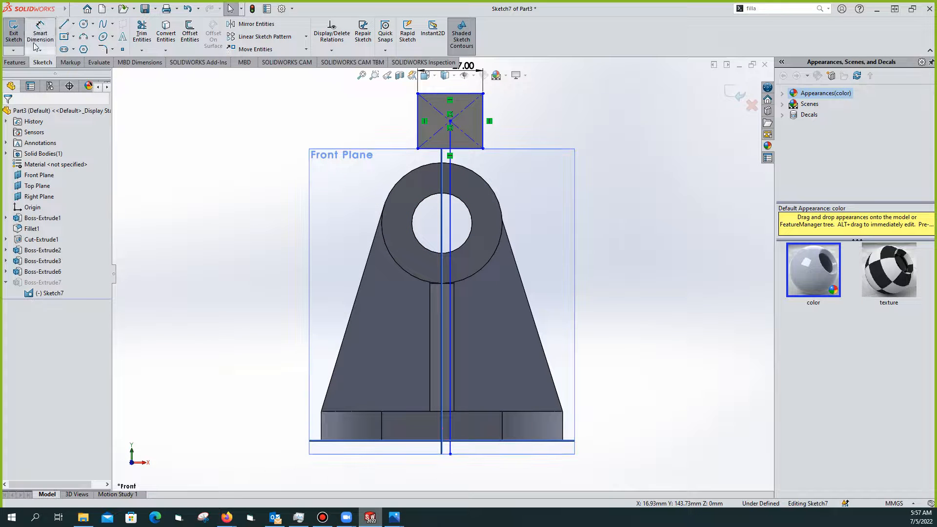
click(64, 24)
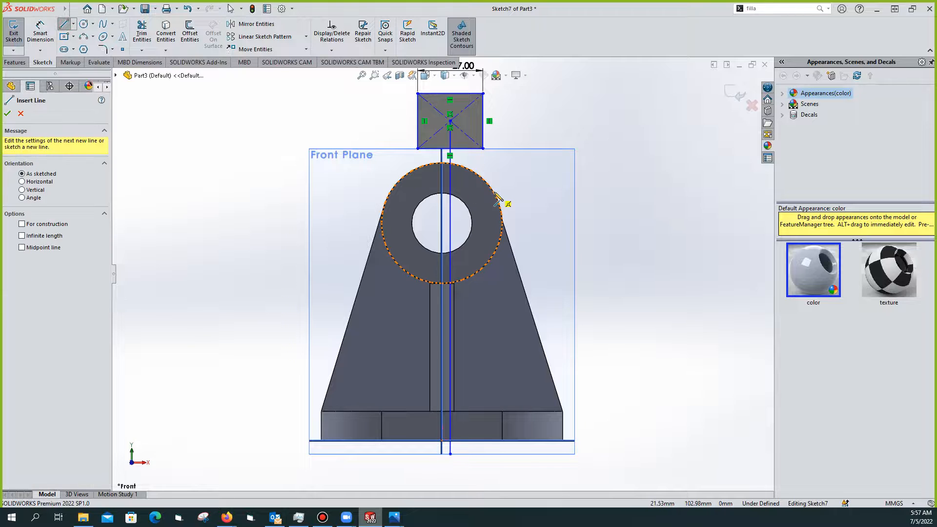
click(442, 223)
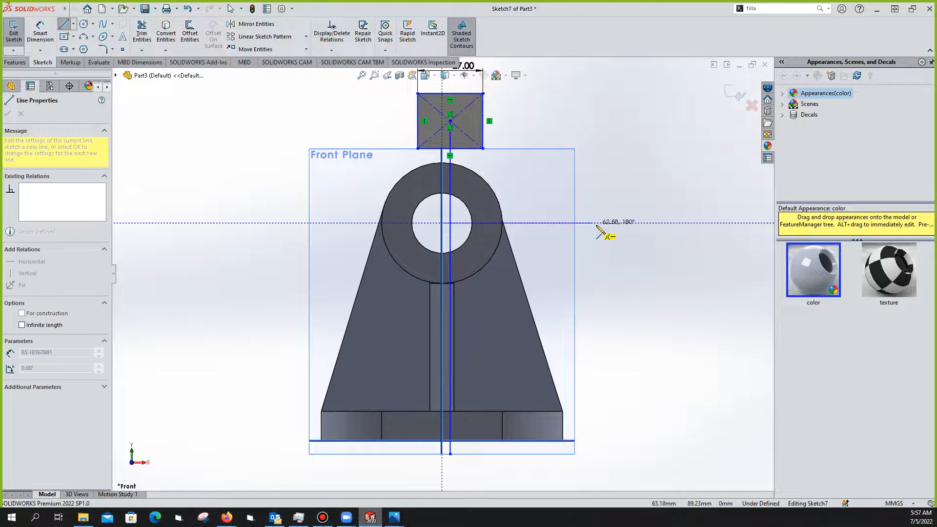
click(620, 224)
key(Escape)
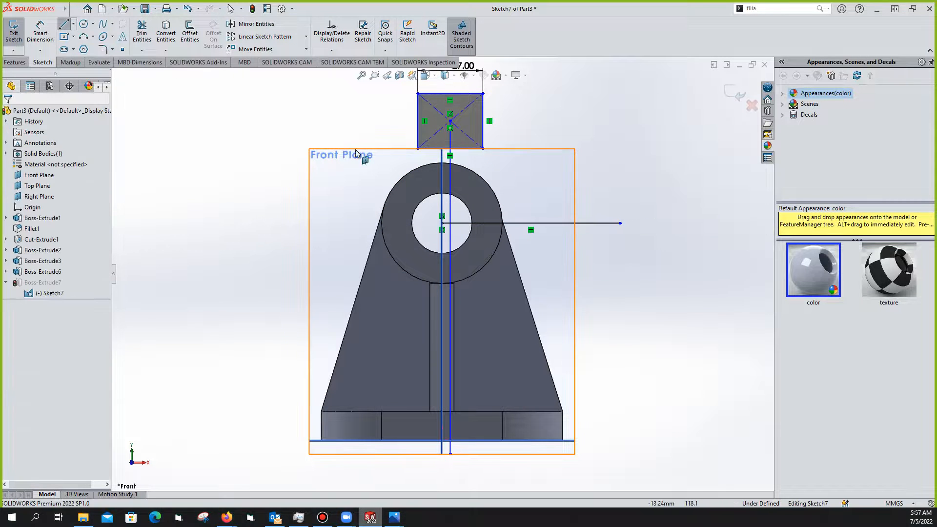
Dimension the rectangle's top-right corner 48 mm above the line and exit the sketch
click(40, 32)
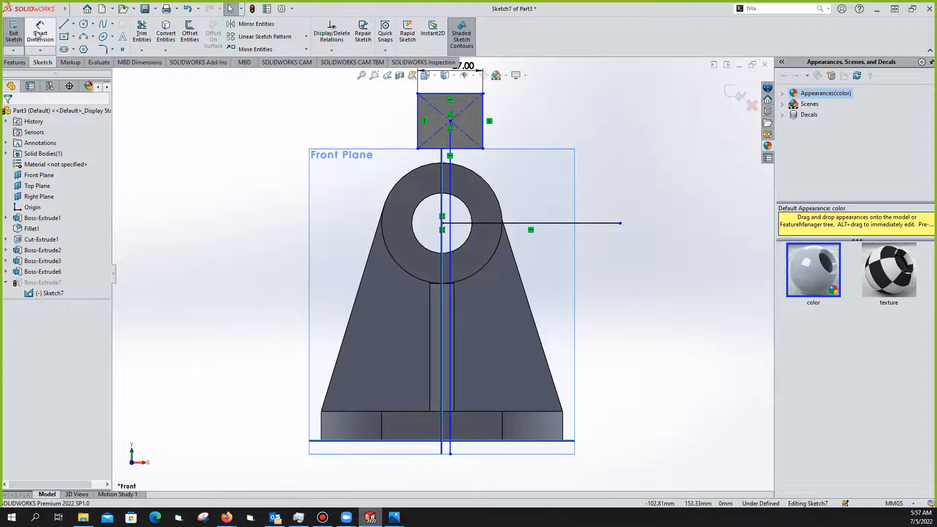
click(483, 94)
click(506, 224)
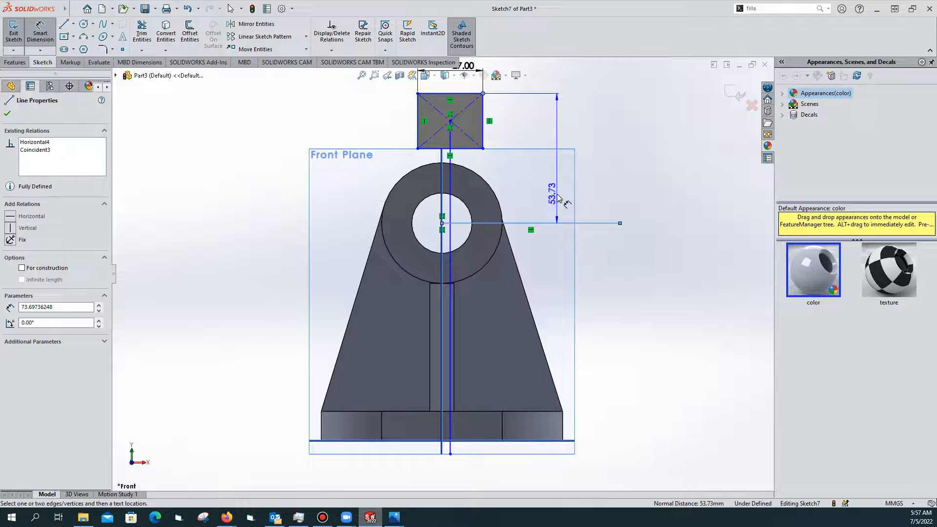
click(558, 199)
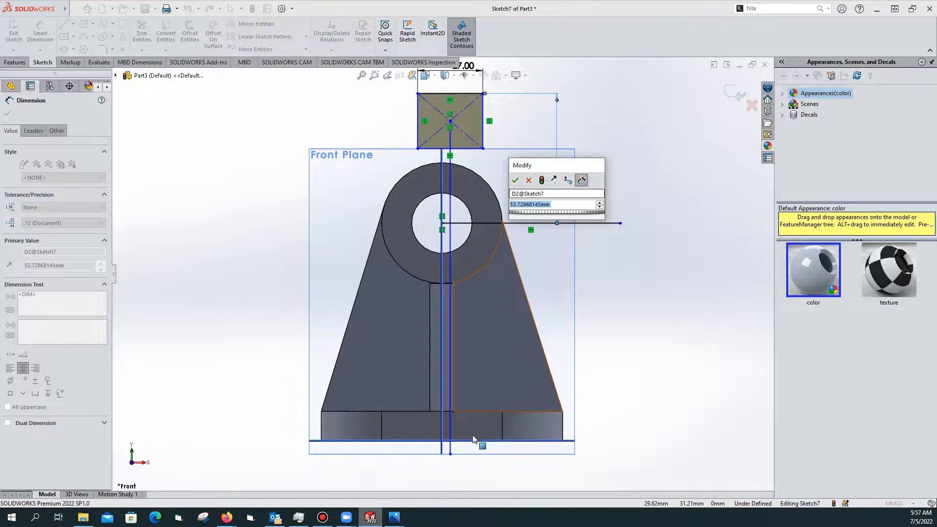
click(394, 517)
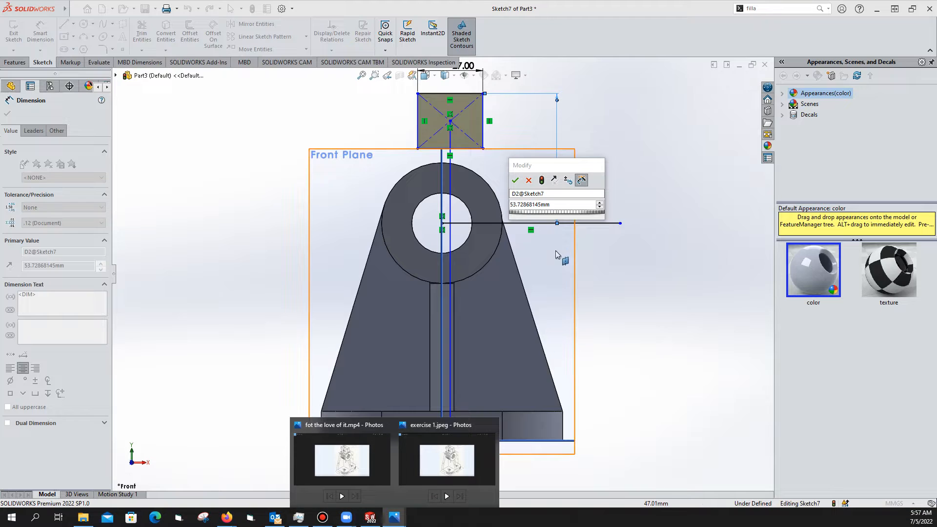
click(552, 205)
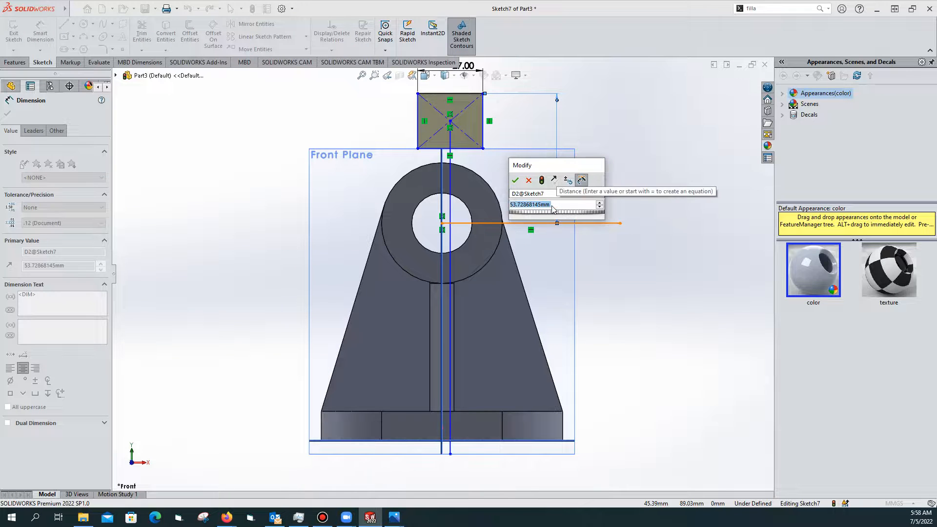
text(48)
key(Return)
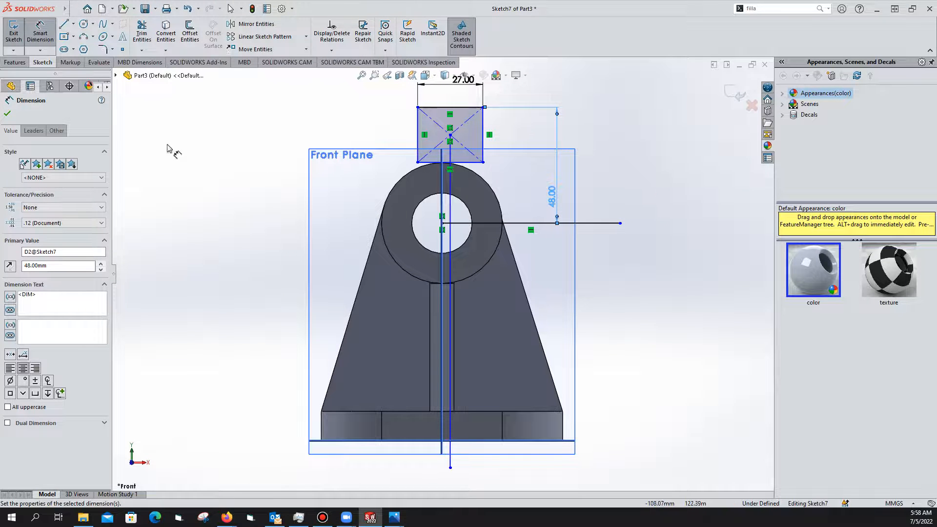
click(7, 115)
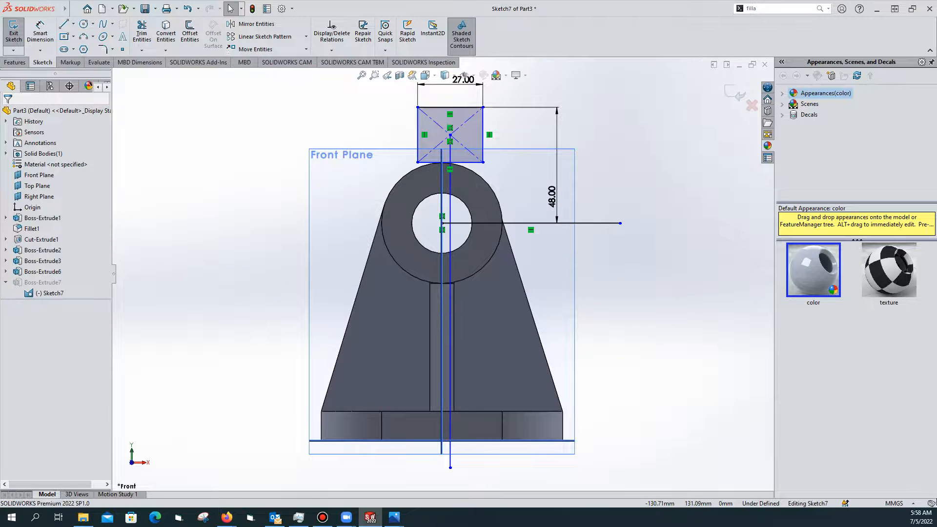
click(12, 32)
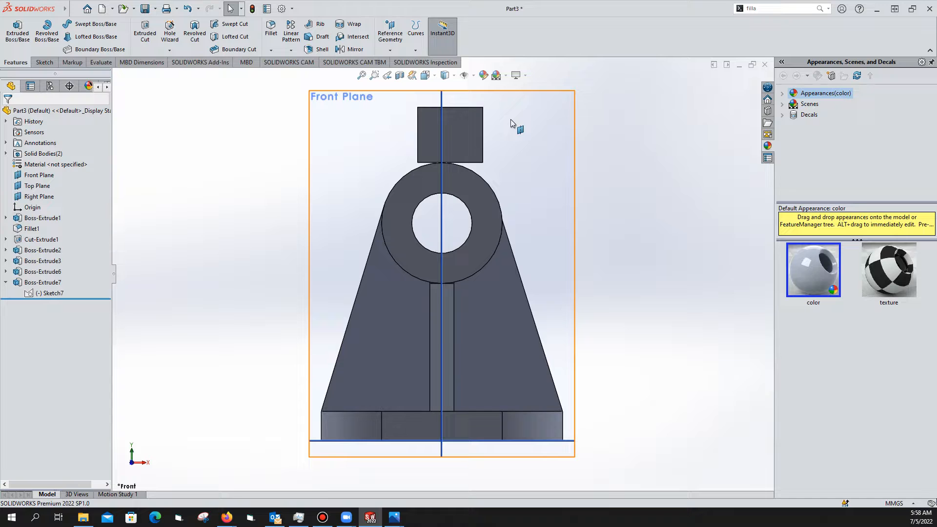
Orbit to a tilted 3D view, select the clamp block's bottom face and start a new sketch
scroll(468, 178, down, 2)
scroll(467, 179, up, 1)
middle_drag(529, 172, 446, 155)
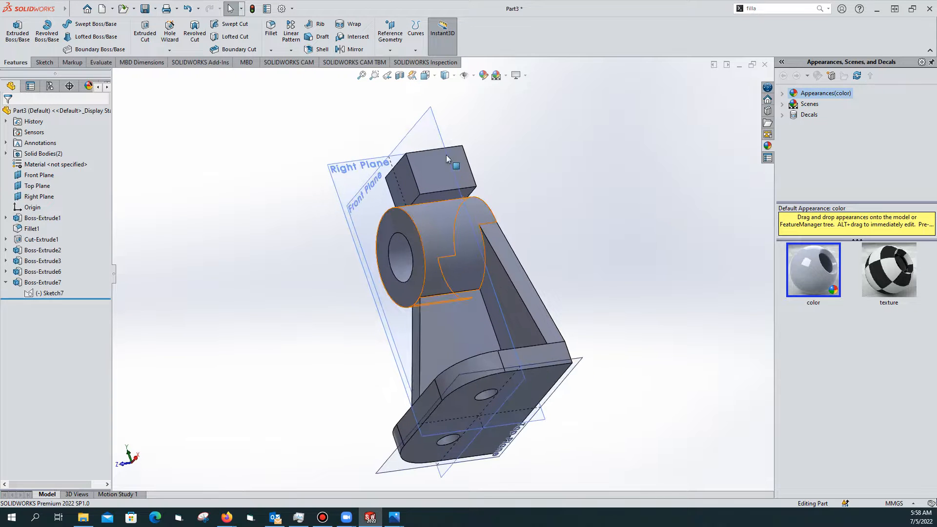
middle_drag(491, 211, 425, 184)
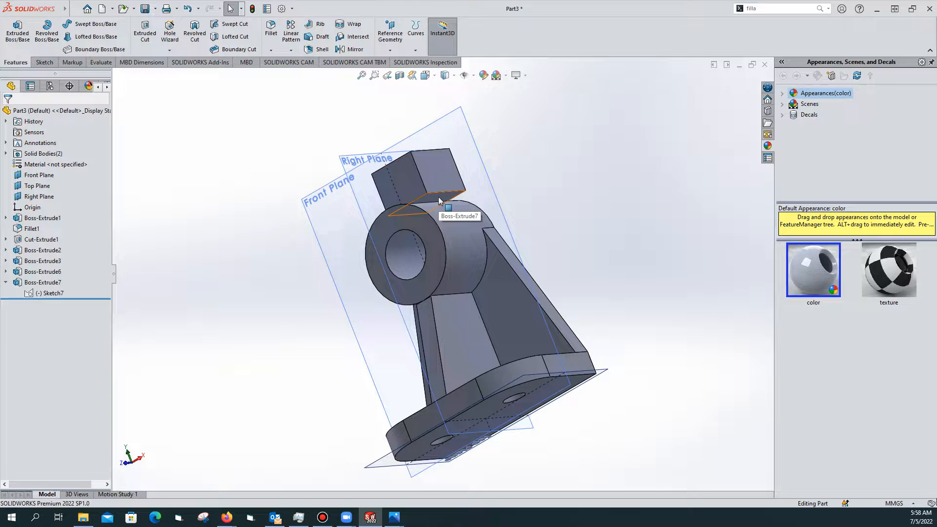
click(439, 197)
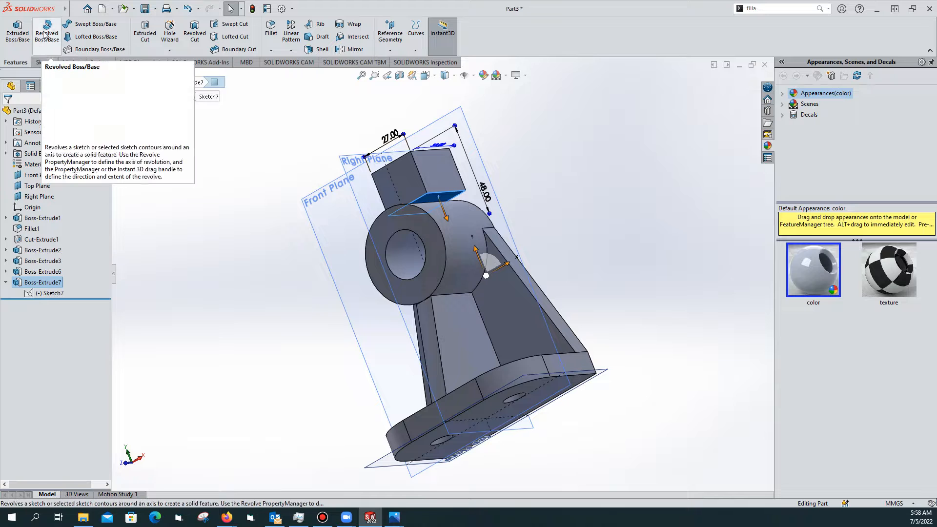
click(20, 33)
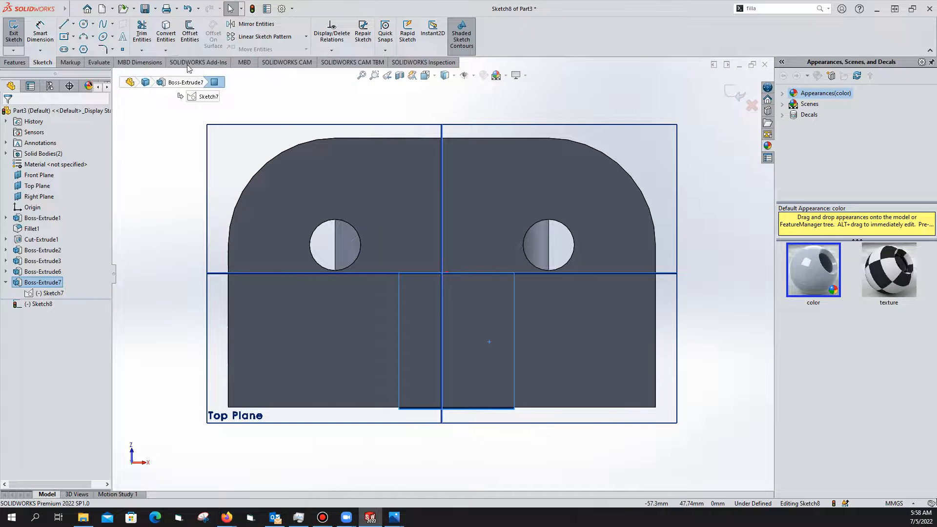
Convert the clamp block's bottom edges into Sketch8 and preview a 32.00 mm Blind boss extrusion
click(166, 35)
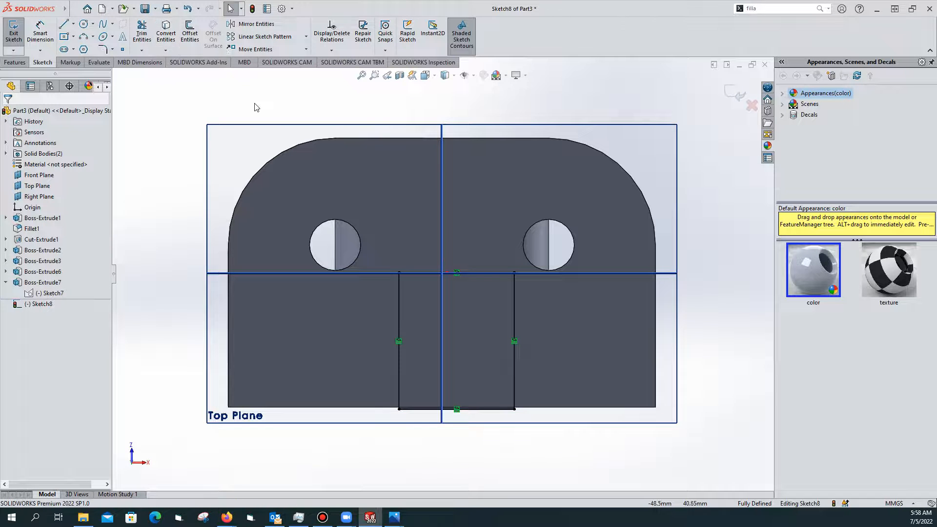
scroll(410, 152, down, 2)
scroll(410, 153, up, 3)
middle_drag(415, 156, 342, 316)
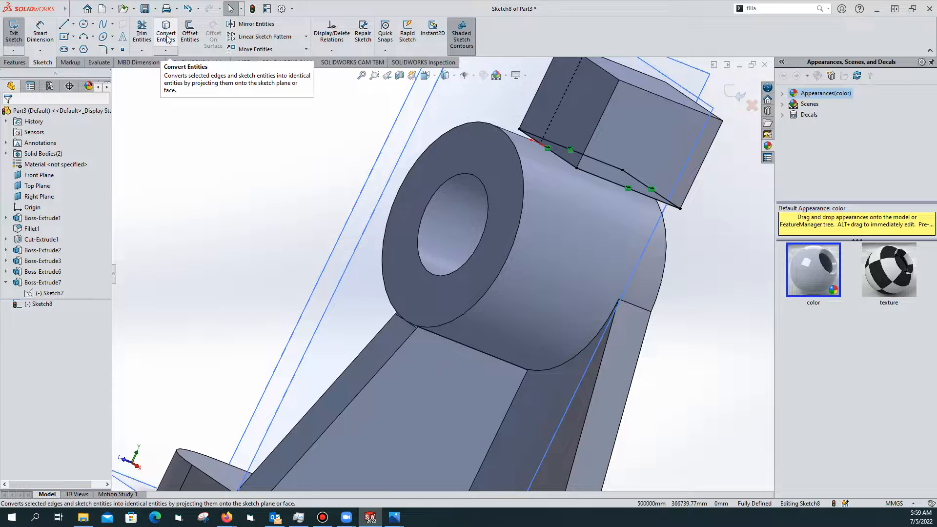
click(13, 30)
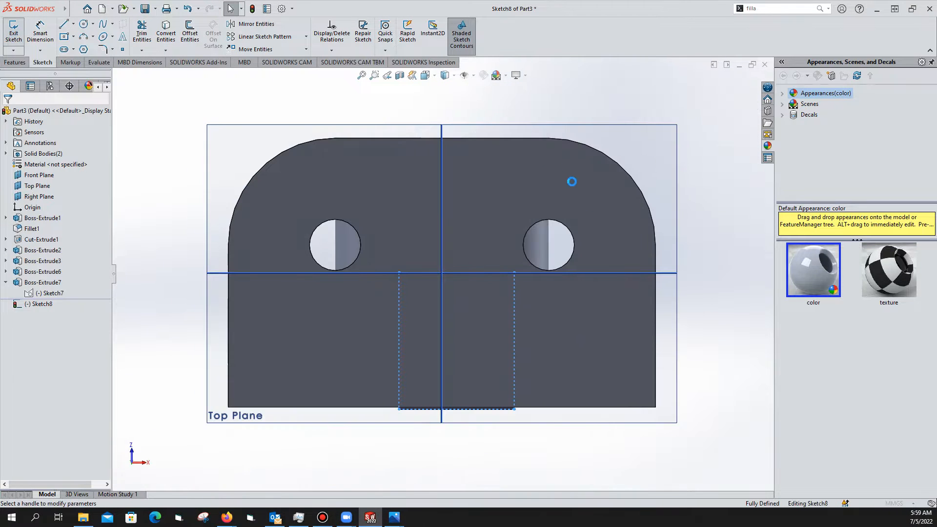
middle_drag(523, 141, 251, 265)
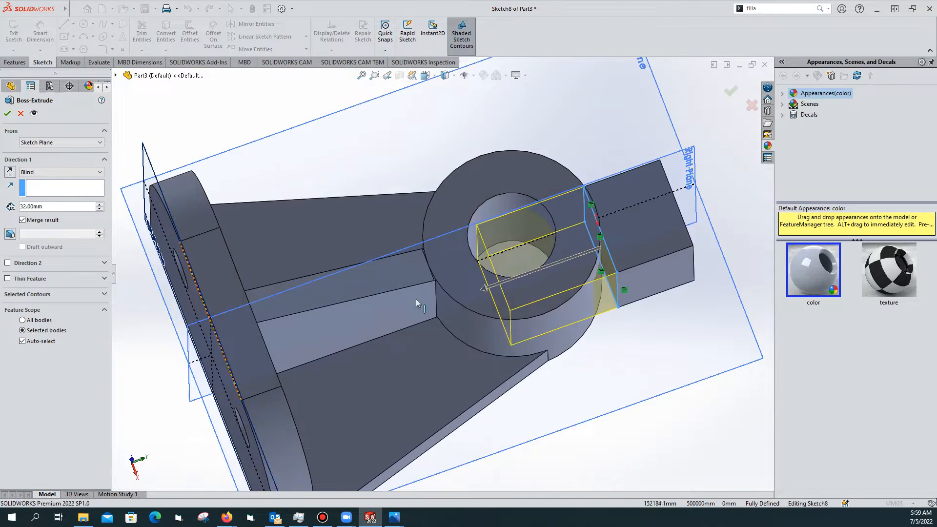
Extrude the clamp block outline Up To Surface, ending on the cylinder's outer face
click(99, 172)
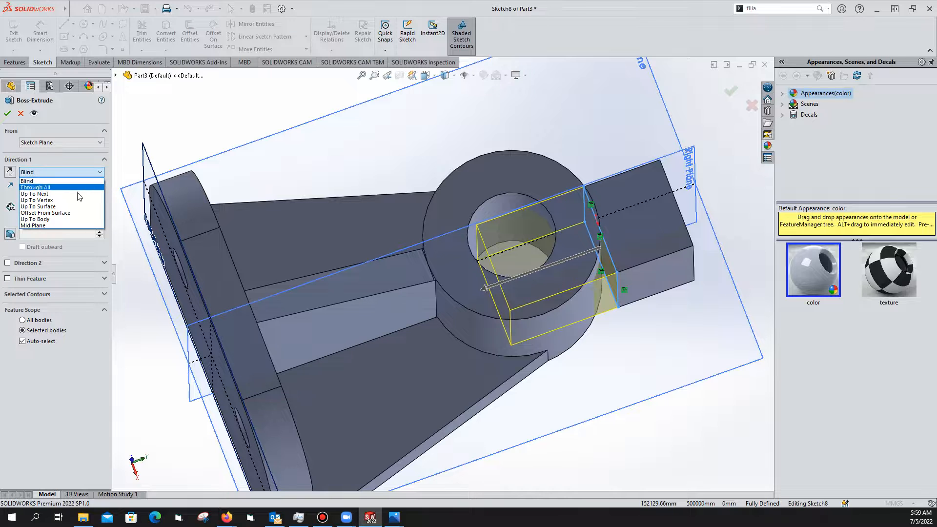
click(71, 207)
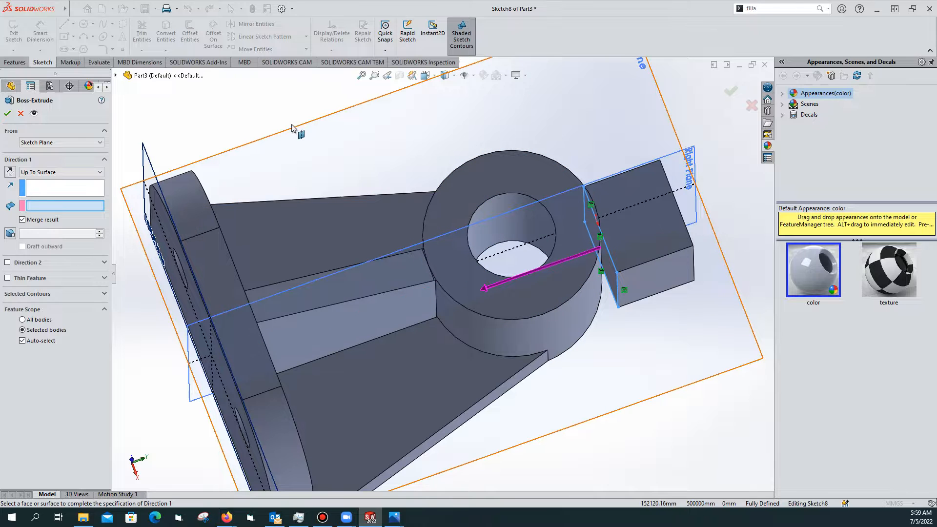
click(8, 114)
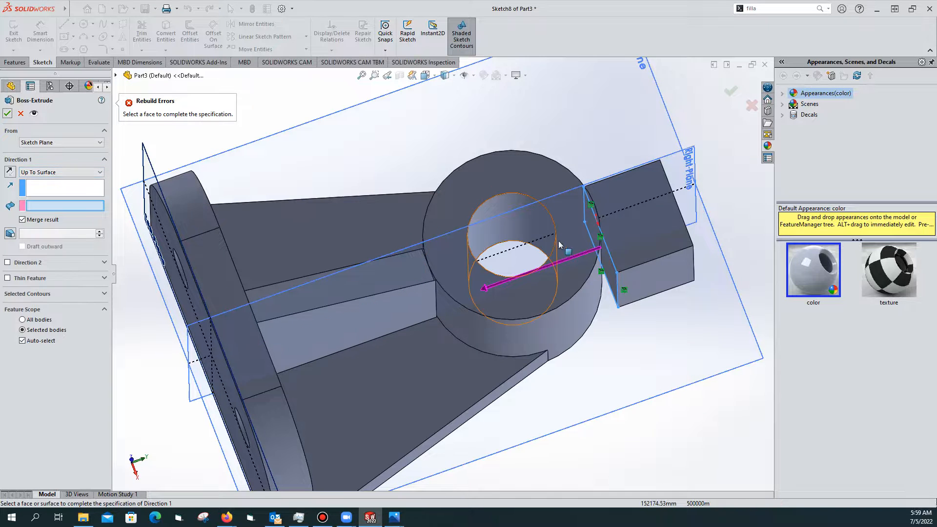
click(595, 283)
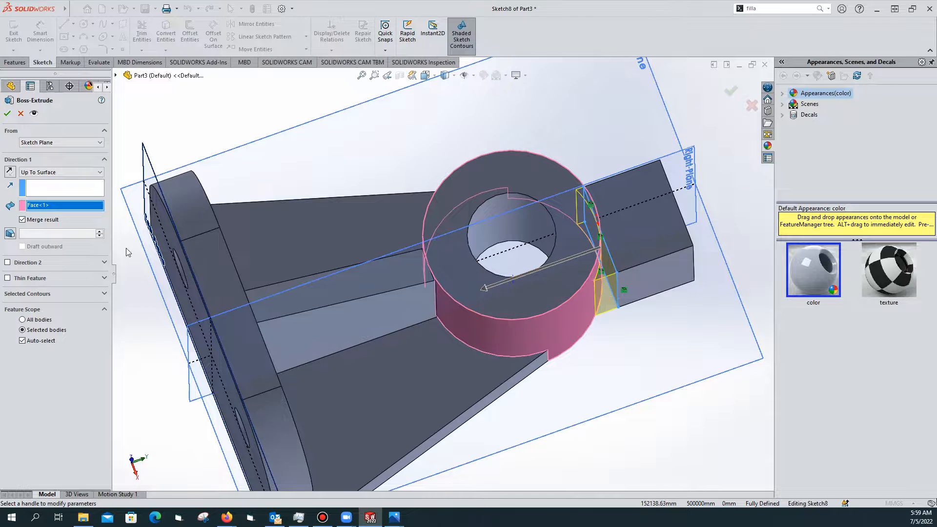
click(8, 114)
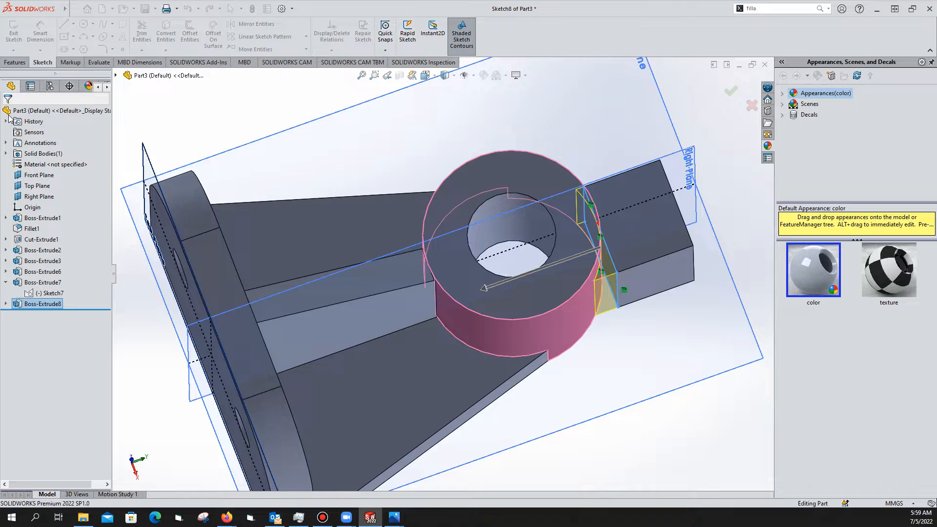
middle_drag(539, 203, 571, 146)
middle_drag(575, 184, 617, 224)
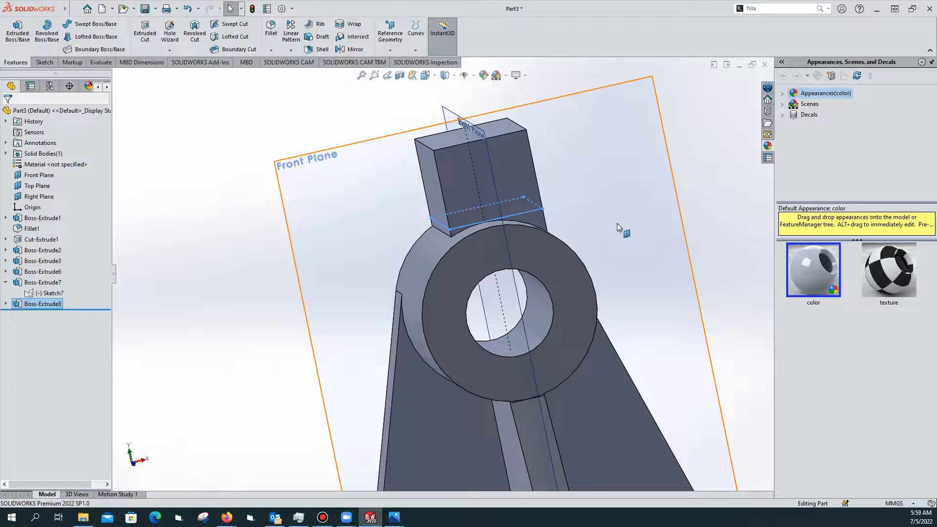
middle_drag(617, 224, 666, 243)
middle_drag(605, 247, 555, 226)
scroll(551, 229, down, 2)
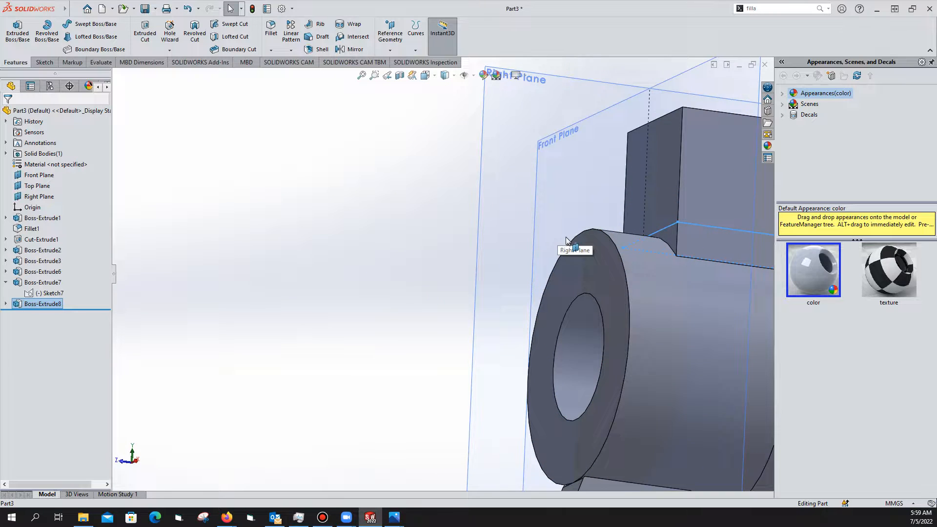
scroll(548, 231, up, 2)
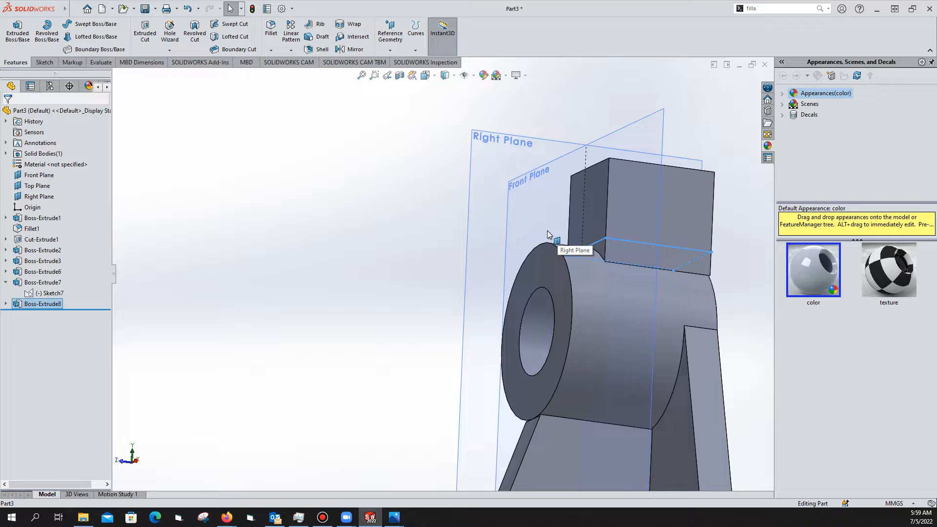
scroll(547, 231, up, 4)
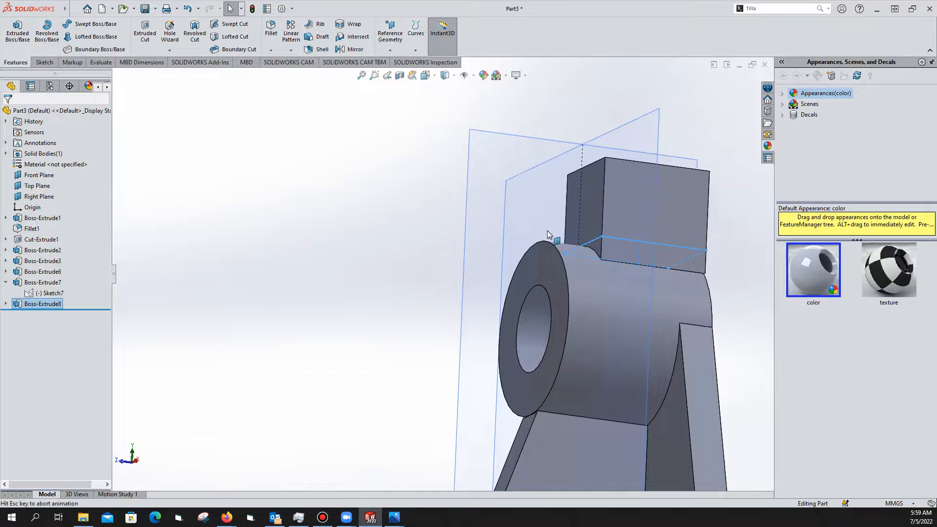
middle_drag(547, 230, 560, 268)
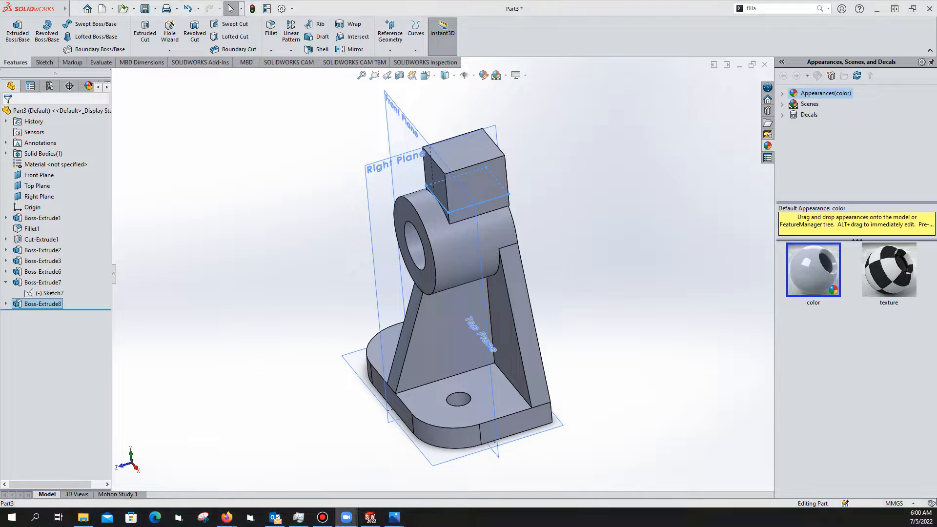
click(565, 208)
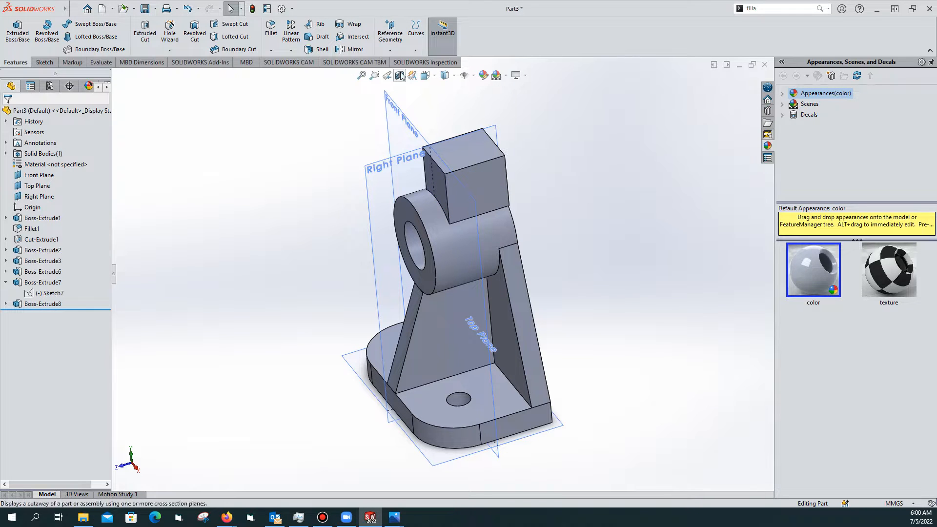
Hide the reference planes and orbit the bracket to check its other sides
click(454, 76)
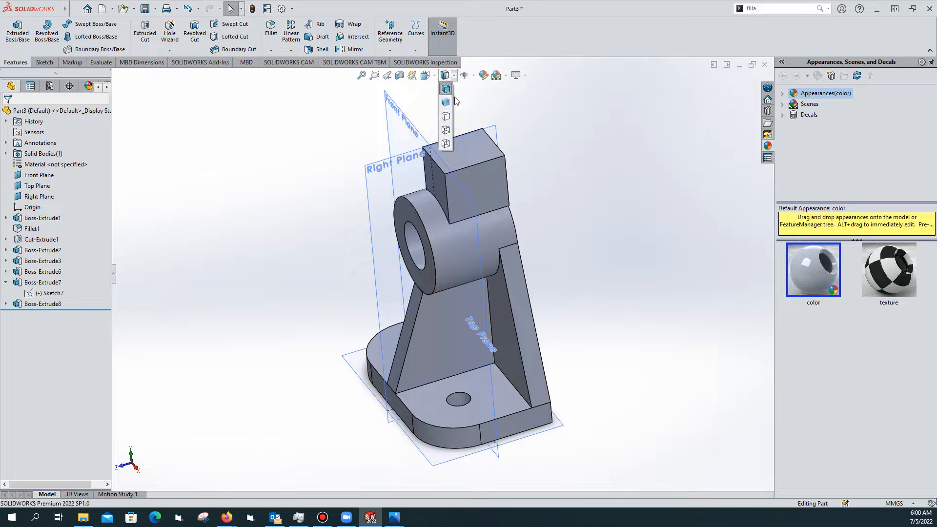
click(465, 75)
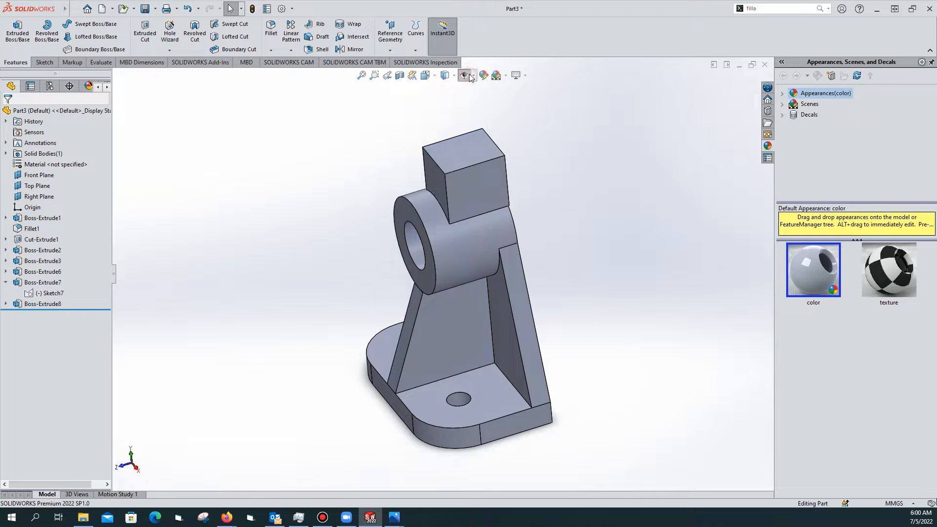
middle_drag(539, 201, 391, 174)
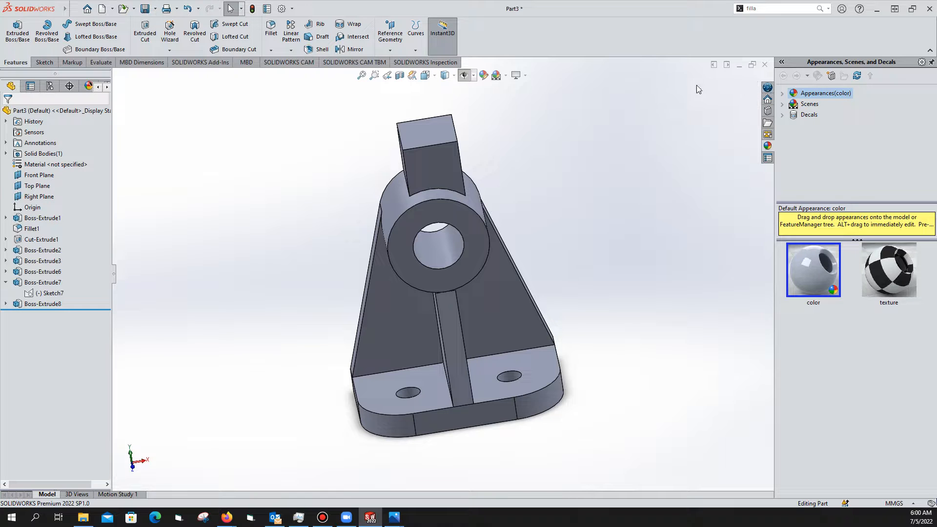
Leave the scene unchanged and apply the basic color appearance to the part
click(497, 76)
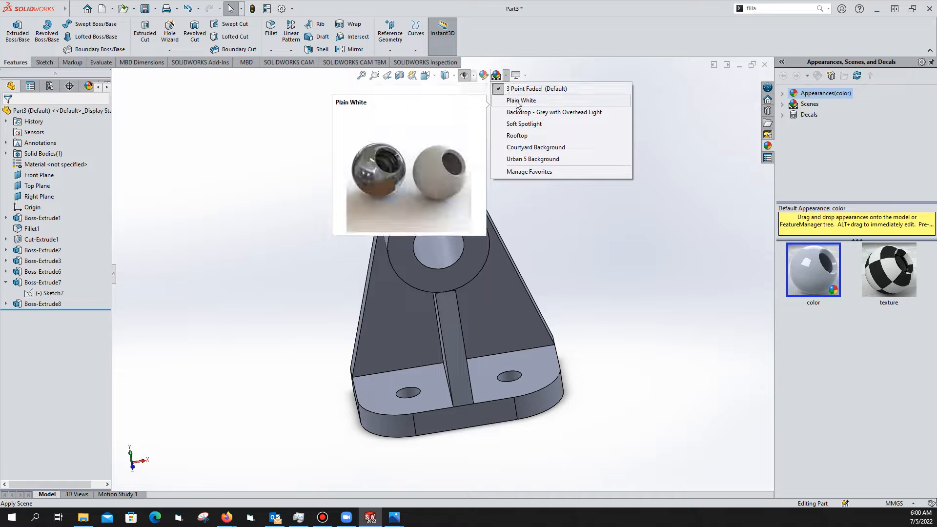
click(619, 198)
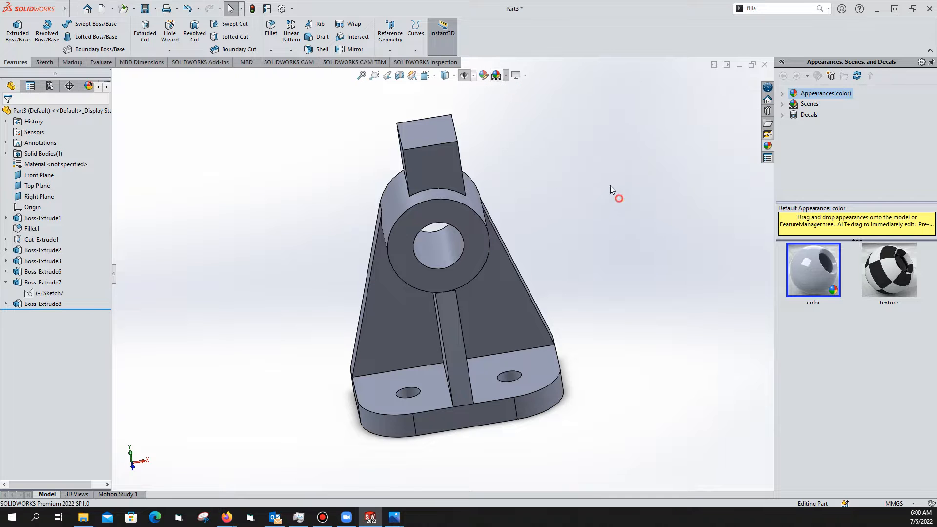
click(488, 77)
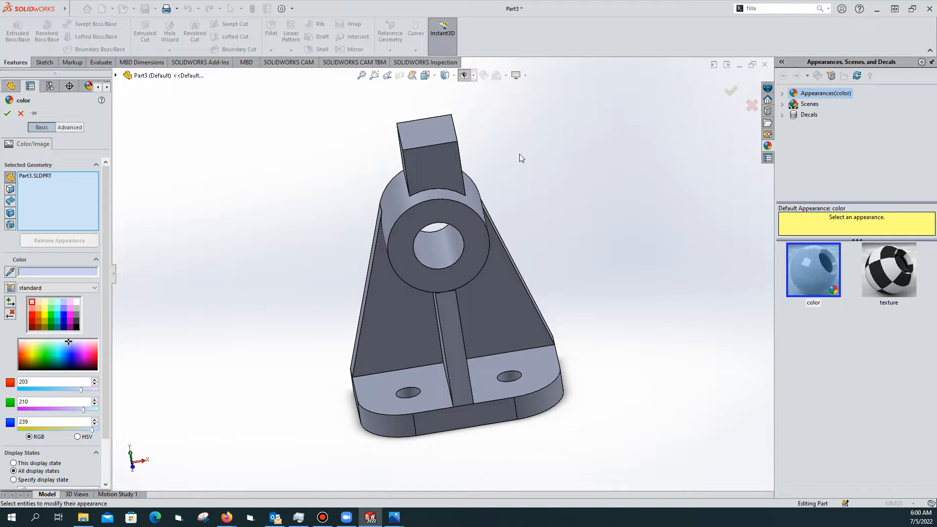
click(819, 265)
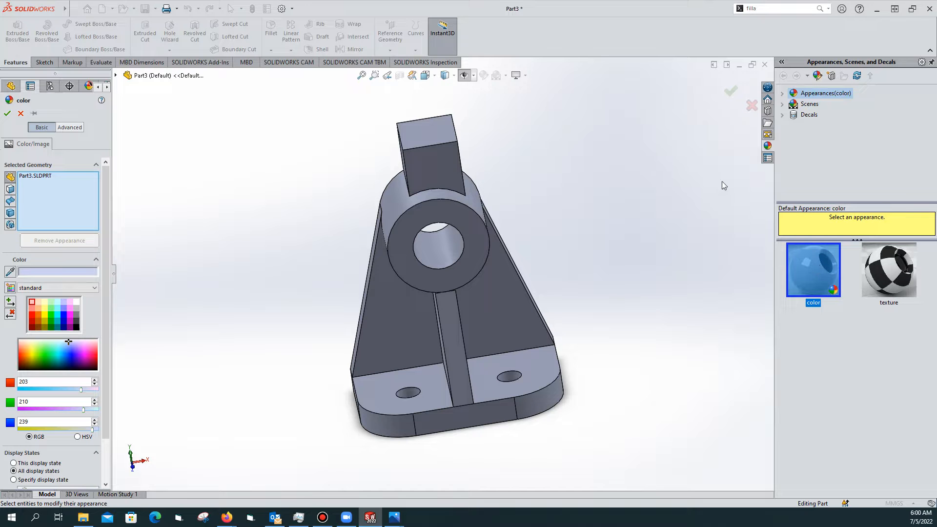
click(731, 91)
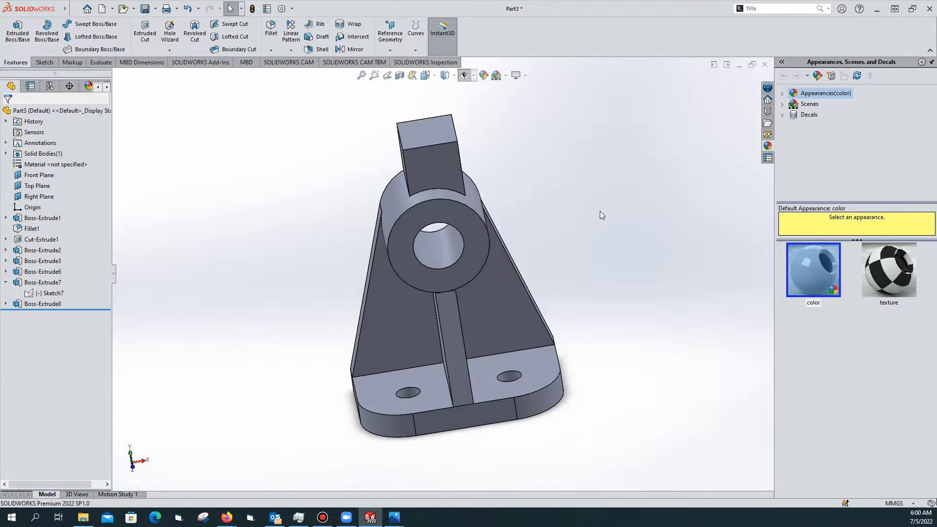
Orbit the bracket freely to inspect it from several angles
middle_drag(529, 207, 405, 137)
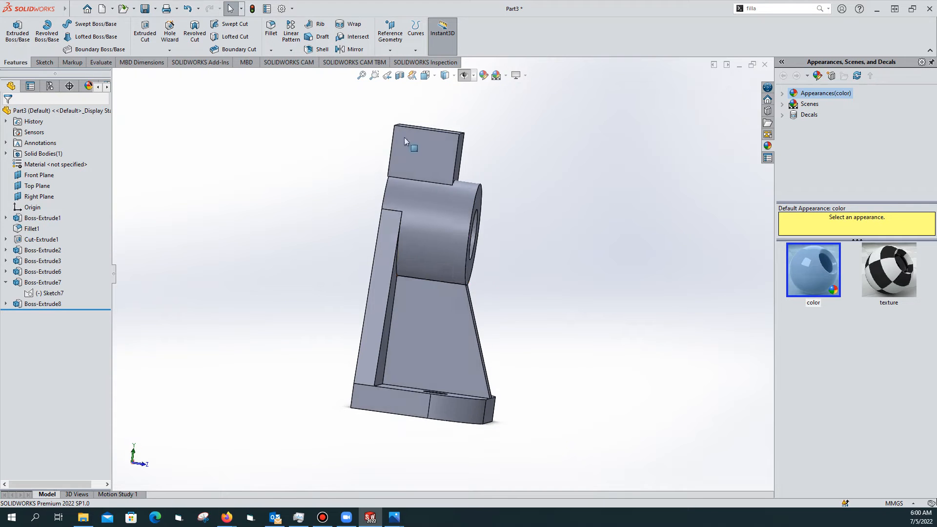
middle_drag(400, 209, 408, 241)
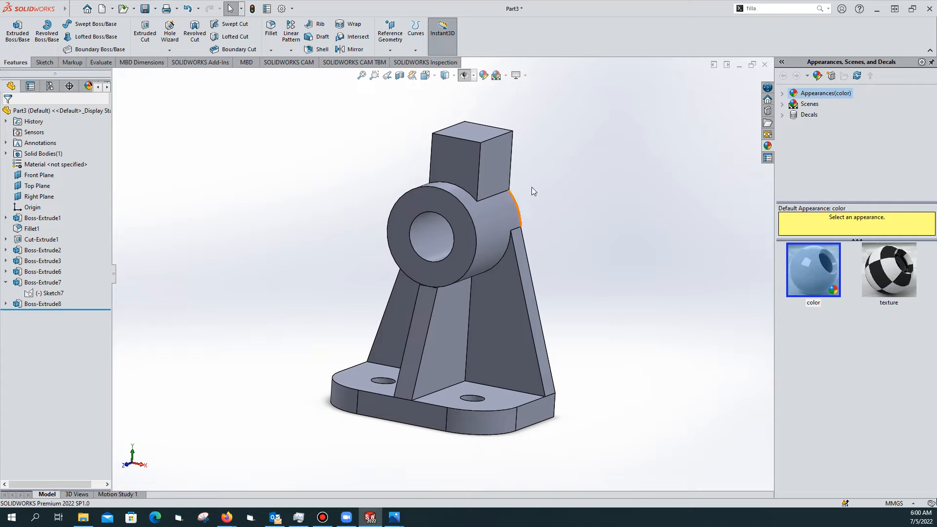
middle_drag(569, 190, 543, 210)
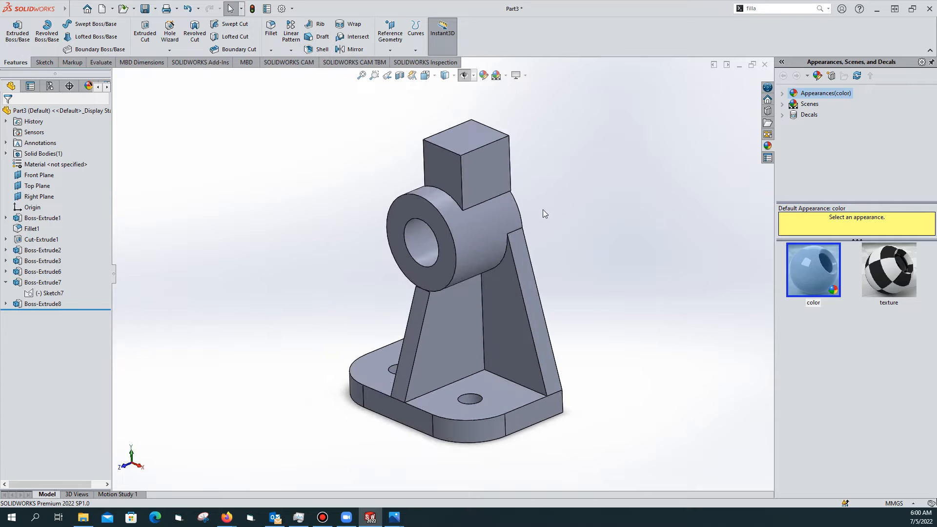
Show the bracket in the Right, then Back, then Isometric standard views
click(434, 76)
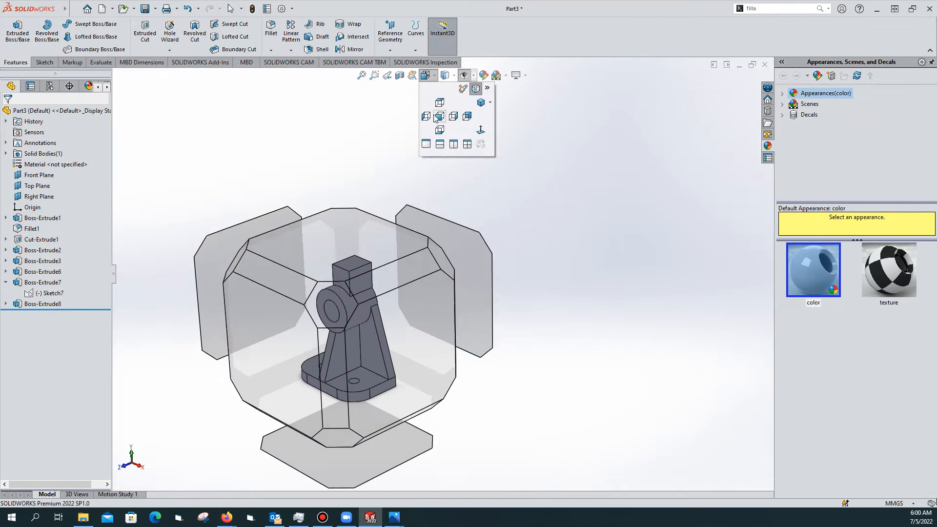
click(482, 131)
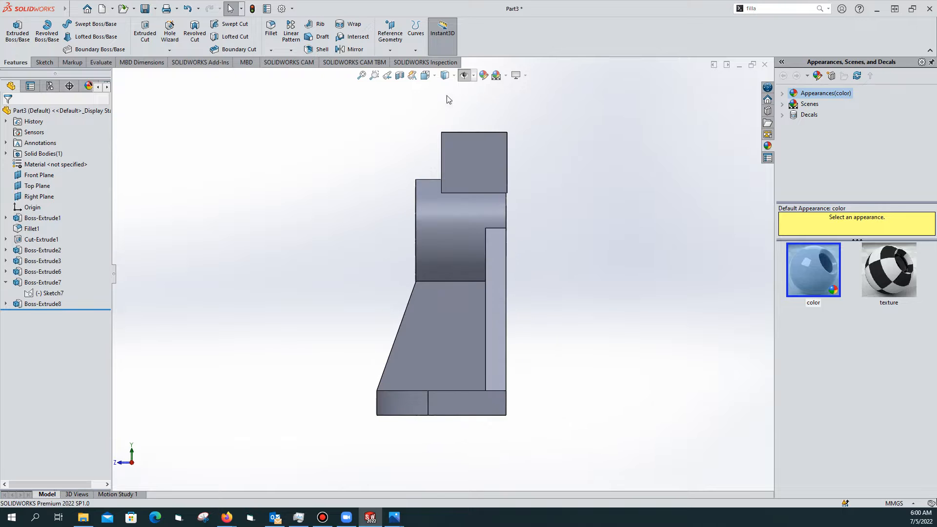
click(434, 76)
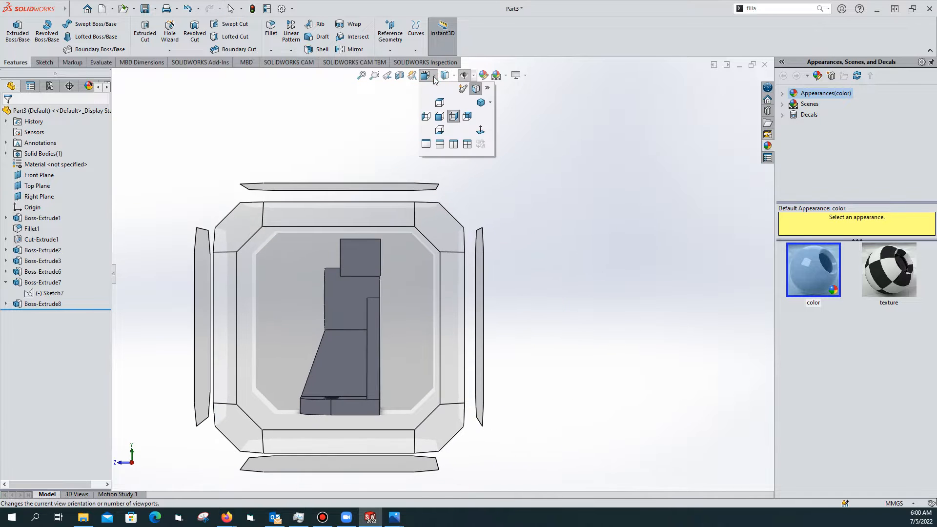
click(468, 116)
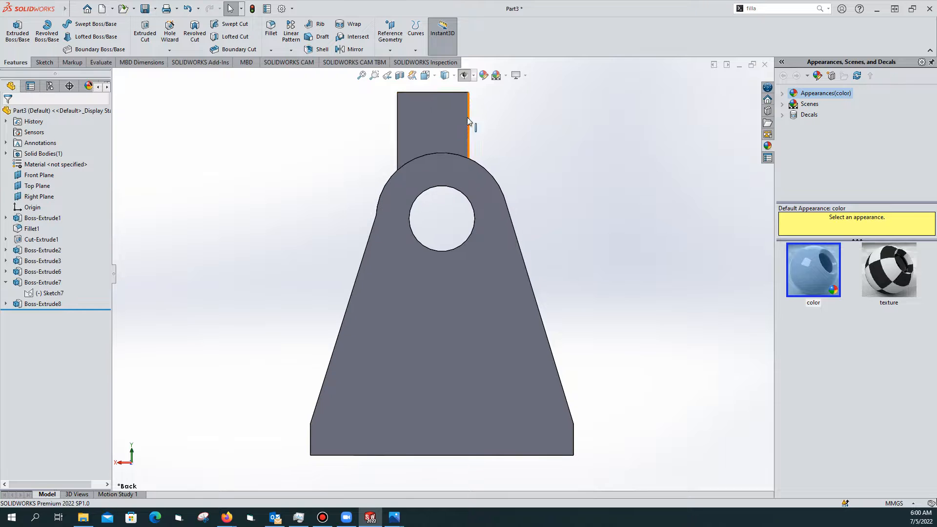
click(433, 76)
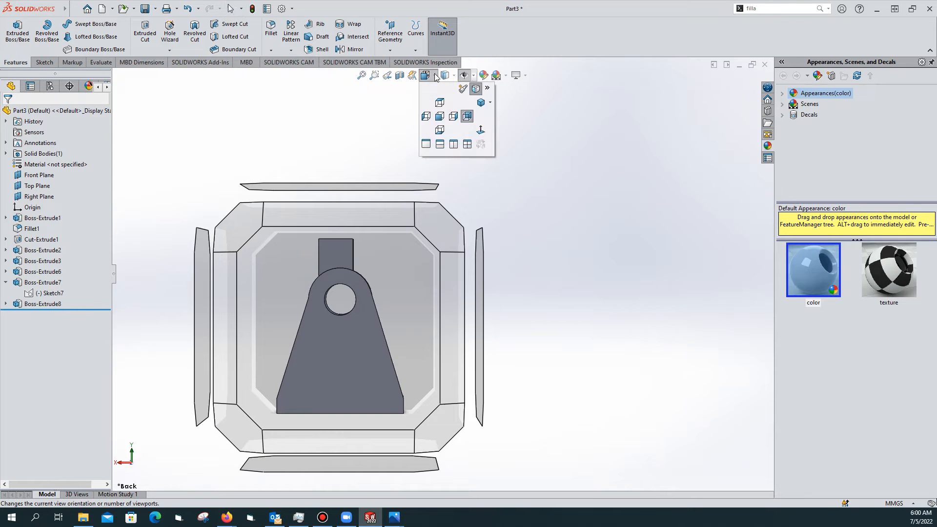
click(480, 105)
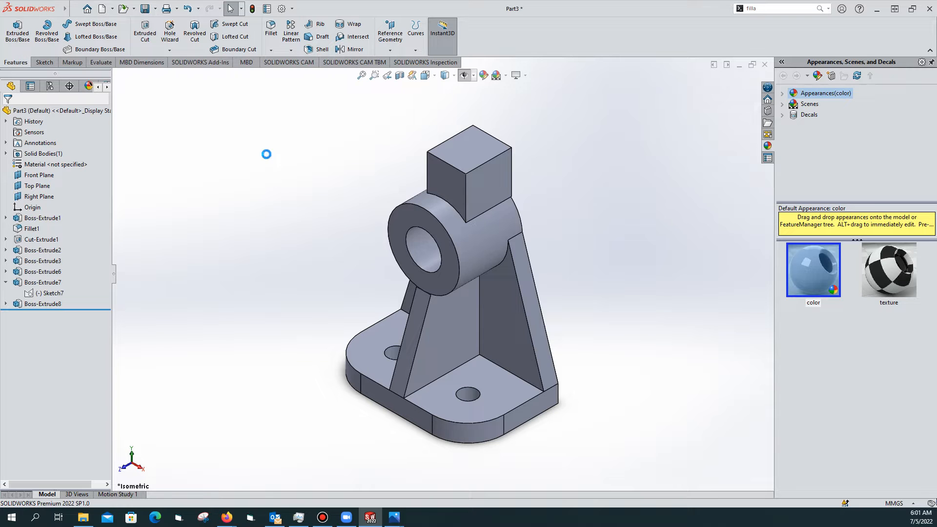
Start saving the part and browse to Local Disk (E:)
key(ctrl+s)
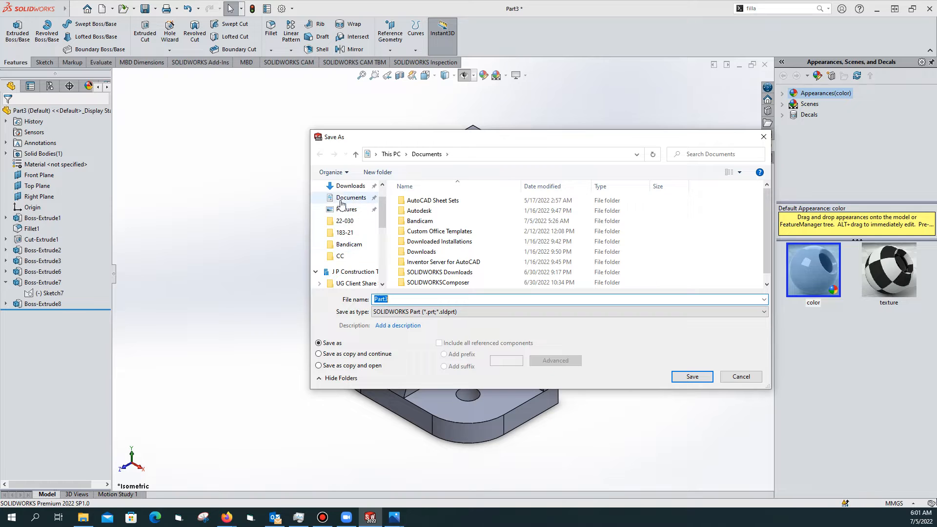
scroll(345, 205, up, 2)
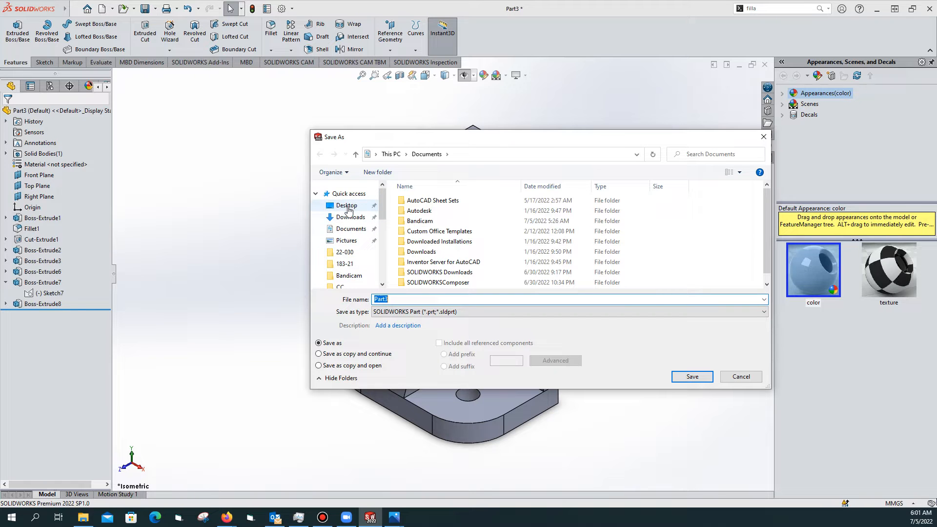
scroll(344, 217, down, 5)
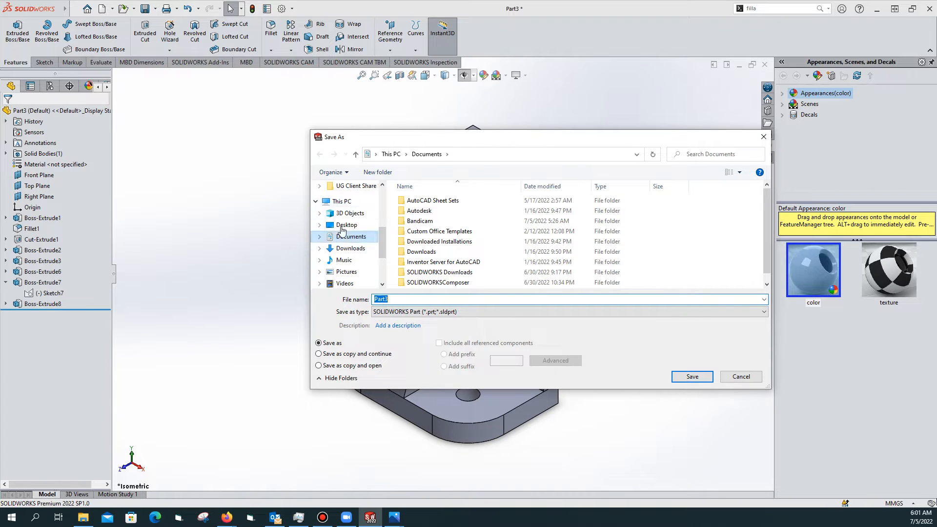
click(342, 201)
scroll(471, 204, down, 3)
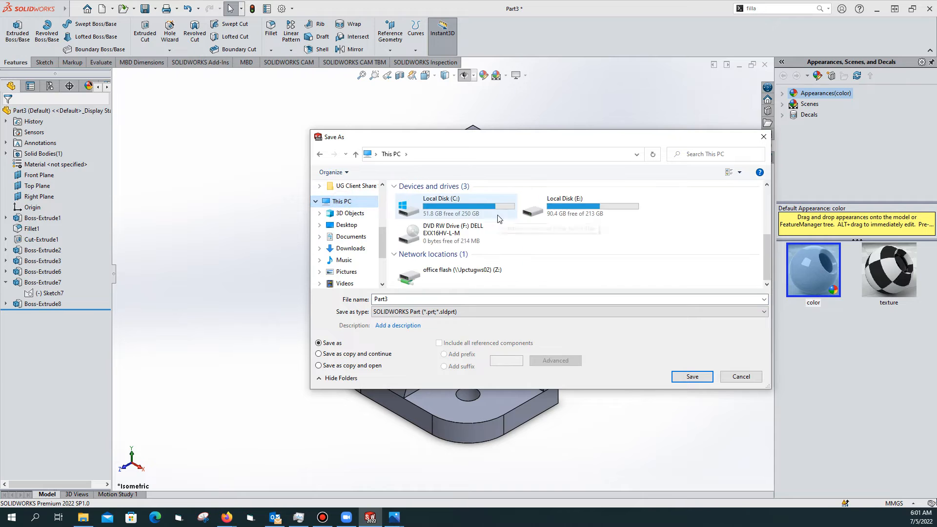
double_click(550, 214)
scroll(561, 213, down, 3)
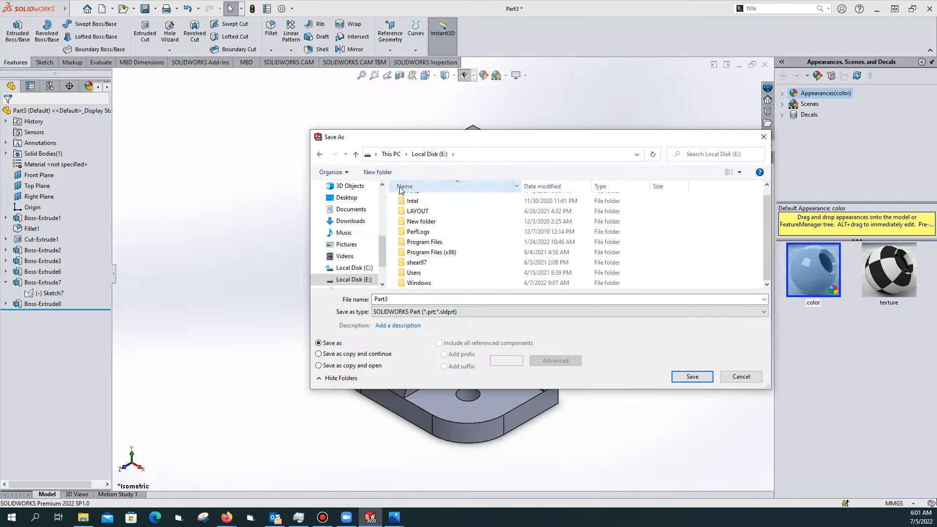
Create a 'solid works' folder on E: and save the part there as 'part one'
click(378, 172)
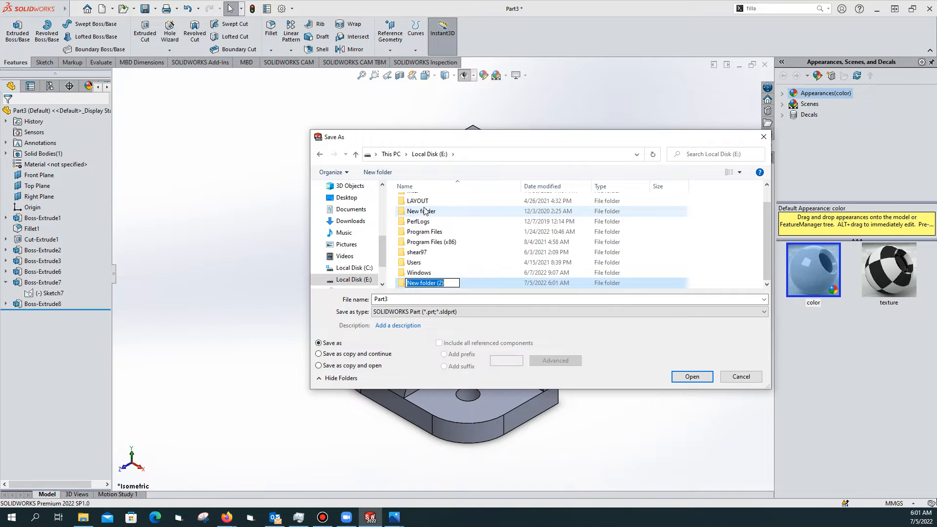
text(solid works)
key(Return)
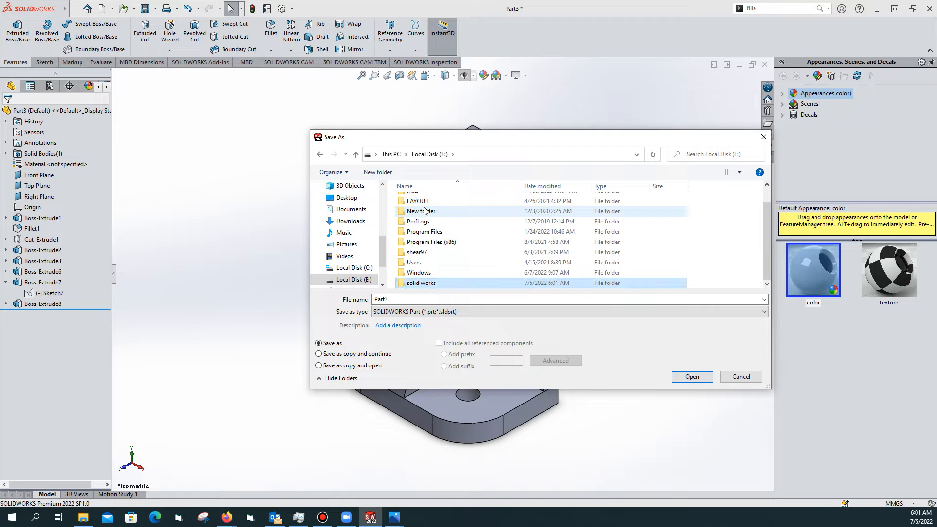
double_click(430, 282)
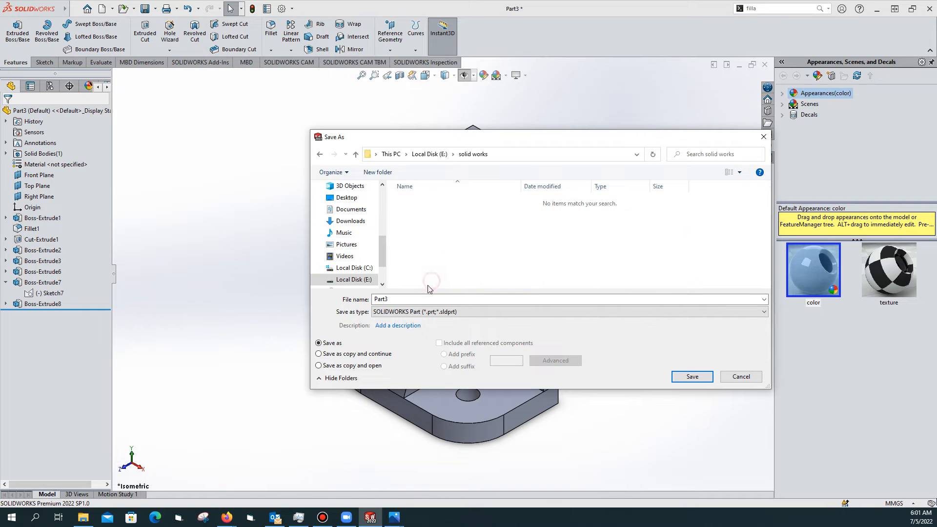
text(part one)
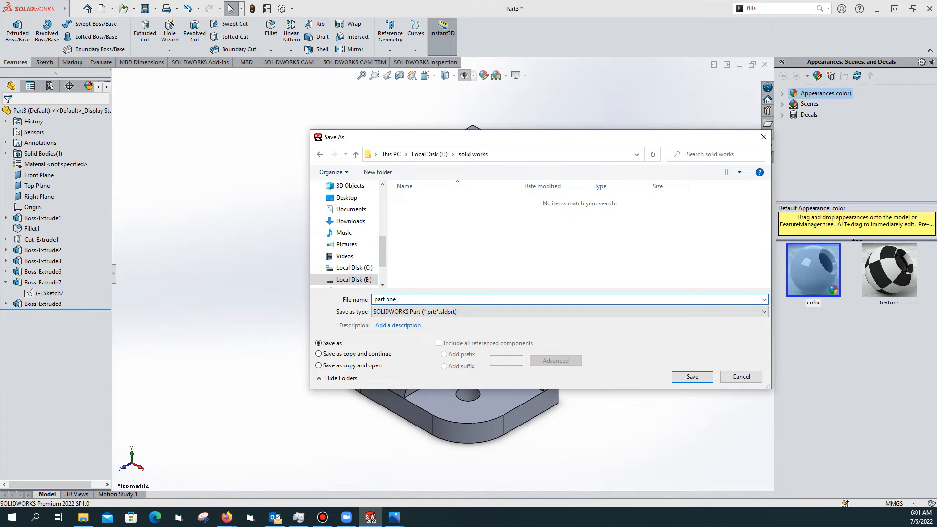
text(. solid works module)
key(Return)
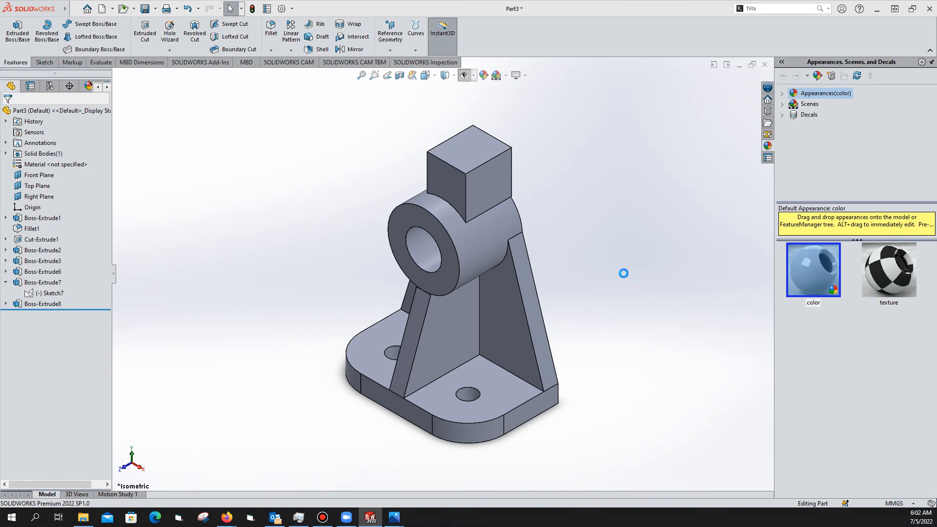